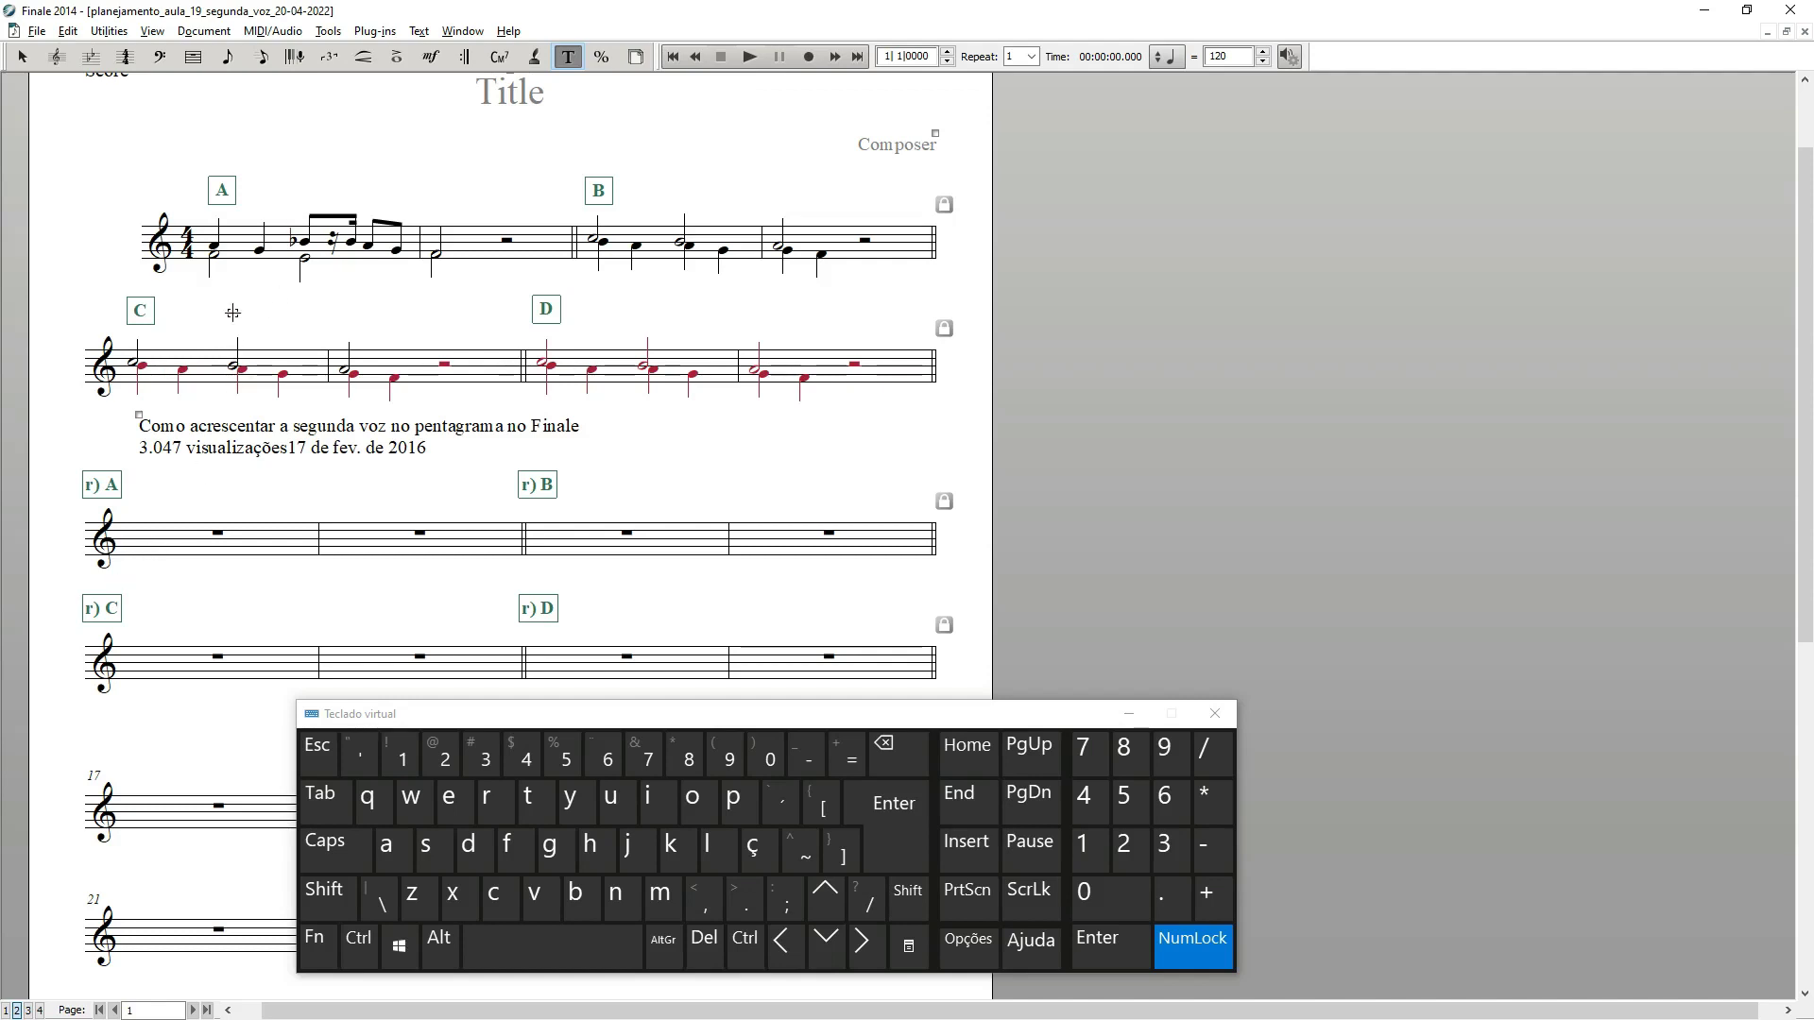
Step: Using Speedy Entry on layer 1, enter quarter notes A and G in the first measure of section r) A
{"action": "left_click", "coordinate": [264, 59]}
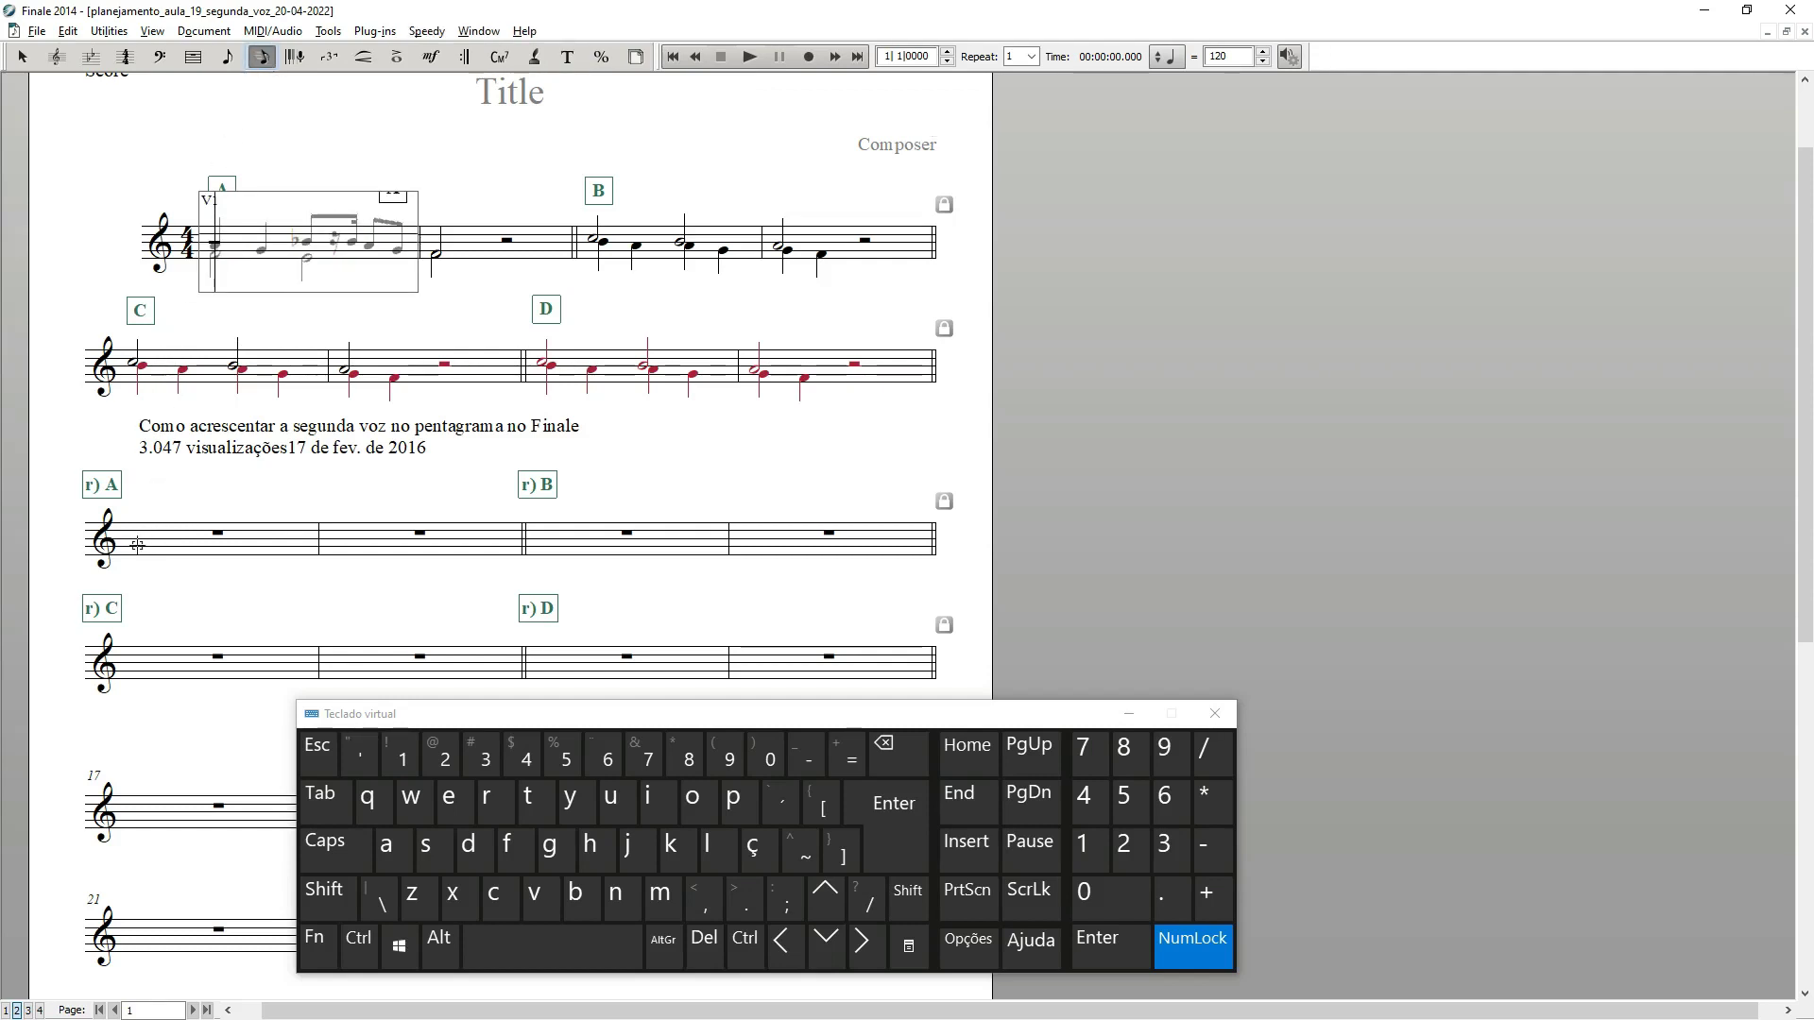
{"action": "left_click", "coordinate": [15, 1010]}
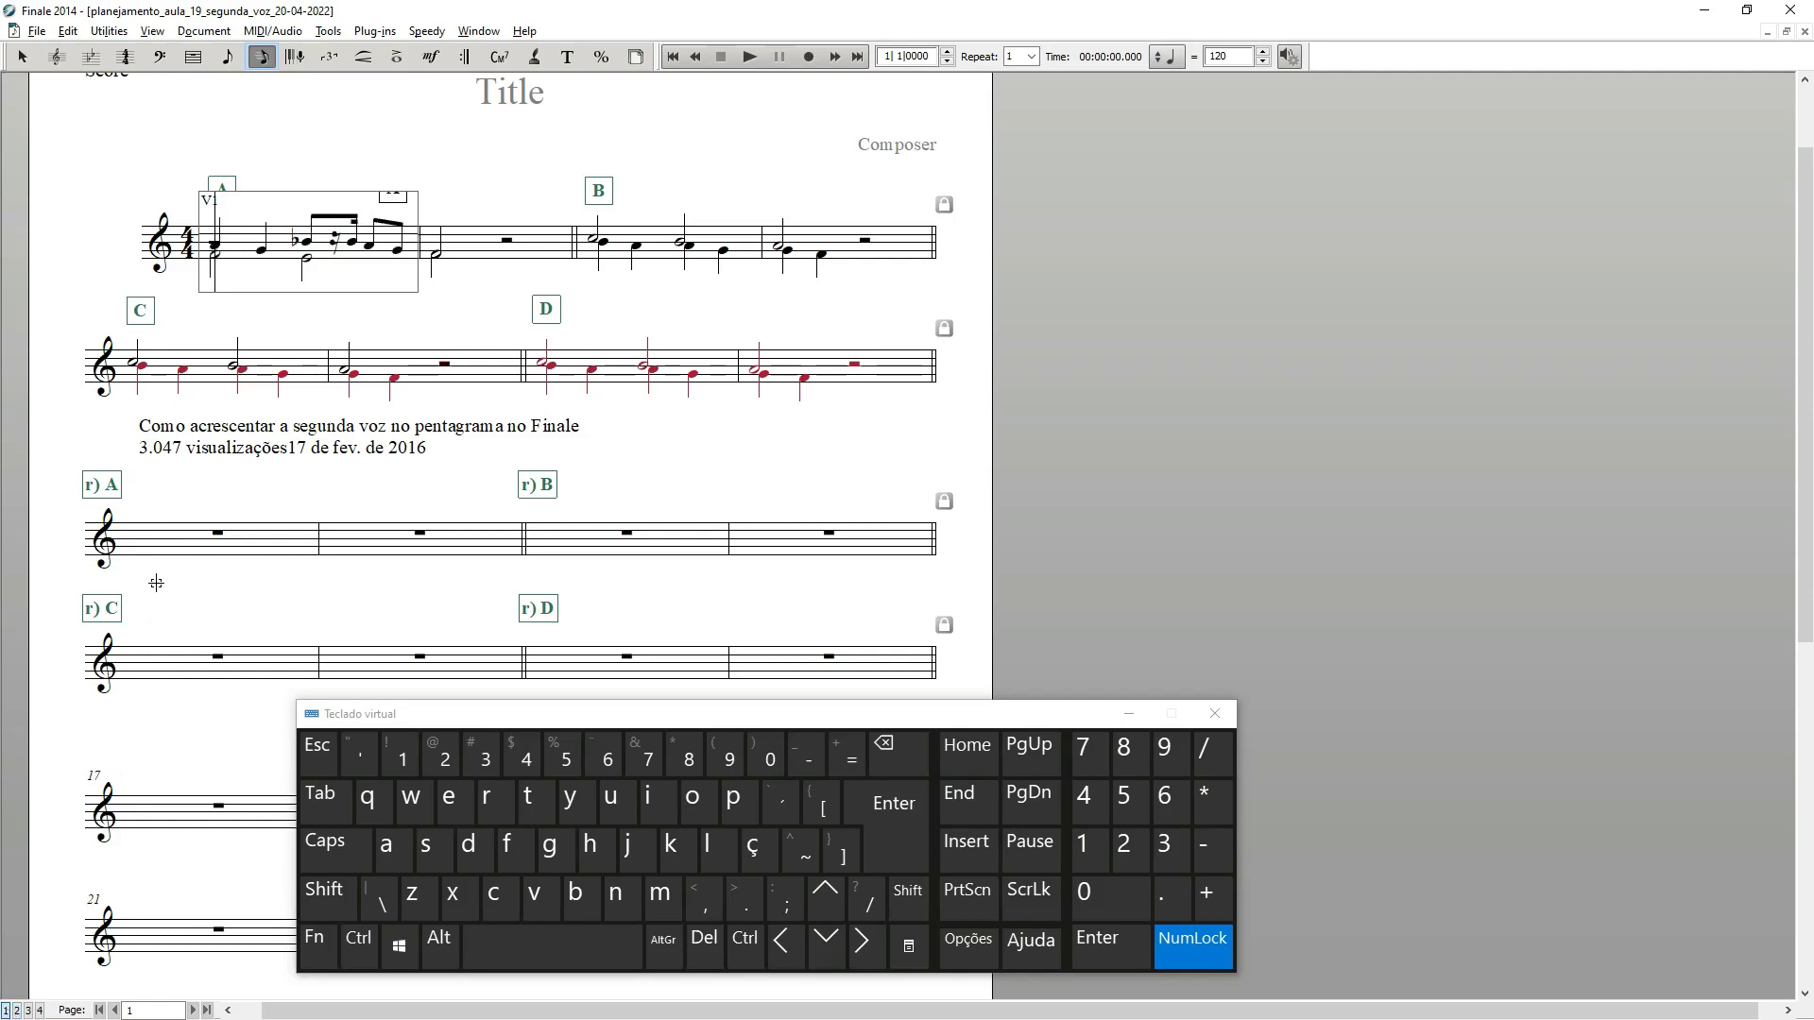
{"action": "left_click", "coordinate": [153, 535]}
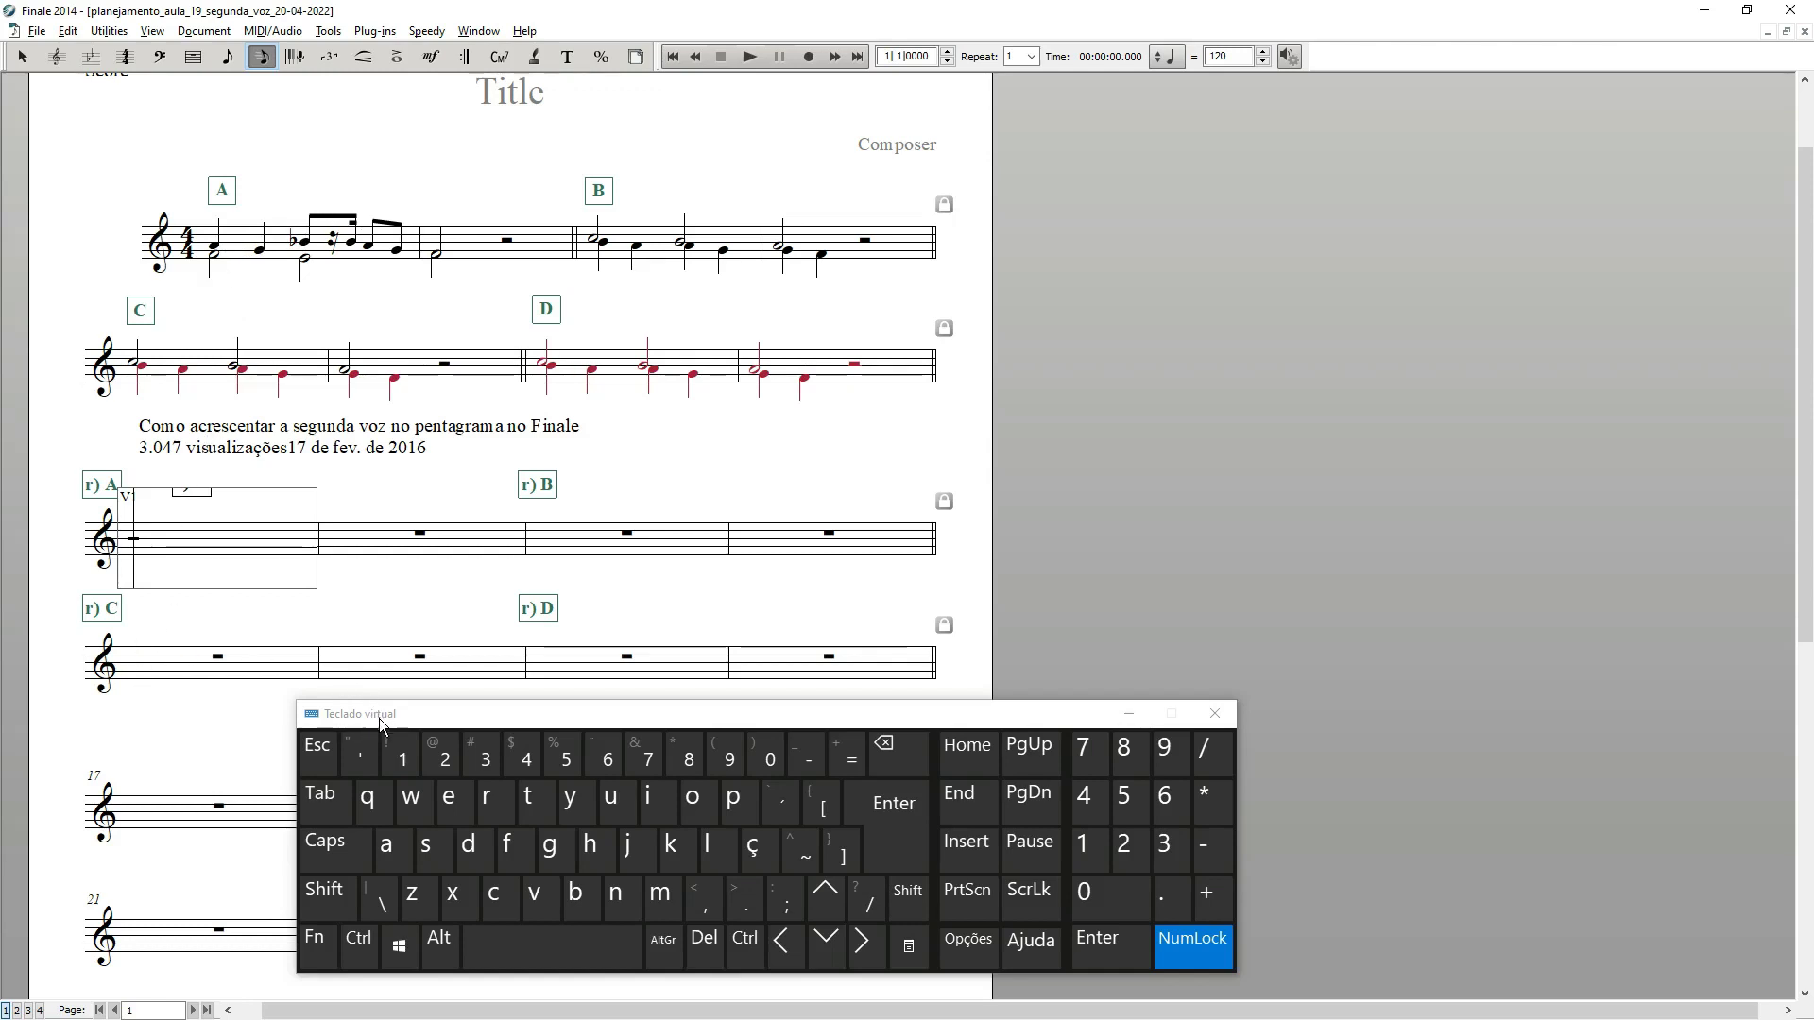
{"action": "left_click_drag", "start_coordinate": [379, 721], "coordinate": [181, 687]}
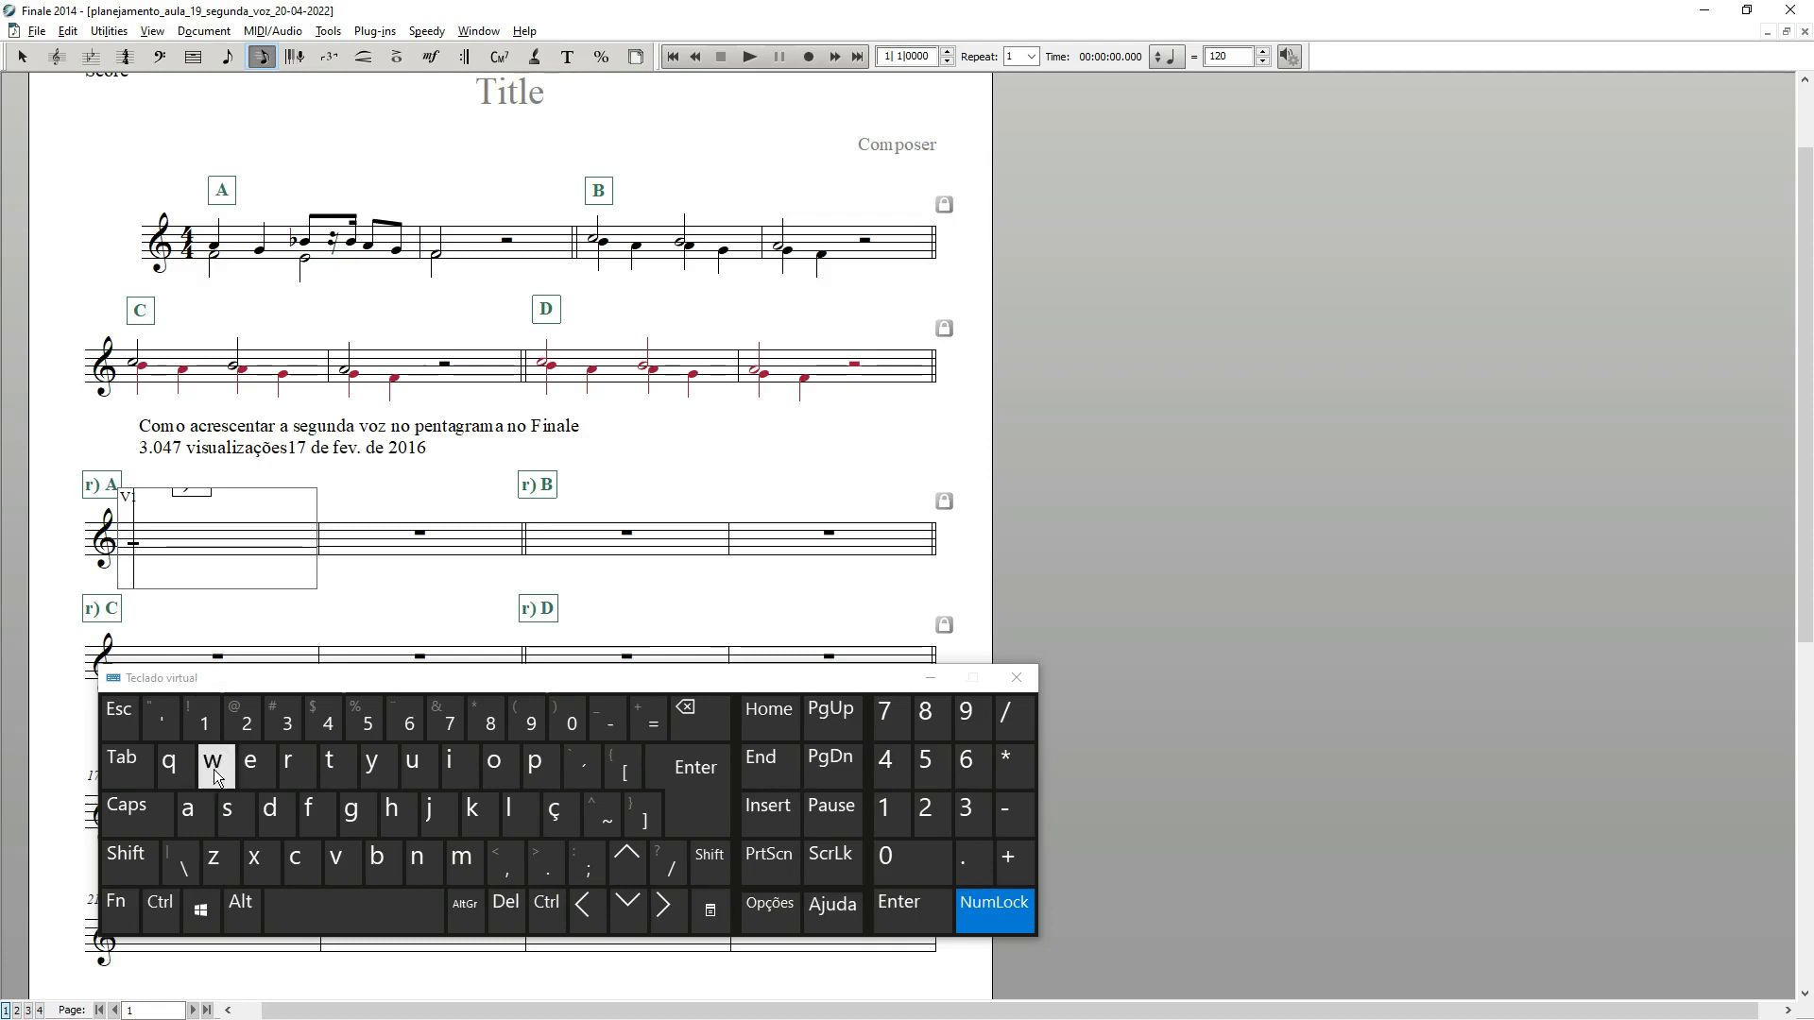
{"action": "left_click", "coordinate": [631, 867]}
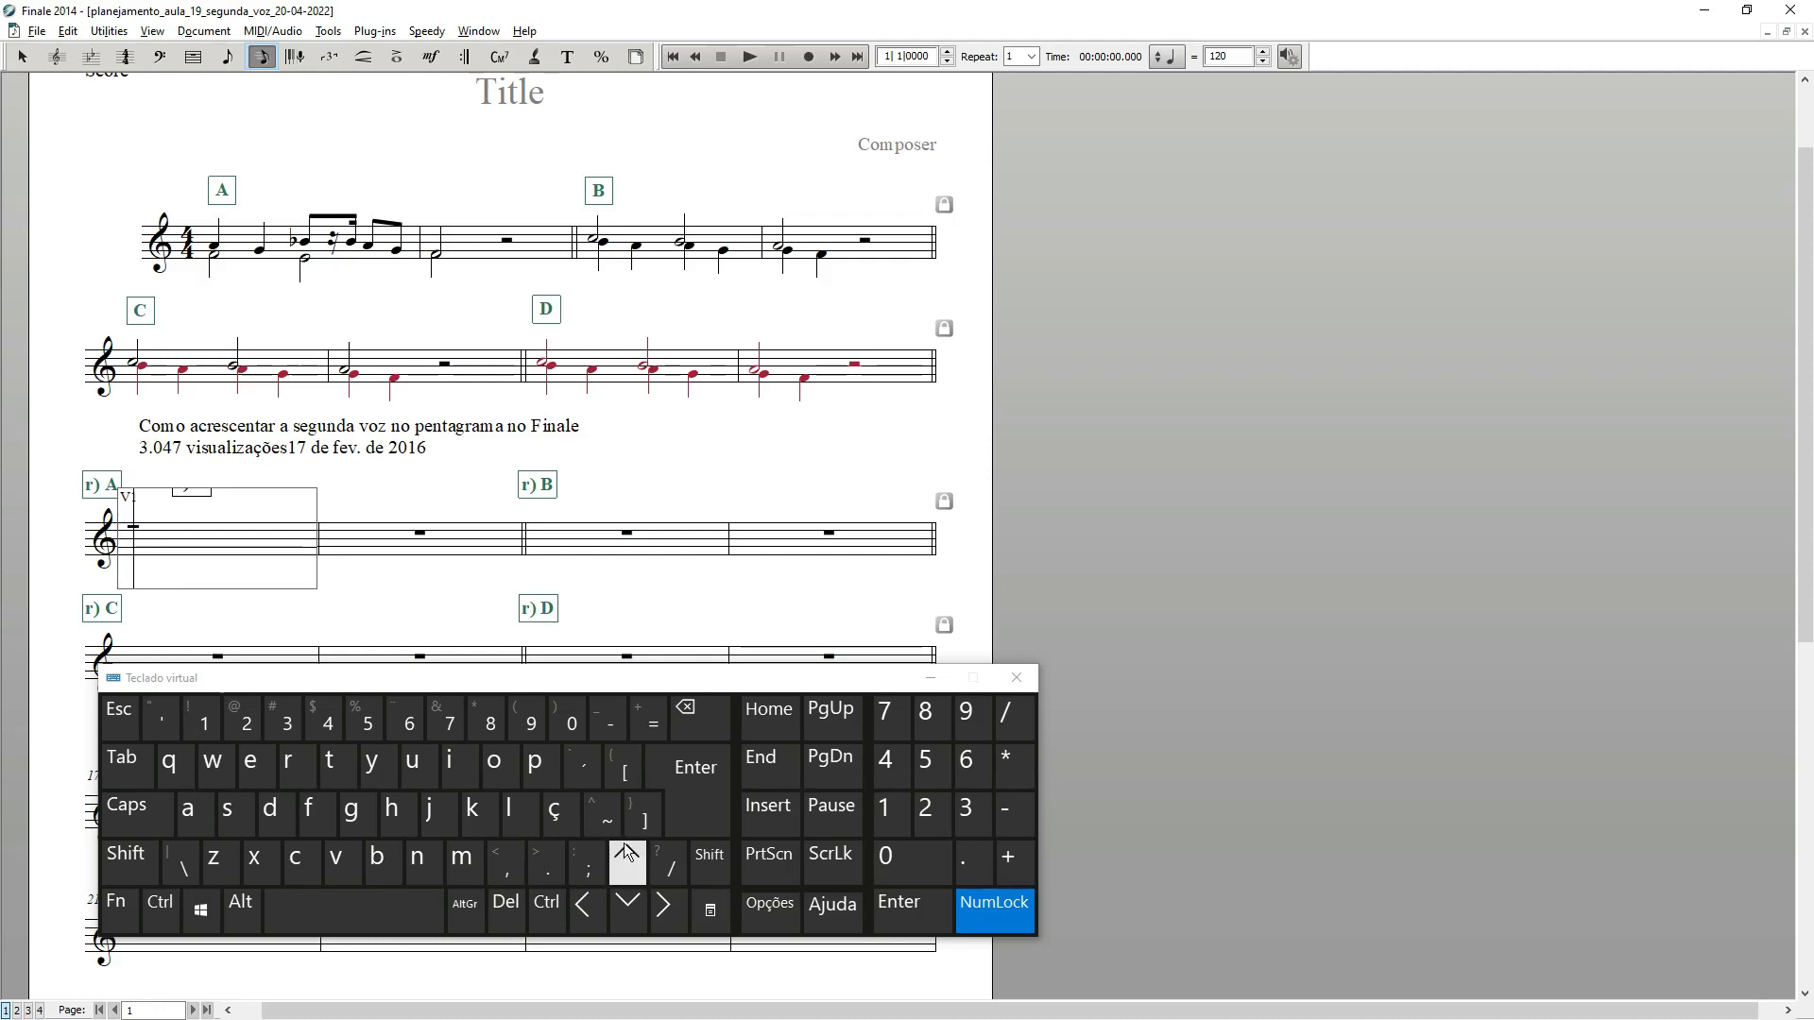
{"action": "left_click", "coordinate": [626, 907]}
{"action": "left_click", "coordinate": [627, 907]}
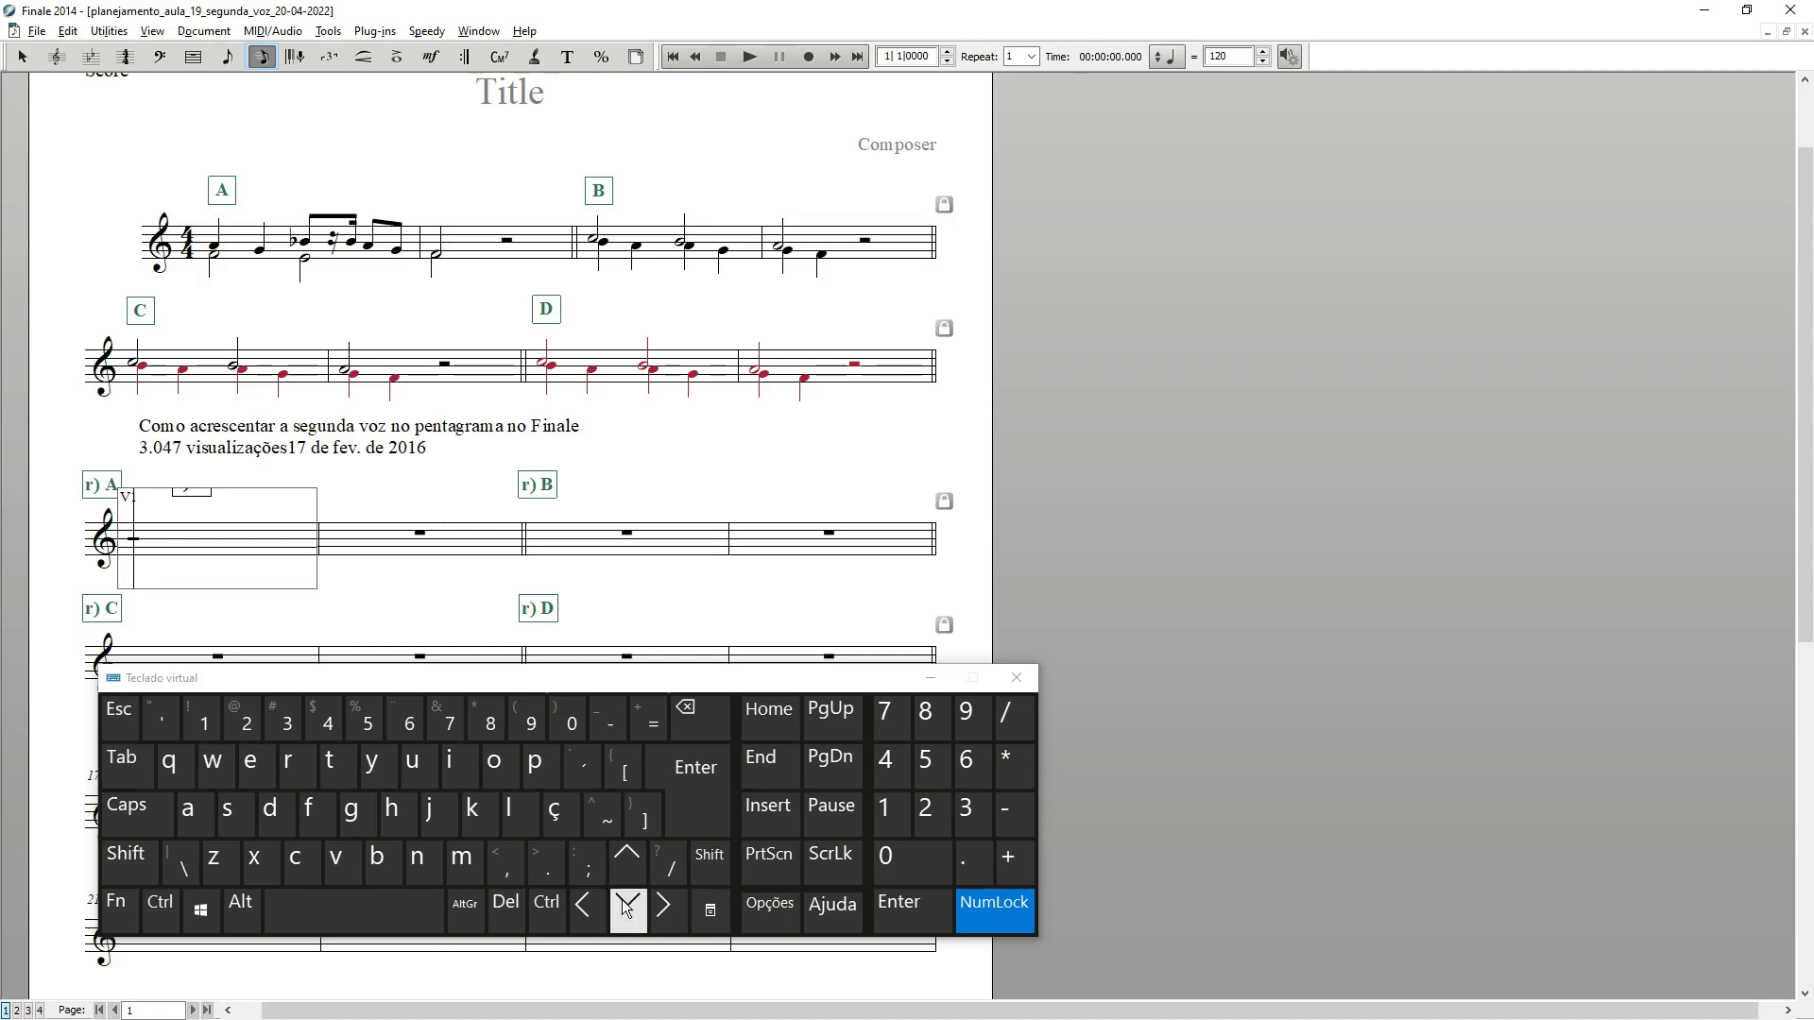
{"action": "left_click", "coordinate": [626, 907]}
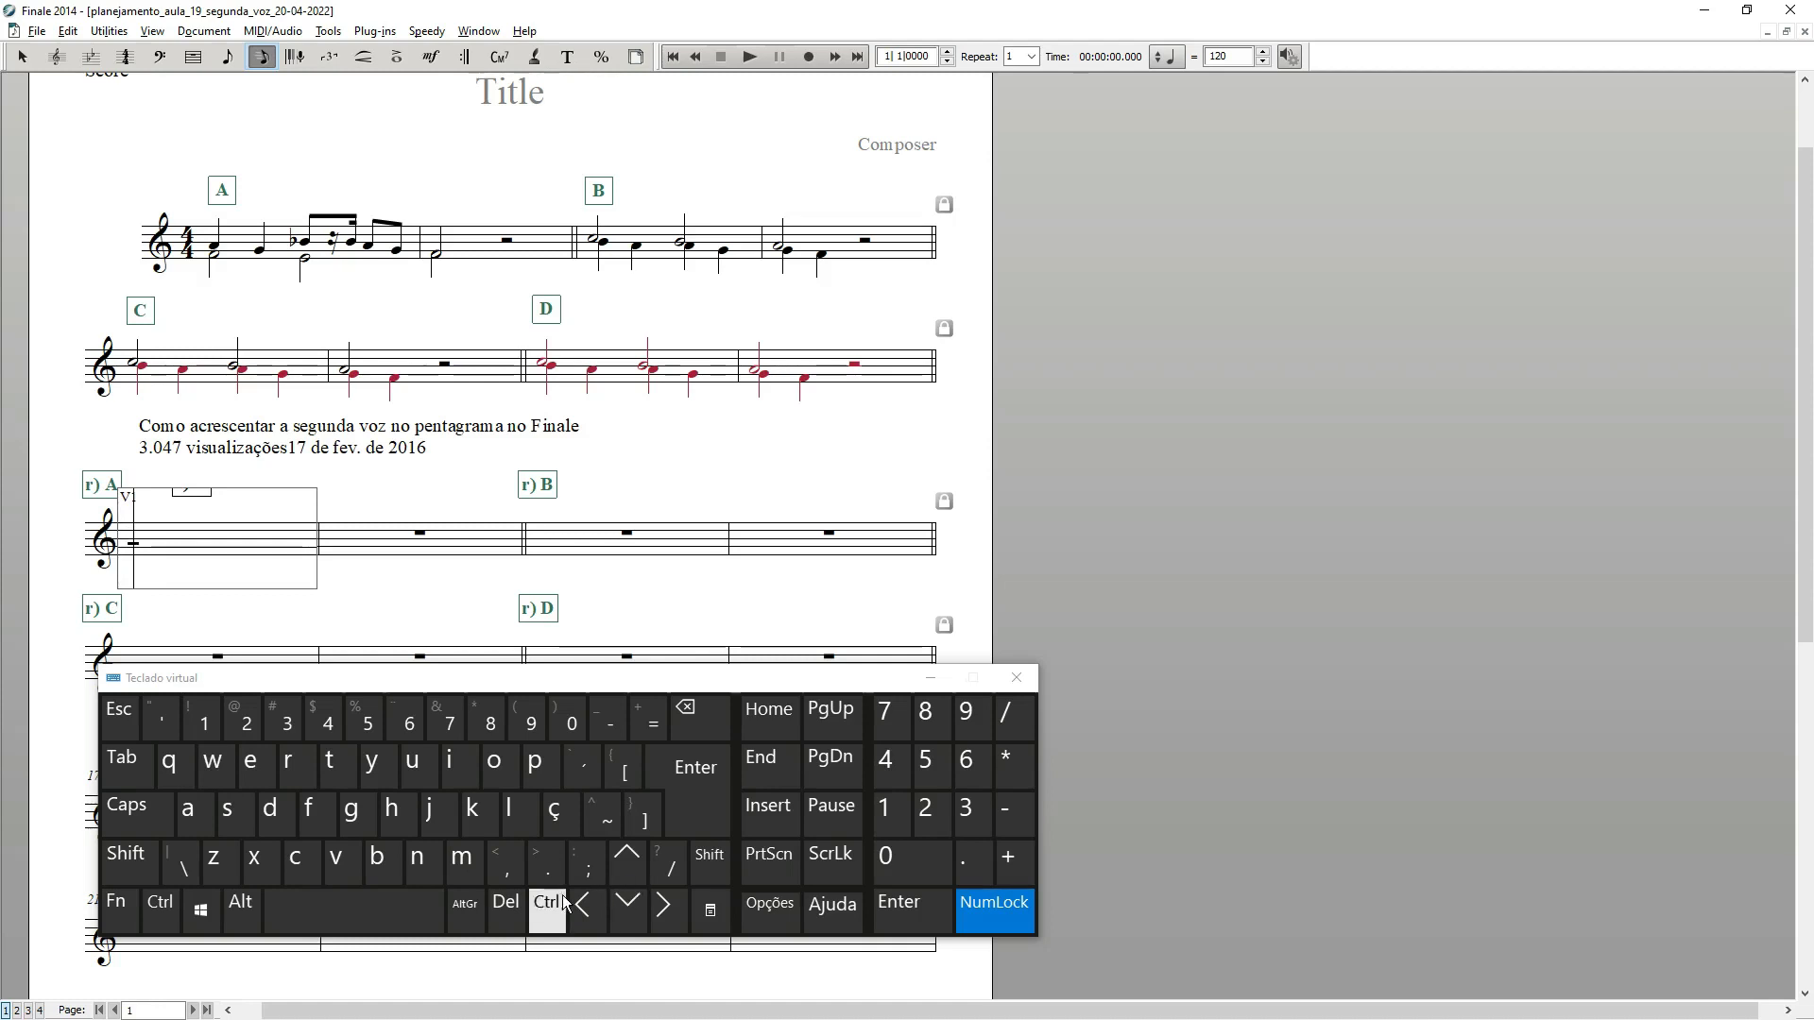
{"action": "left_click", "coordinate": [367, 735]}
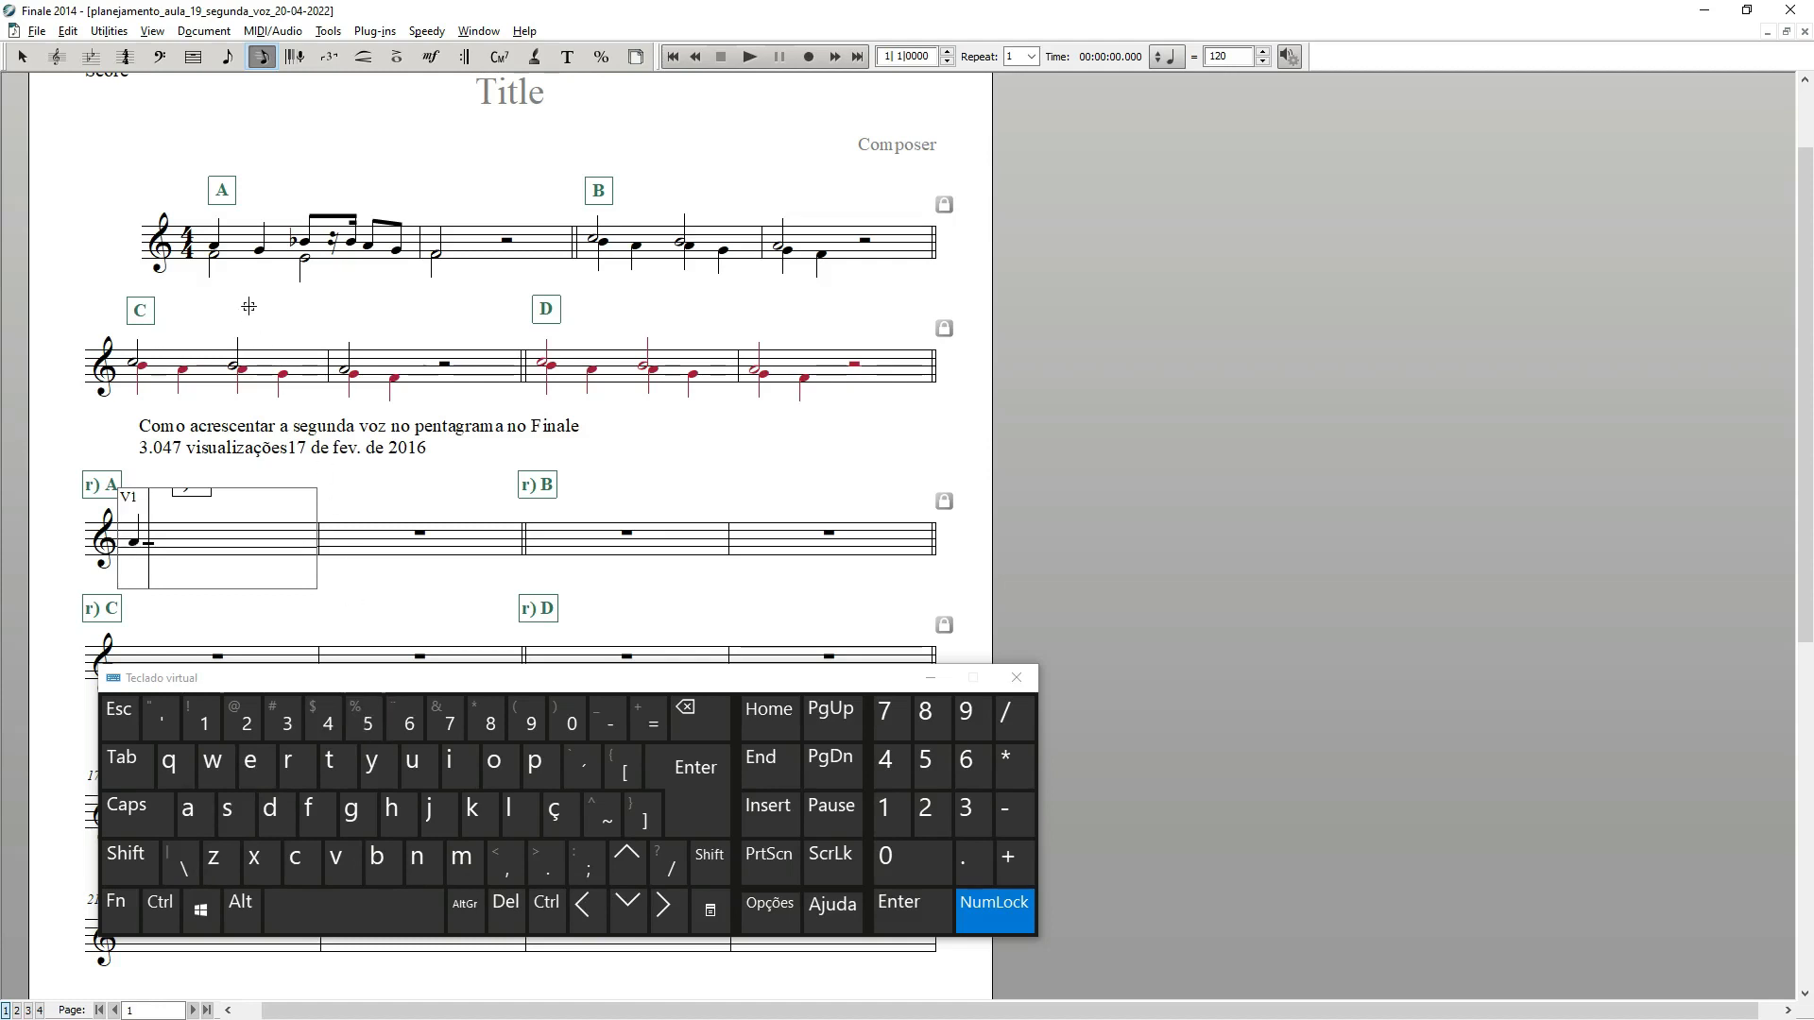
{"action": "left_click", "coordinate": [628, 912]}
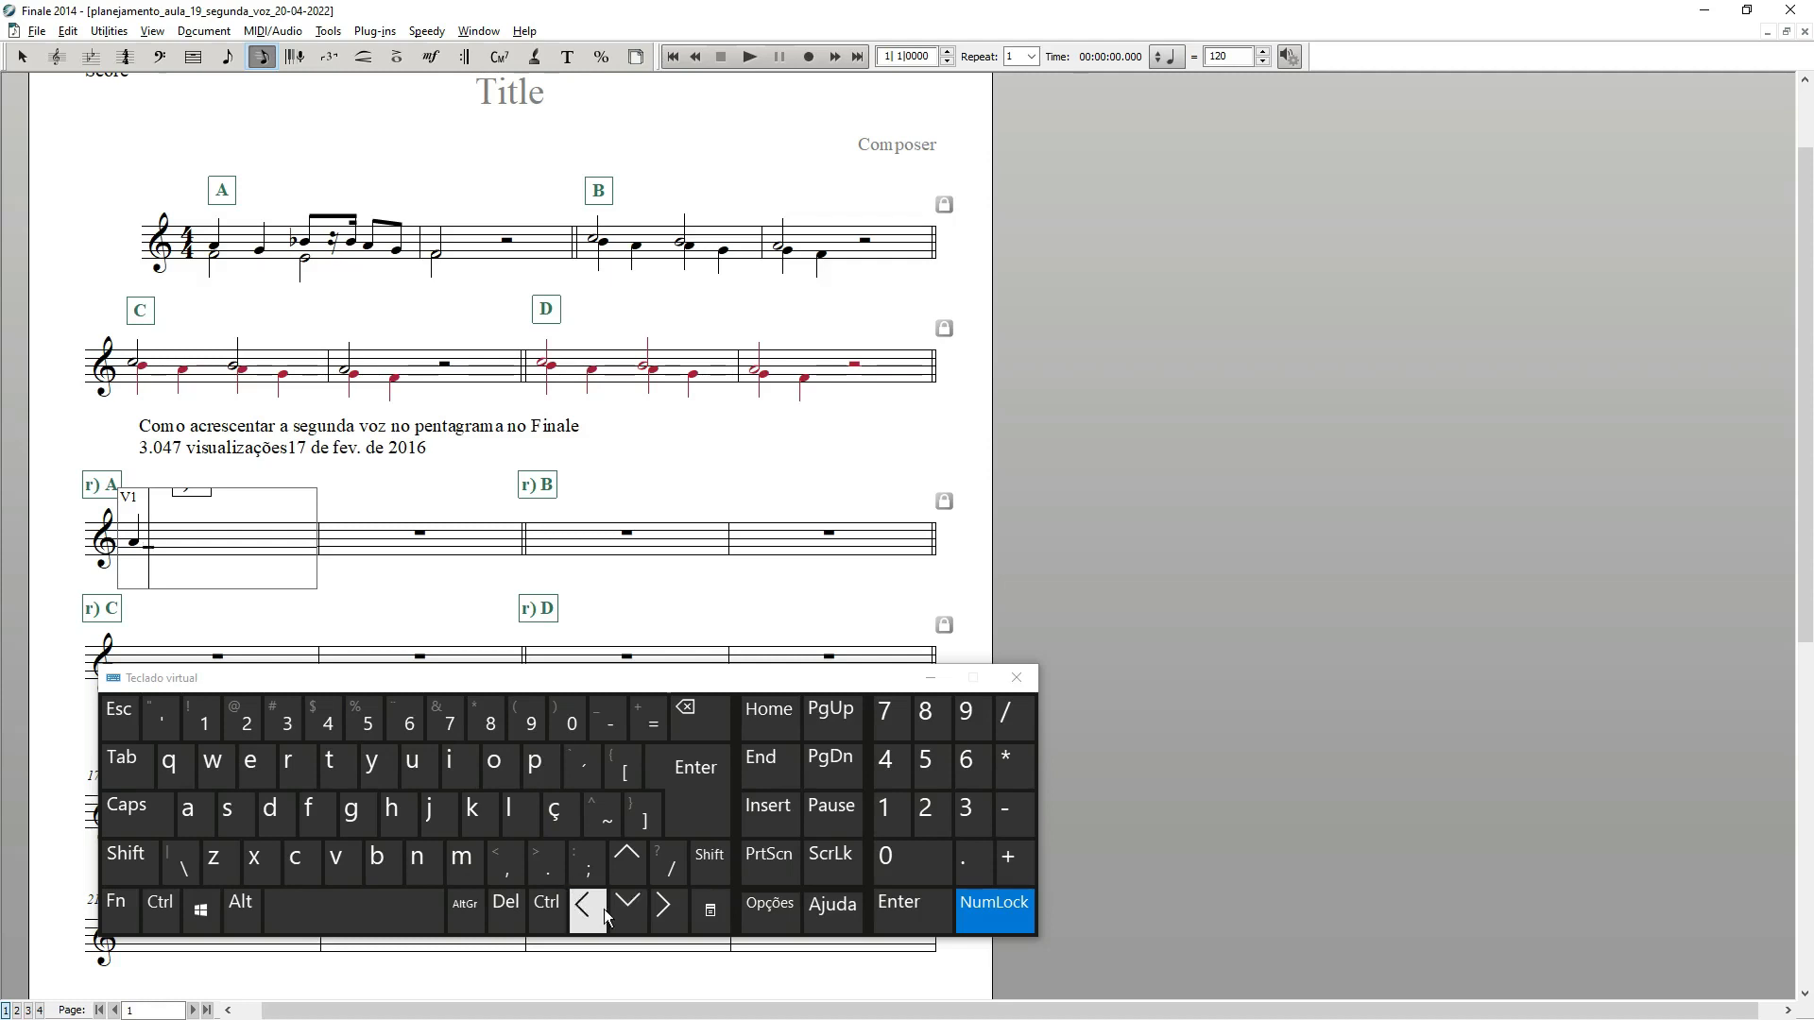
{"action": "left_click", "coordinate": [371, 720]}
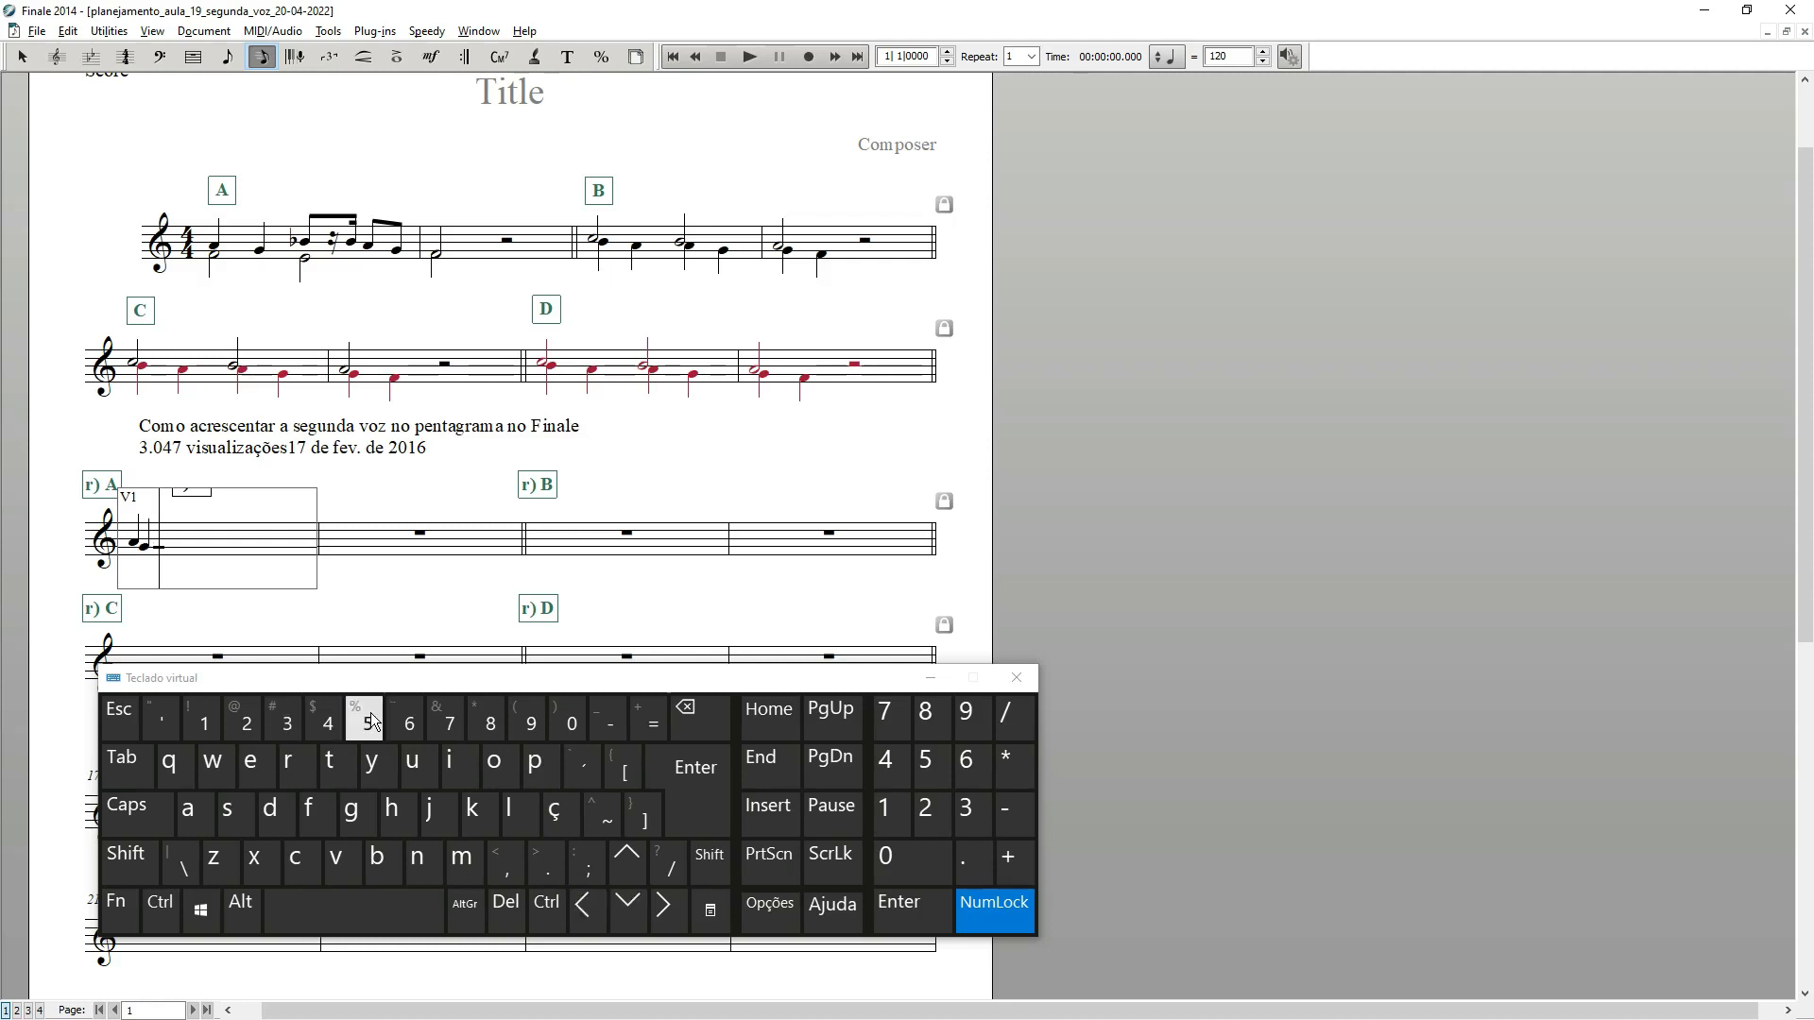
Step: Add an eighth-note B-flat after the quarter notes in r) A's first measure, undoing the extra repeated eighth notes
{"action": "left_click", "coordinate": [627, 862]}
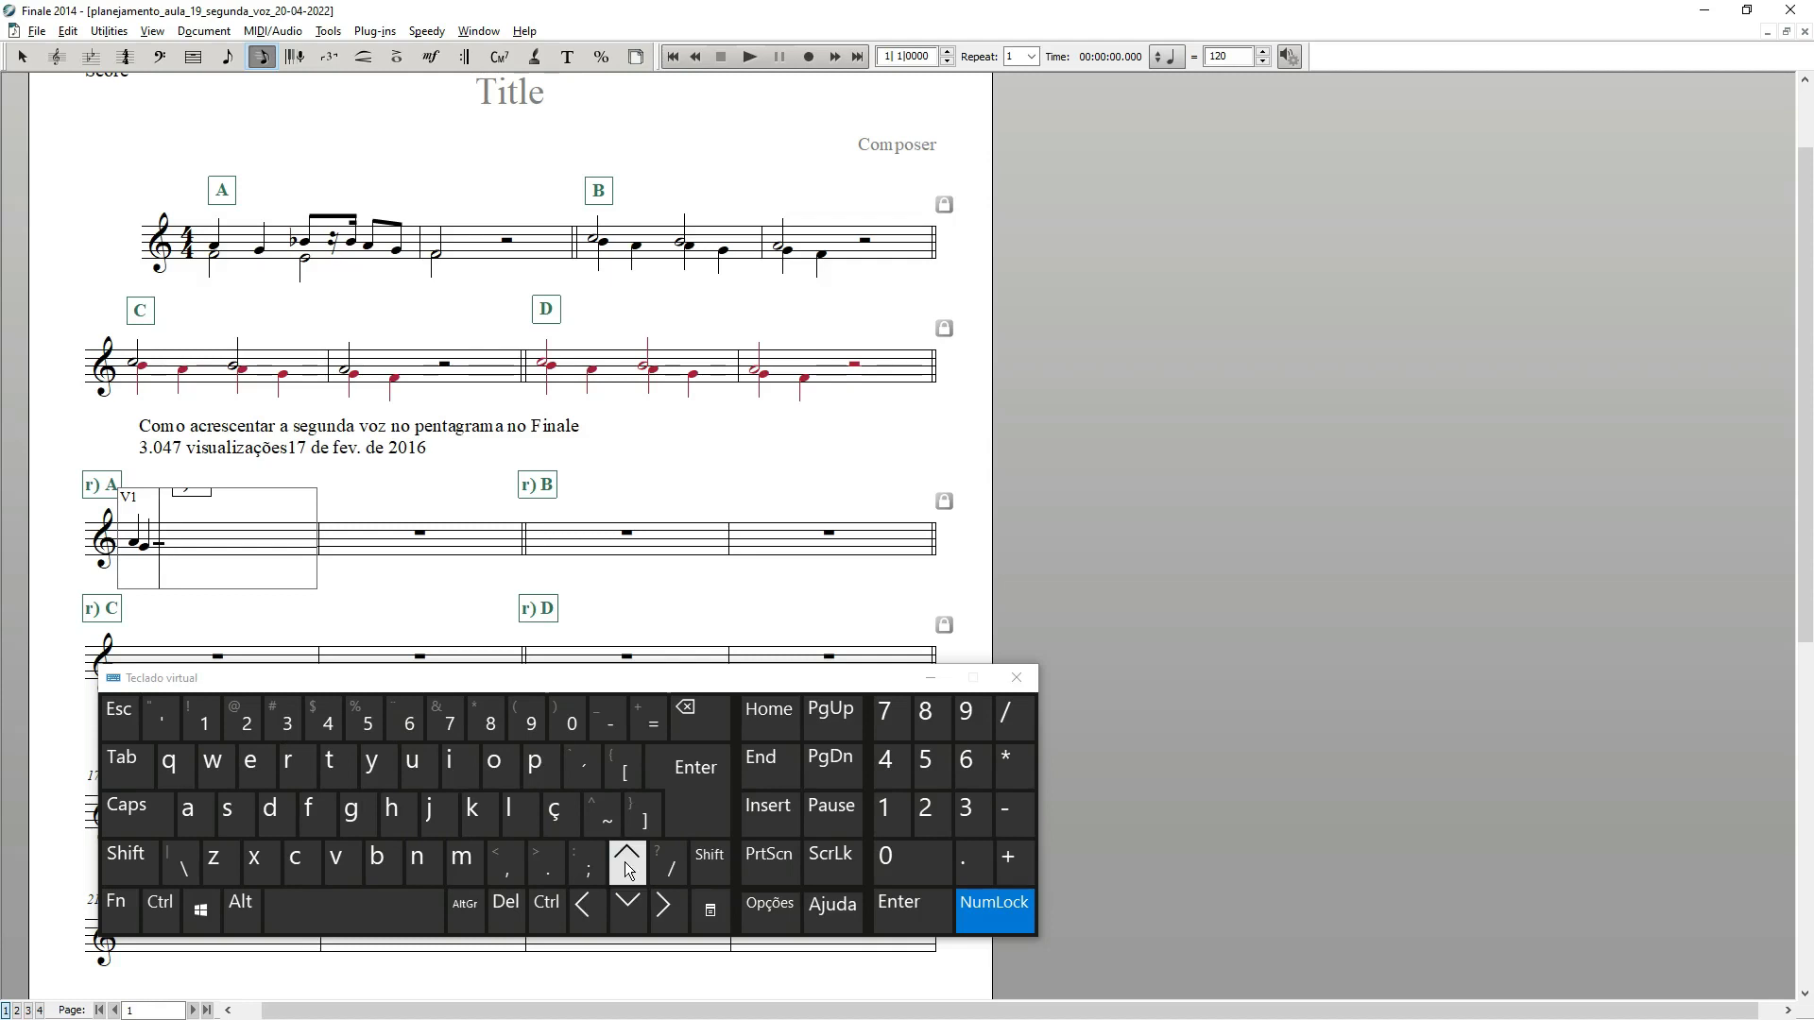
{"action": "left_click", "coordinate": [627, 864]}
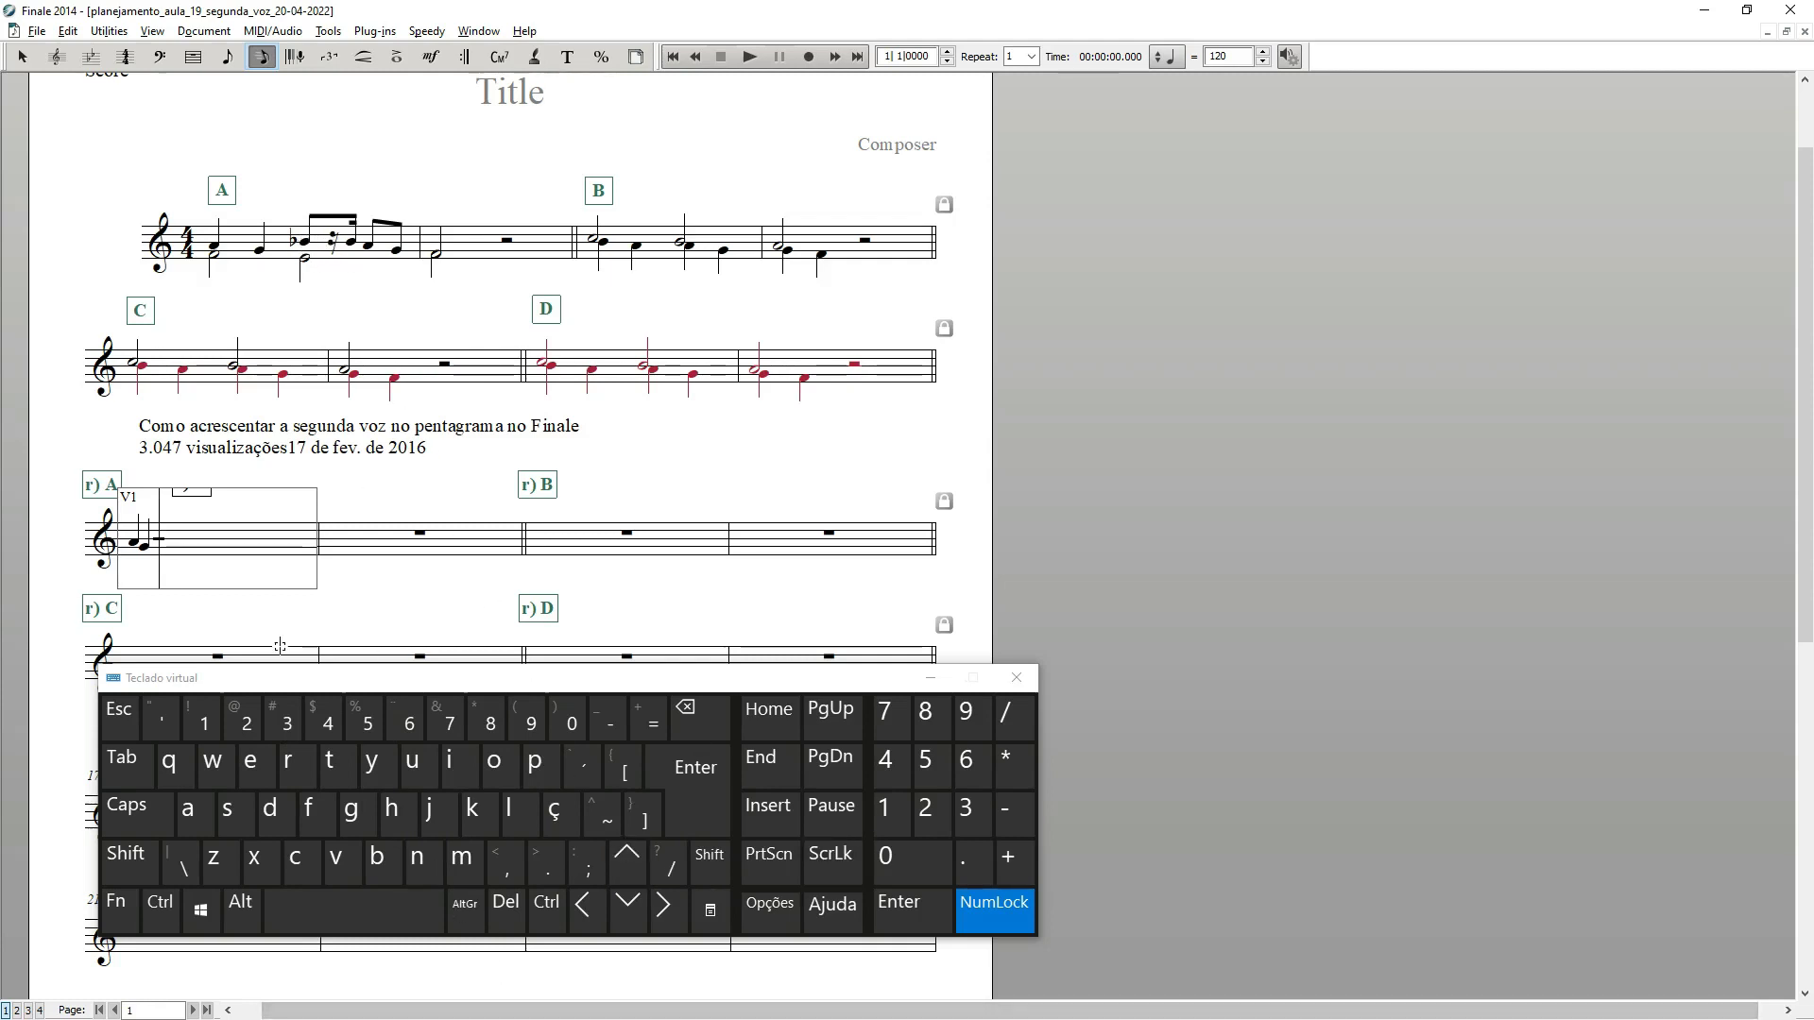
{"action": "left_click", "coordinate": [319, 728]}
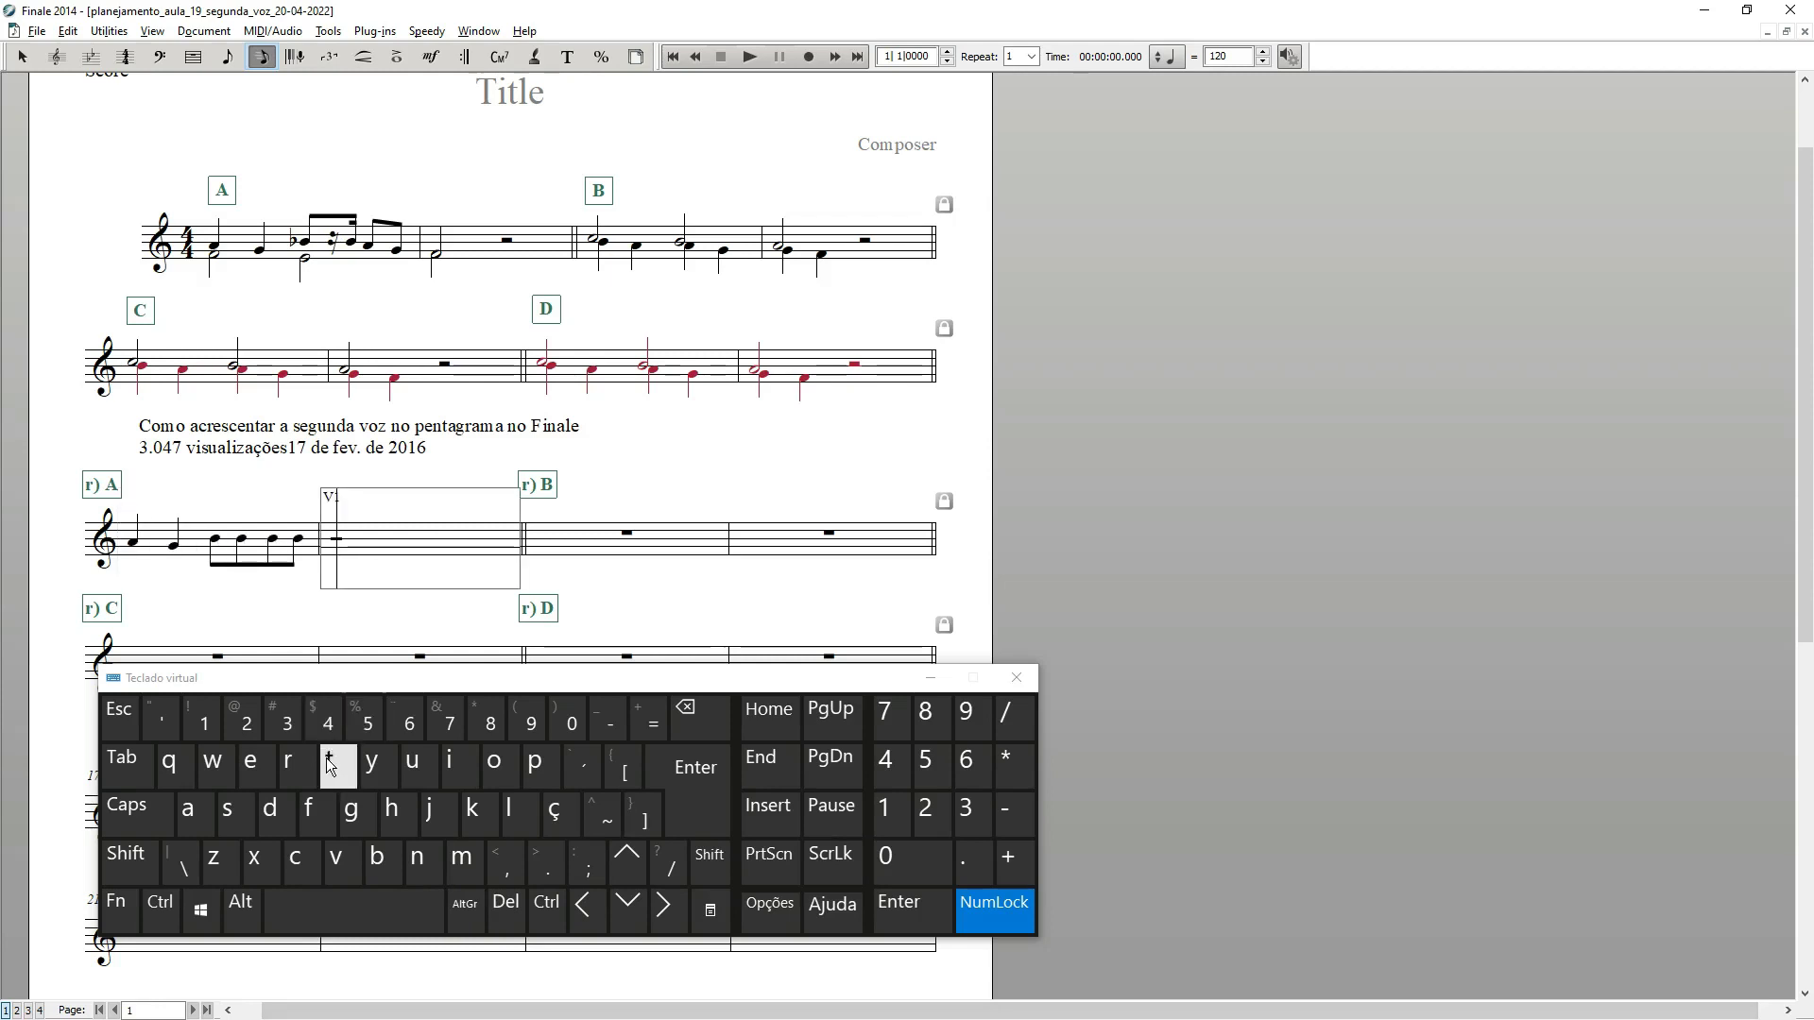
{"action": "key", "text": "ctrl+z"}
{"action": "key", "text": "ctrl+z"}
{"action": "key", "text": "ctrl+z"}
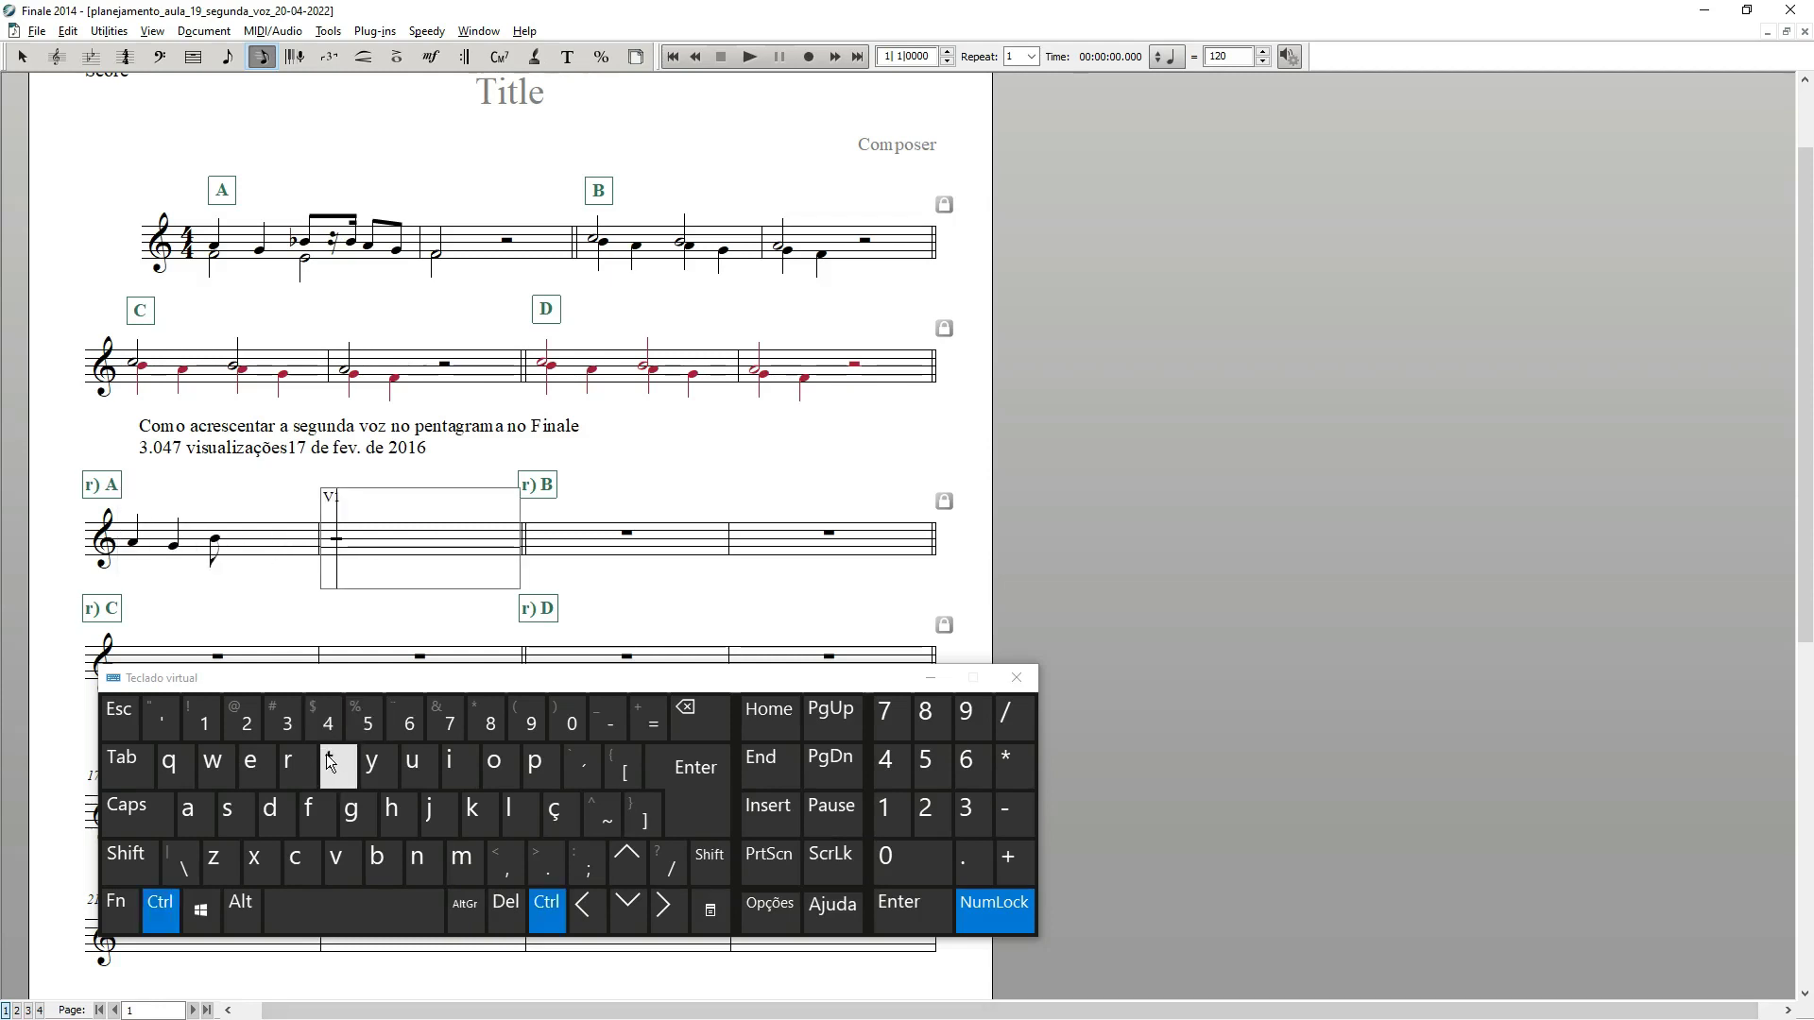
{"action": "left_click", "coordinate": [217, 543]}
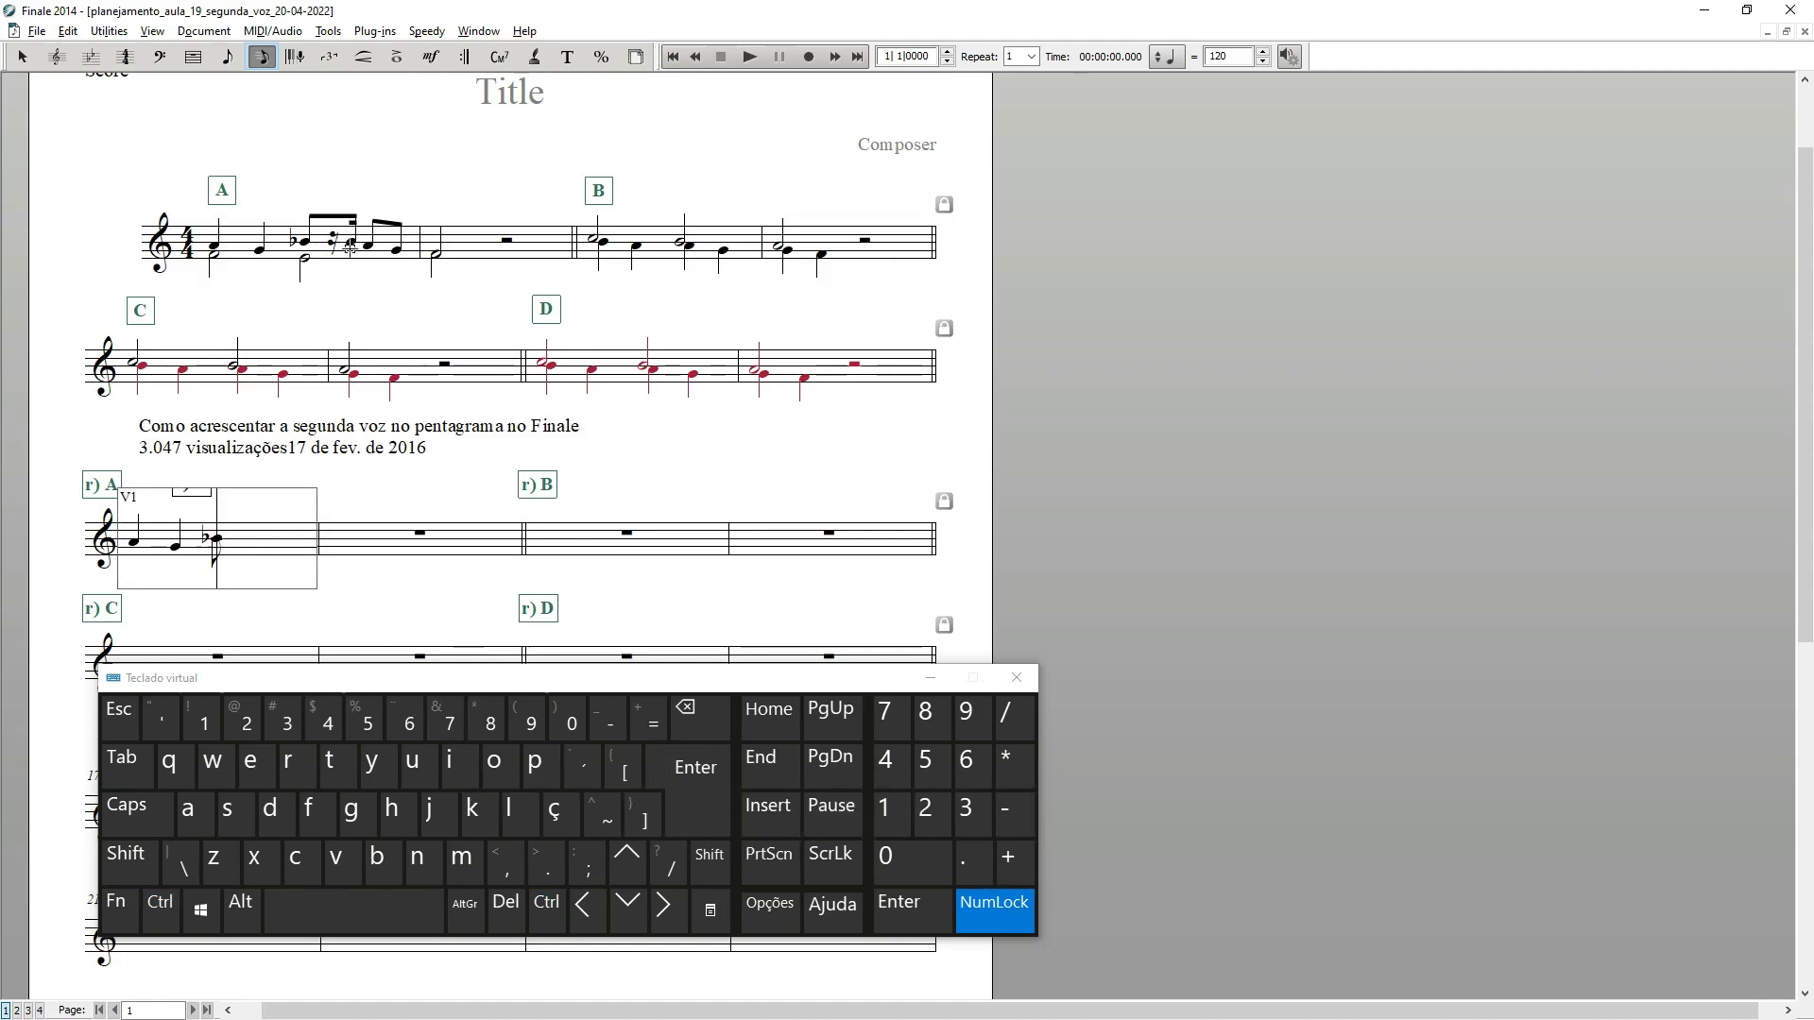
Step: Add a sixteenth rest followed by a sixteenth-note B-flat after the eighth note in r) A's first measure
{"action": "left_click", "coordinate": [665, 909]}
{"action": "left_click", "coordinate": [270, 725]}
{"action": "left_click", "coordinate": [270, 729]}
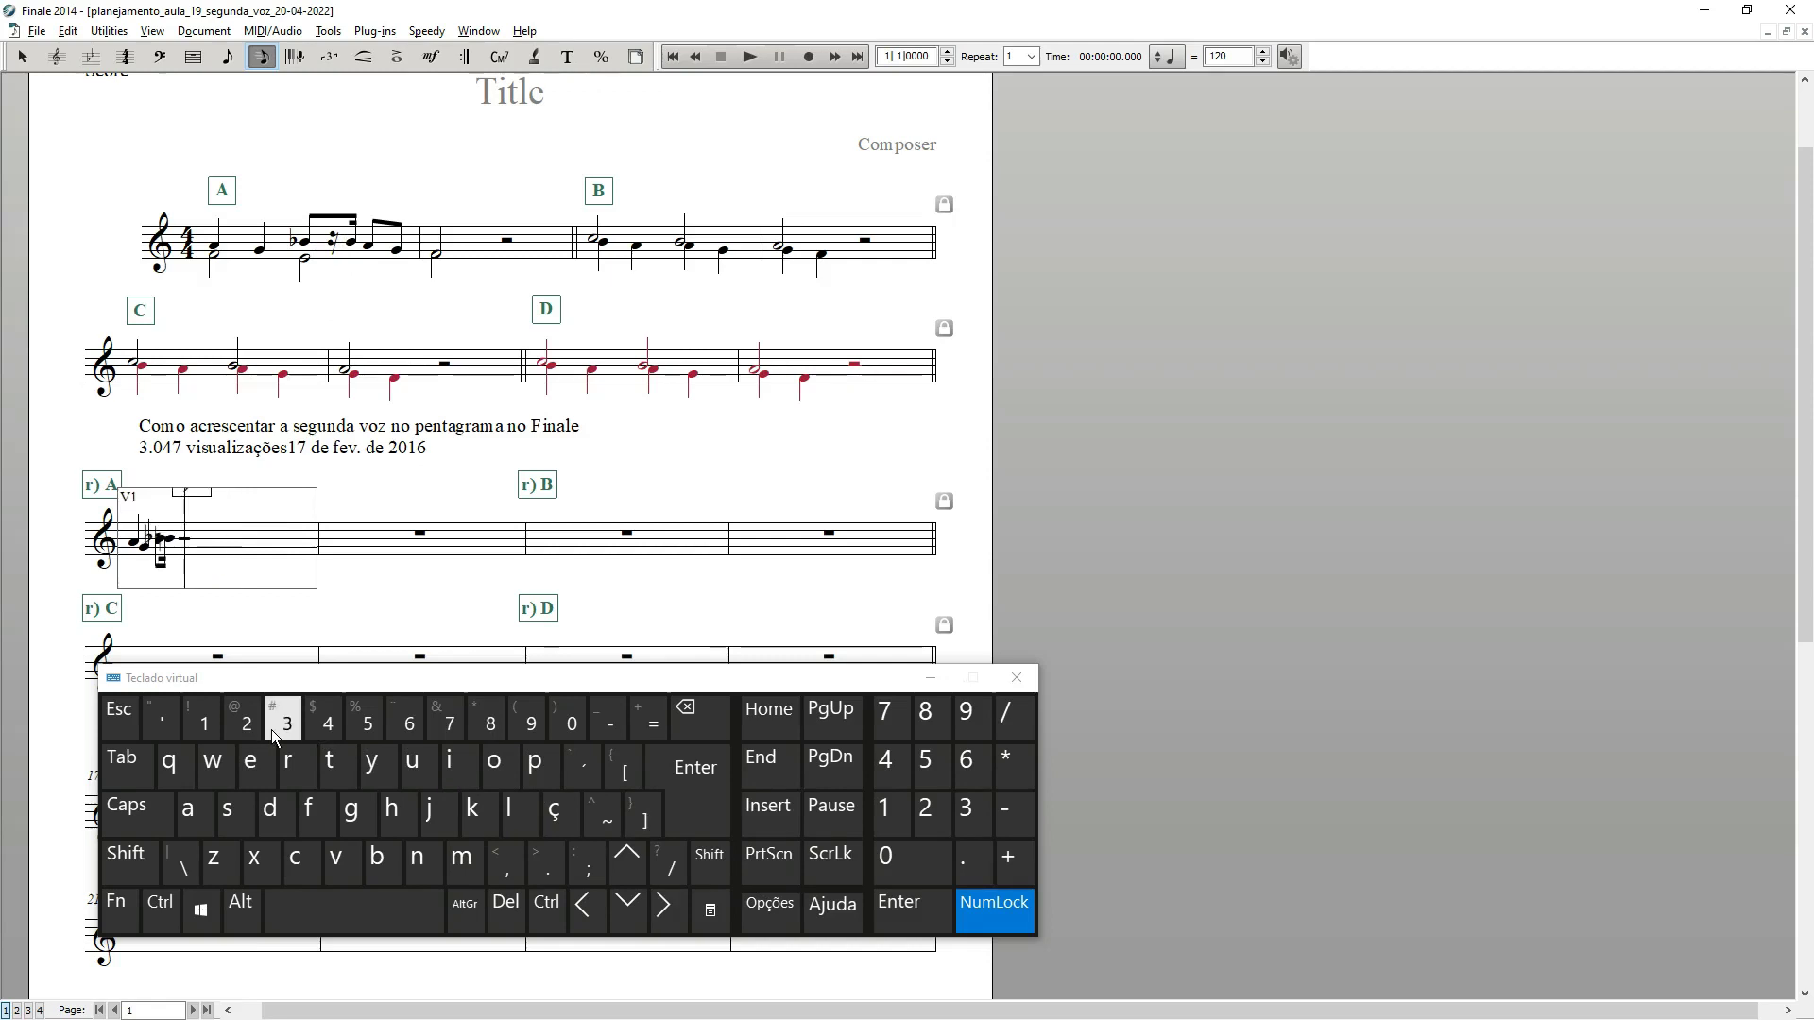
{"action": "left_click", "coordinate": [300, 771]}
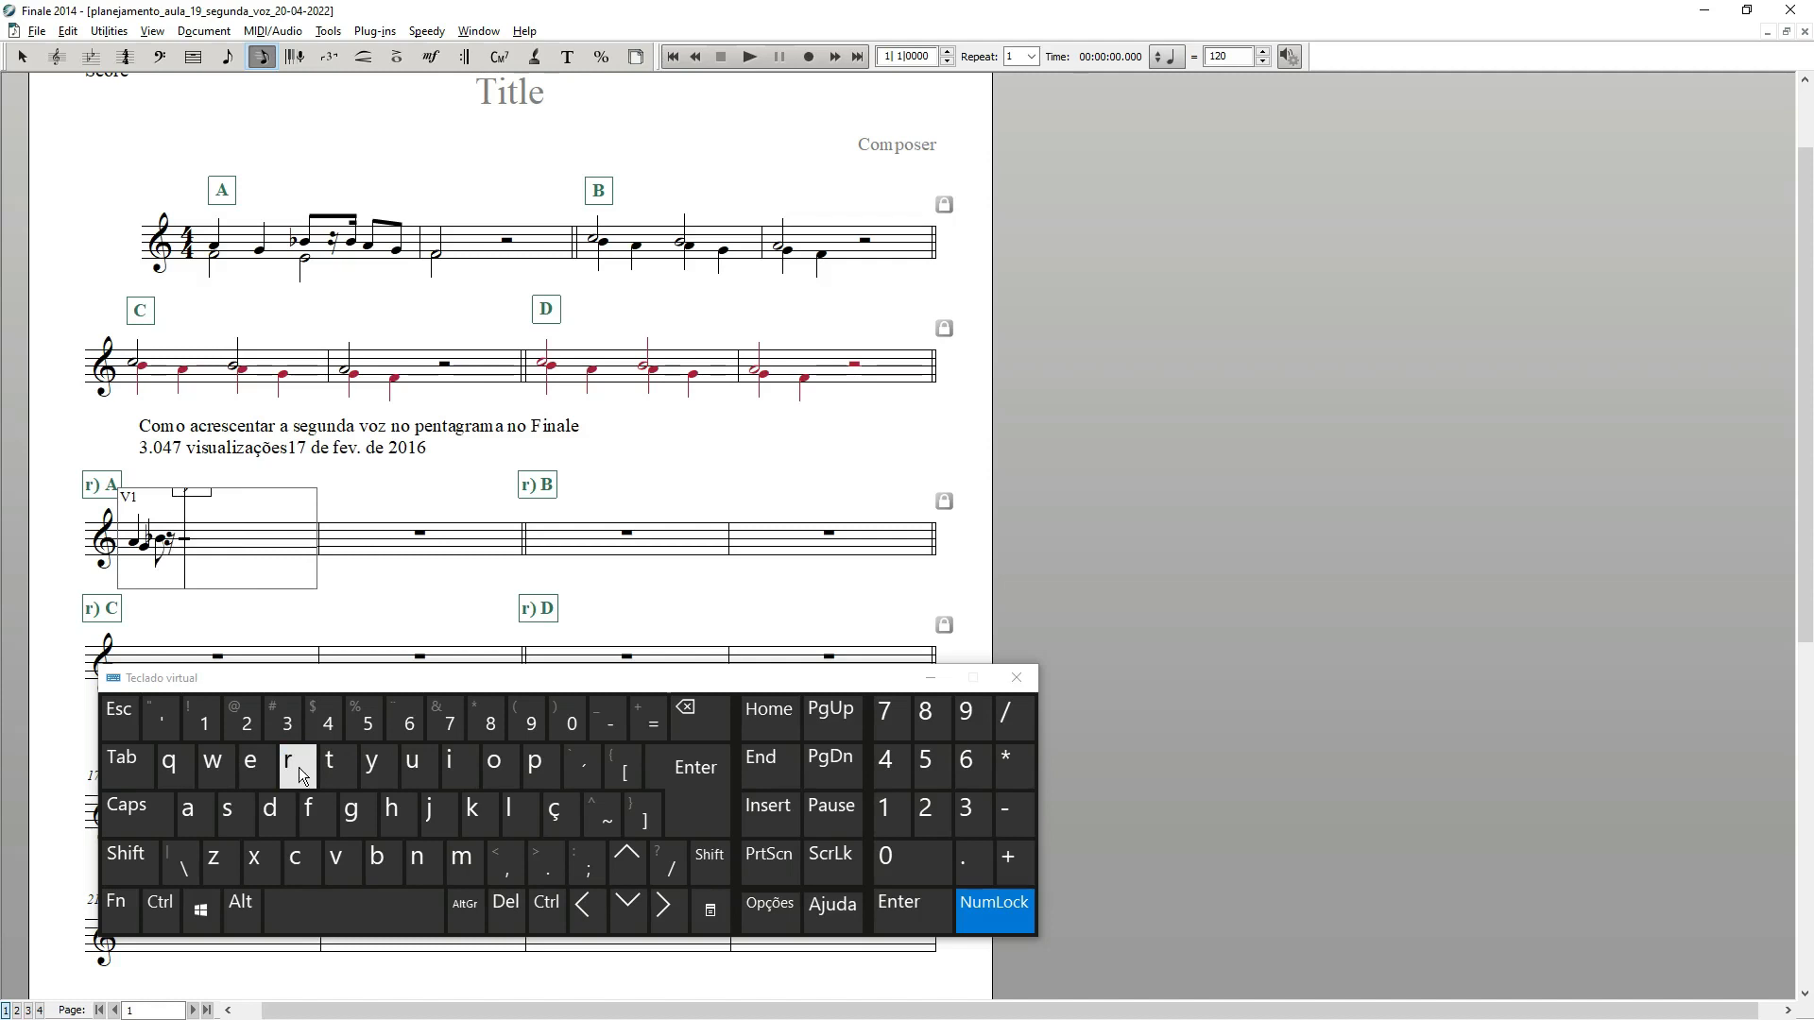
{"action": "left_click", "coordinate": [773, 764], "text": "ctrl"}
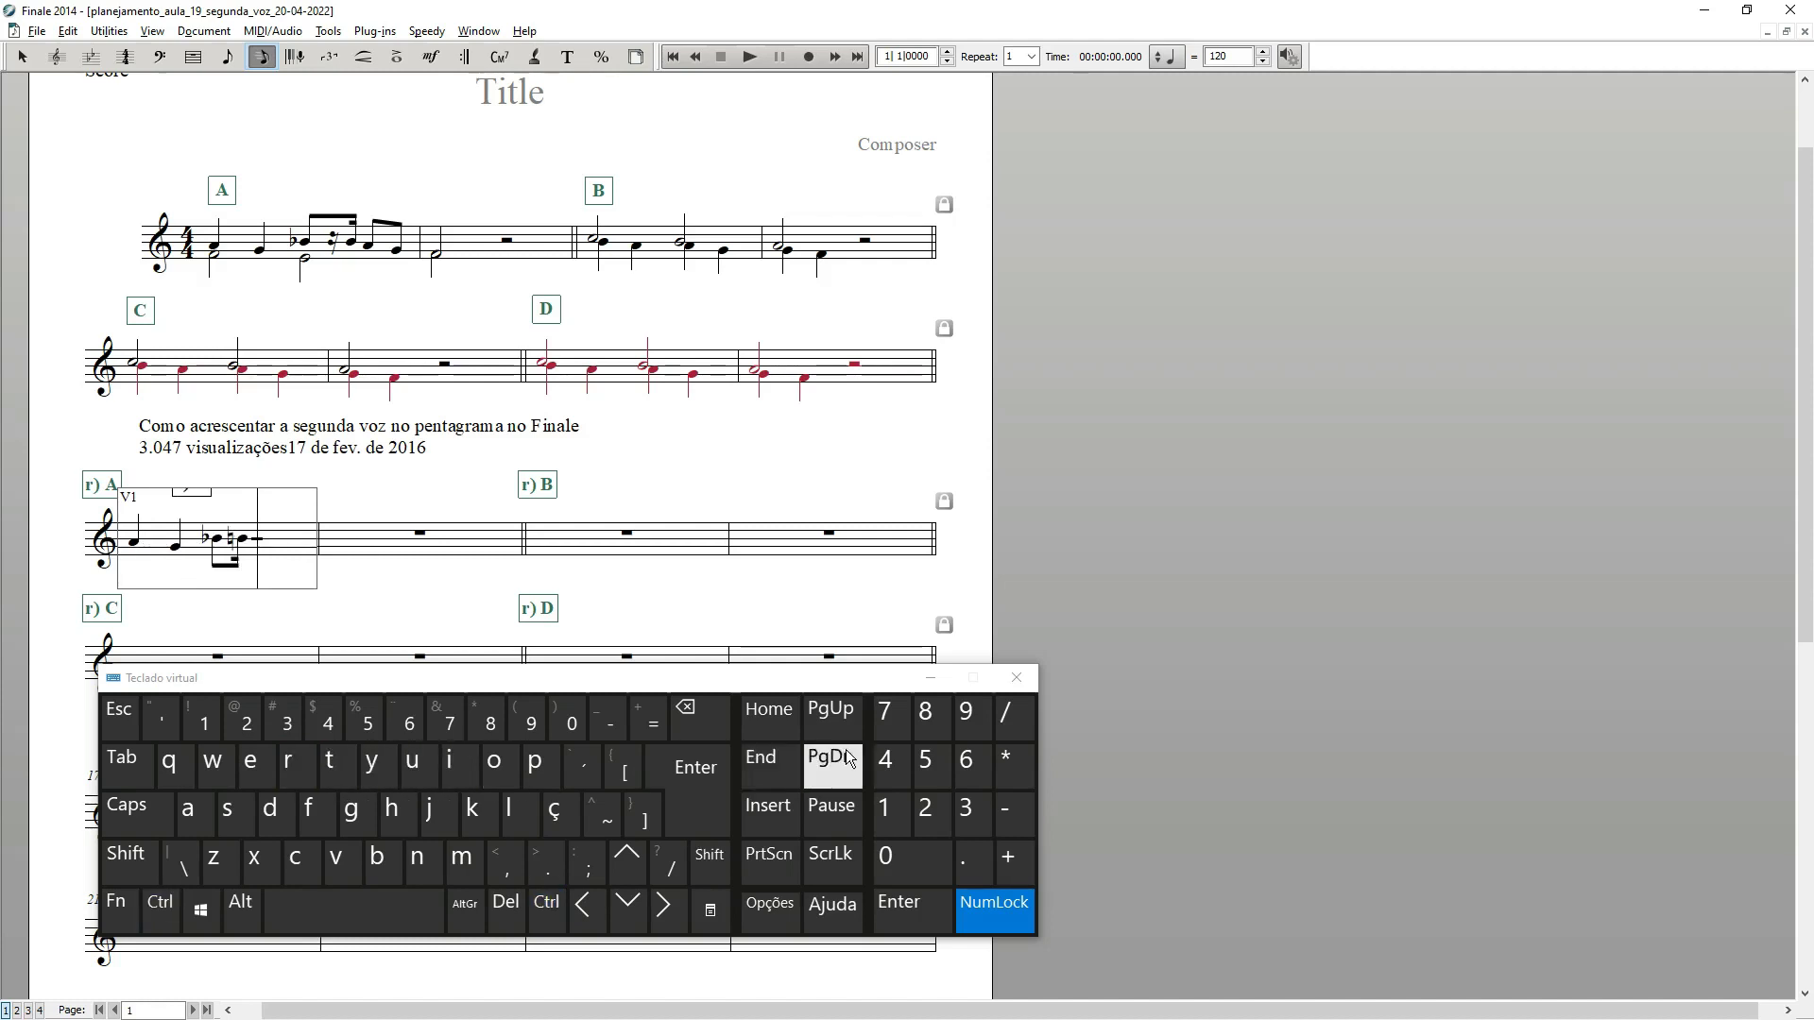
{"action": "left_click", "coordinate": [695, 725]}
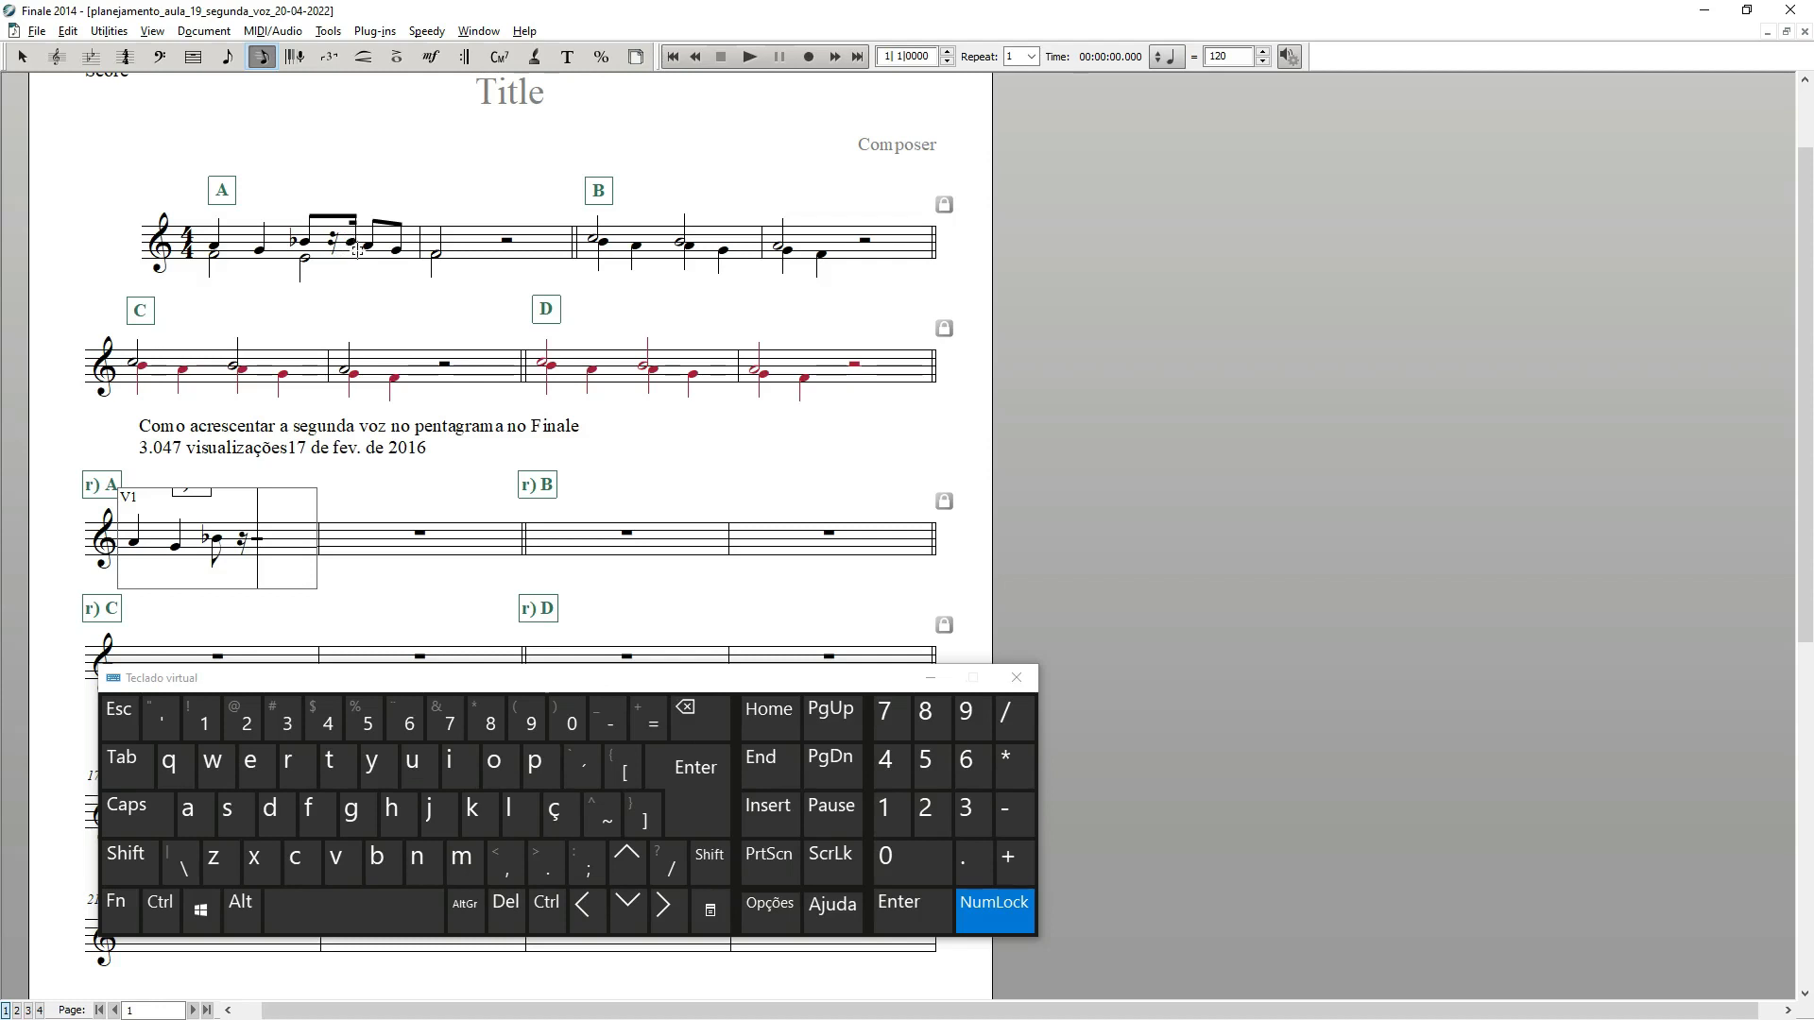
{"action": "left_click", "coordinate": [277, 728]}
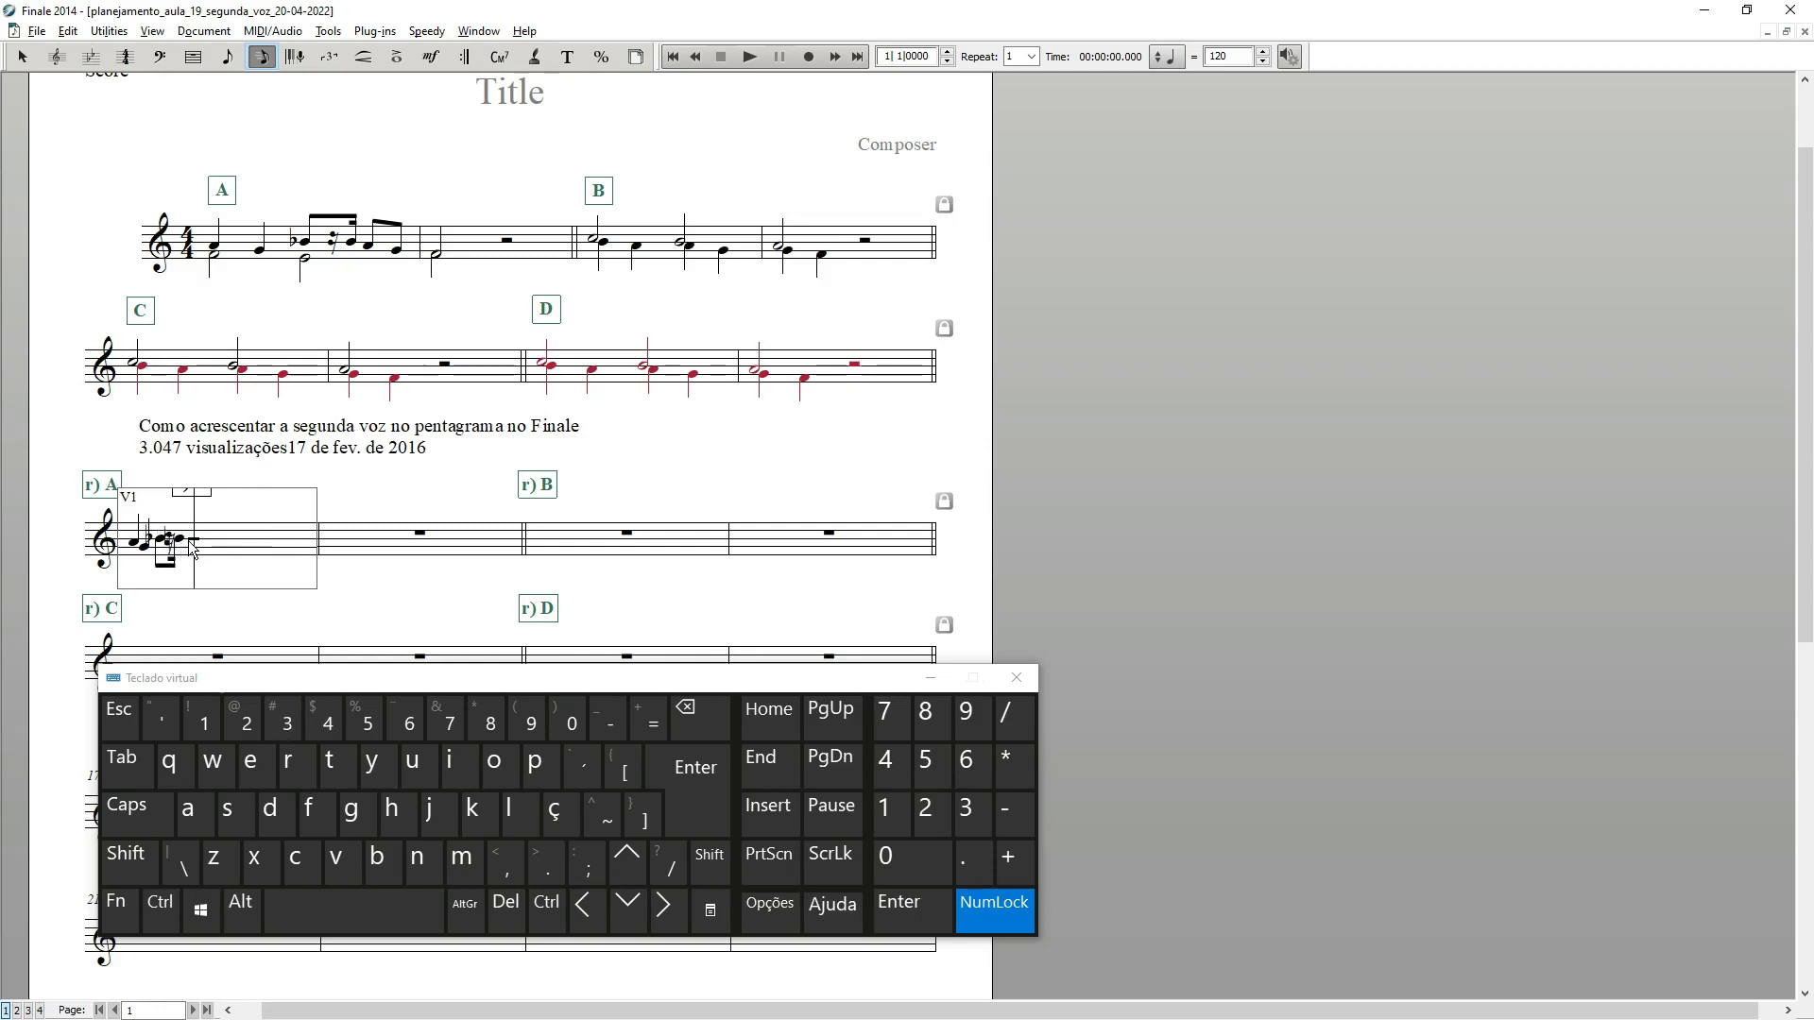
{"action": "left_click", "coordinate": [1015, 816]}
{"action": "left_click", "coordinate": [133, 713]}
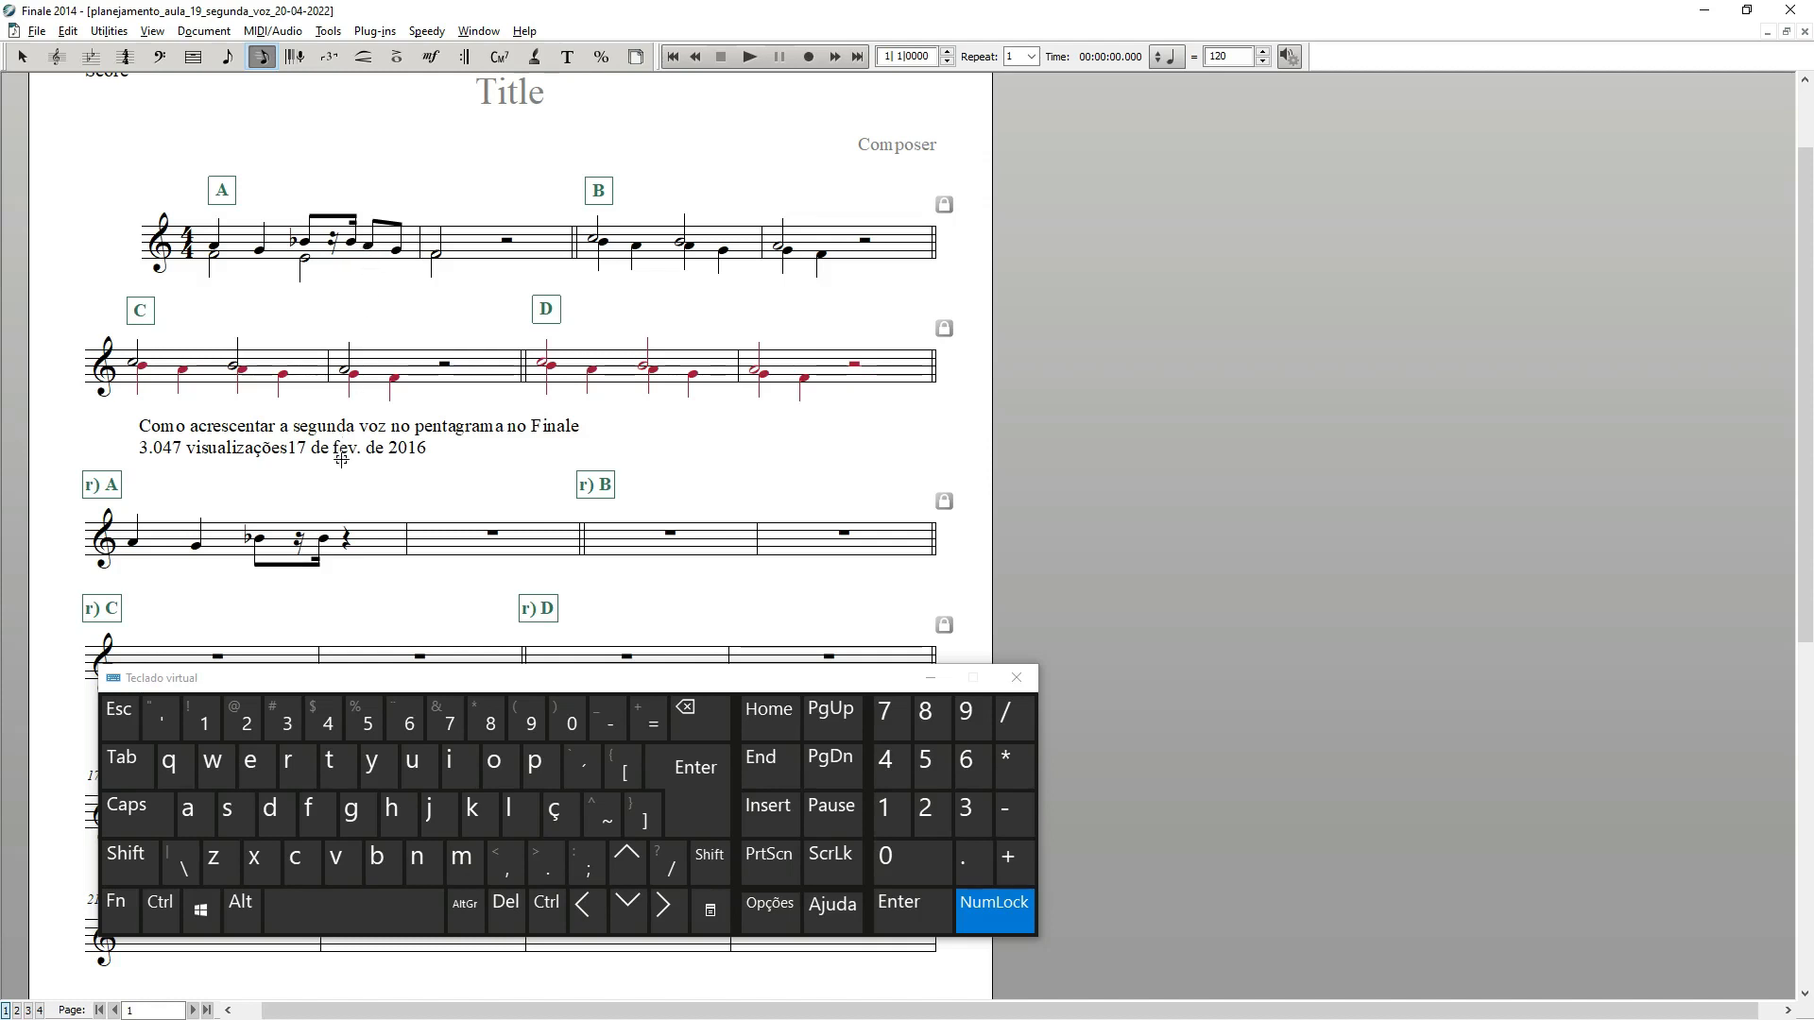
Step: Replace the closing quarter rest in r) A's first measure with eighth notes A and G
{"action": "left_click", "coordinate": [346, 541]}
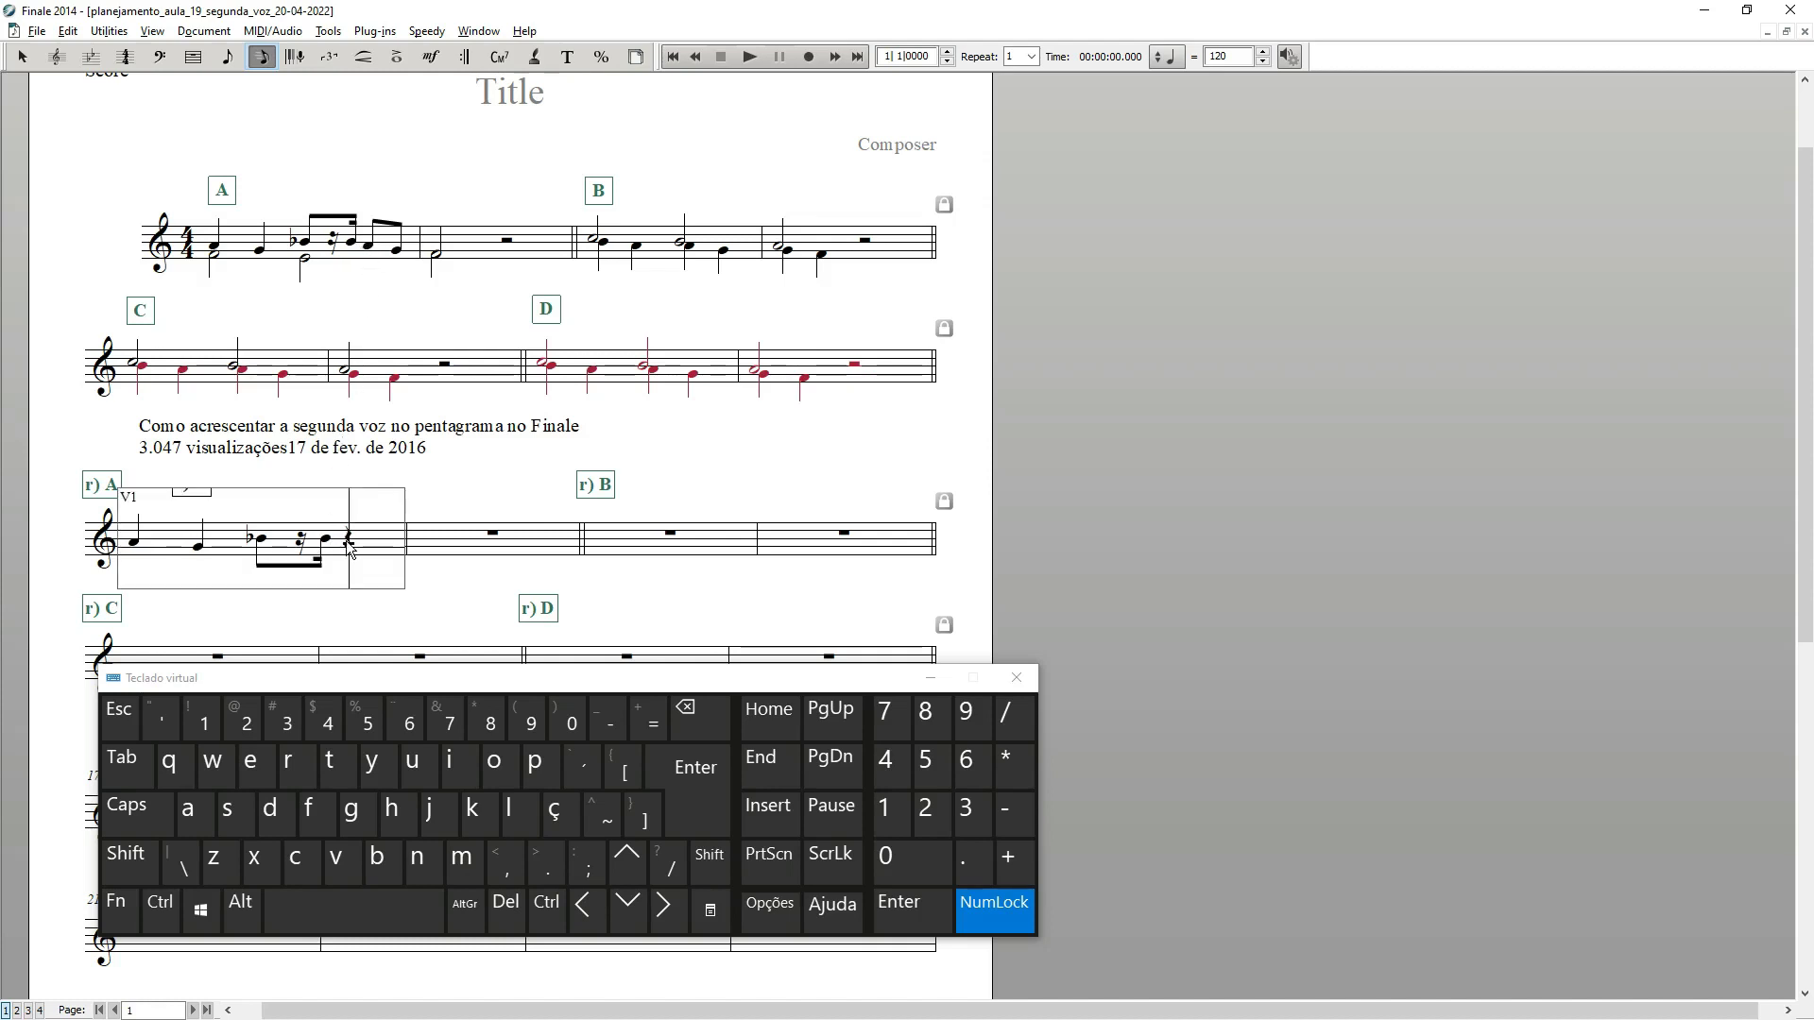
{"action": "left_click", "coordinate": [298, 736]}
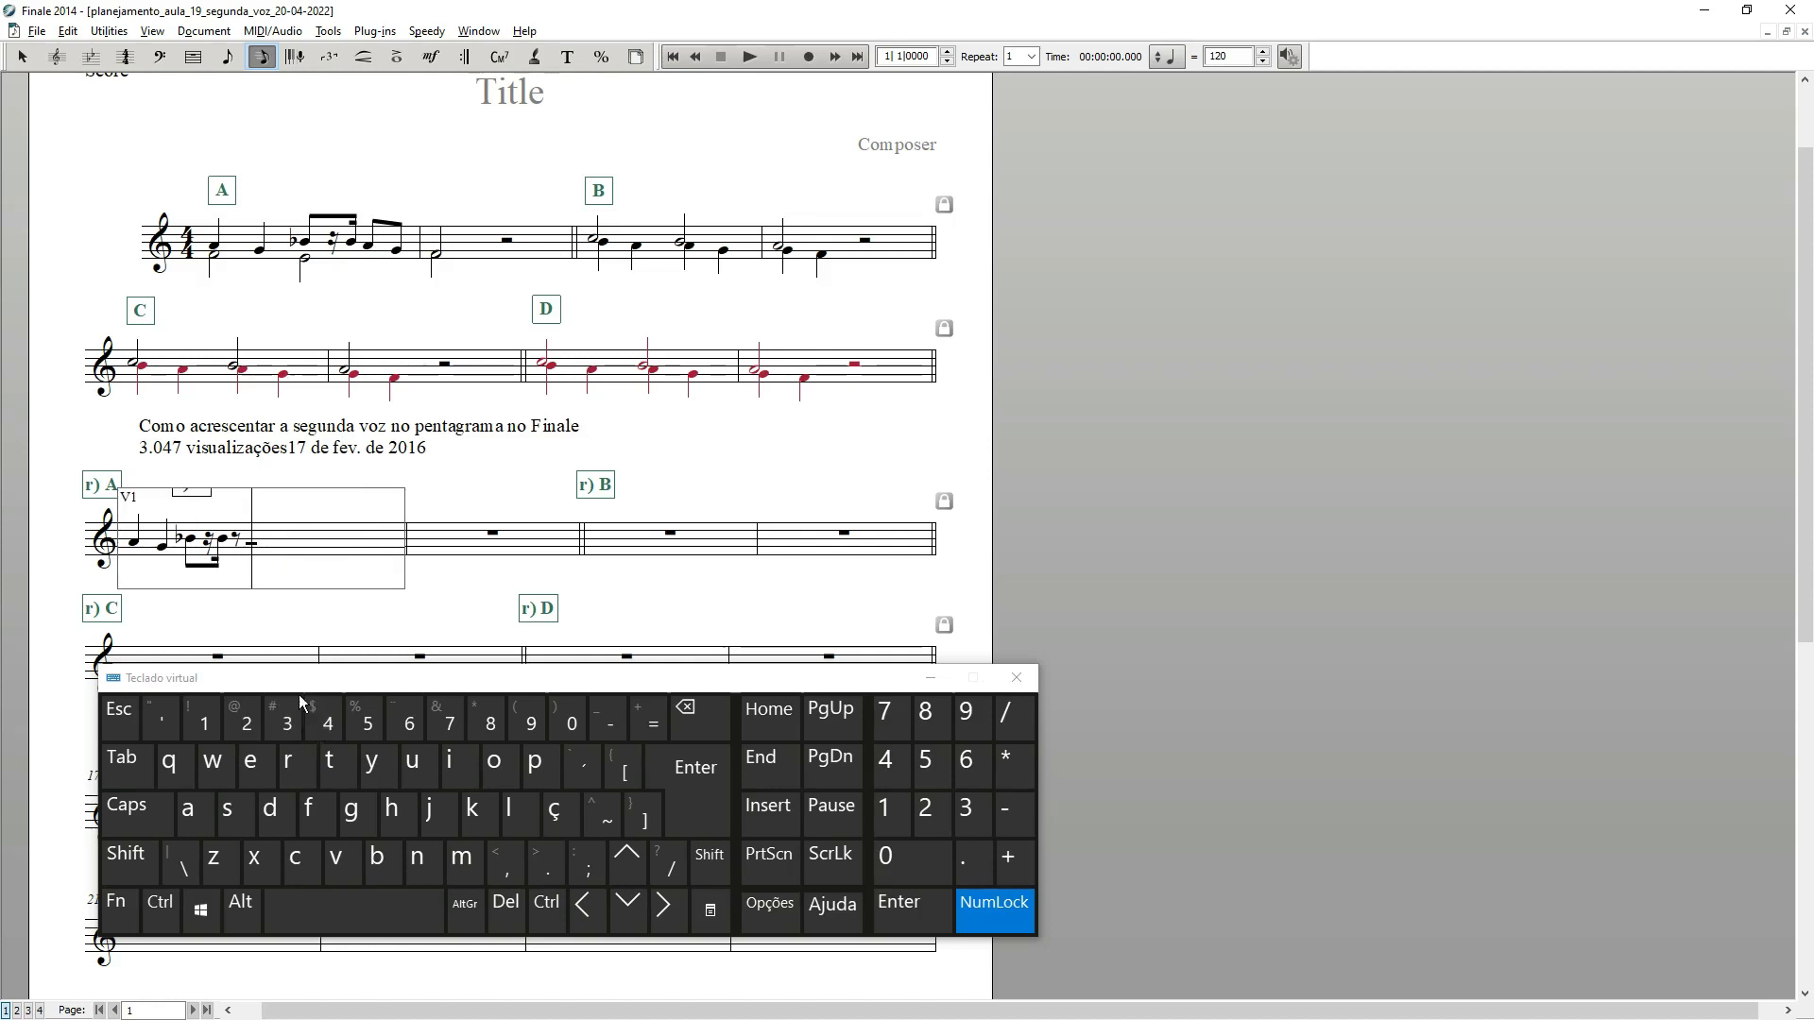
{"action": "left_click", "coordinate": [242, 553]}
{"action": "left_click", "coordinate": [695, 790]}
{"action": "left_click", "coordinate": [680, 918]}
{"action": "left_click", "coordinate": [636, 912]}
{"action": "left_click", "coordinate": [323, 724]}
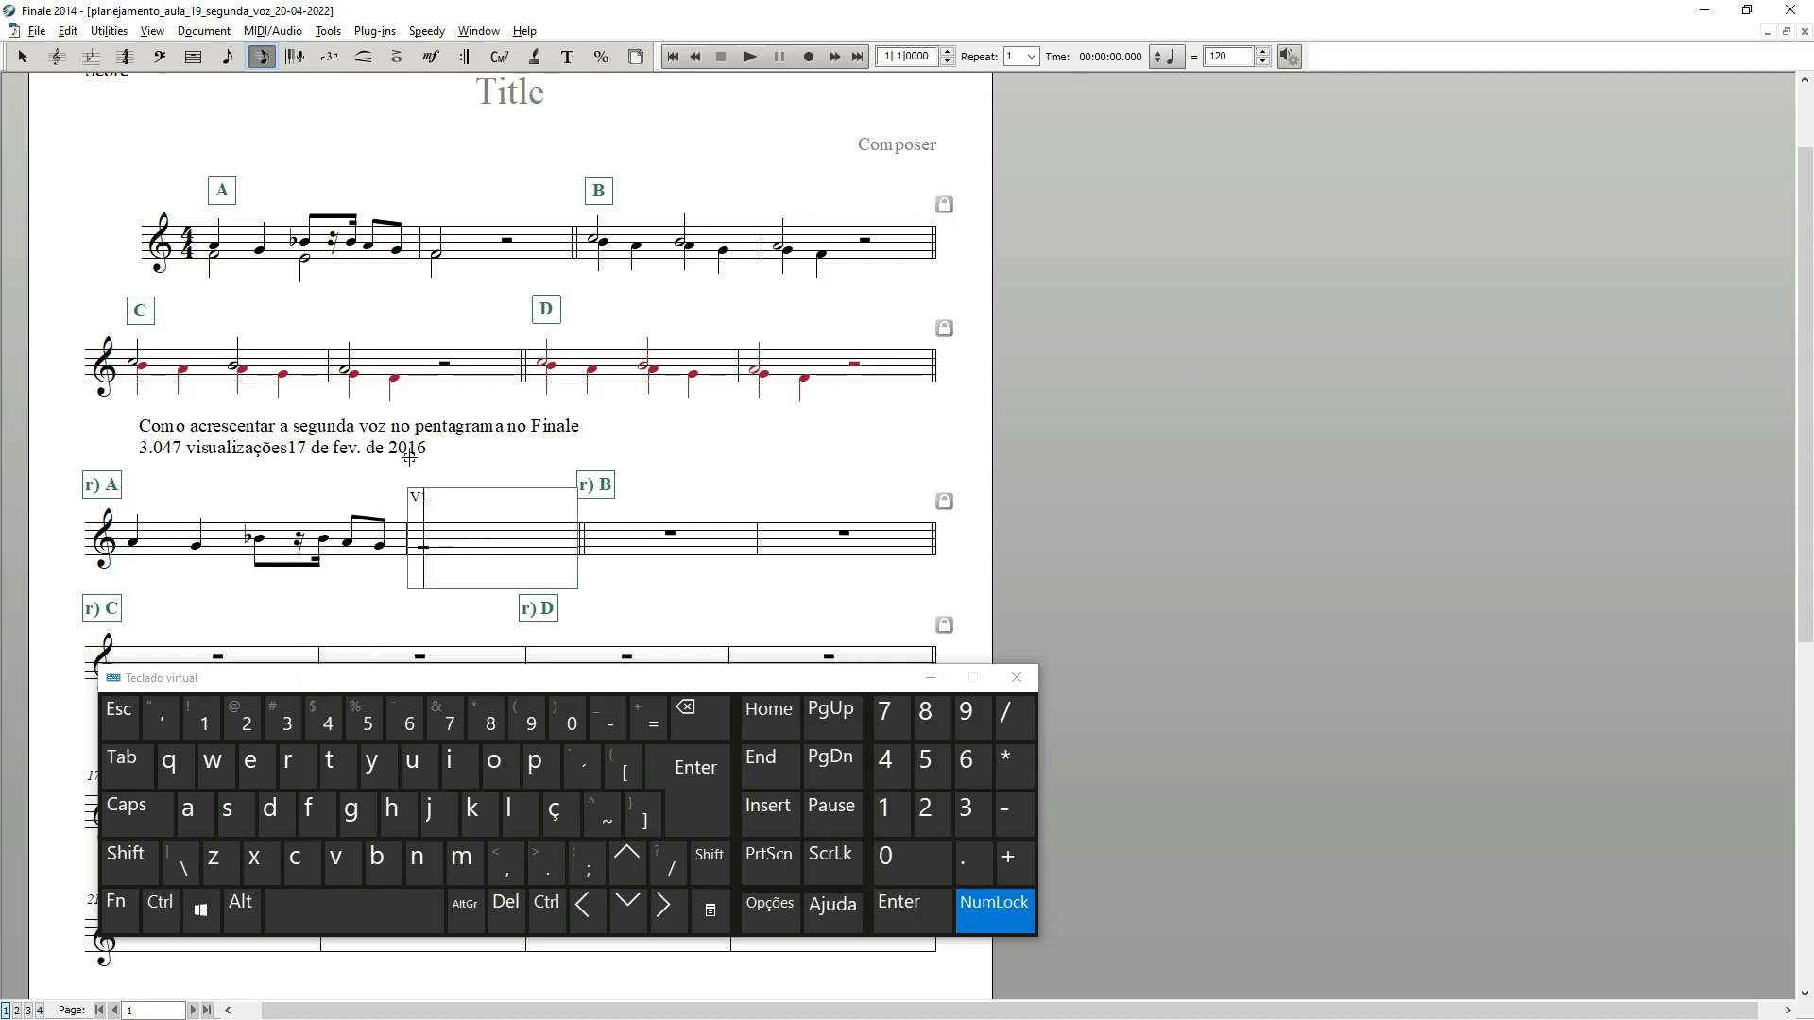
Step: Enter a half-note F in the second measure of r) A, leaving a half rest to fill the measure
{"action": "left_click", "coordinate": [630, 910]}
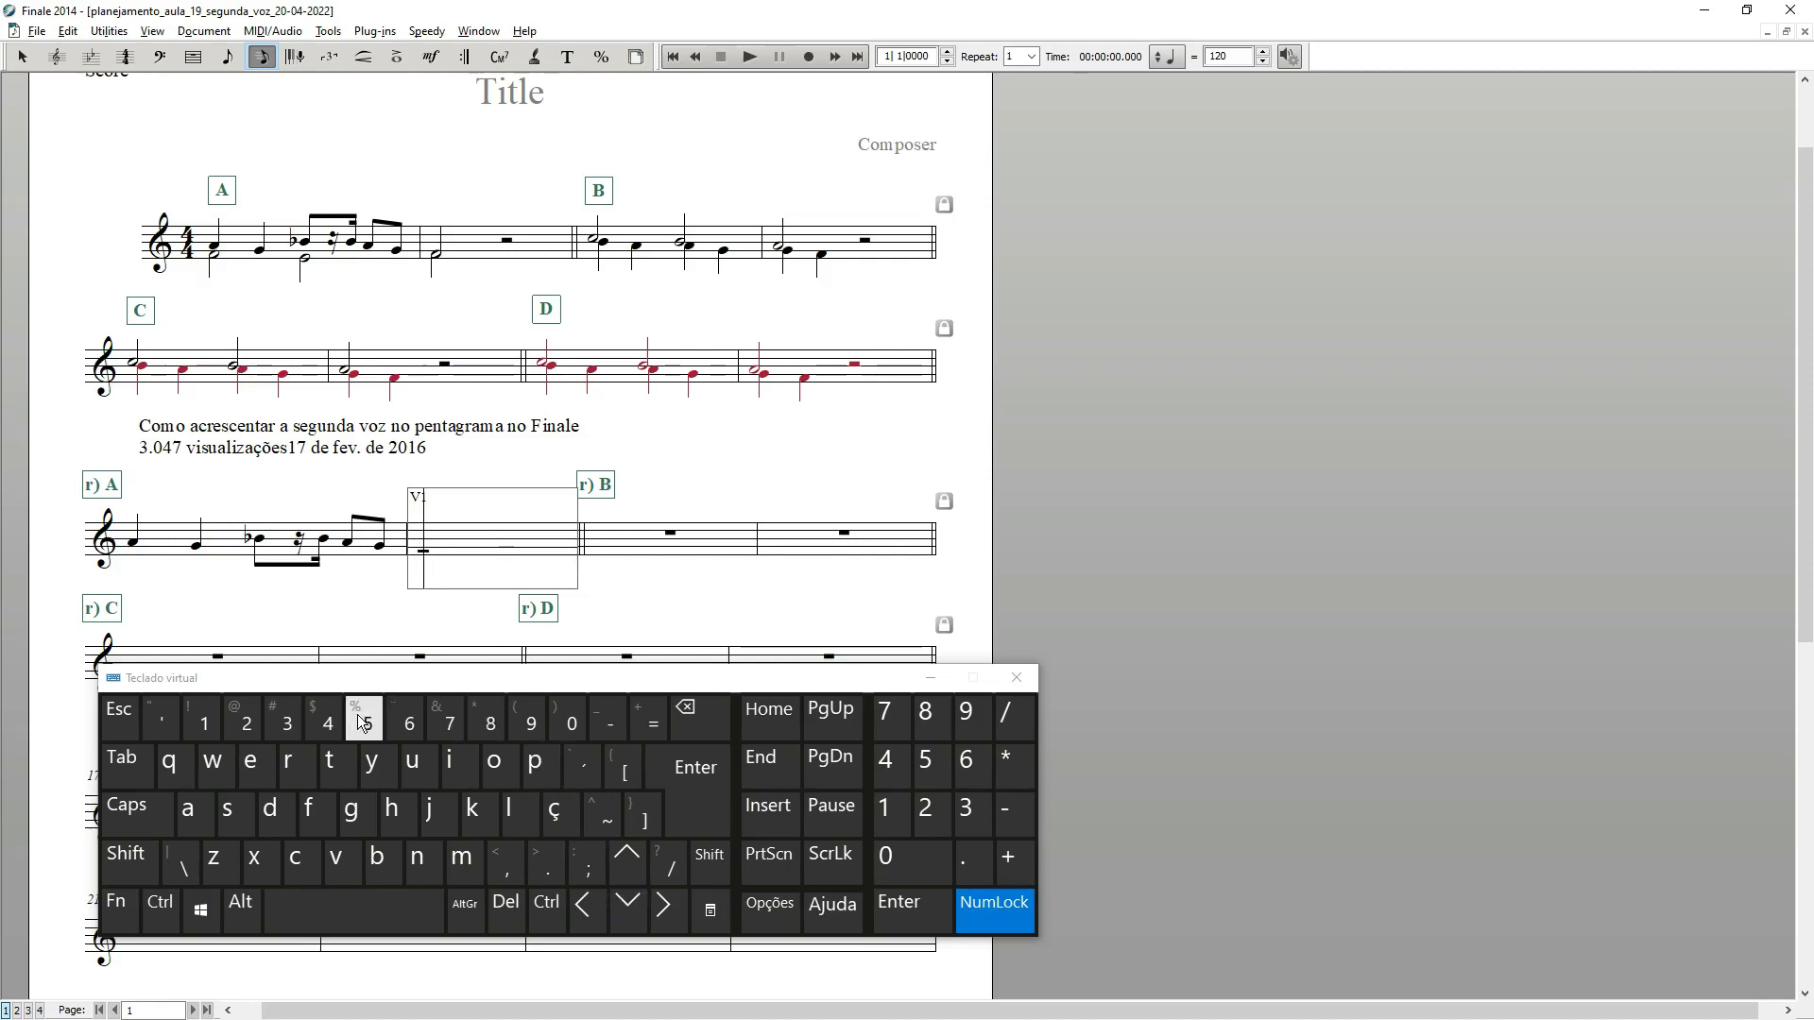
{"action": "left_click", "coordinate": [407, 723]}
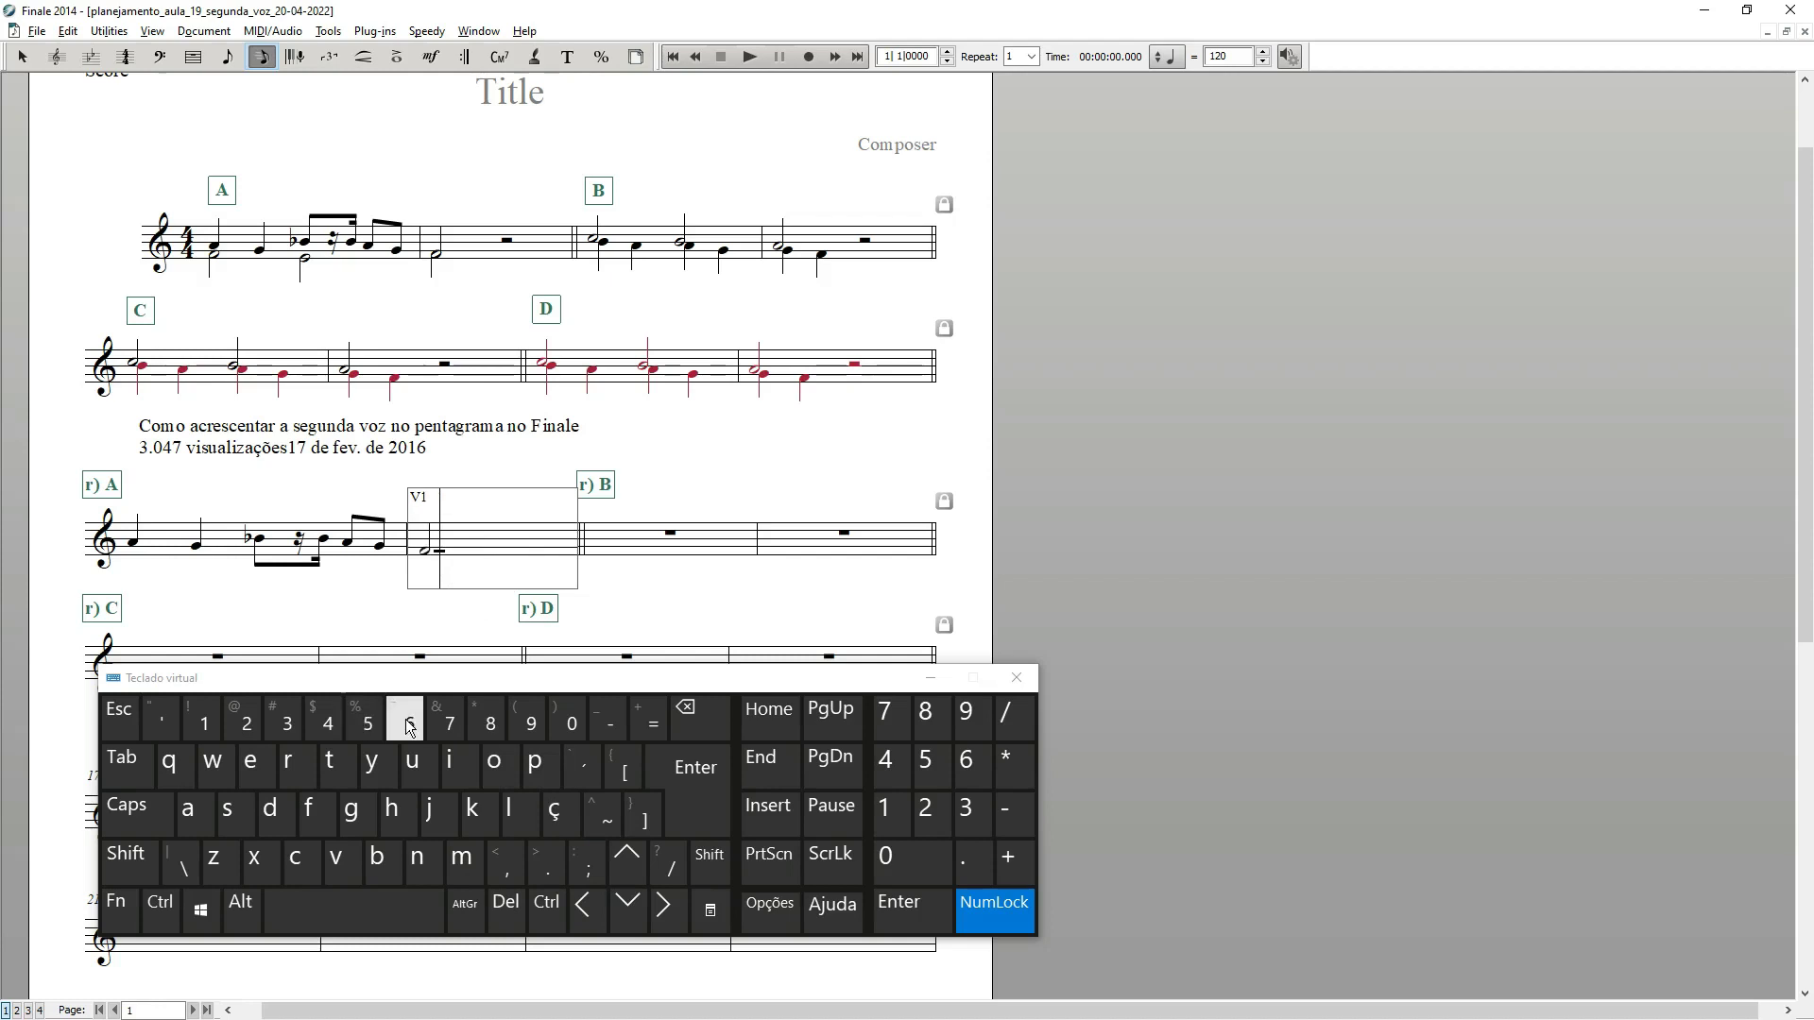
{"action": "left_click", "coordinate": [424, 621]}
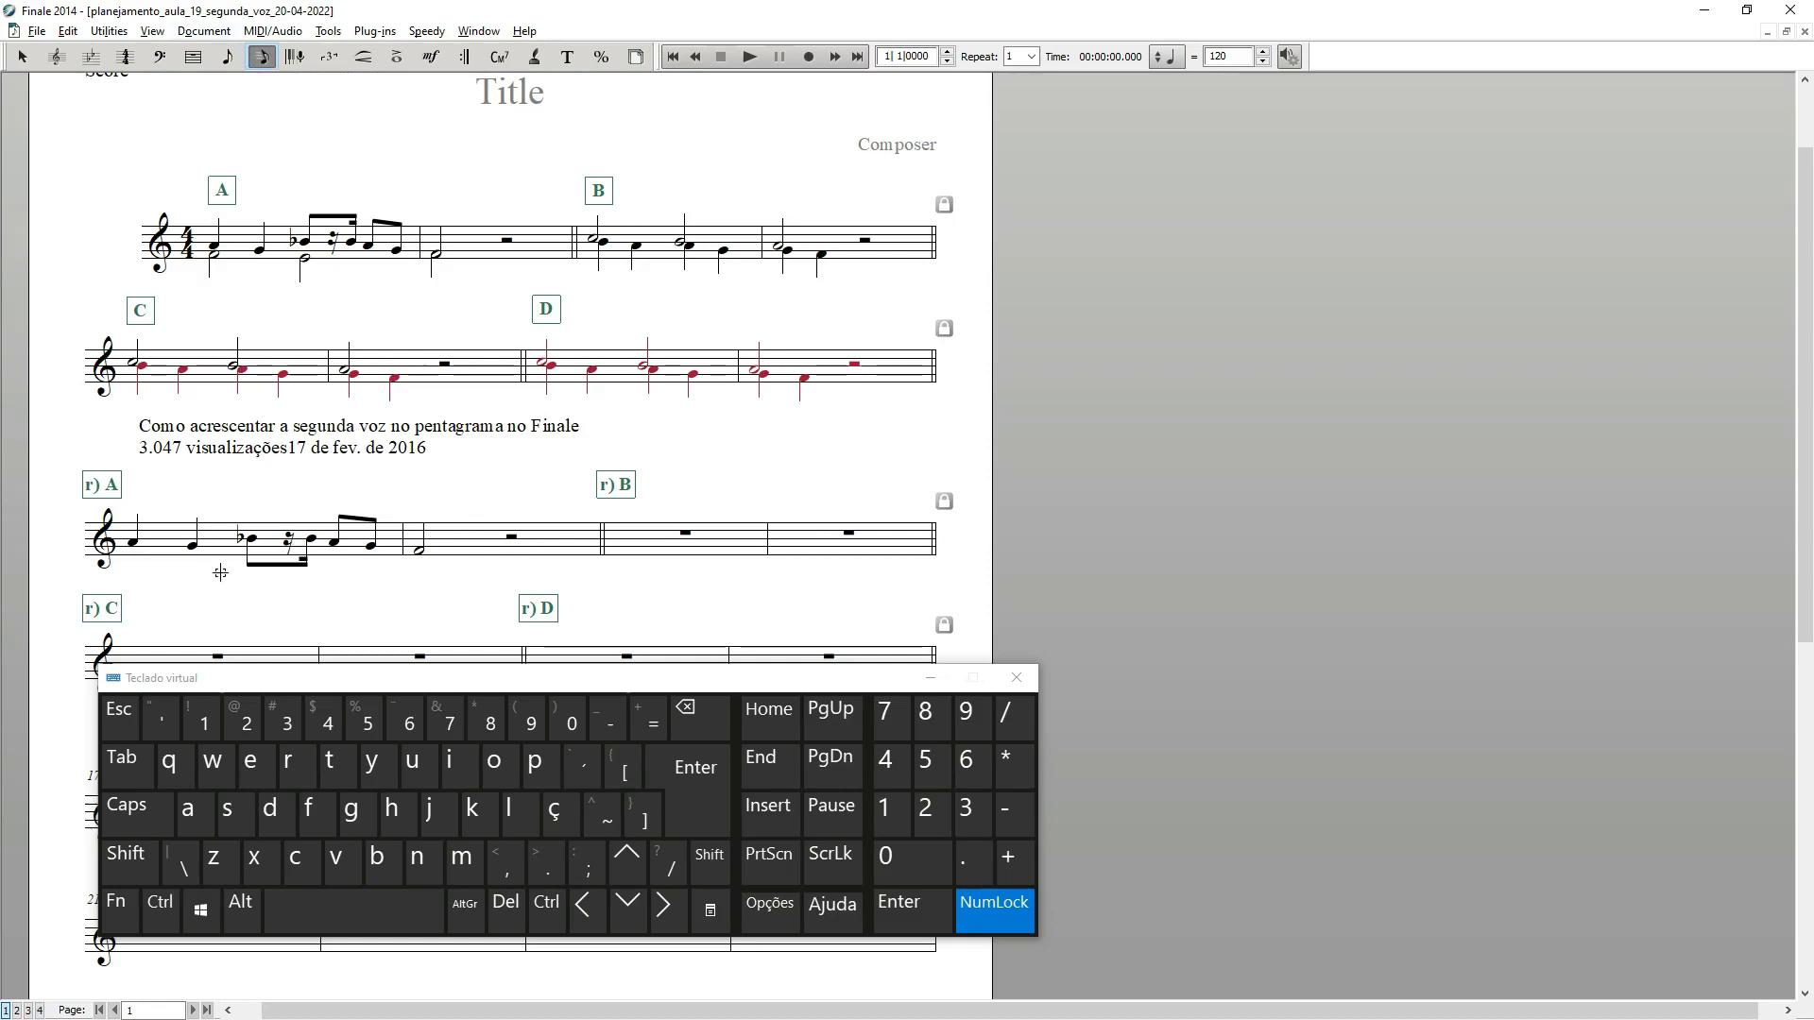
{"action": "left_click_drag", "start_coordinate": [264, 673], "coordinate": [363, 629]}
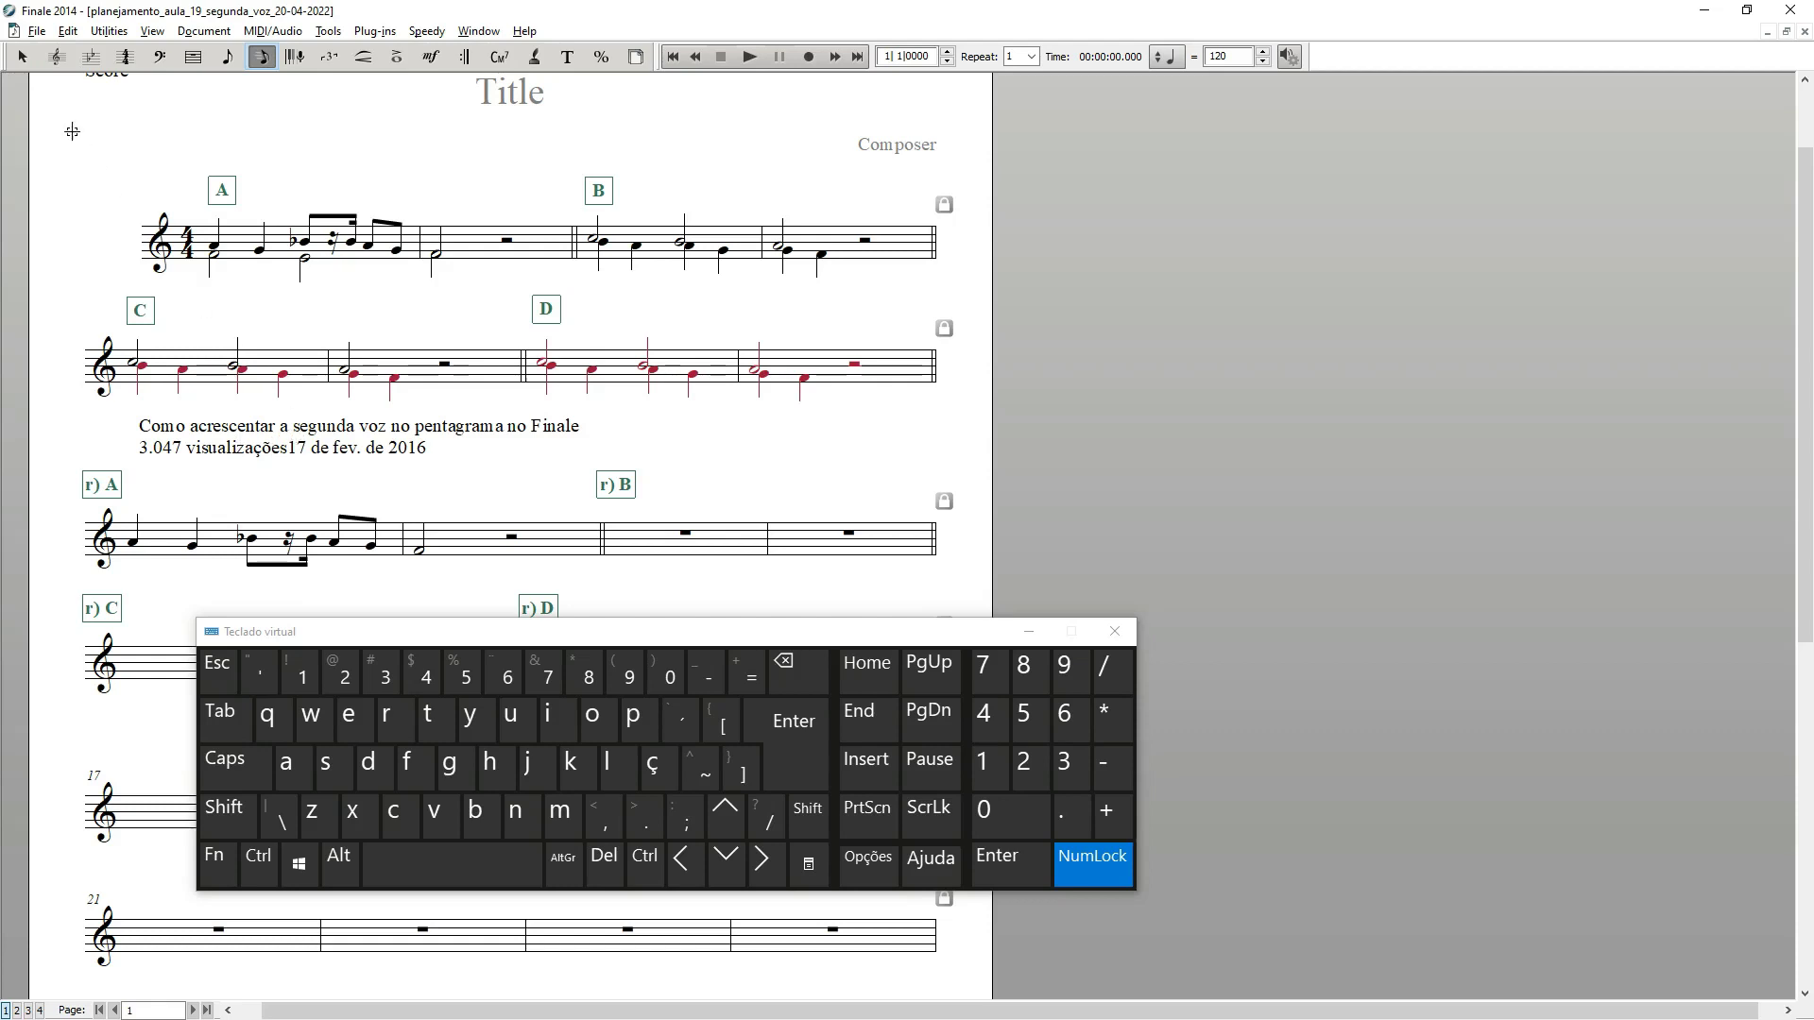
Step: On layer 2, use Speedy Entry to add half notes F and E in r) A's first measure and a half-note F in its second
{"action": "left_click", "coordinate": [23, 57]}
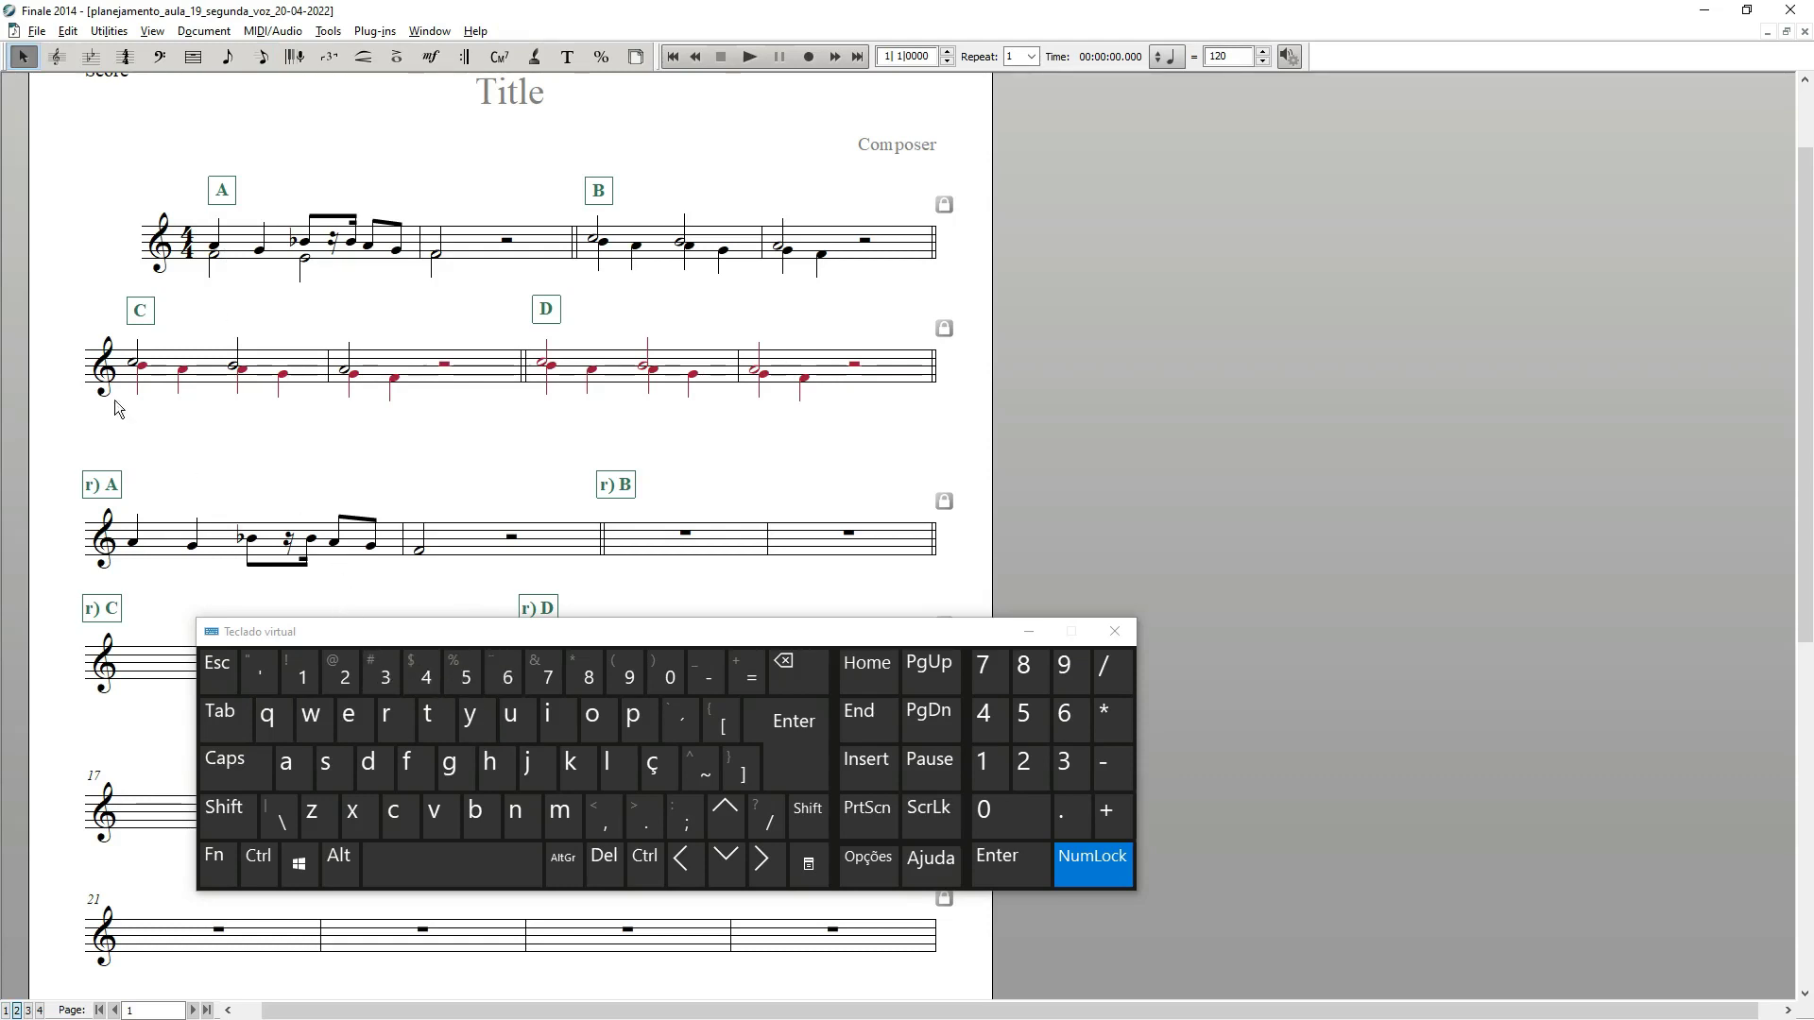
{"action": "left_click", "coordinate": [138, 560]}
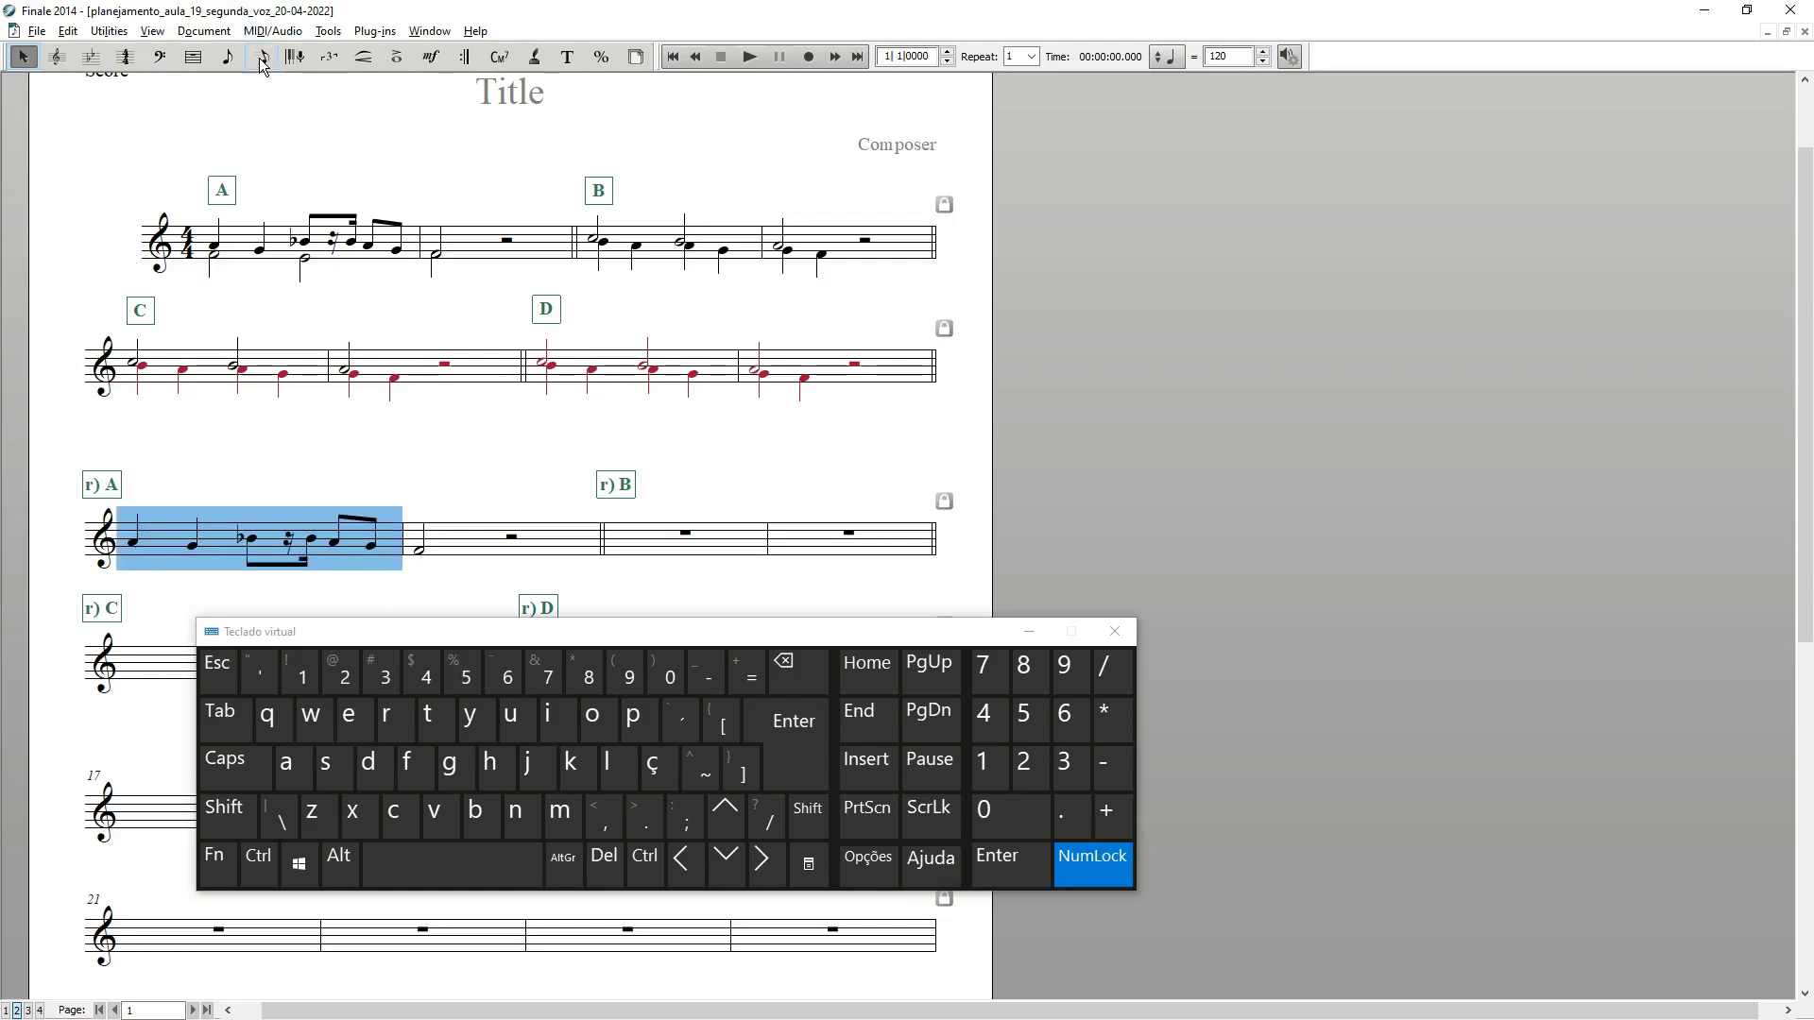
{"action": "left_click", "coordinate": [263, 59]}
{"action": "left_click", "coordinate": [133, 560]}
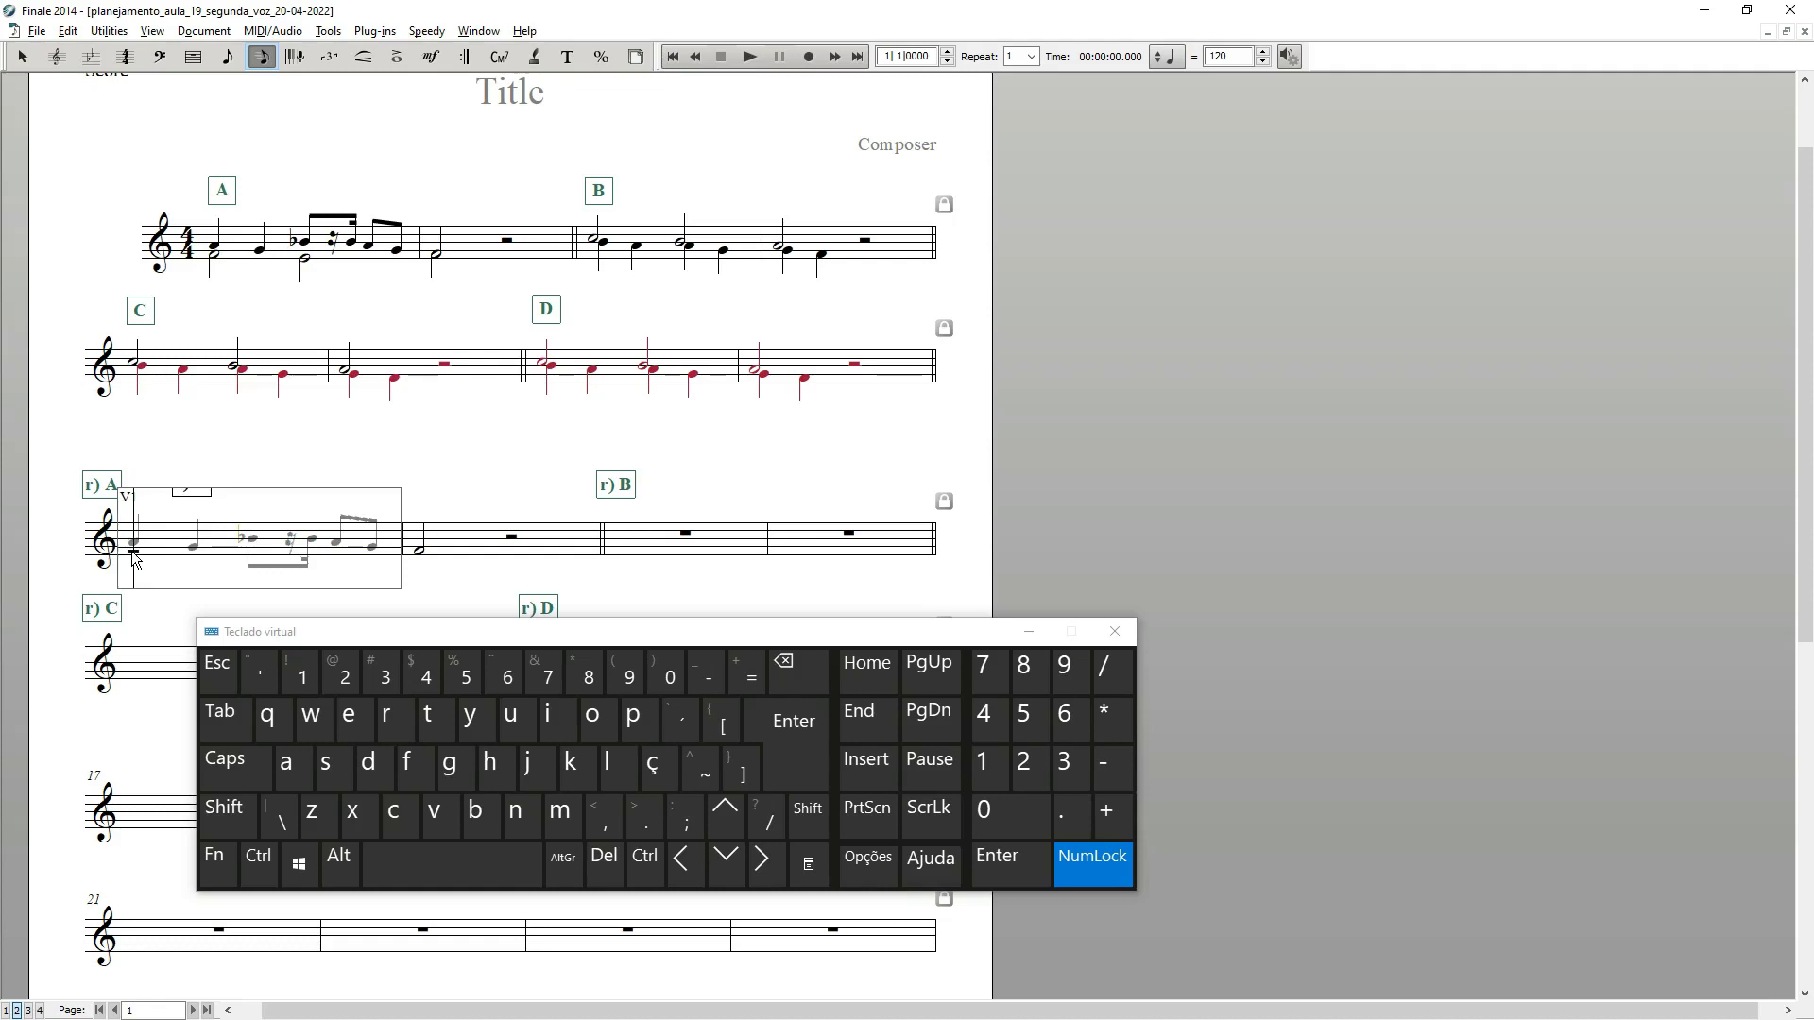
{"action": "left_click", "coordinate": [501, 685]}
{"action": "left_click", "coordinate": [726, 862]}
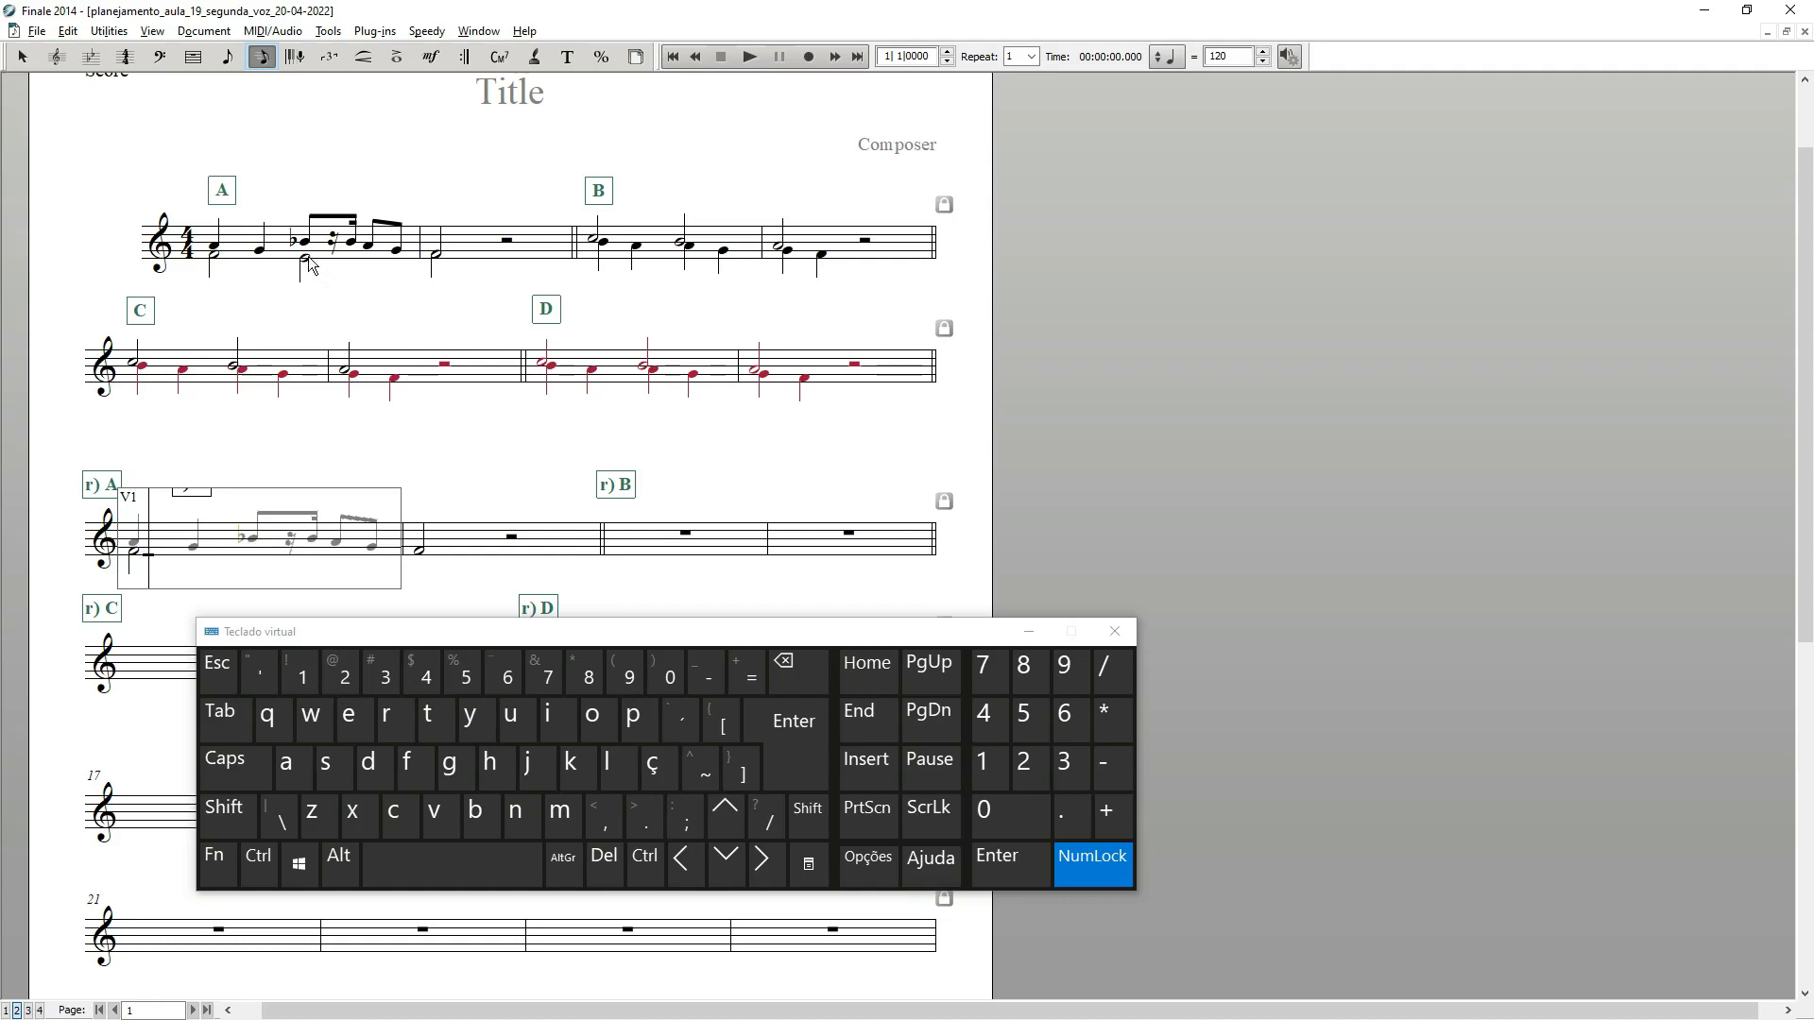
{"action": "left_click", "coordinate": [506, 672]}
{"action": "left_click", "coordinate": [506, 672]}
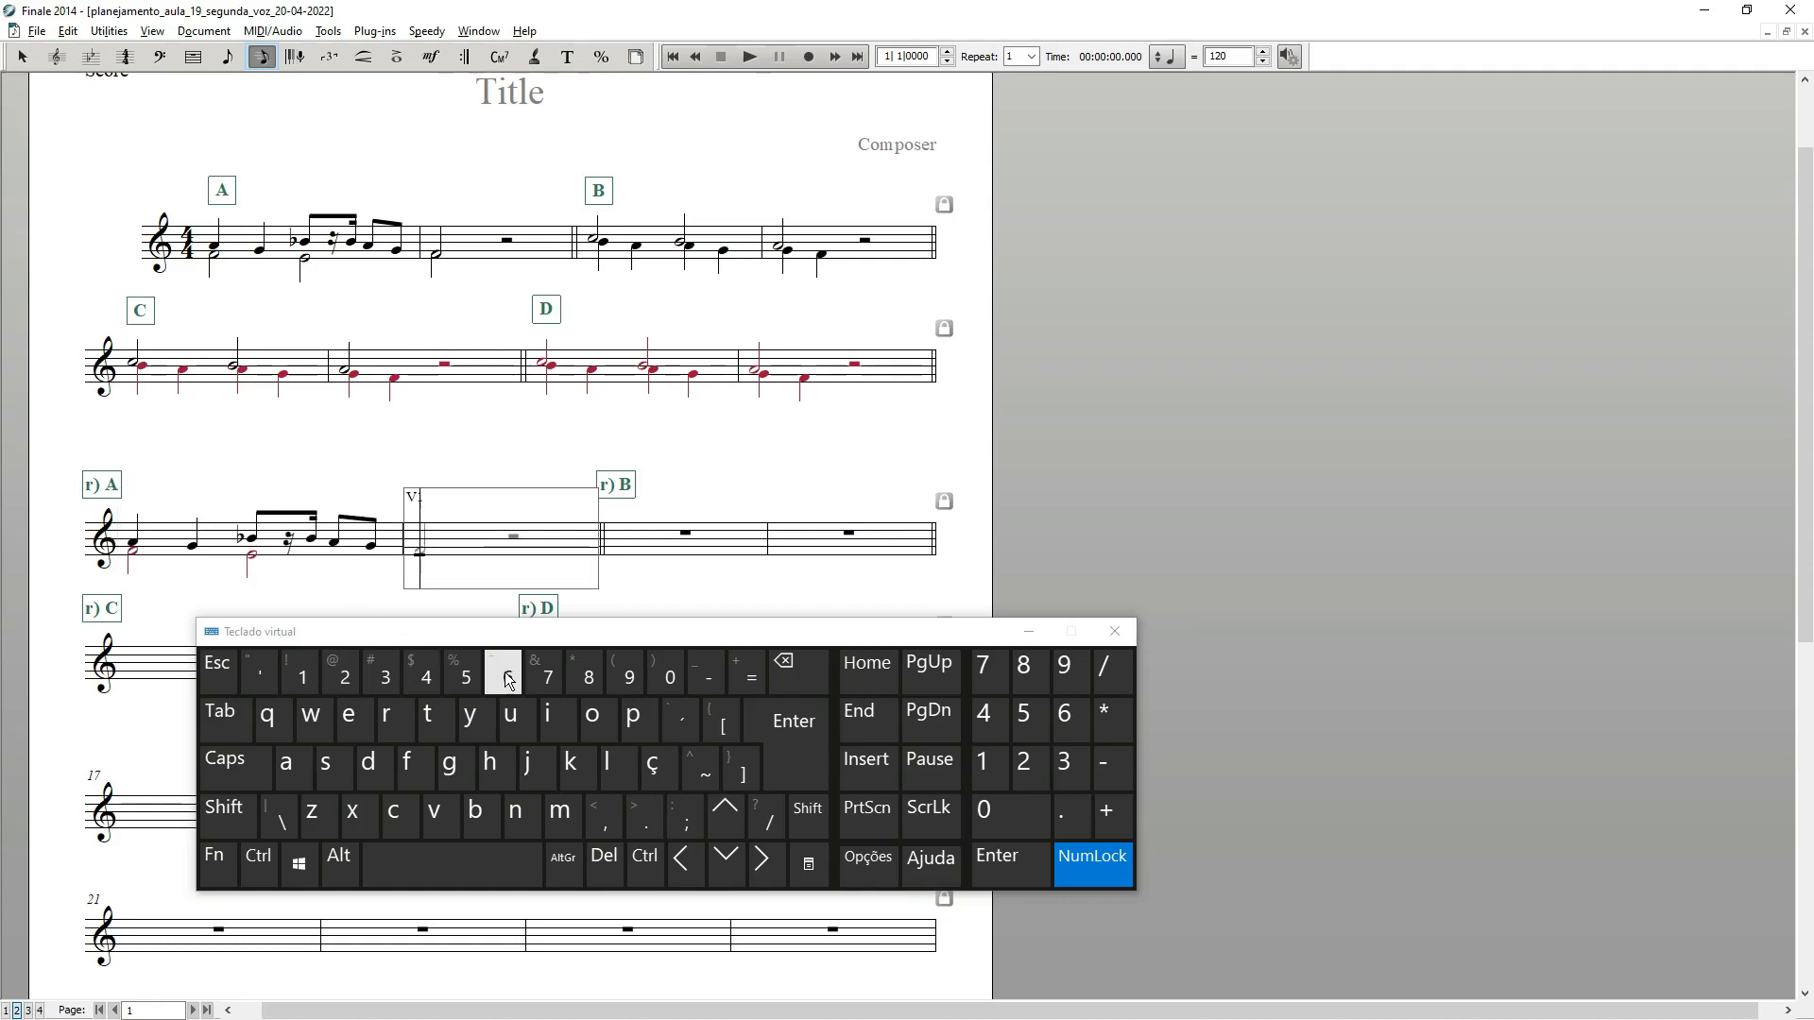
{"action": "left_click", "coordinate": [743, 822]}
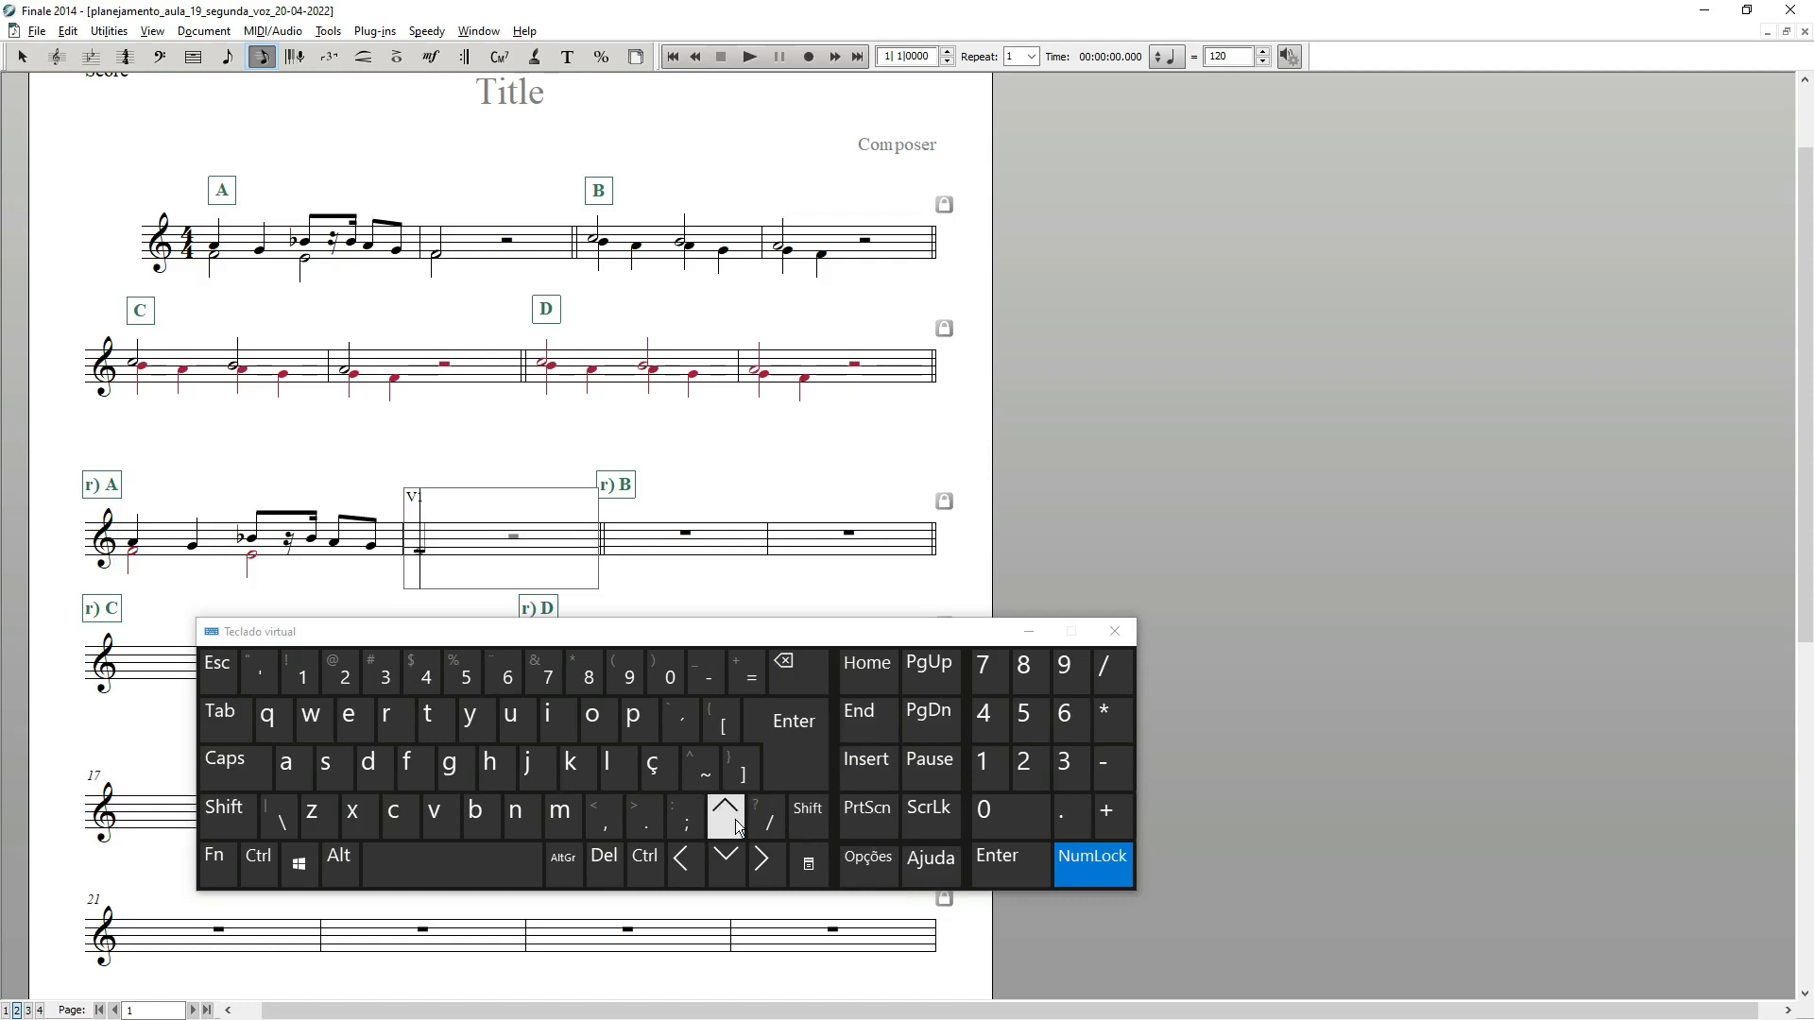
{"action": "left_click", "coordinate": [510, 688]}
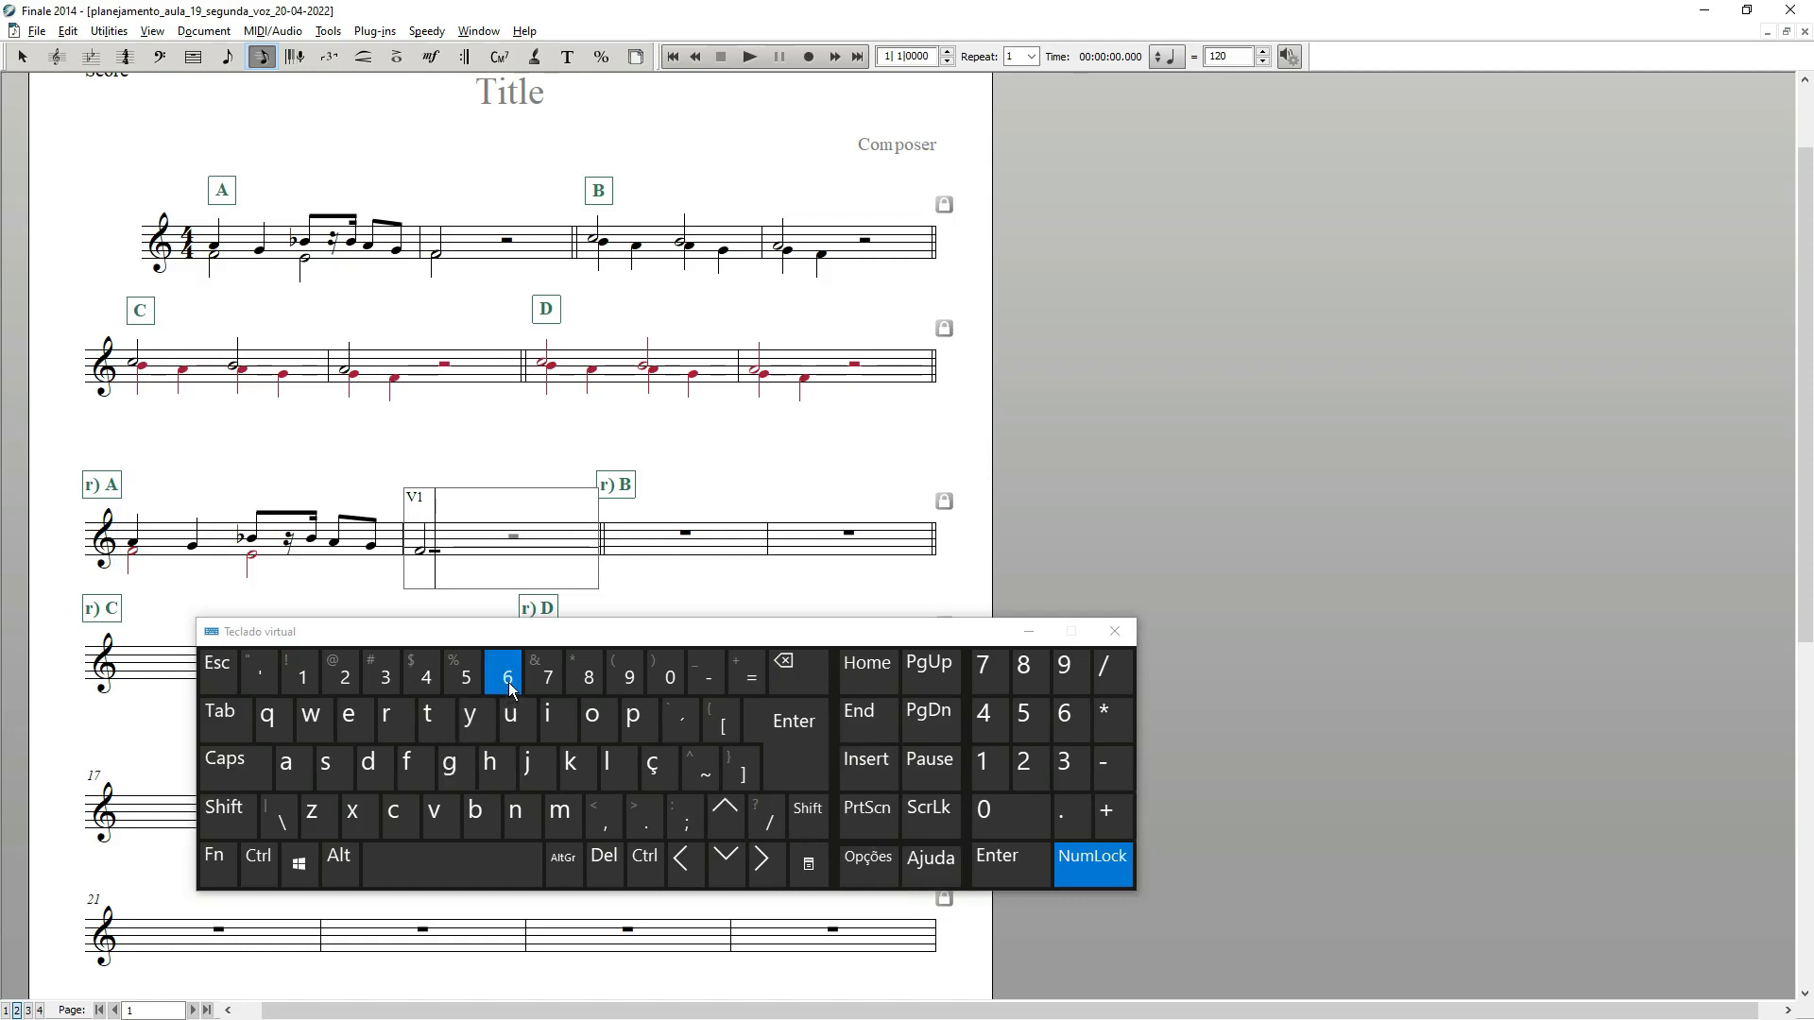
Step: Delete the layer 2 half notes from both measures of r) A
{"action": "left_click", "coordinate": [375, 592]}
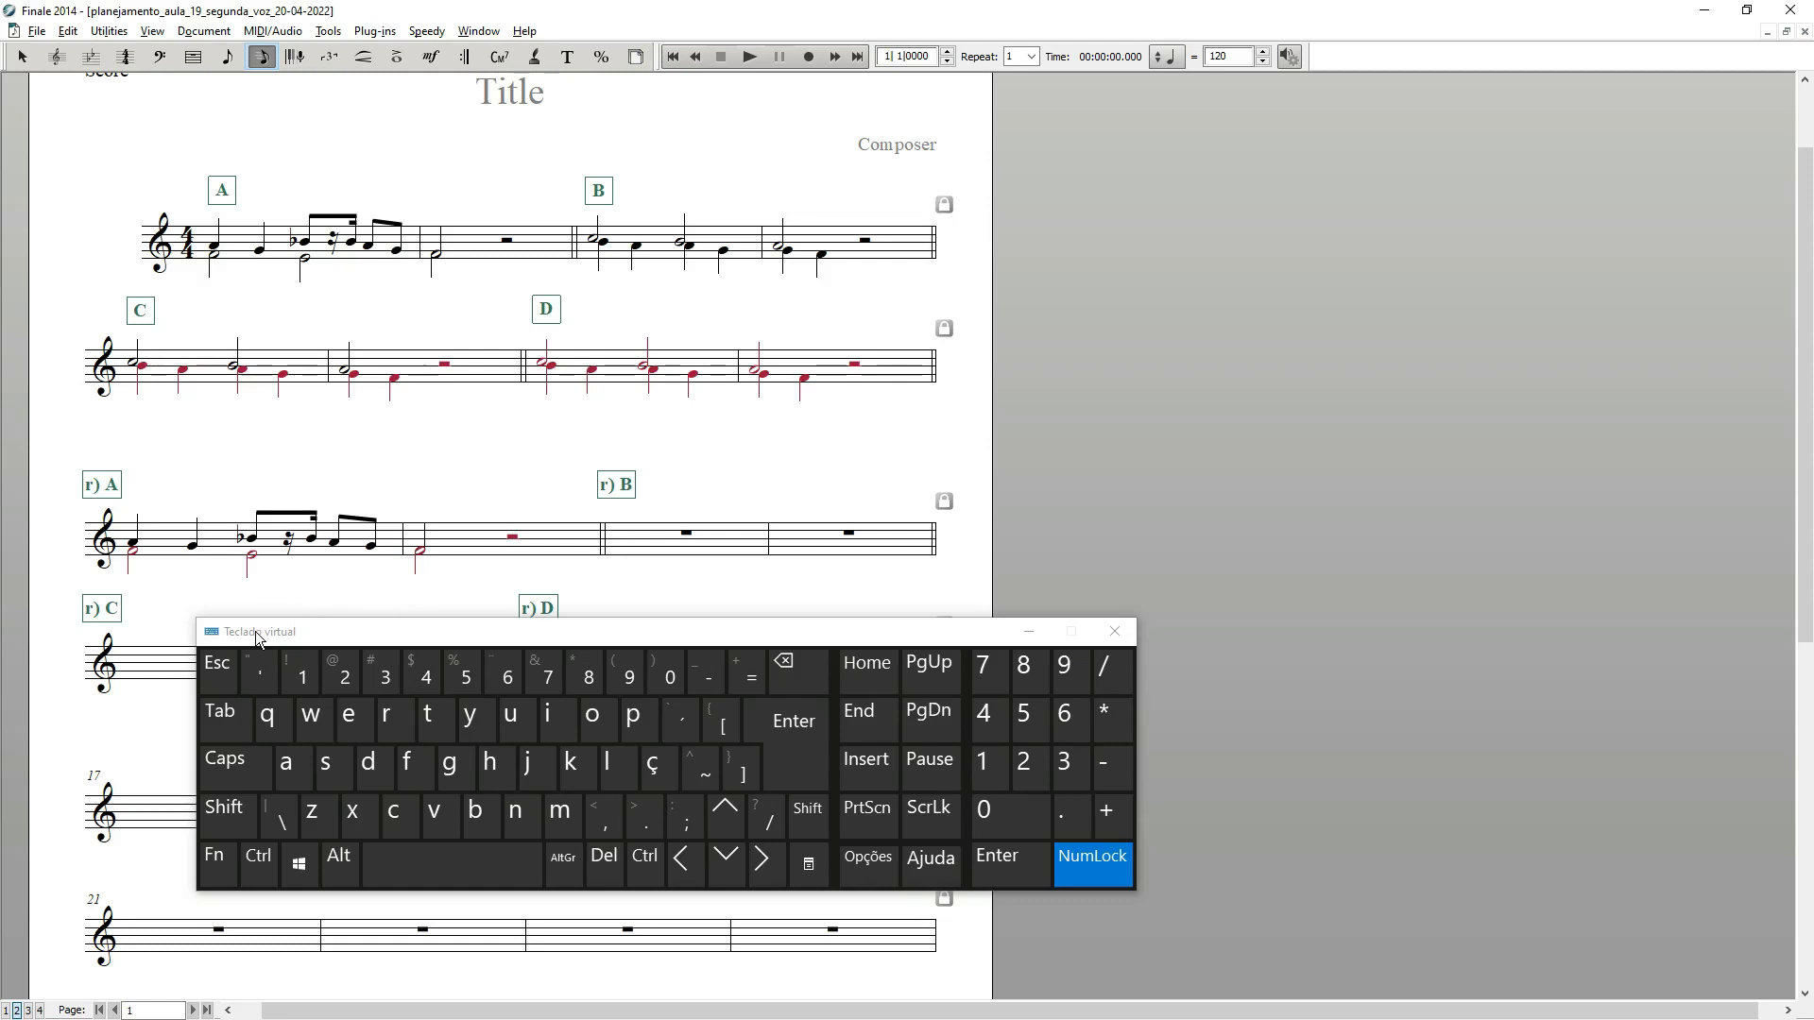
{"action": "left_click", "coordinate": [133, 558]}
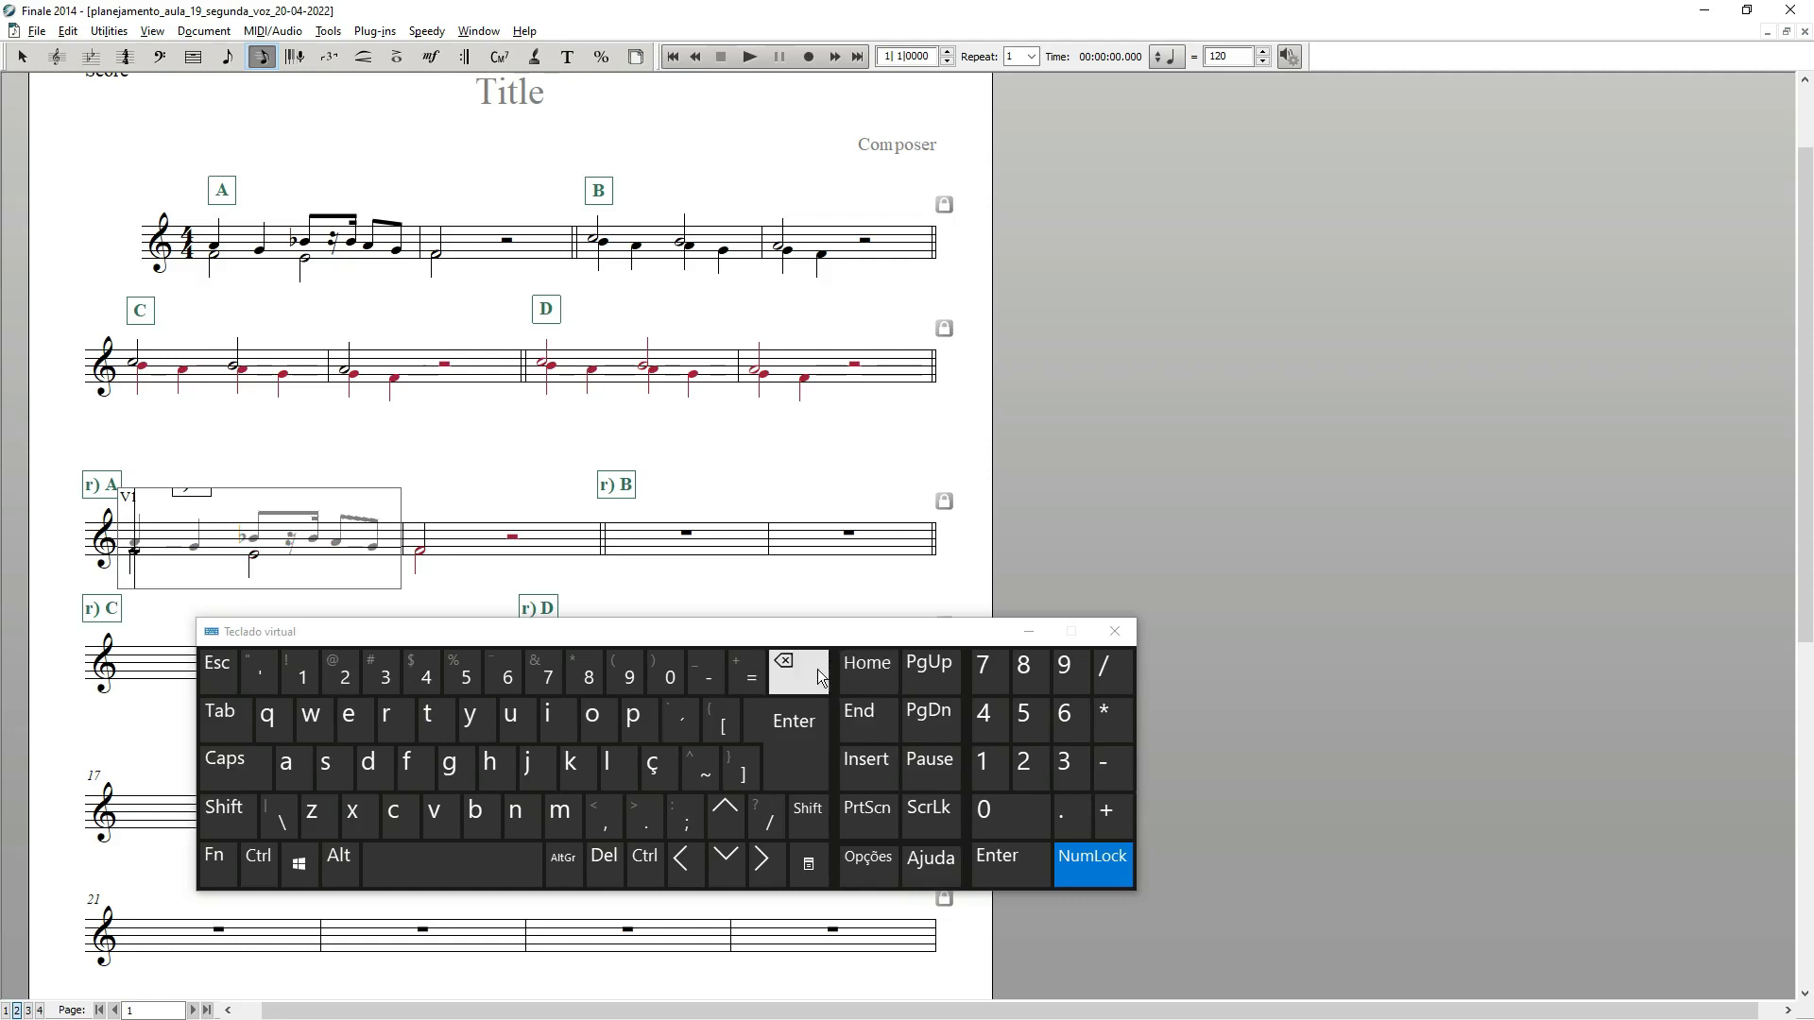
{"action": "left_click", "coordinate": [596, 875]}
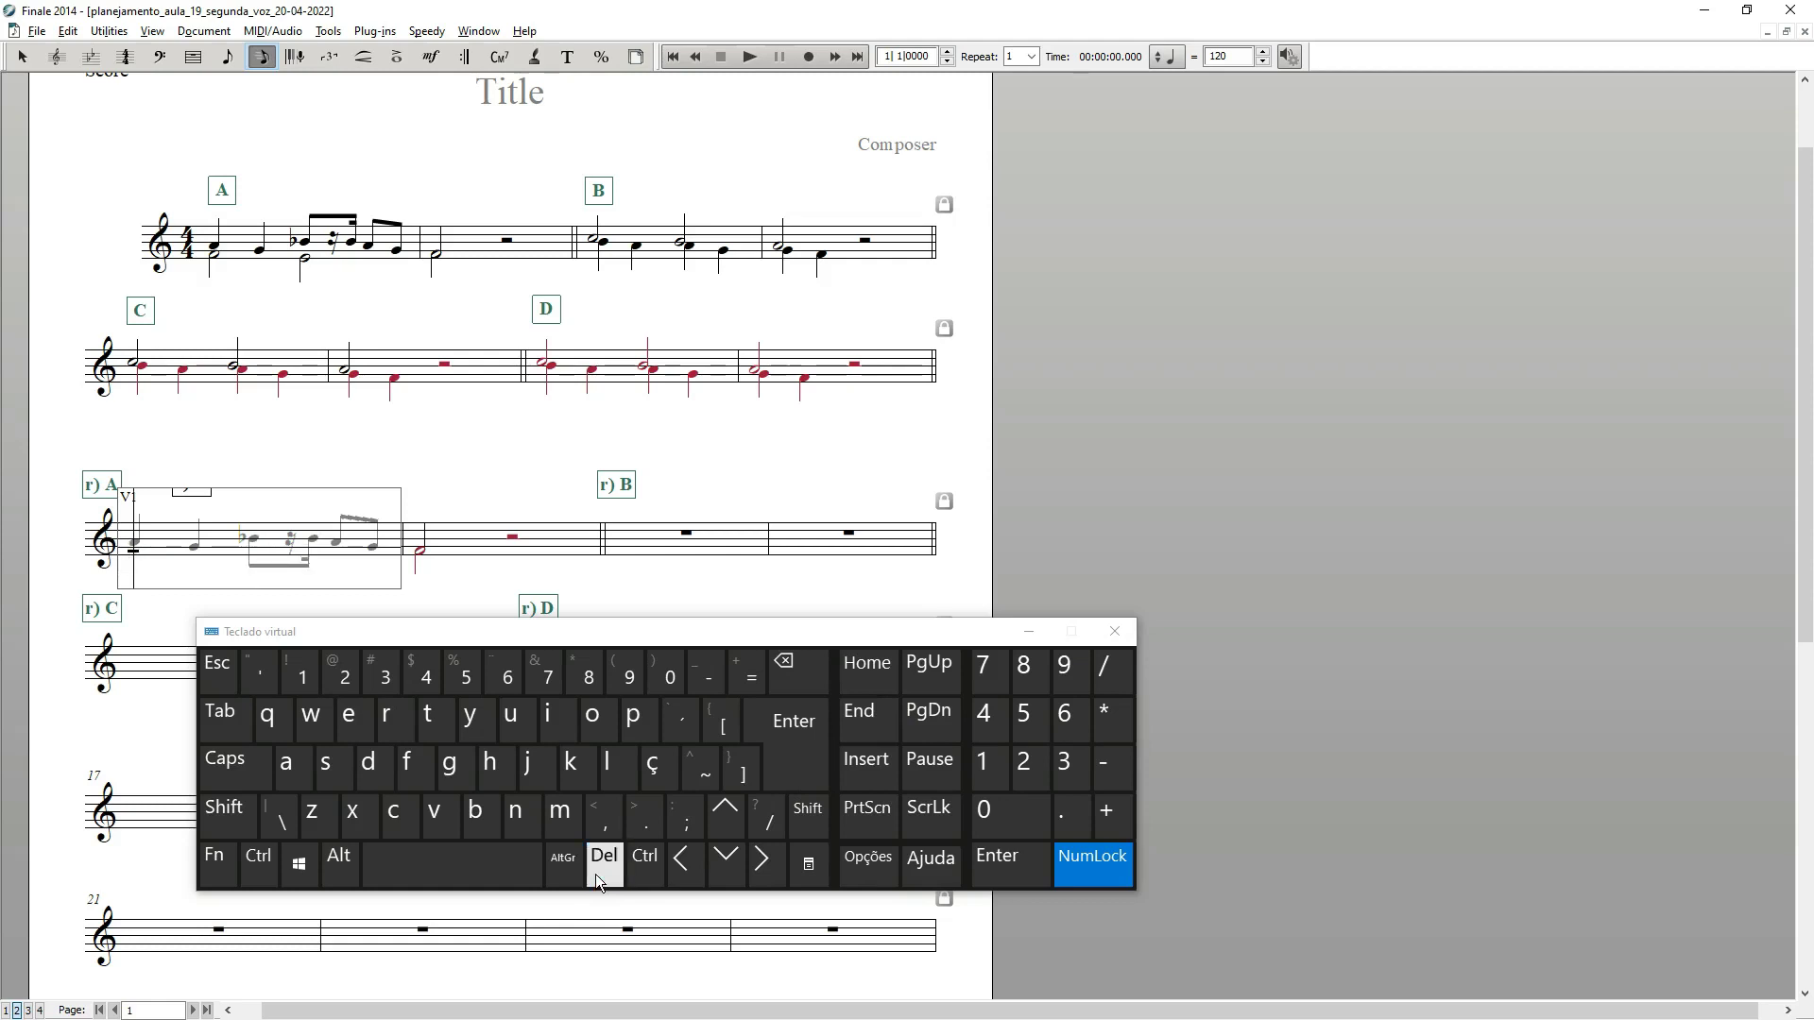
{"action": "left_click", "coordinate": [759, 865]}
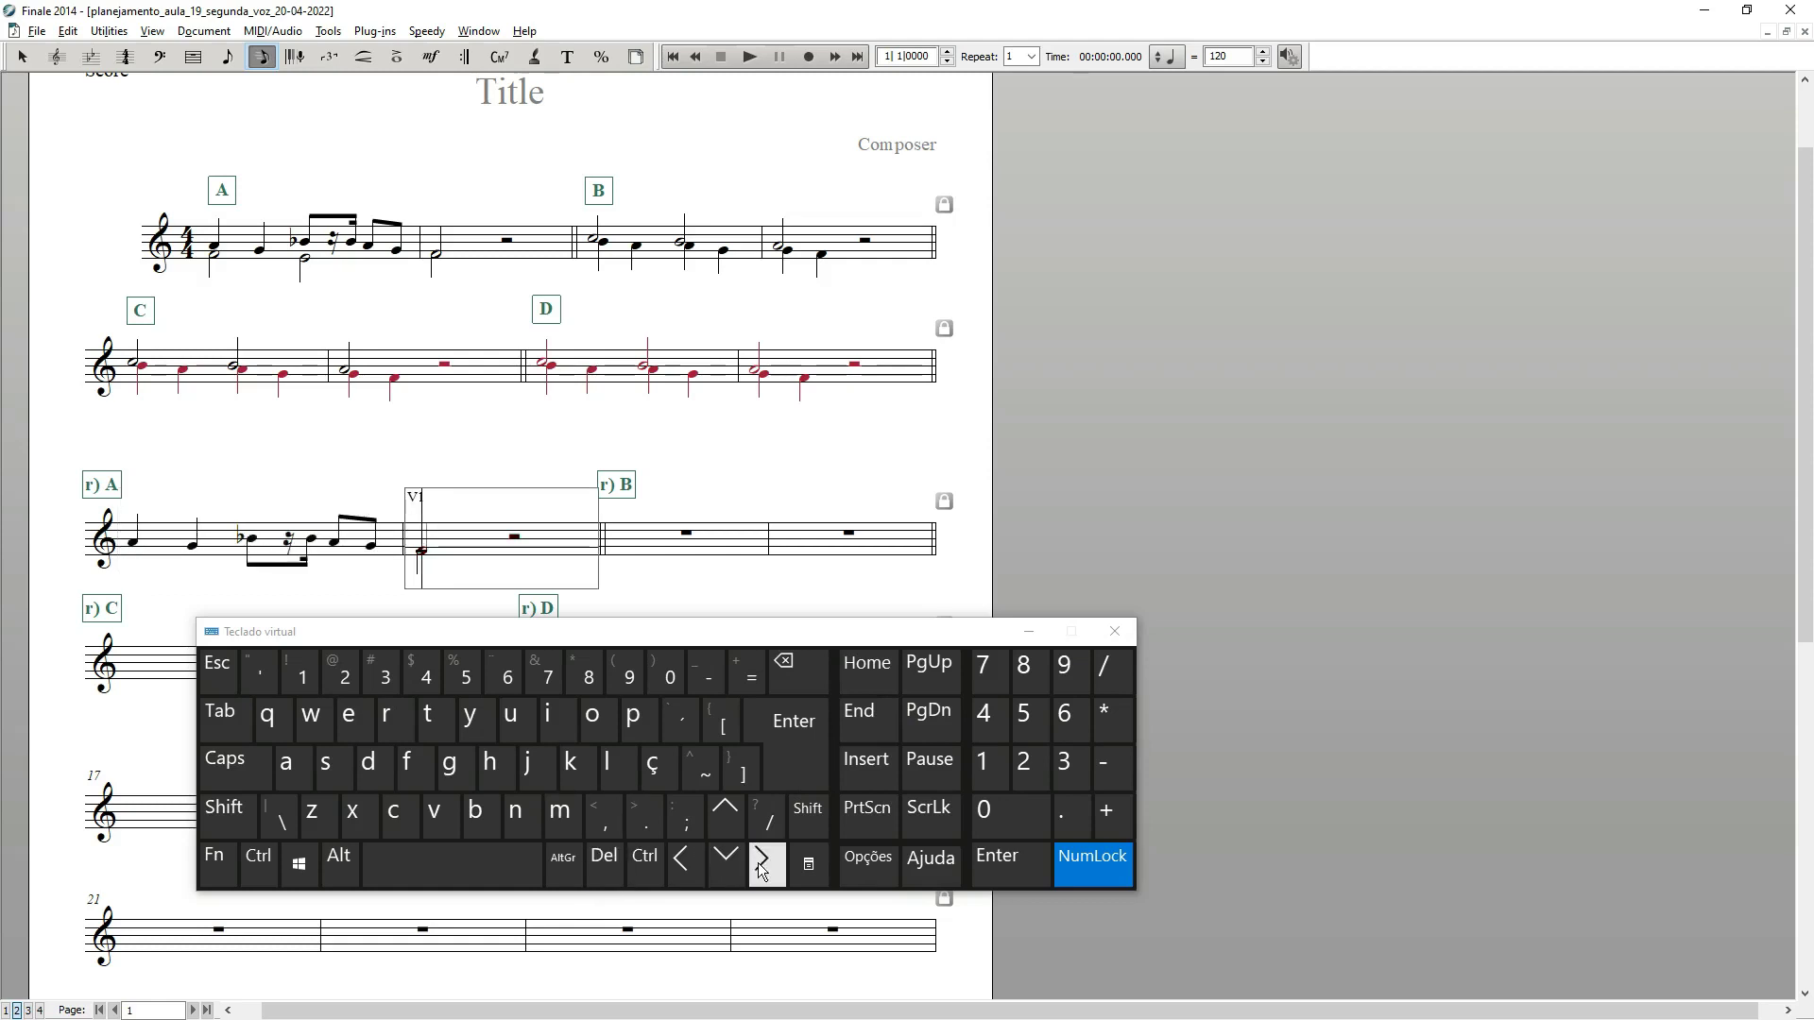
{"action": "left_click", "coordinate": [605, 862]}
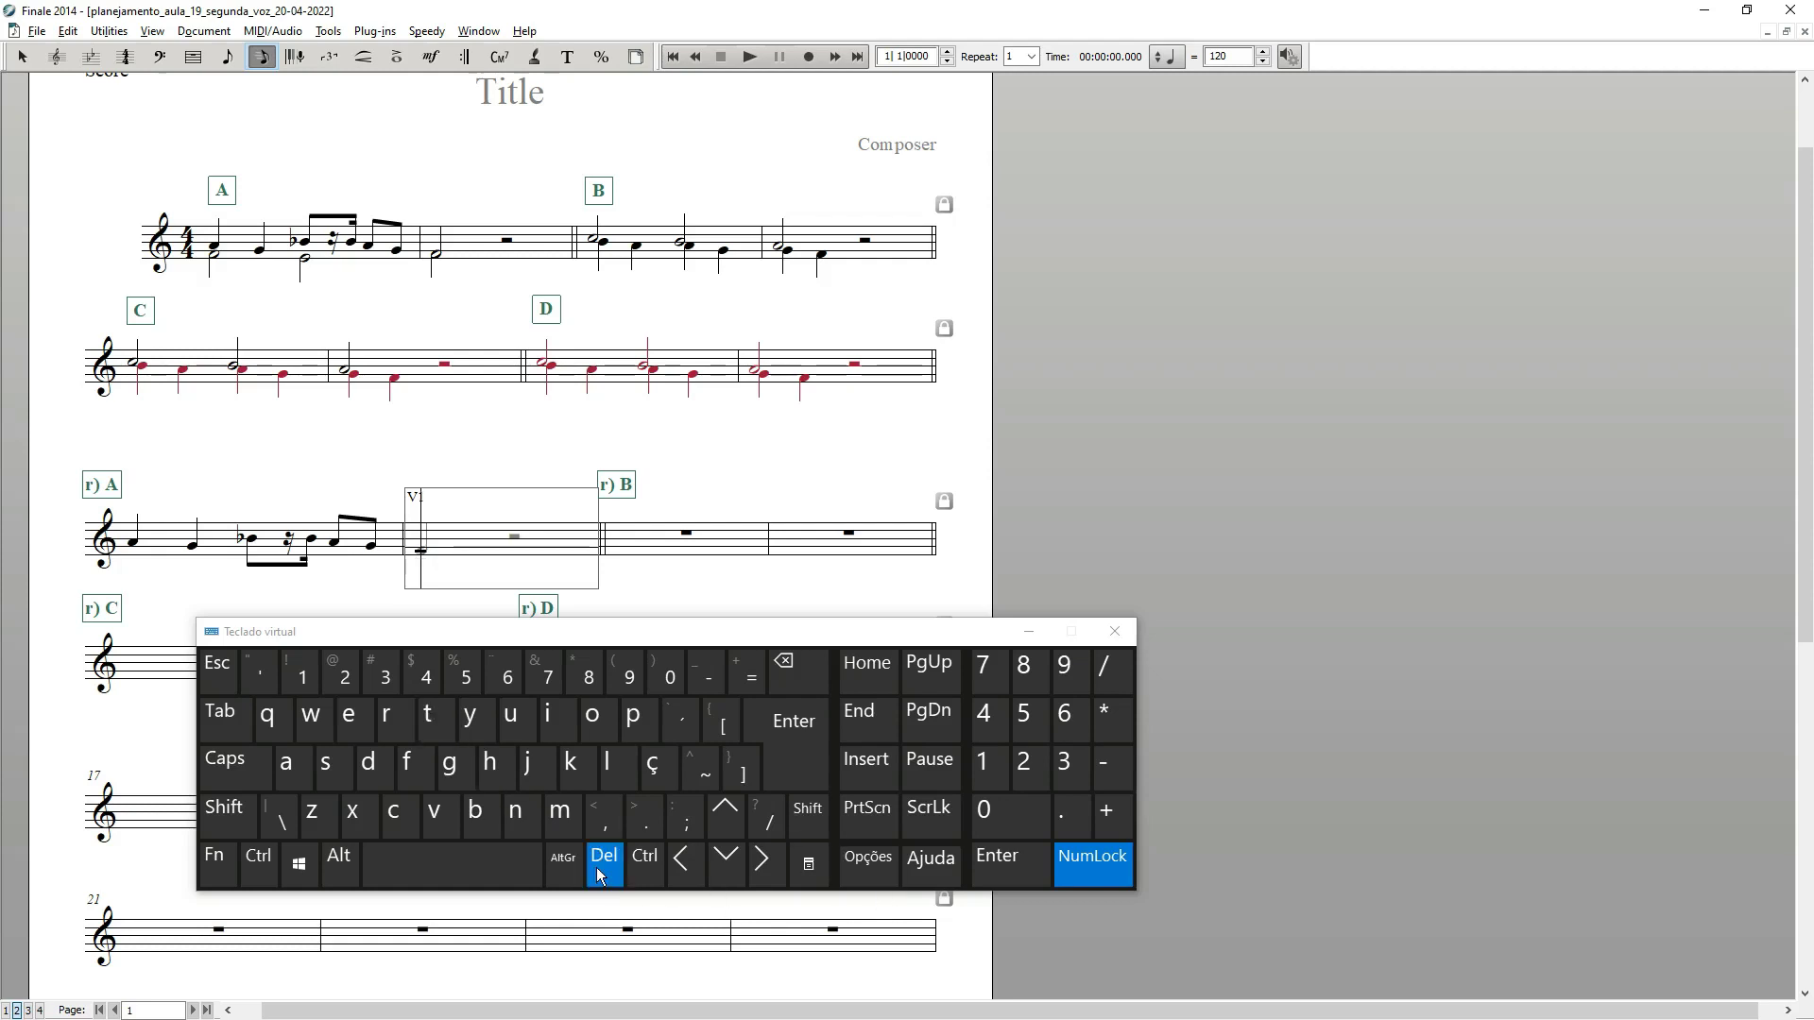
{"action": "left_click", "coordinate": [355, 571]}
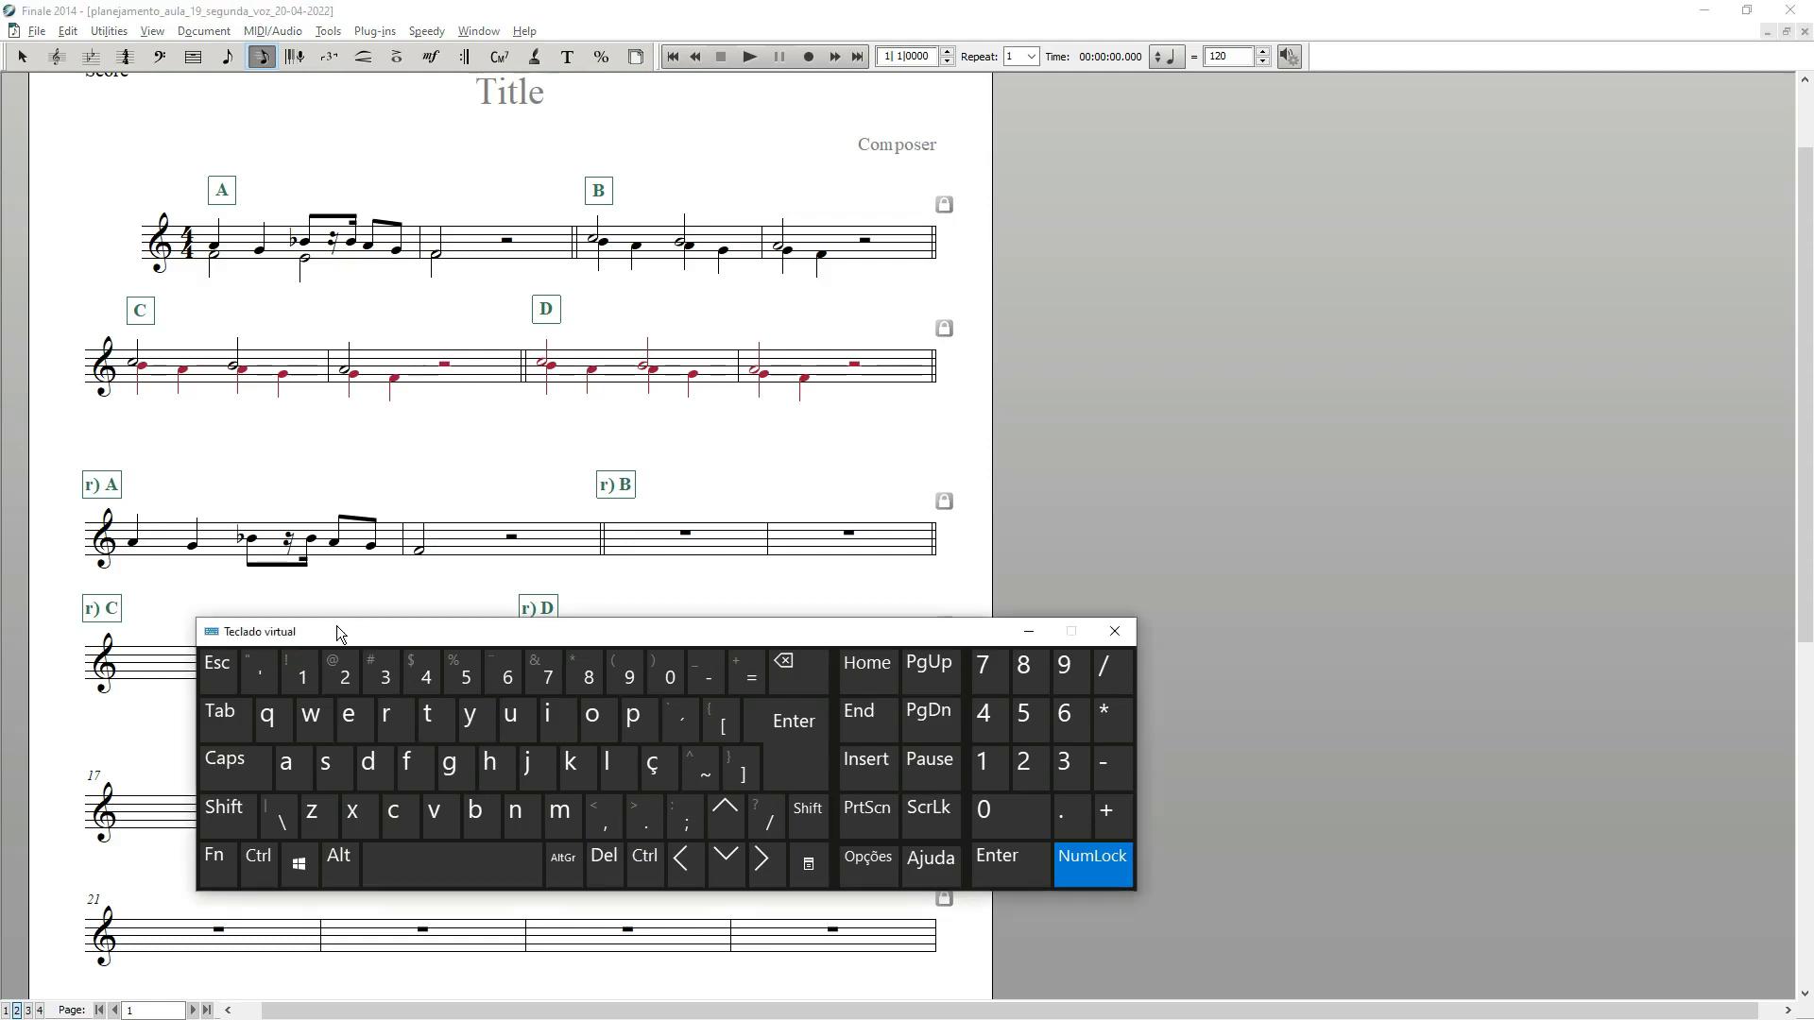
Step: On layer 1, enter half notes F and E as voice 2 in the first measure of r) A
{"action": "left_click_drag", "start_coordinate": [338, 626], "coordinate": [338, 602]}
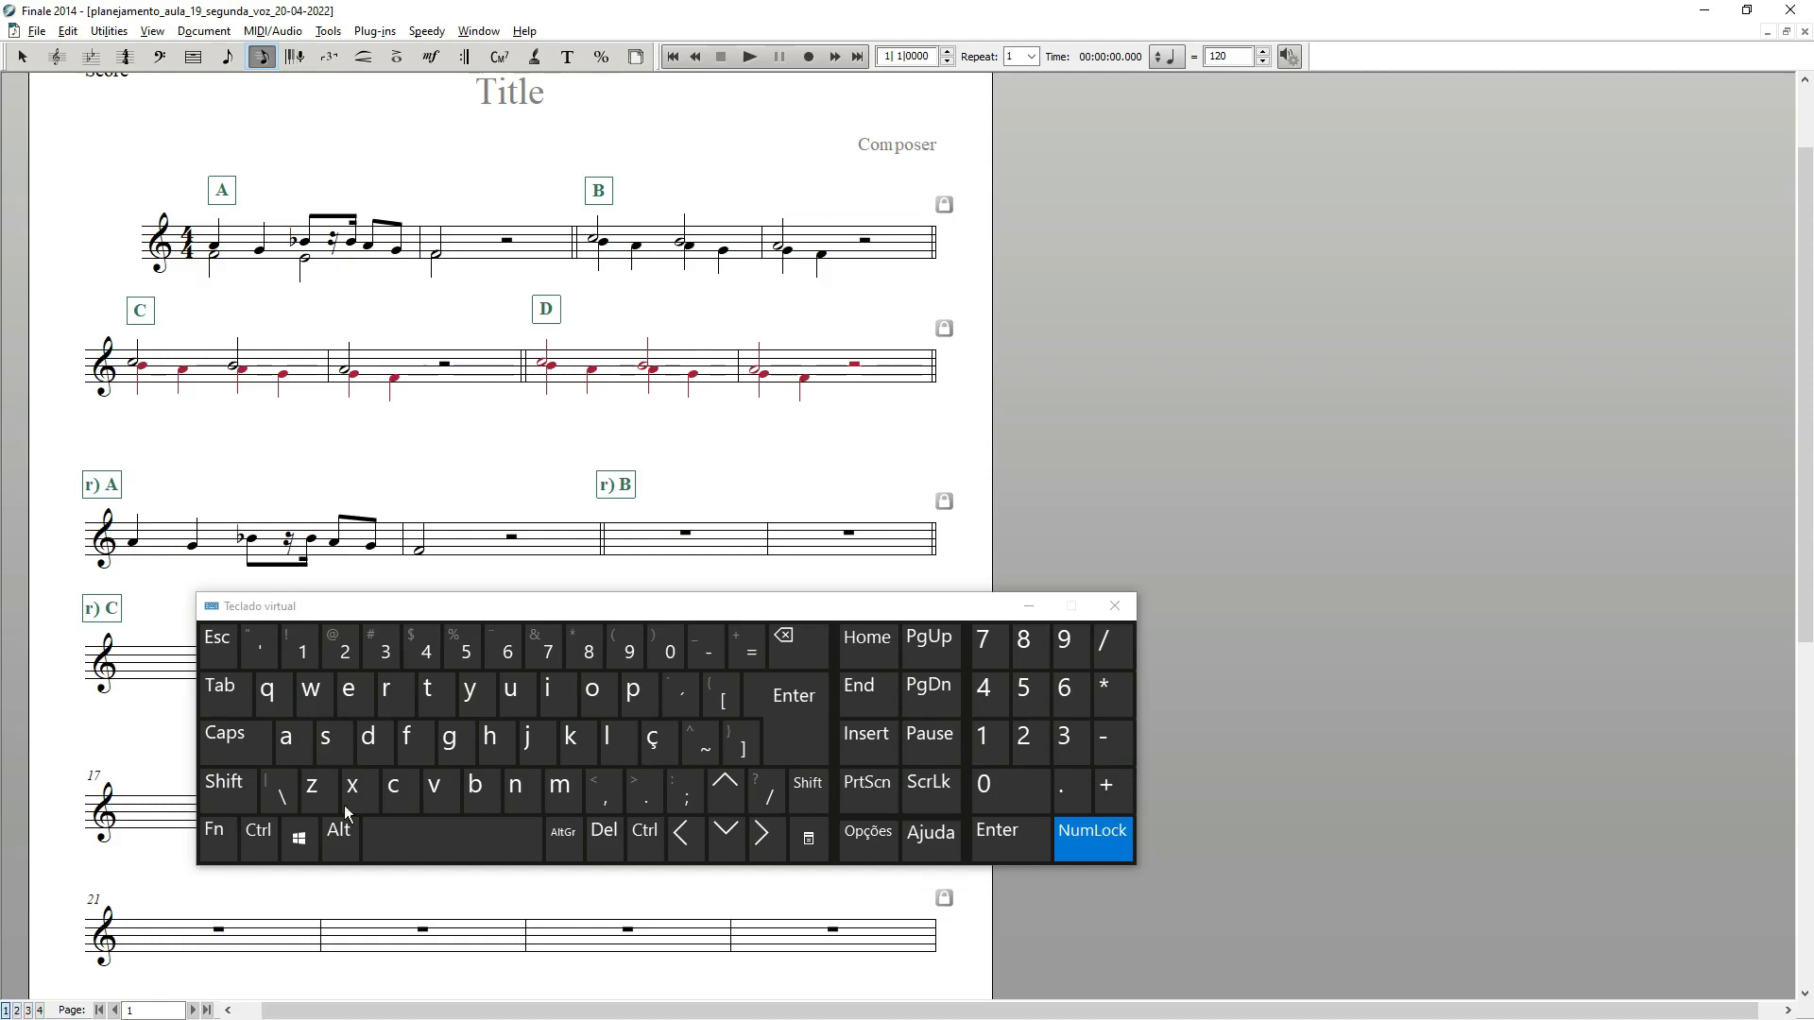
{"action": "left_click", "coordinate": [269, 655]}
{"action": "left_click", "coordinate": [148, 563]}
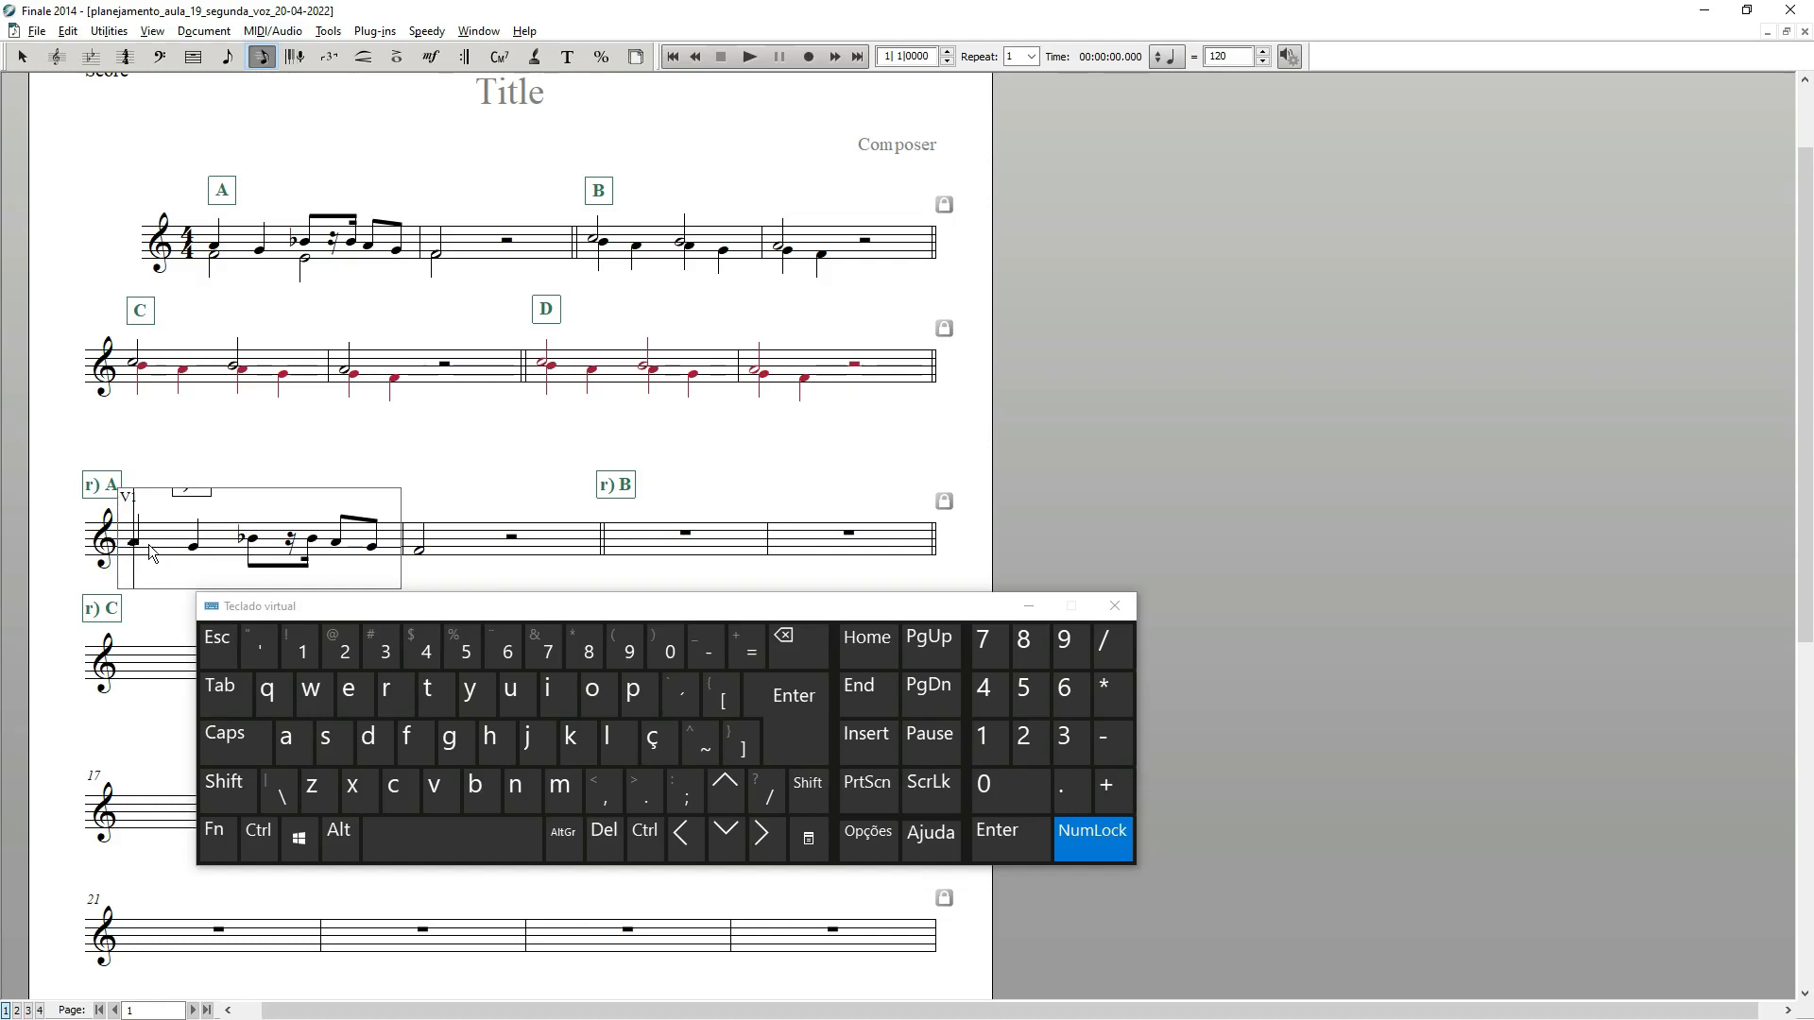
{"action": "left_click", "coordinate": [198, 550]}
{"action": "left_click", "coordinate": [135, 543]}
{"action": "left_click", "coordinate": [266, 659]}
{"action": "left_click", "coordinate": [718, 837]}
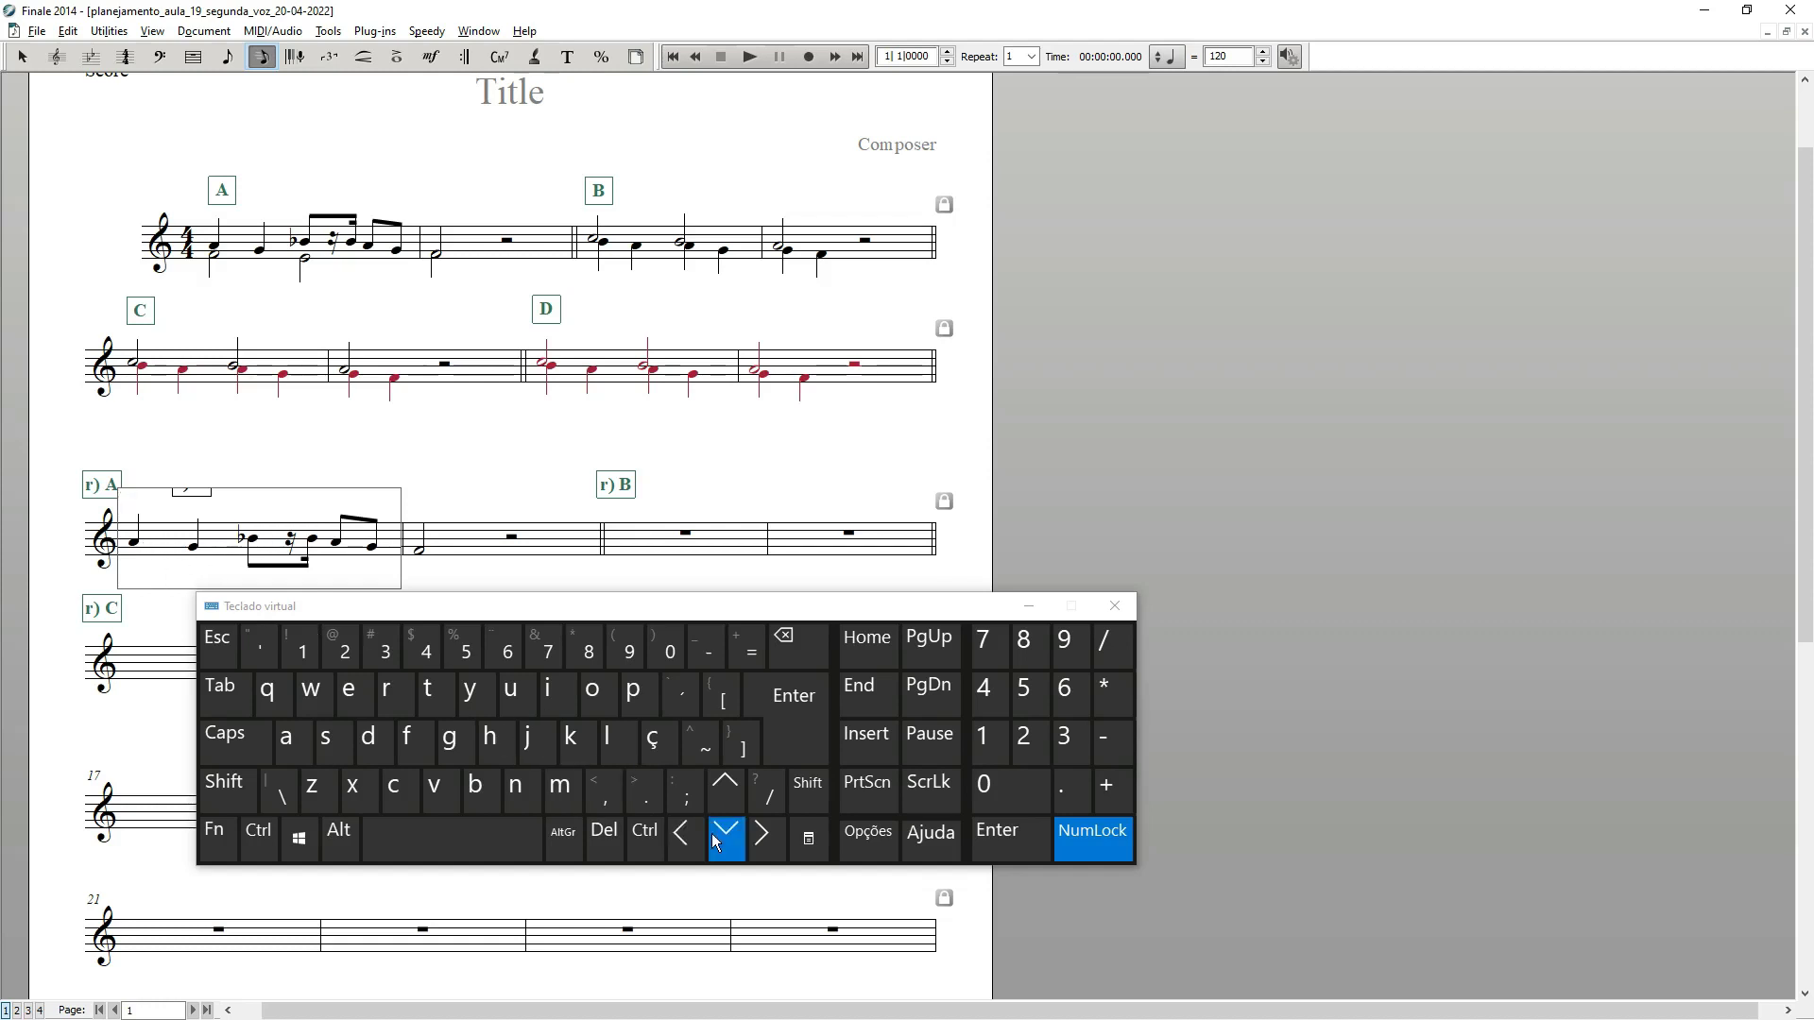
{"action": "left_click", "coordinate": [715, 841]}
{"action": "left_click", "coordinate": [715, 841]}
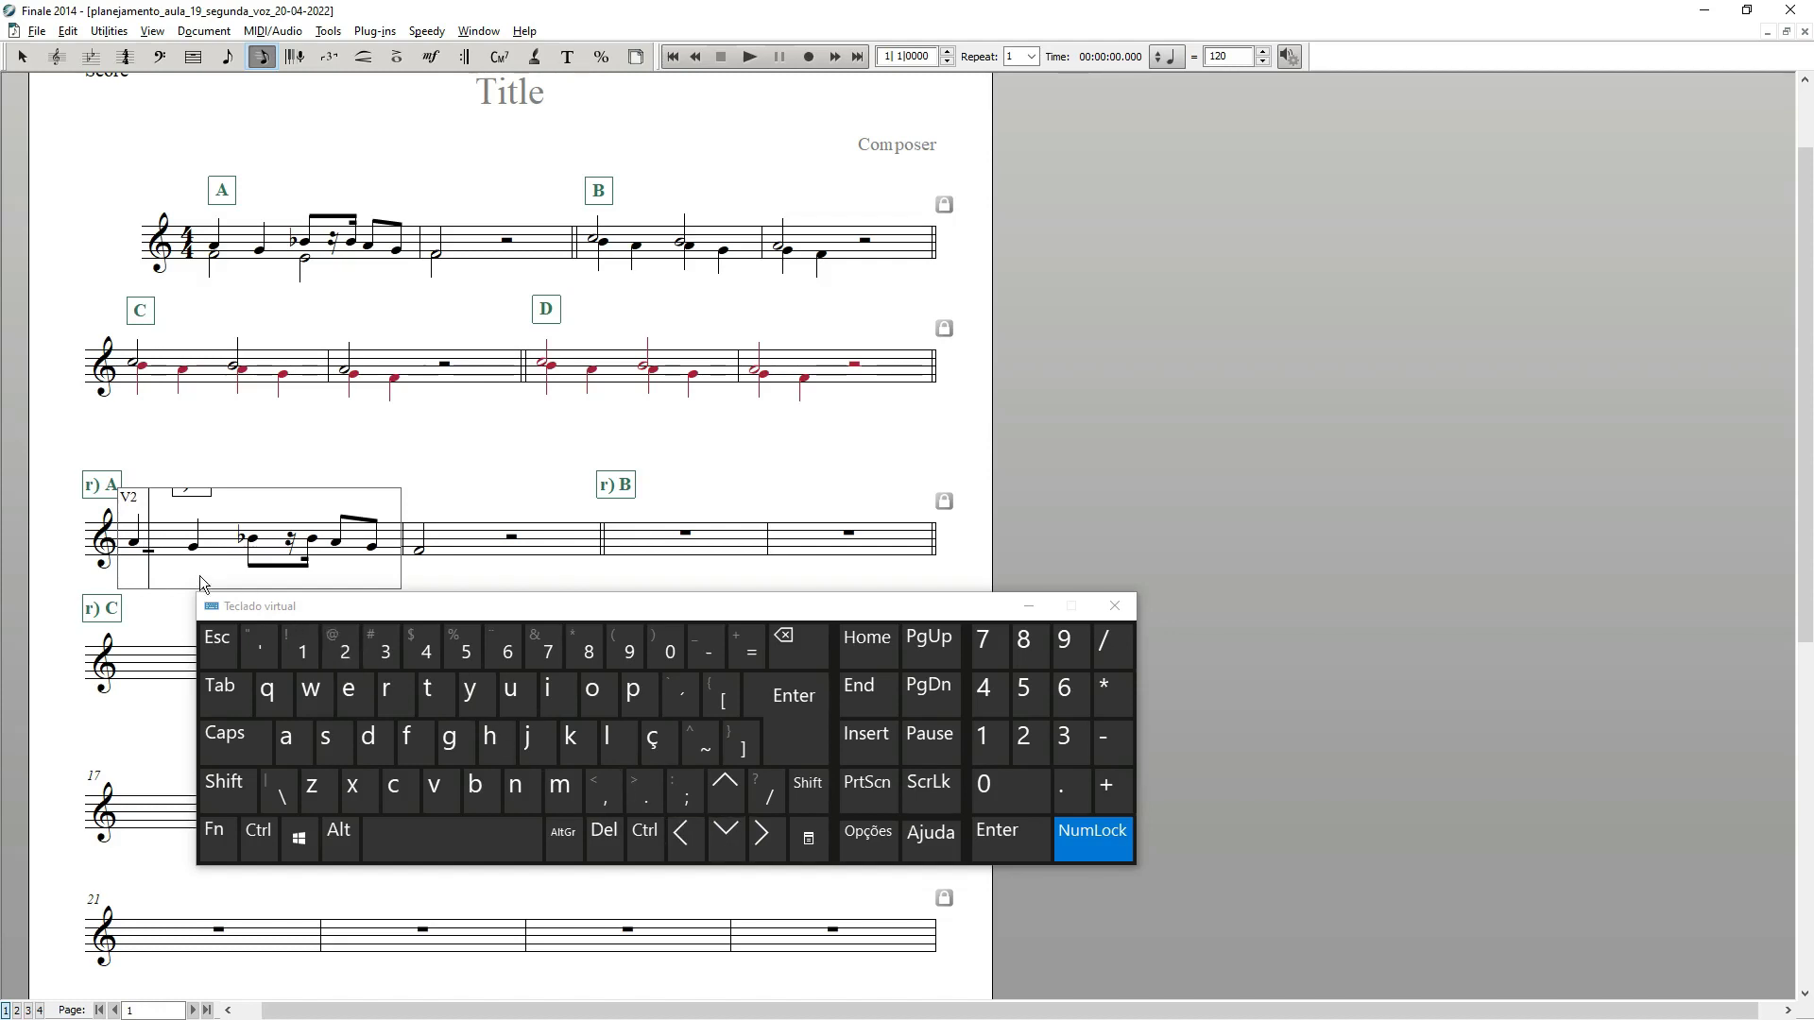
{"action": "left_click", "coordinate": [512, 654]}
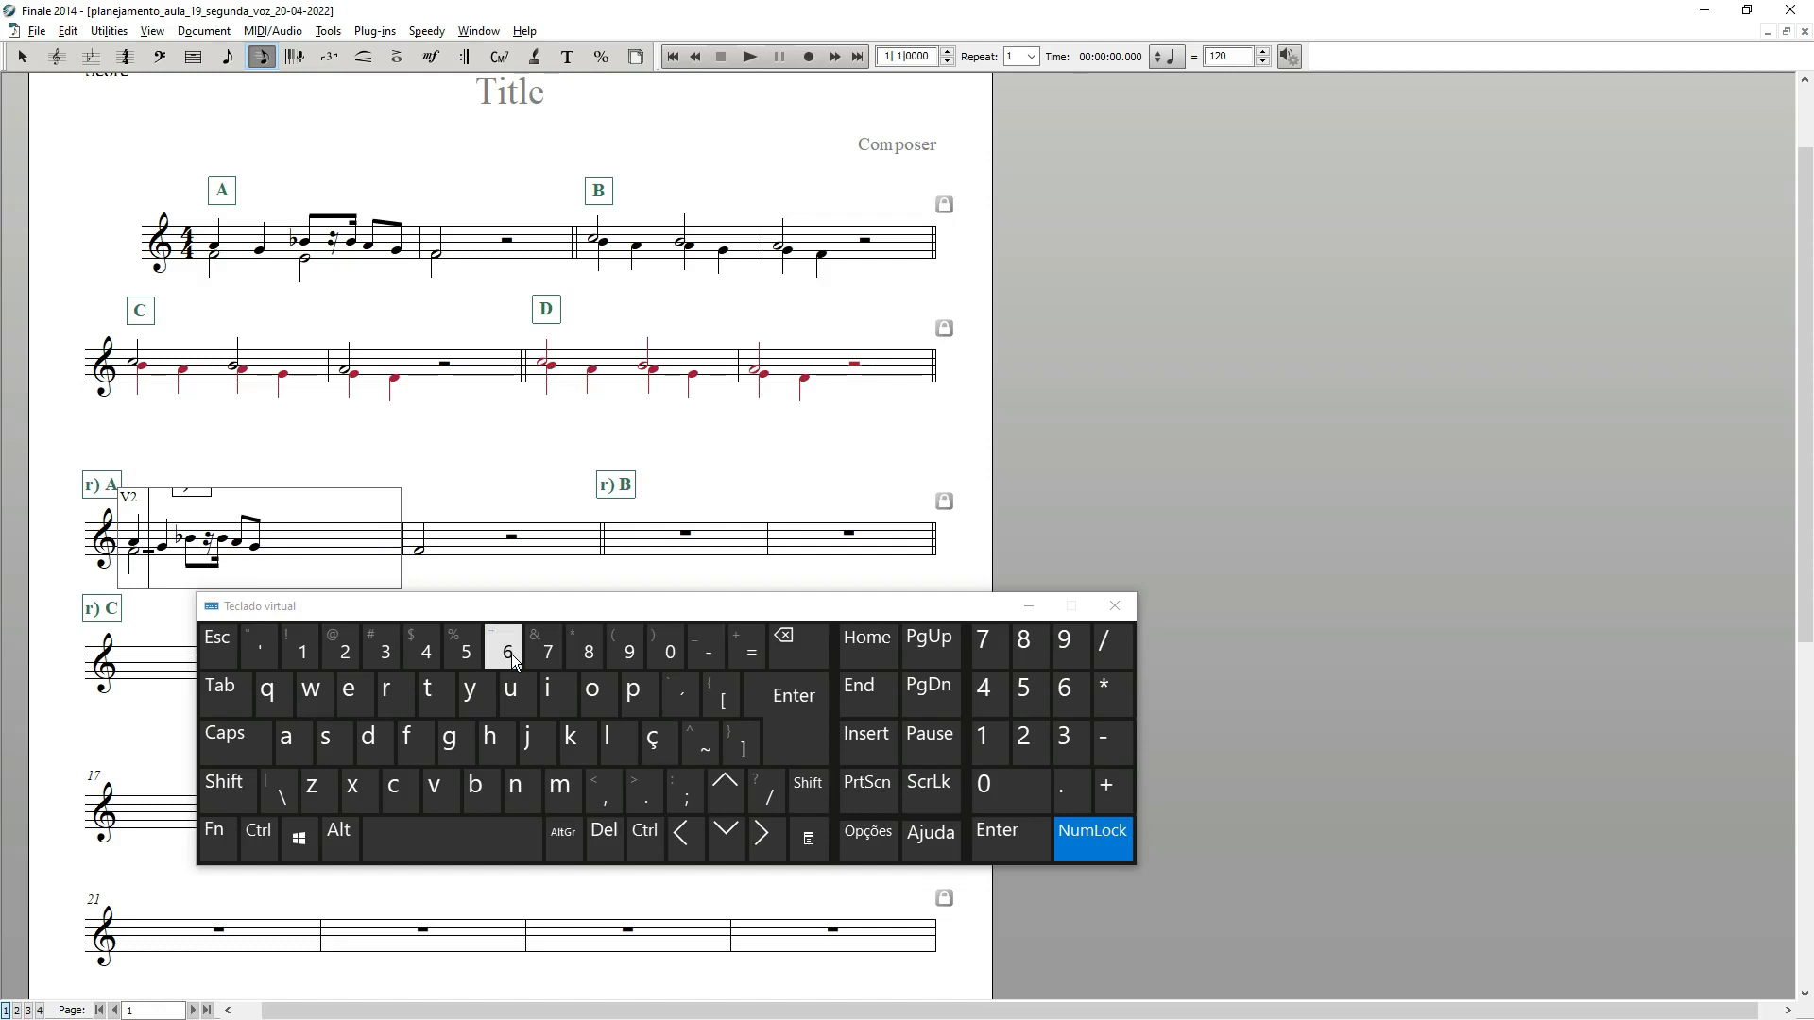
{"action": "left_click", "coordinate": [725, 844]}
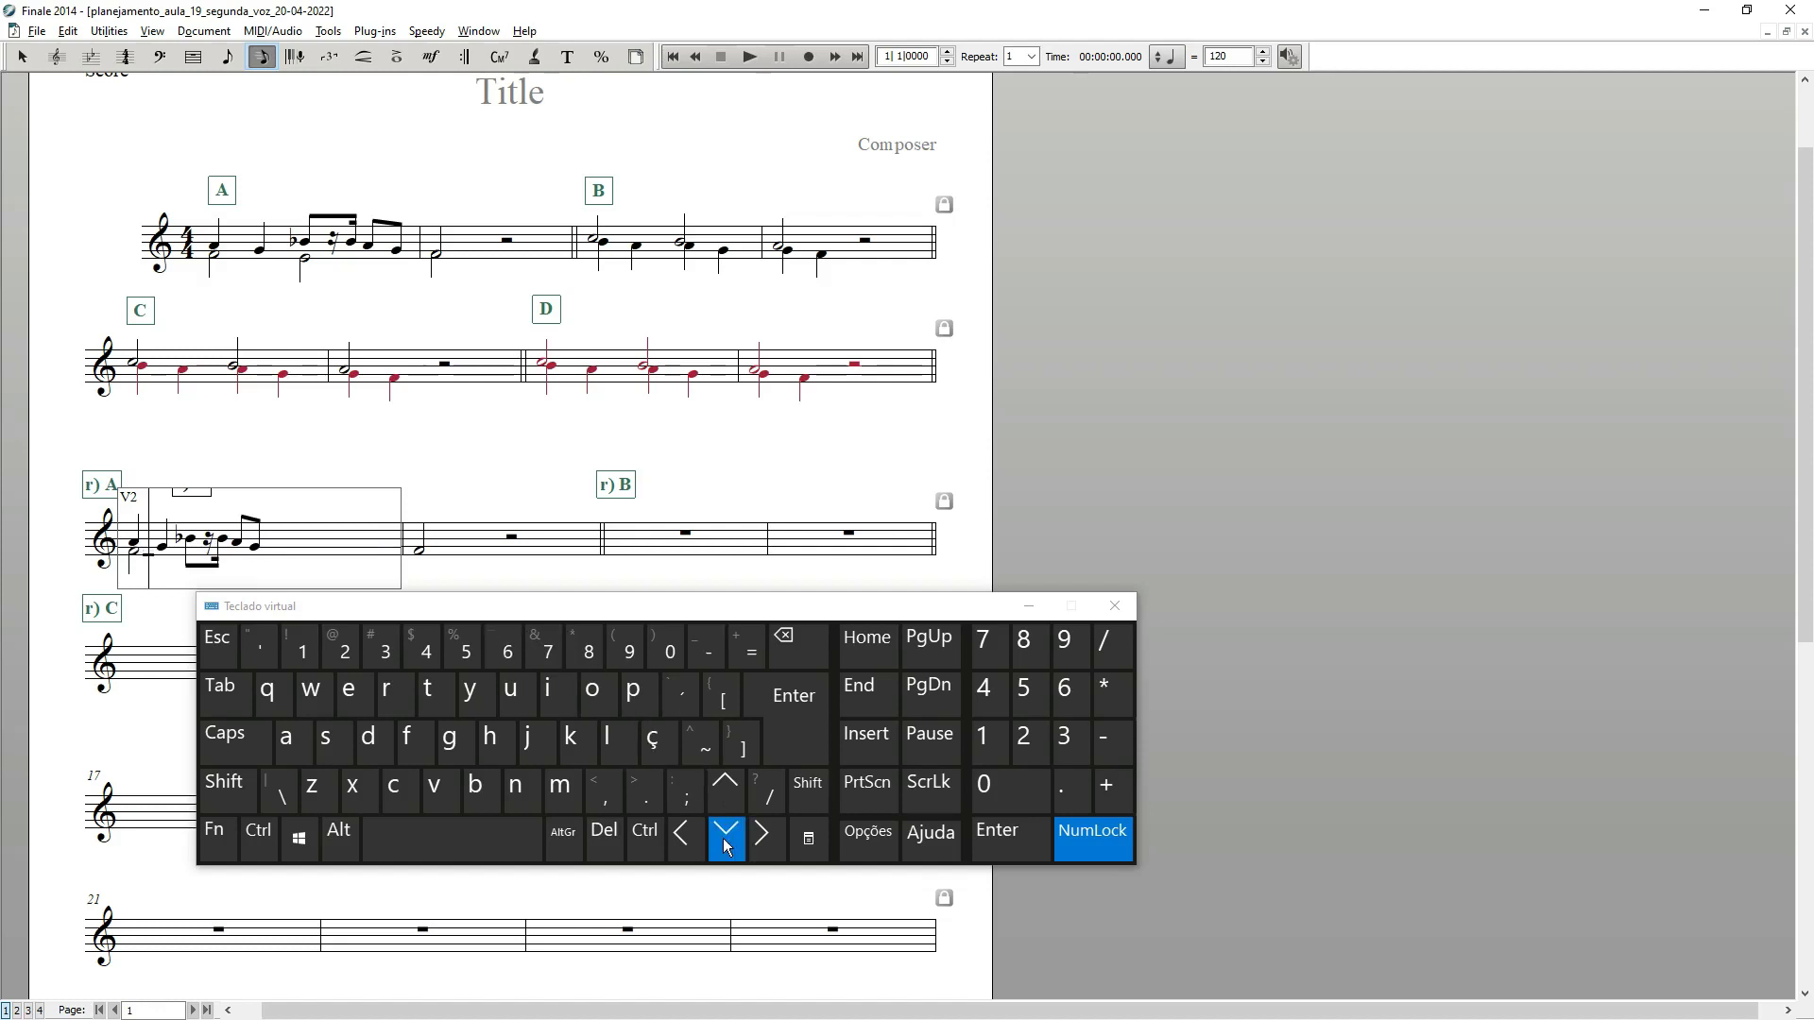
{"action": "left_click", "coordinate": [499, 658]}
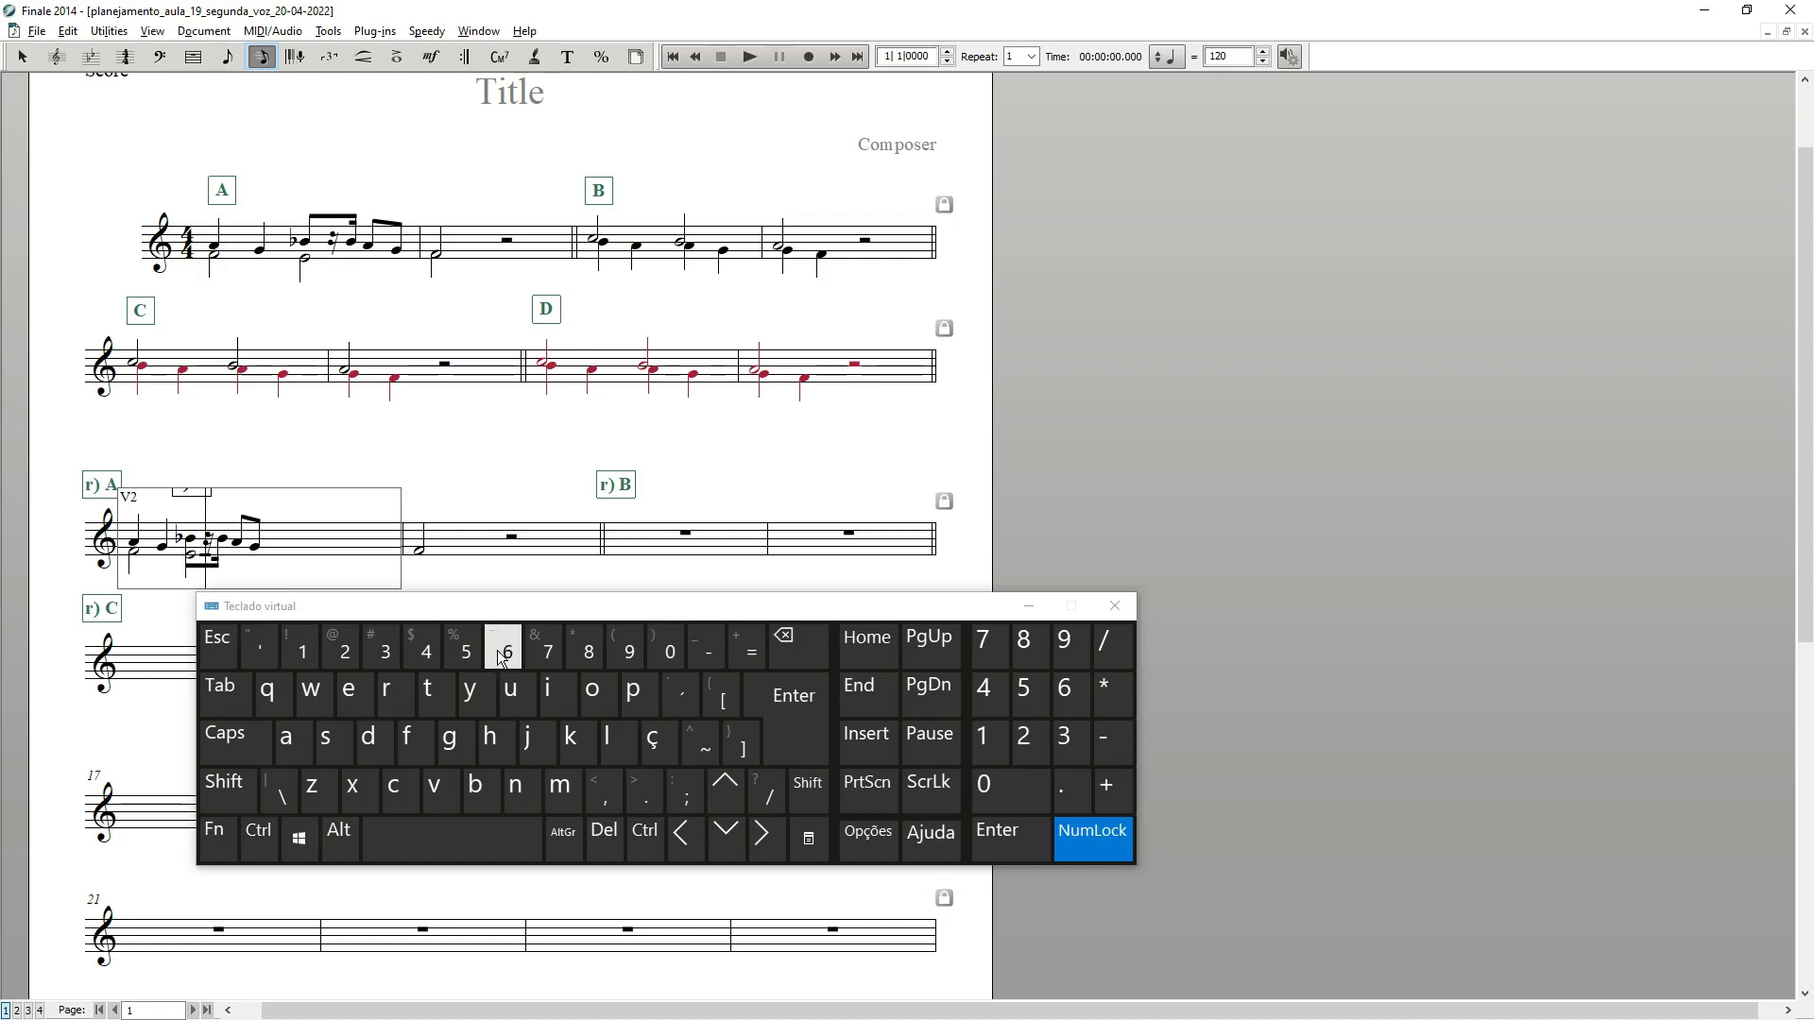
Step: Enter a half-note F as voice 2 in the second measure of r) A
{"action": "left_click", "coordinate": [764, 836]}
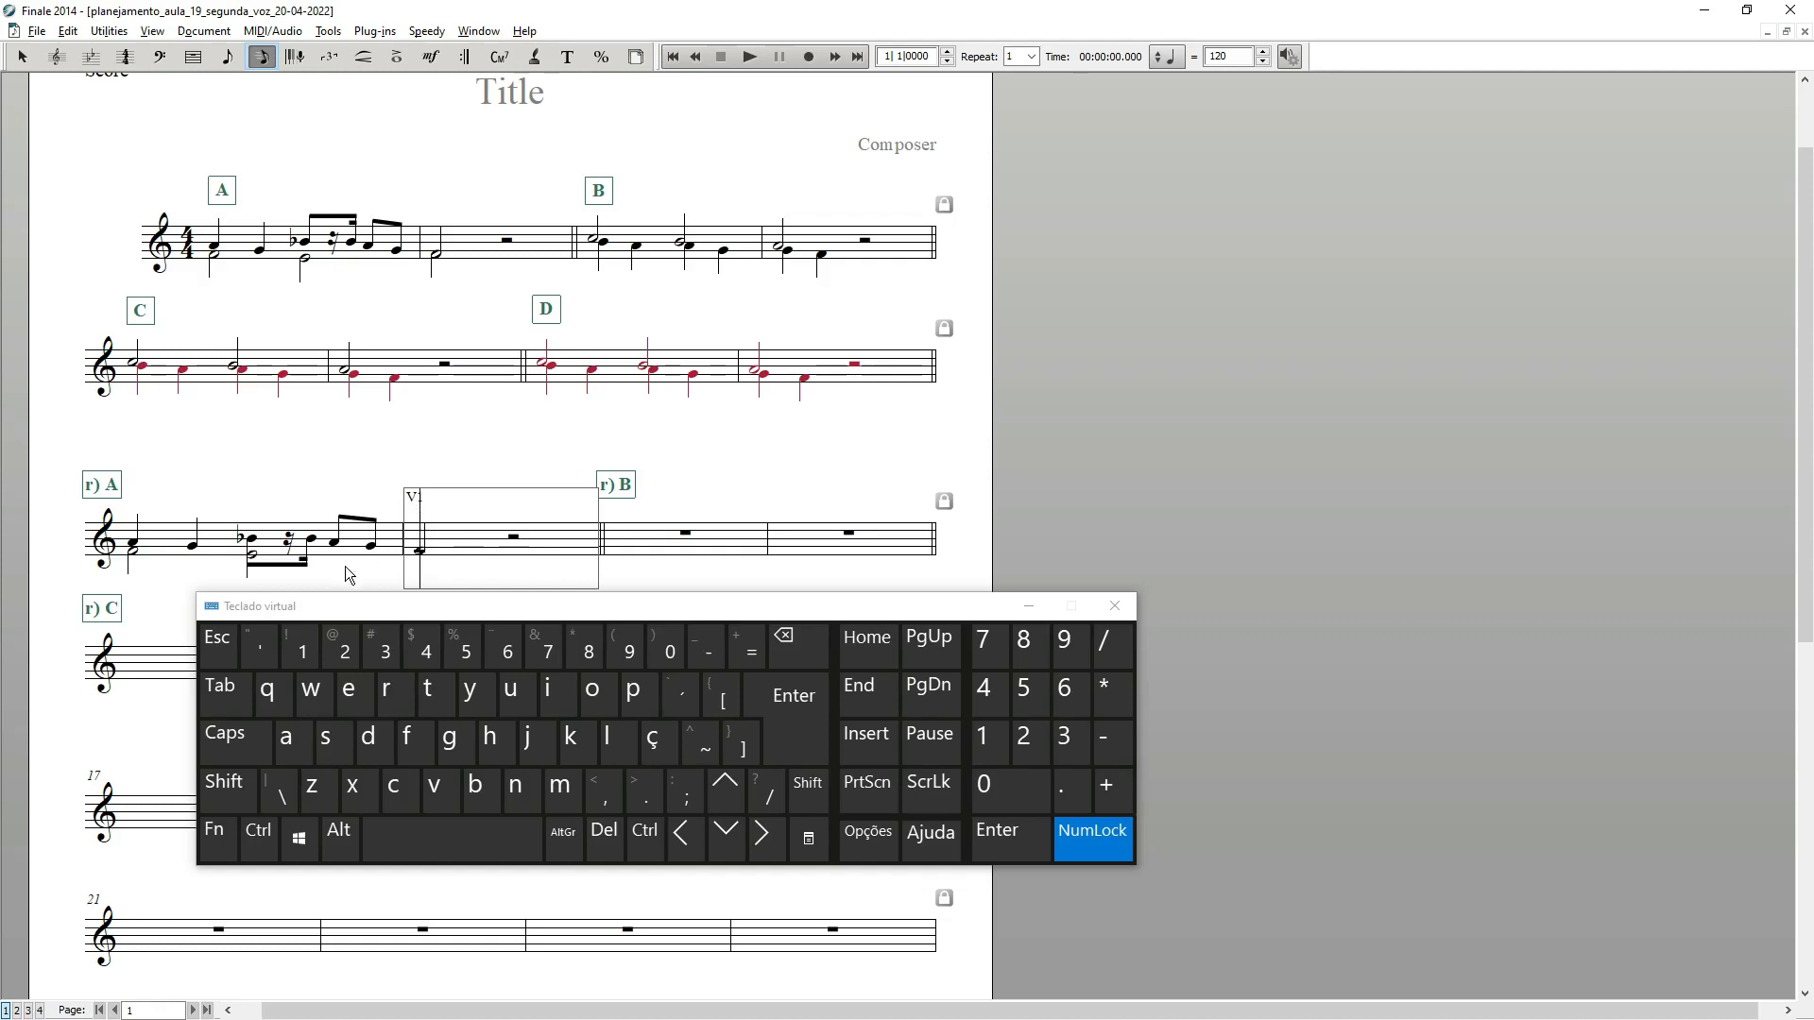
{"action": "left_click", "coordinate": [260, 662]}
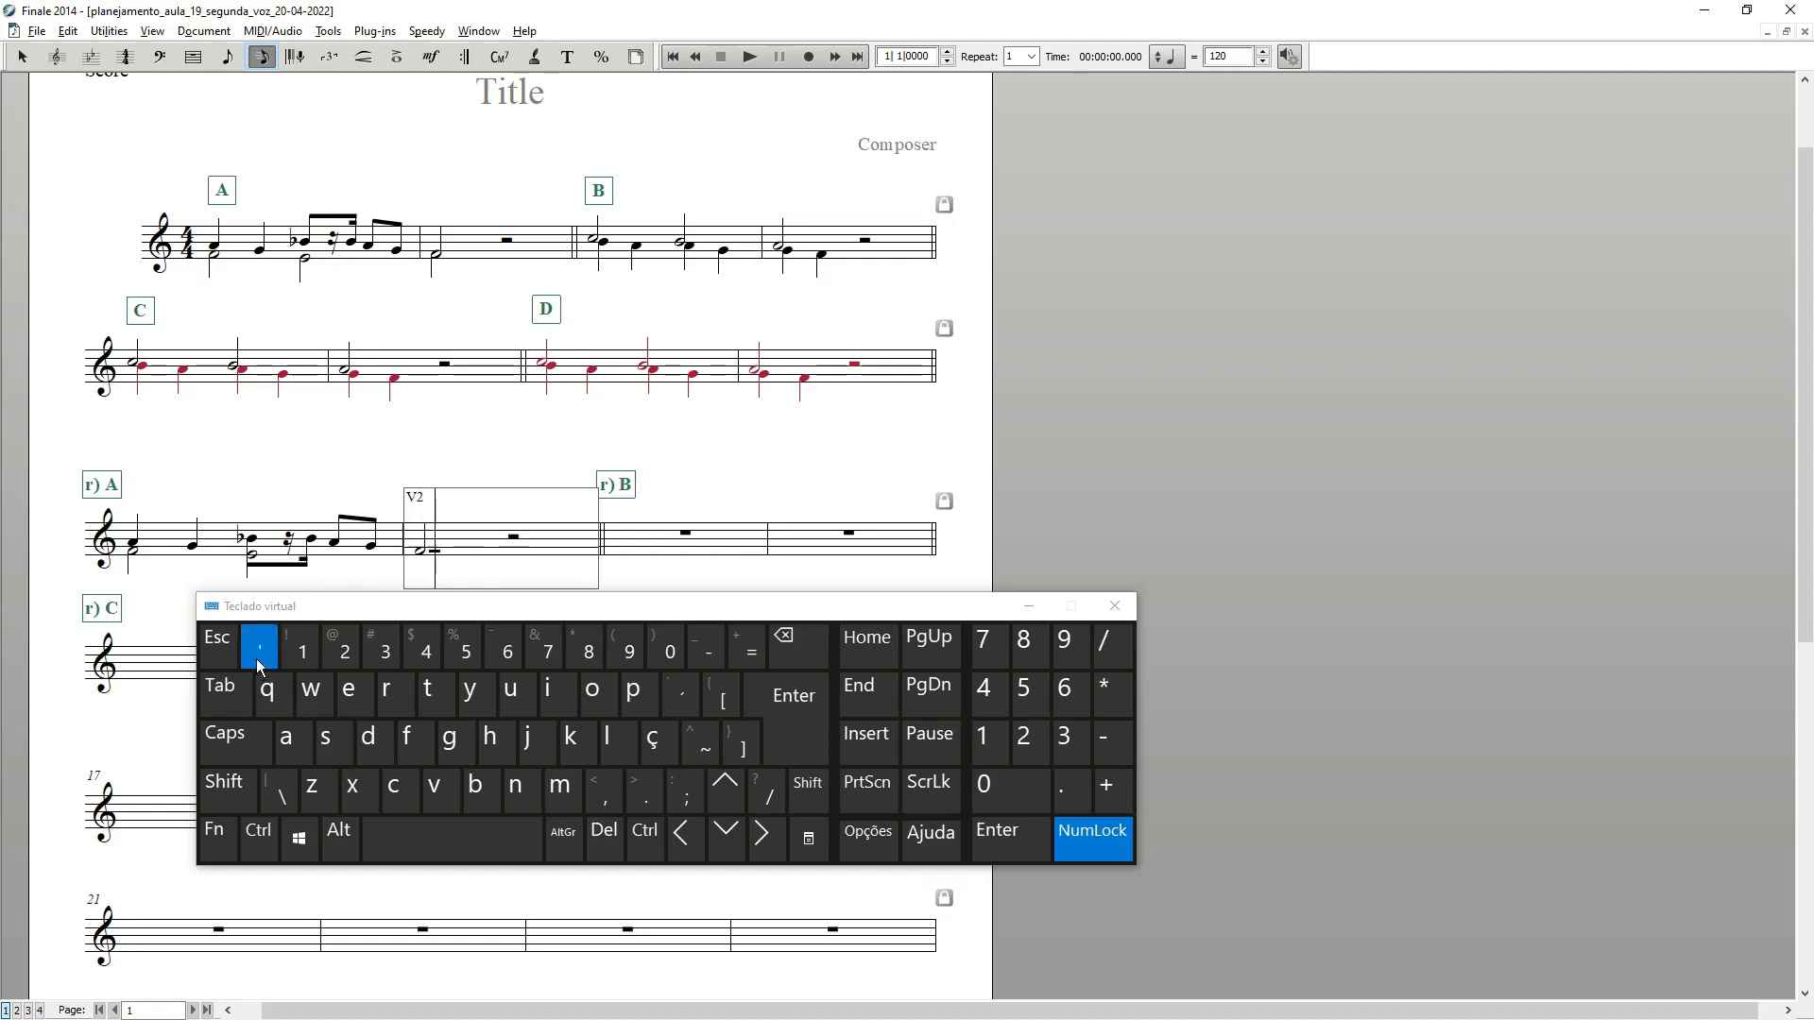
{"action": "key", "text": "apostrophe"}
{"action": "left_click", "coordinate": [422, 555]}
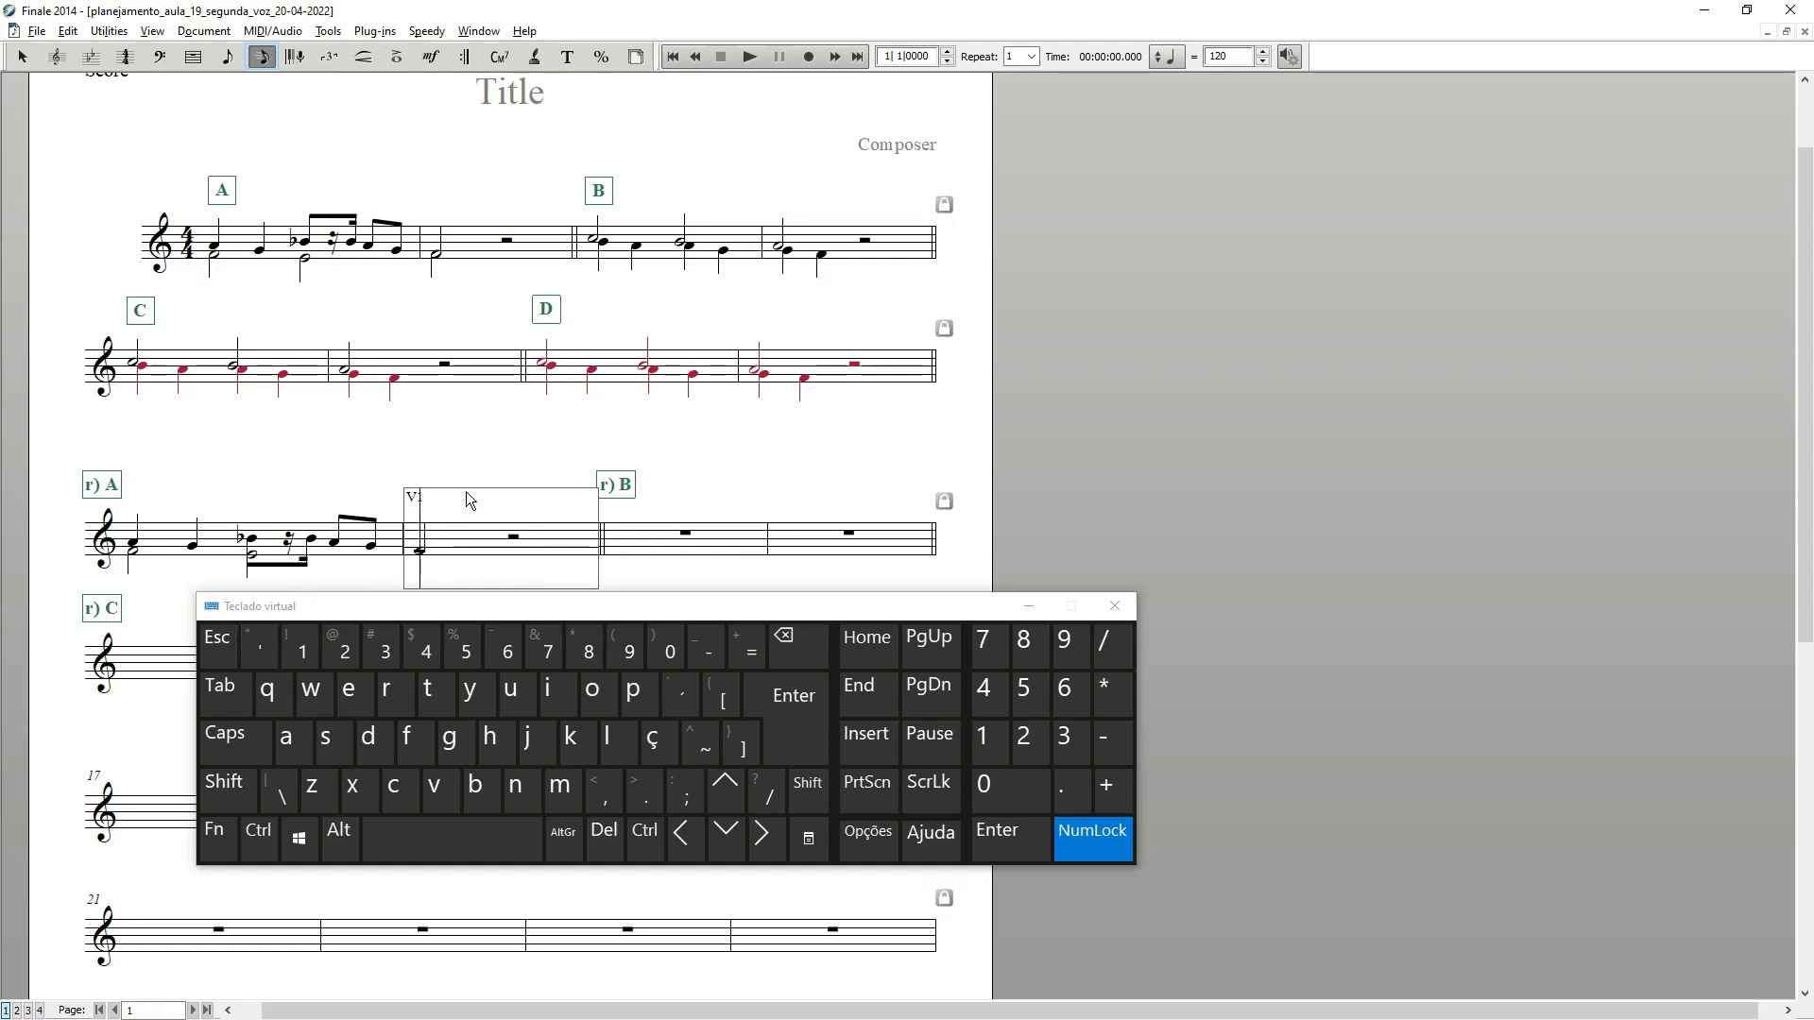
{"action": "left_click", "coordinate": [265, 650]}
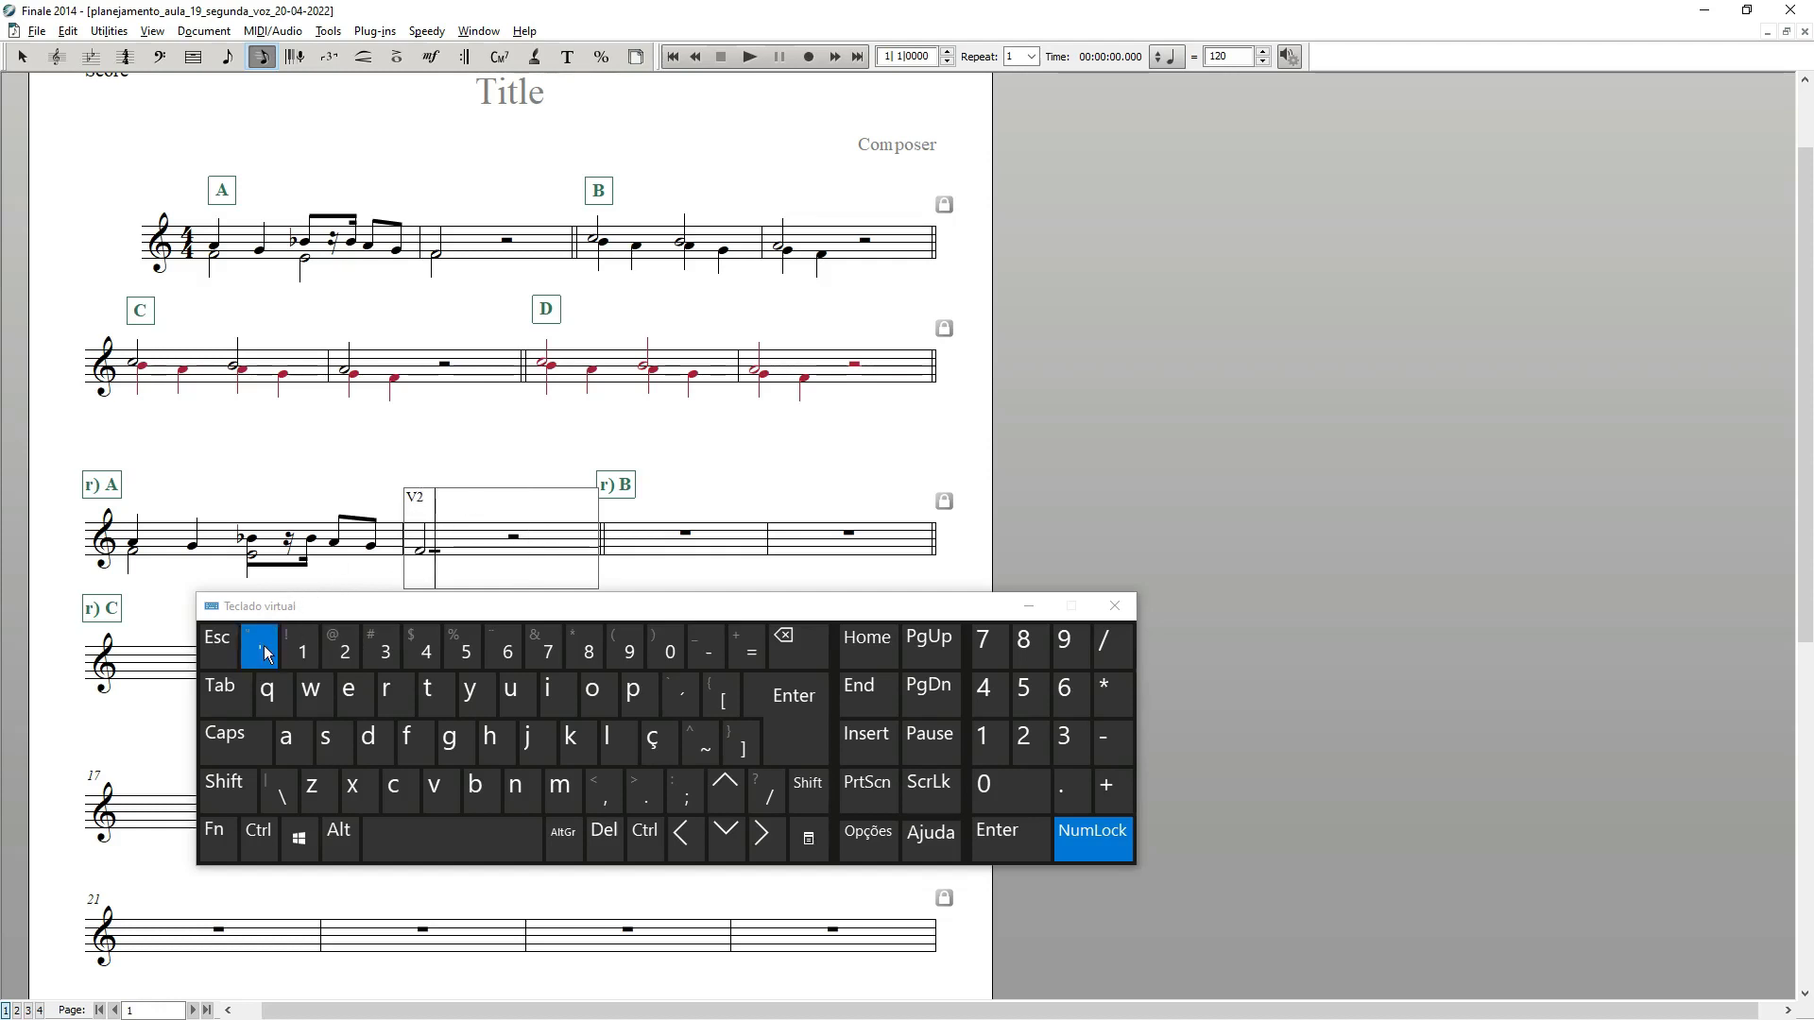
{"action": "left_click", "coordinate": [501, 658]}
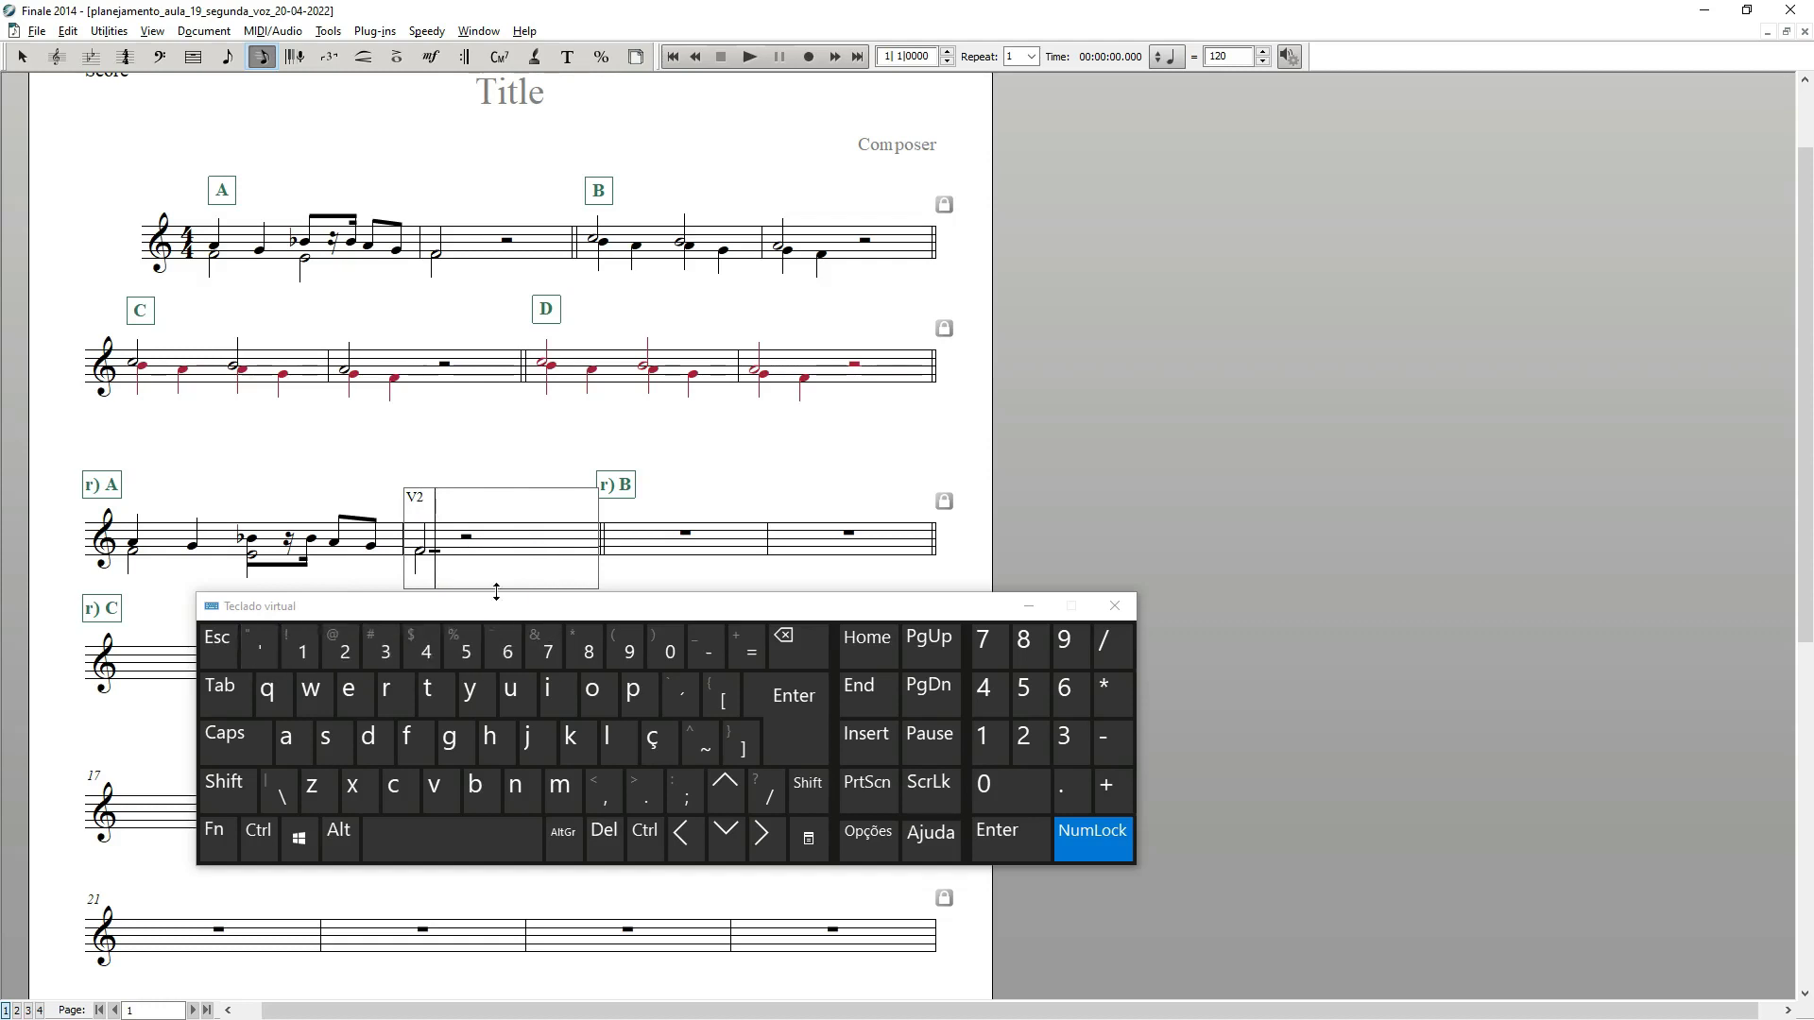
{"action": "left_click", "coordinate": [344, 468]}
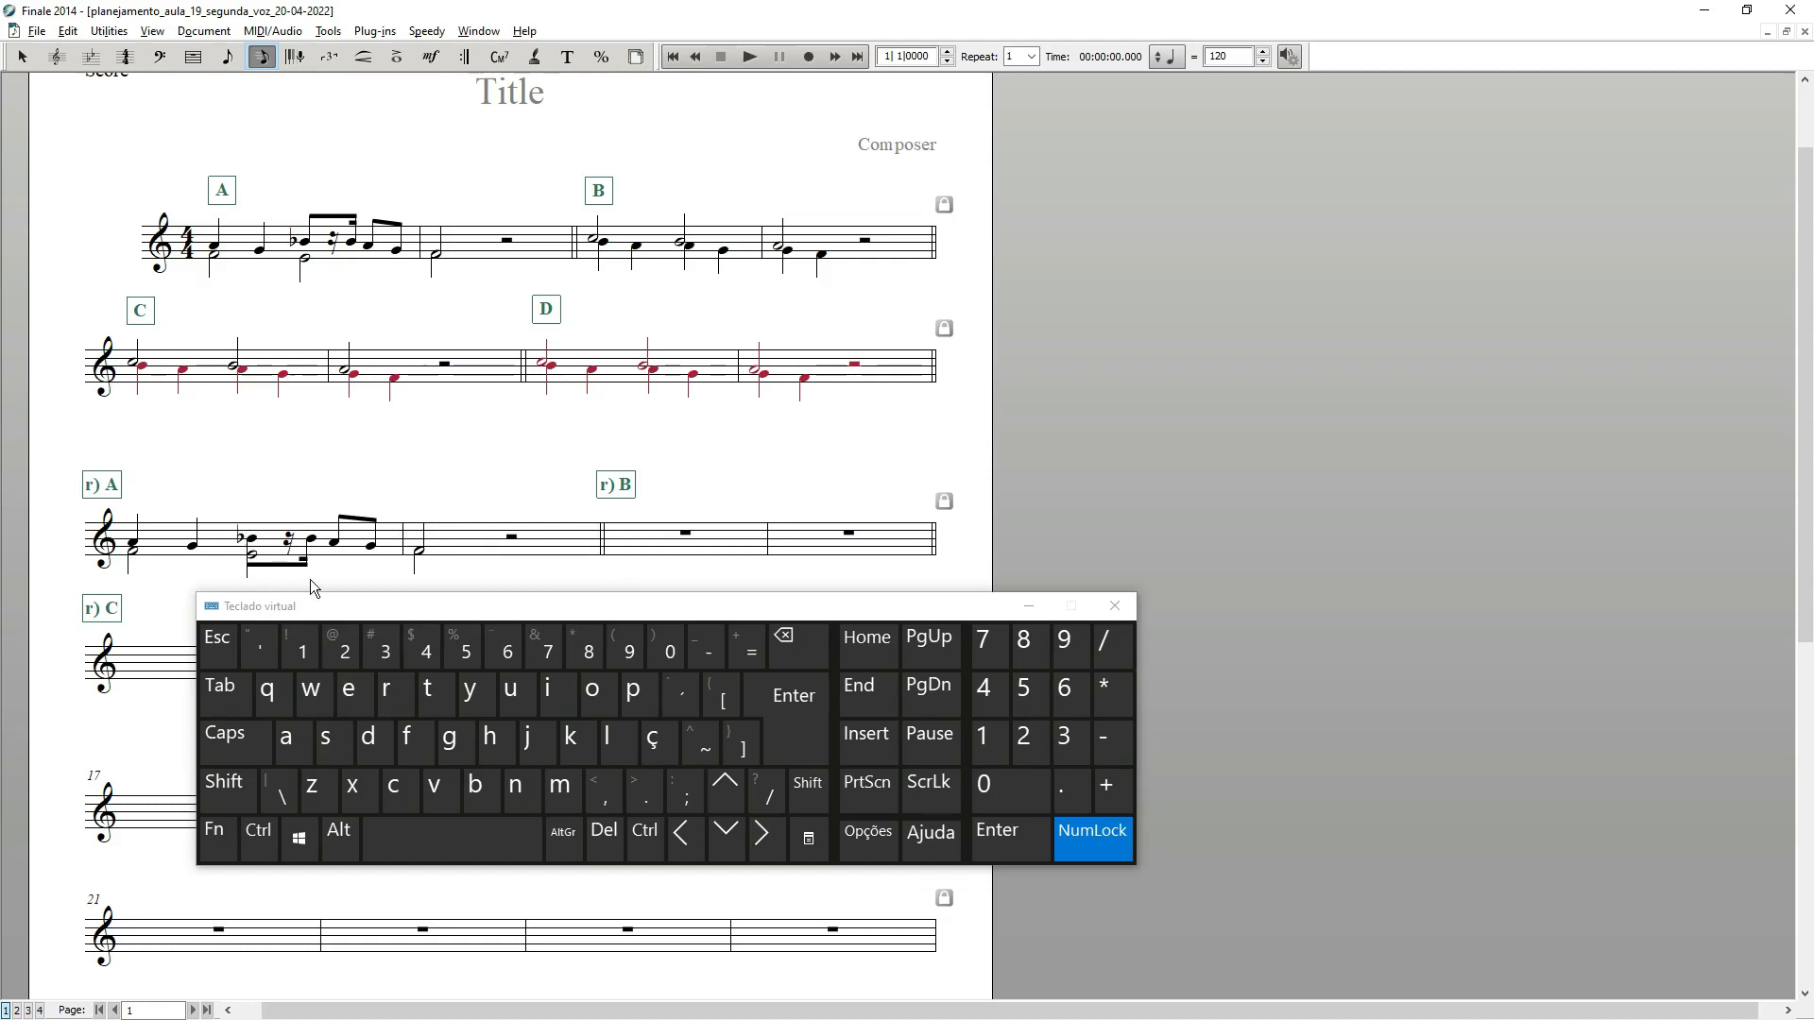
Step: In voice 1 of r) A's first measure, flip the stems of the beamed B-flat group upward
{"action": "left_click", "coordinate": [262, 550]}
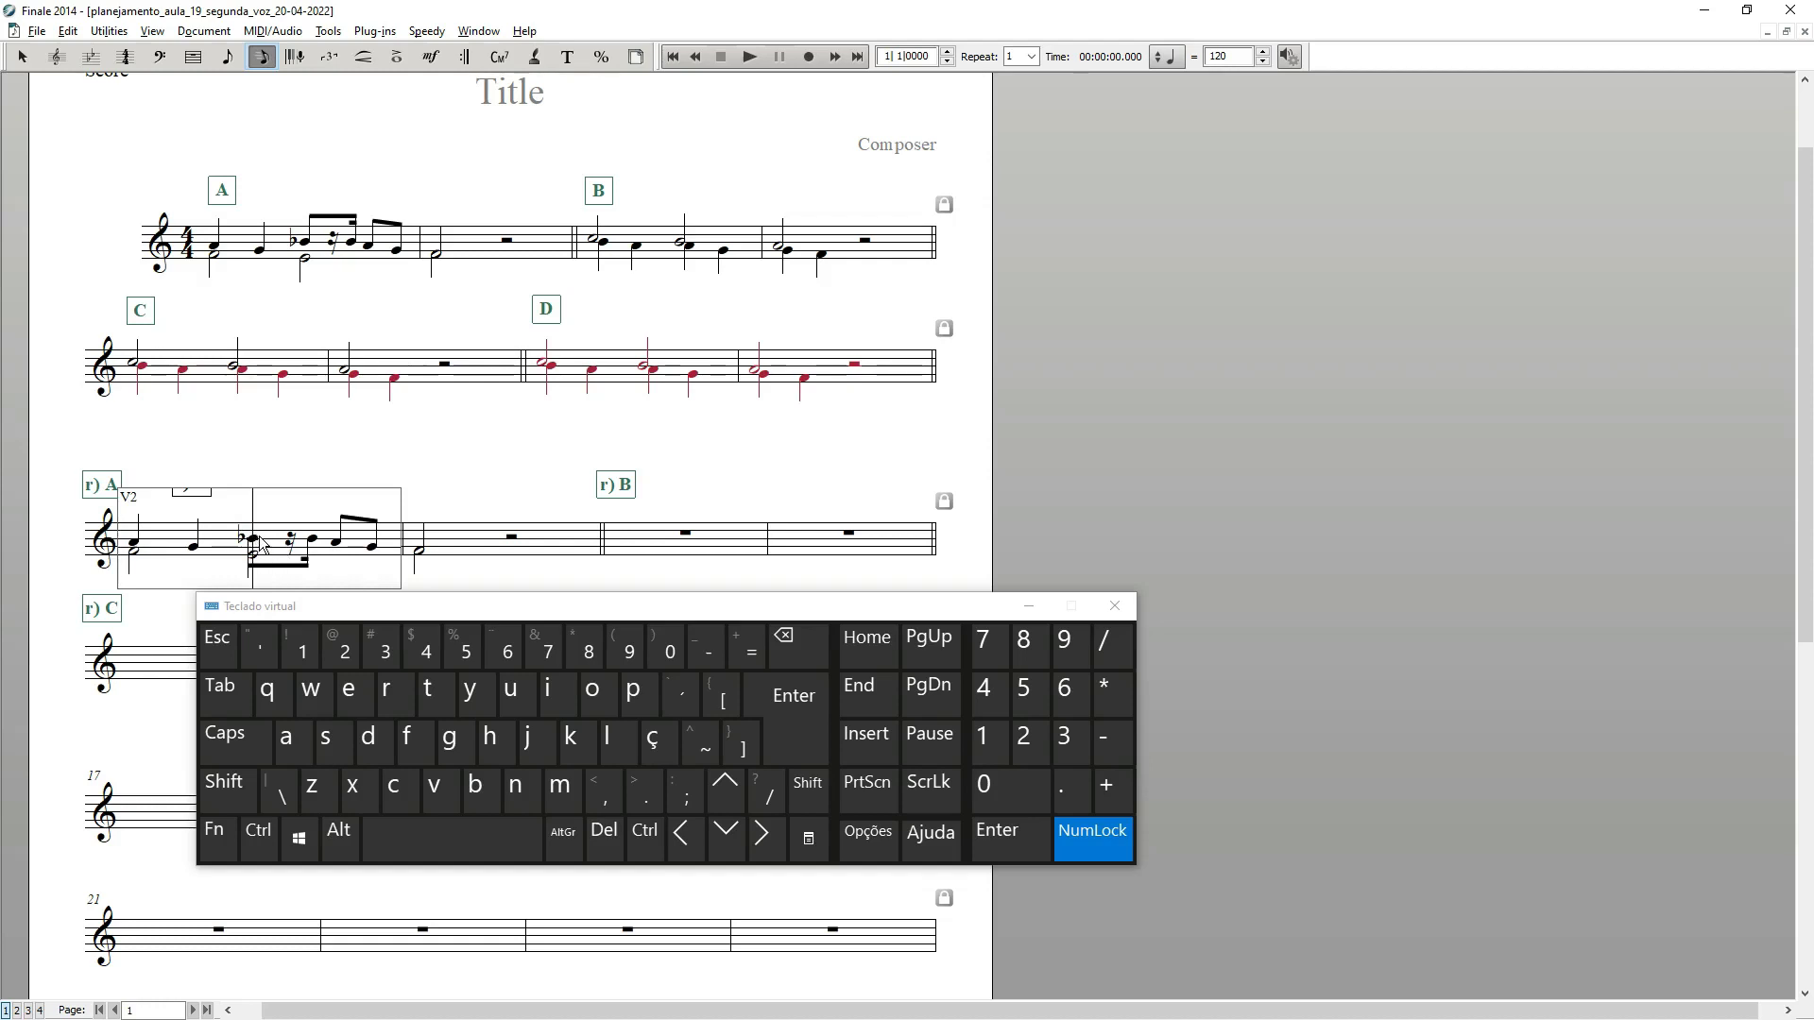
{"action": "left_click", "coordinate": [280, 479]}
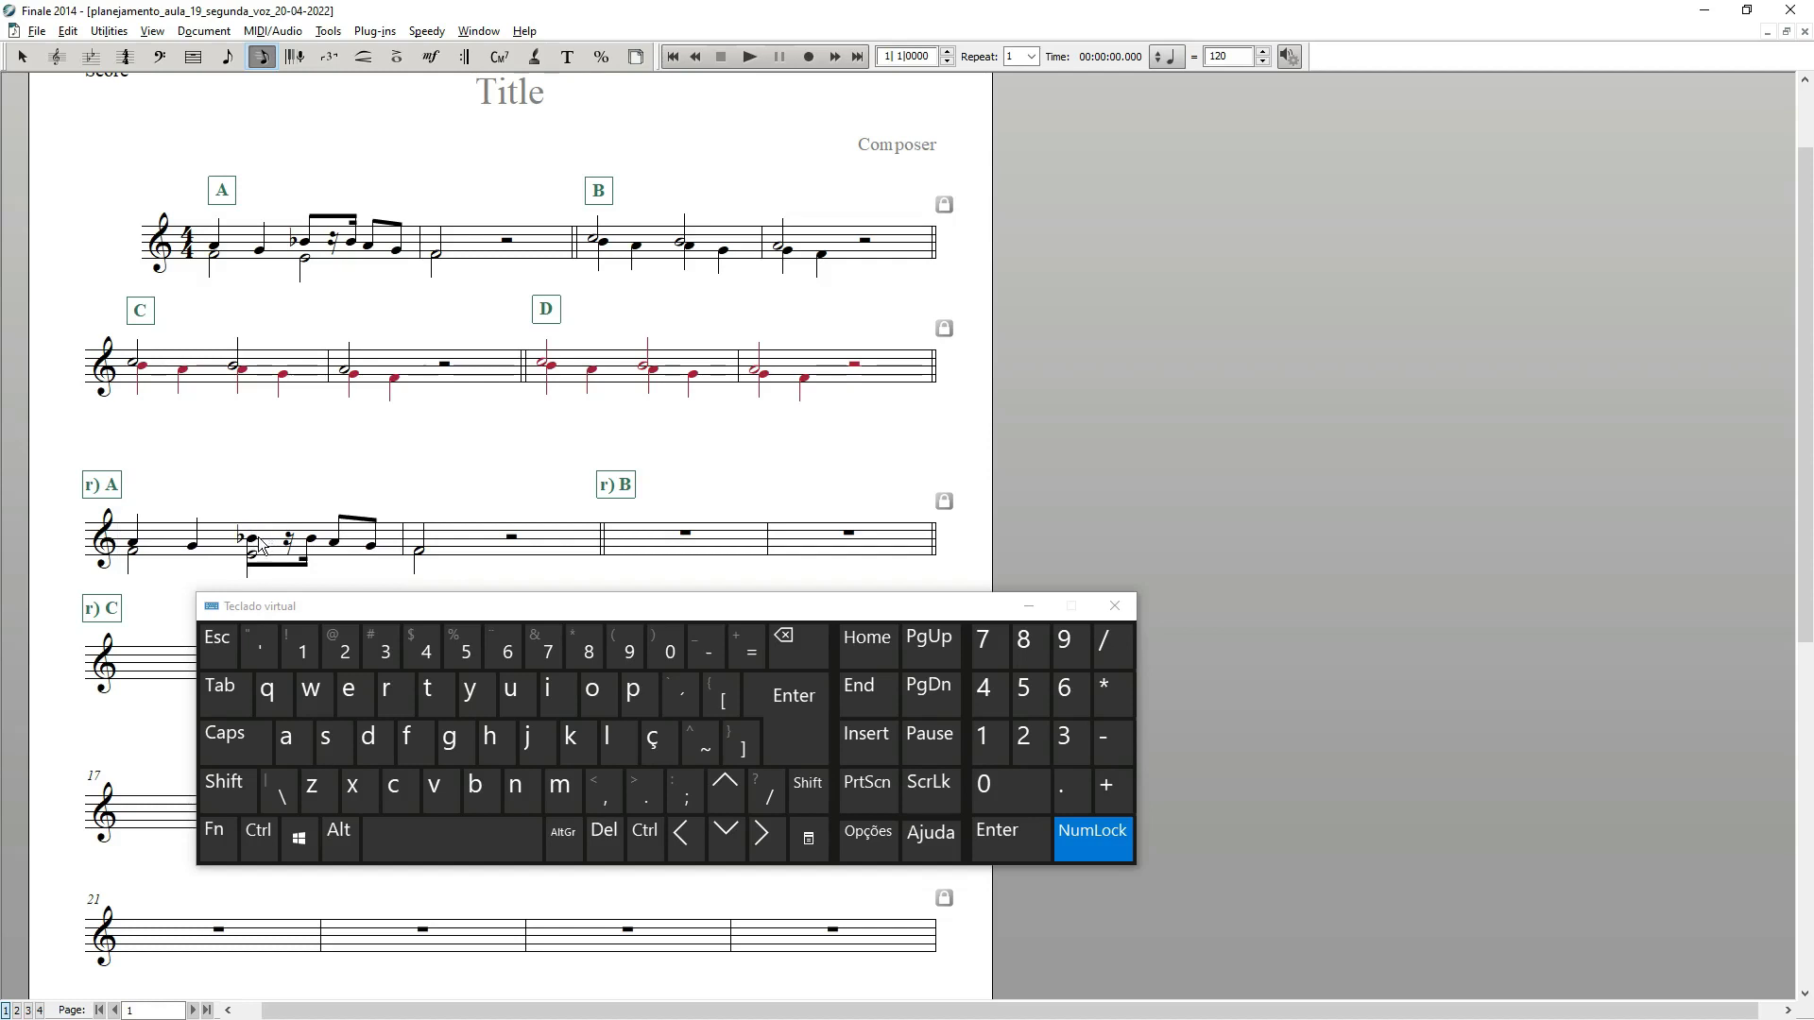
{"action": "left_click", "coordinate": [256, 546]}
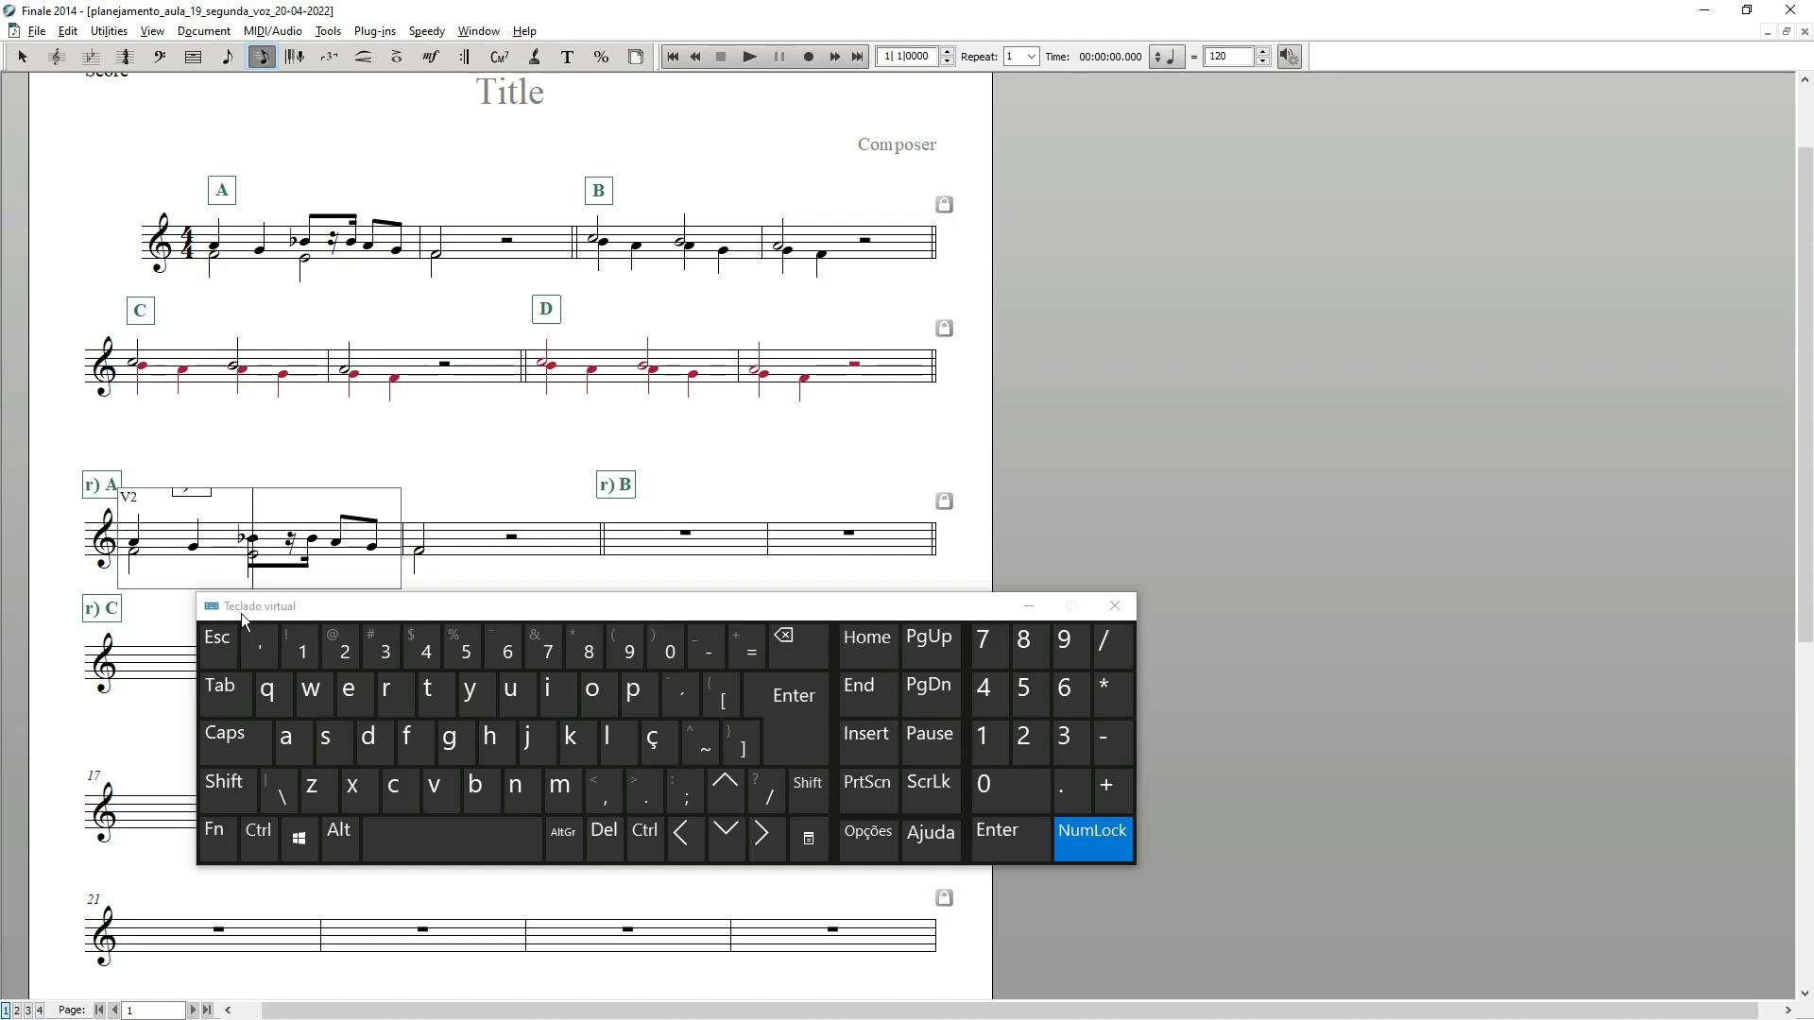
{"action": "left_click", "coordinate": [258, 652]}
{"action": "left_click", "coordinate": [762, 844]}
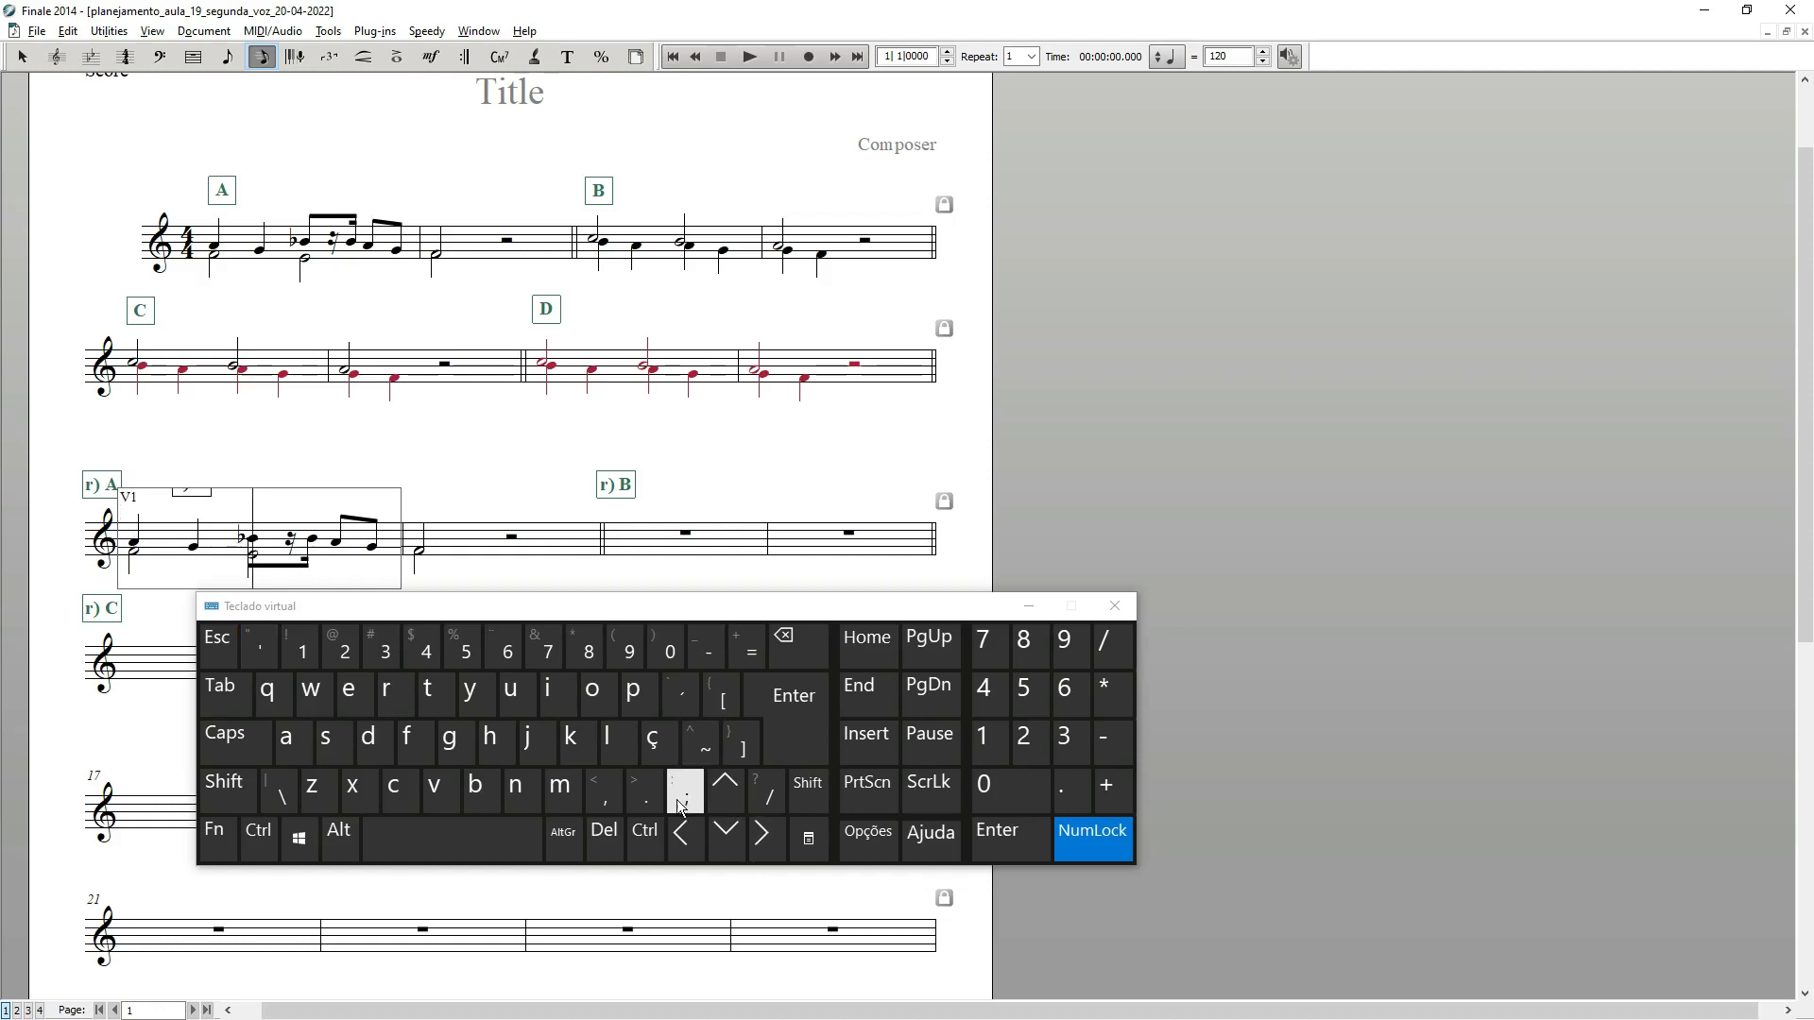
{"action": "left_click", "coordinate": [624, 747]}
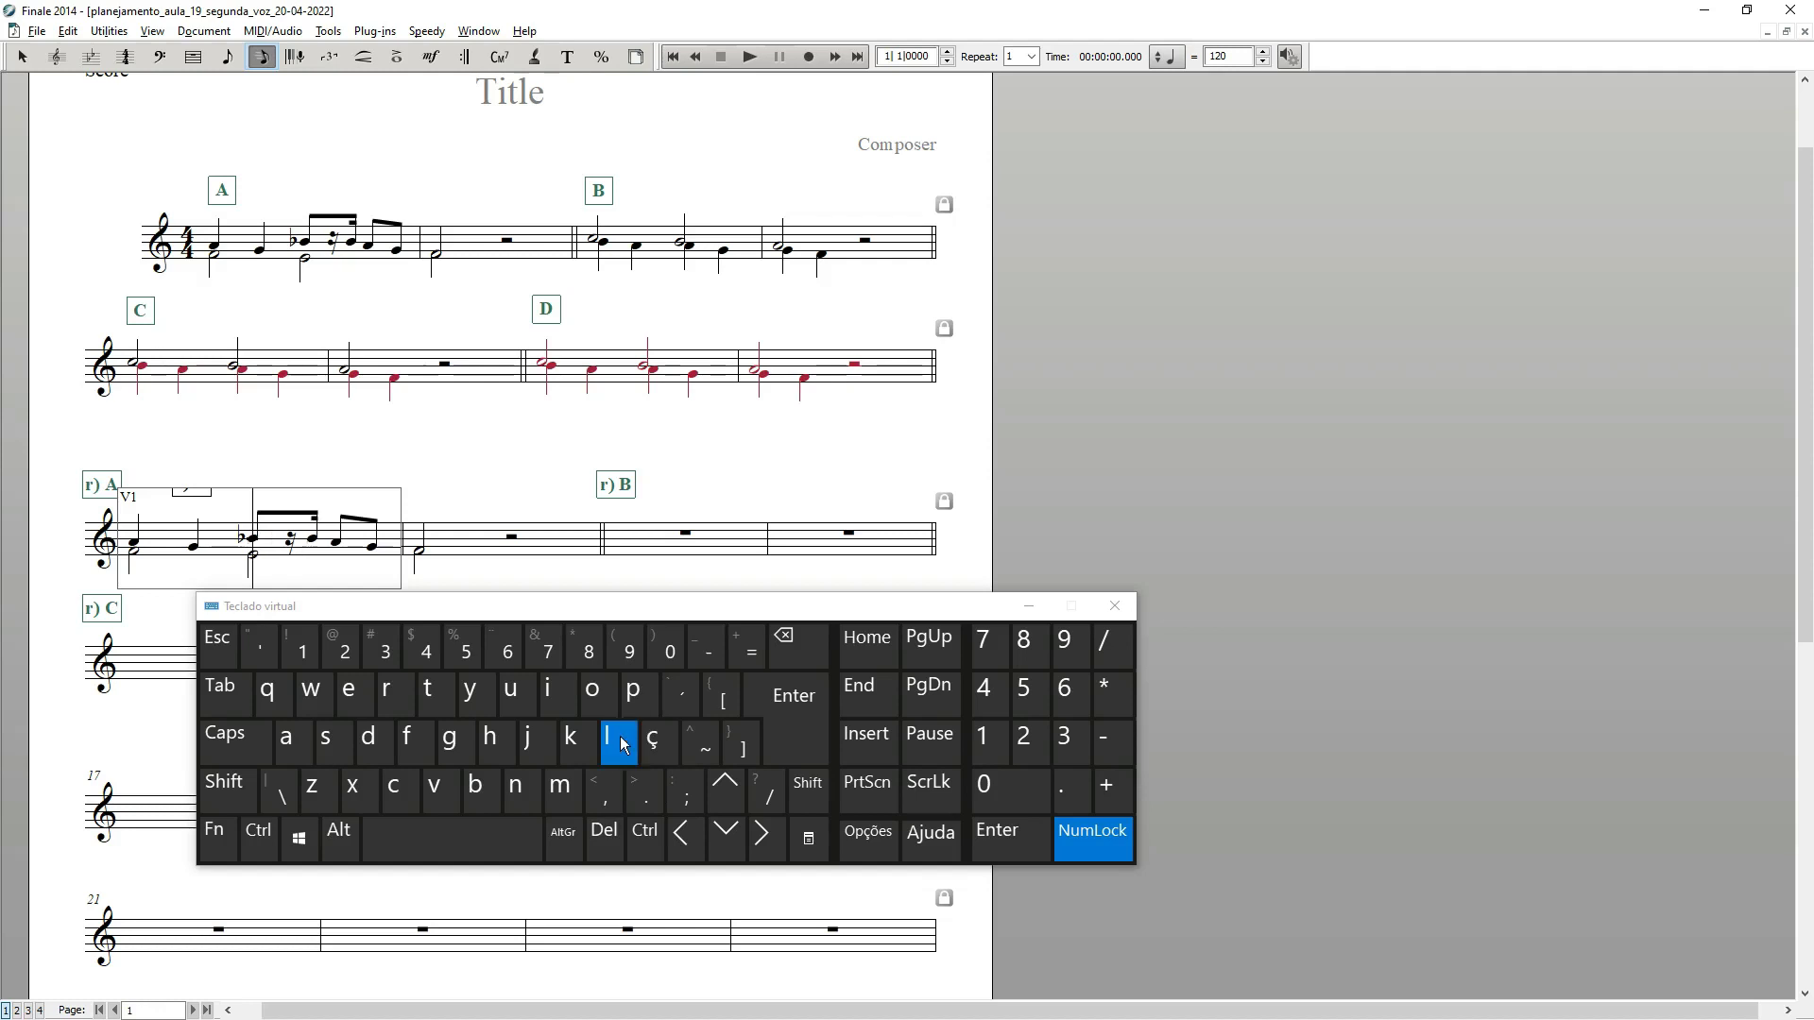
{"action": "left_click", "coordinate": [520, 438]}
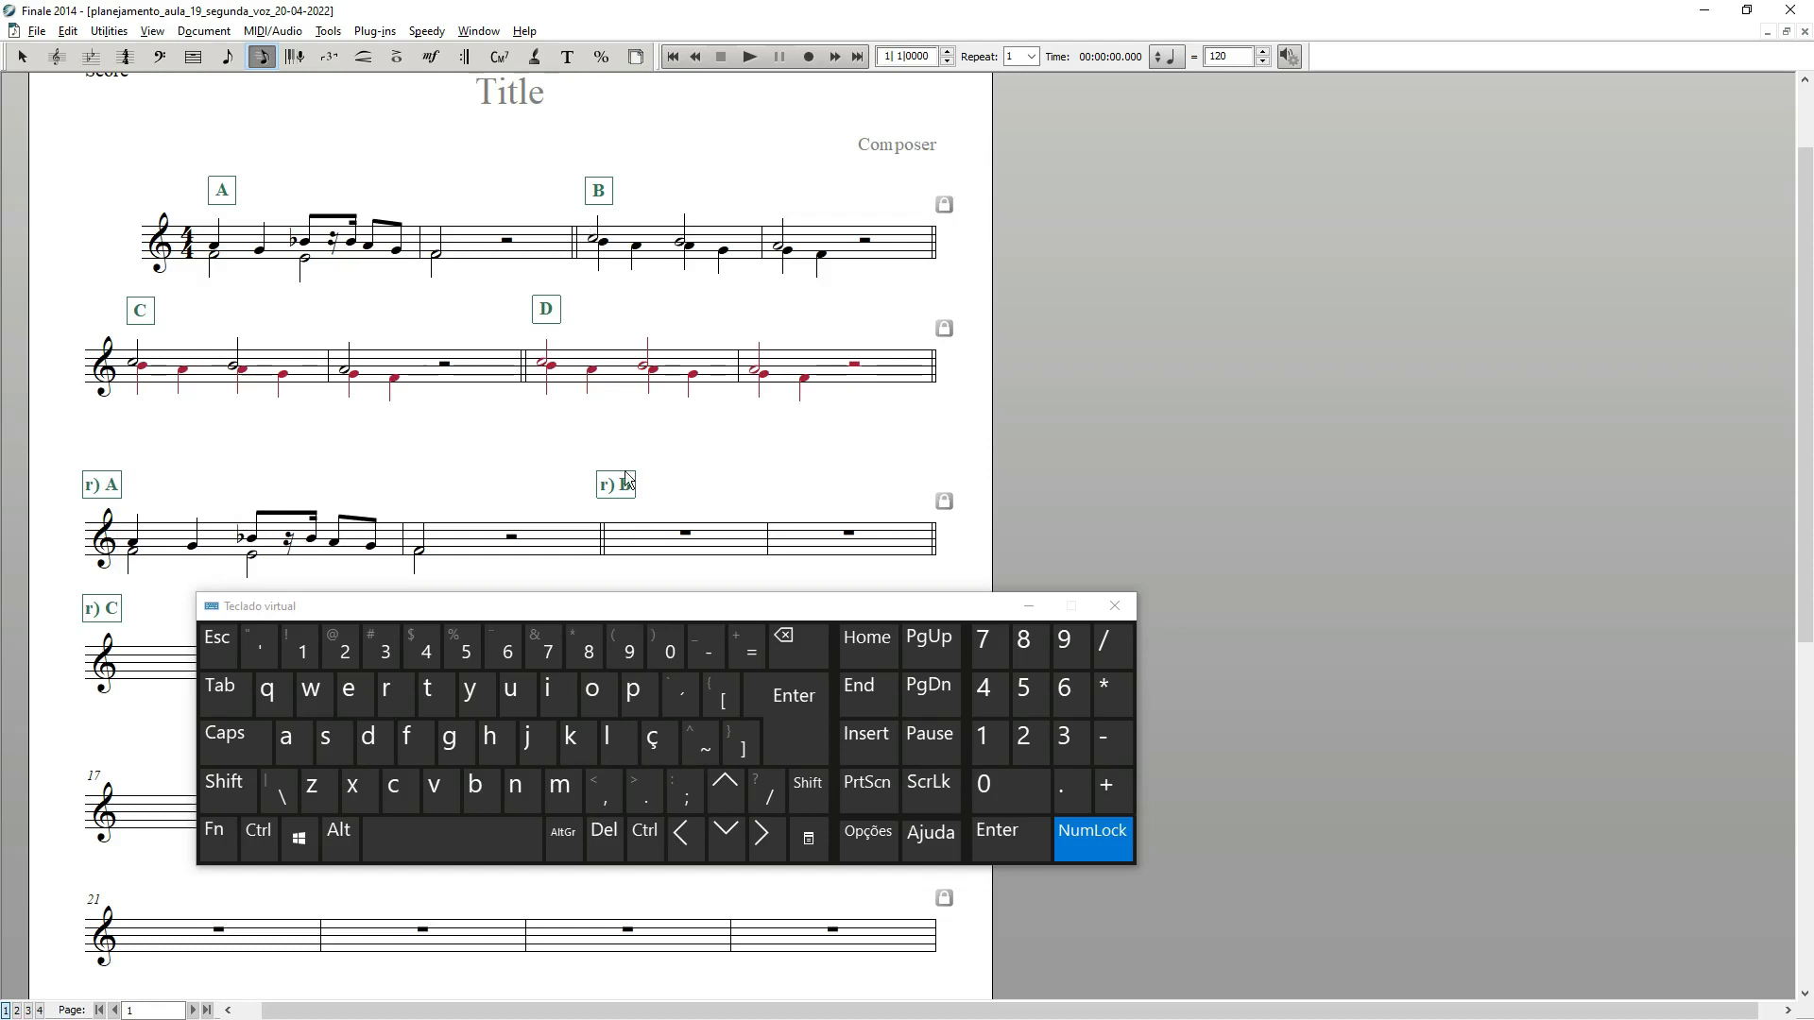
Step: As voice 1 of r) B, enter half notes C and B in the first measure and a half-note A in the second
{"action": "left_click", "coordinate": [624, 541]}
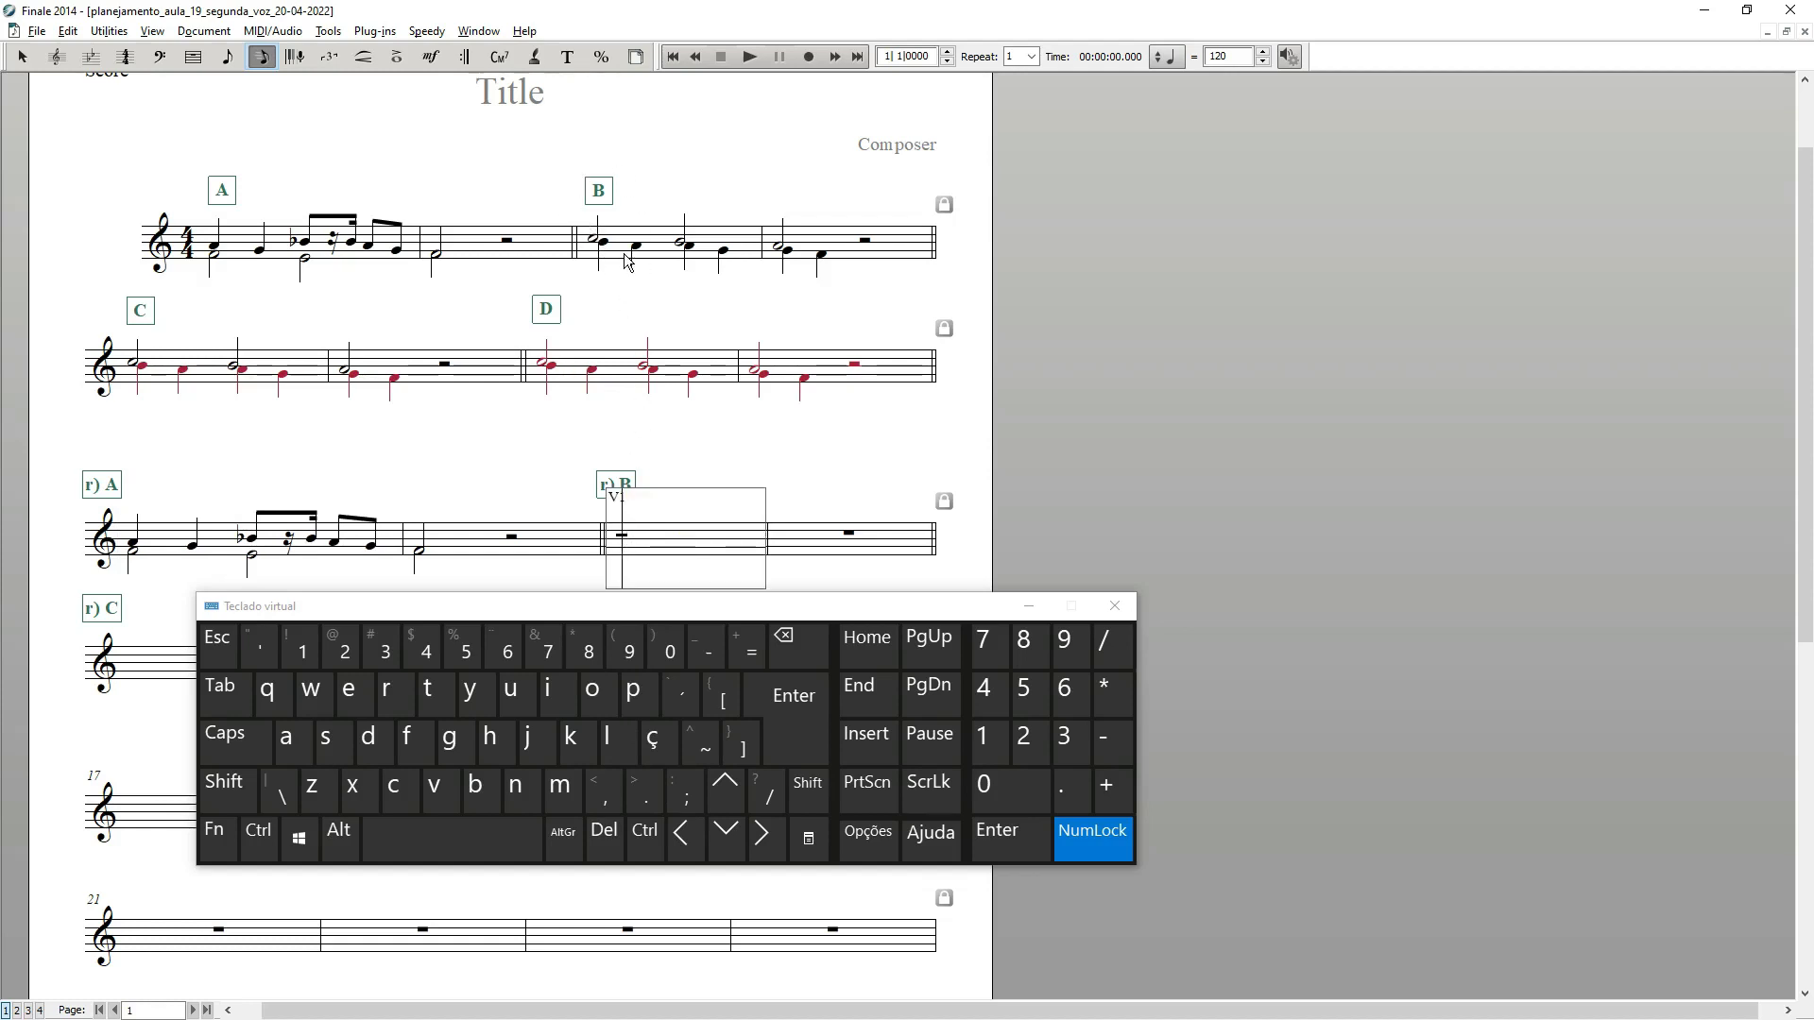
{"action": "left_click", "coordinate": [507, 652]}
{"action": "left_click", "coordinate": [509, 652]}
{"action": "left_click", "coordinate": [727, 830]}
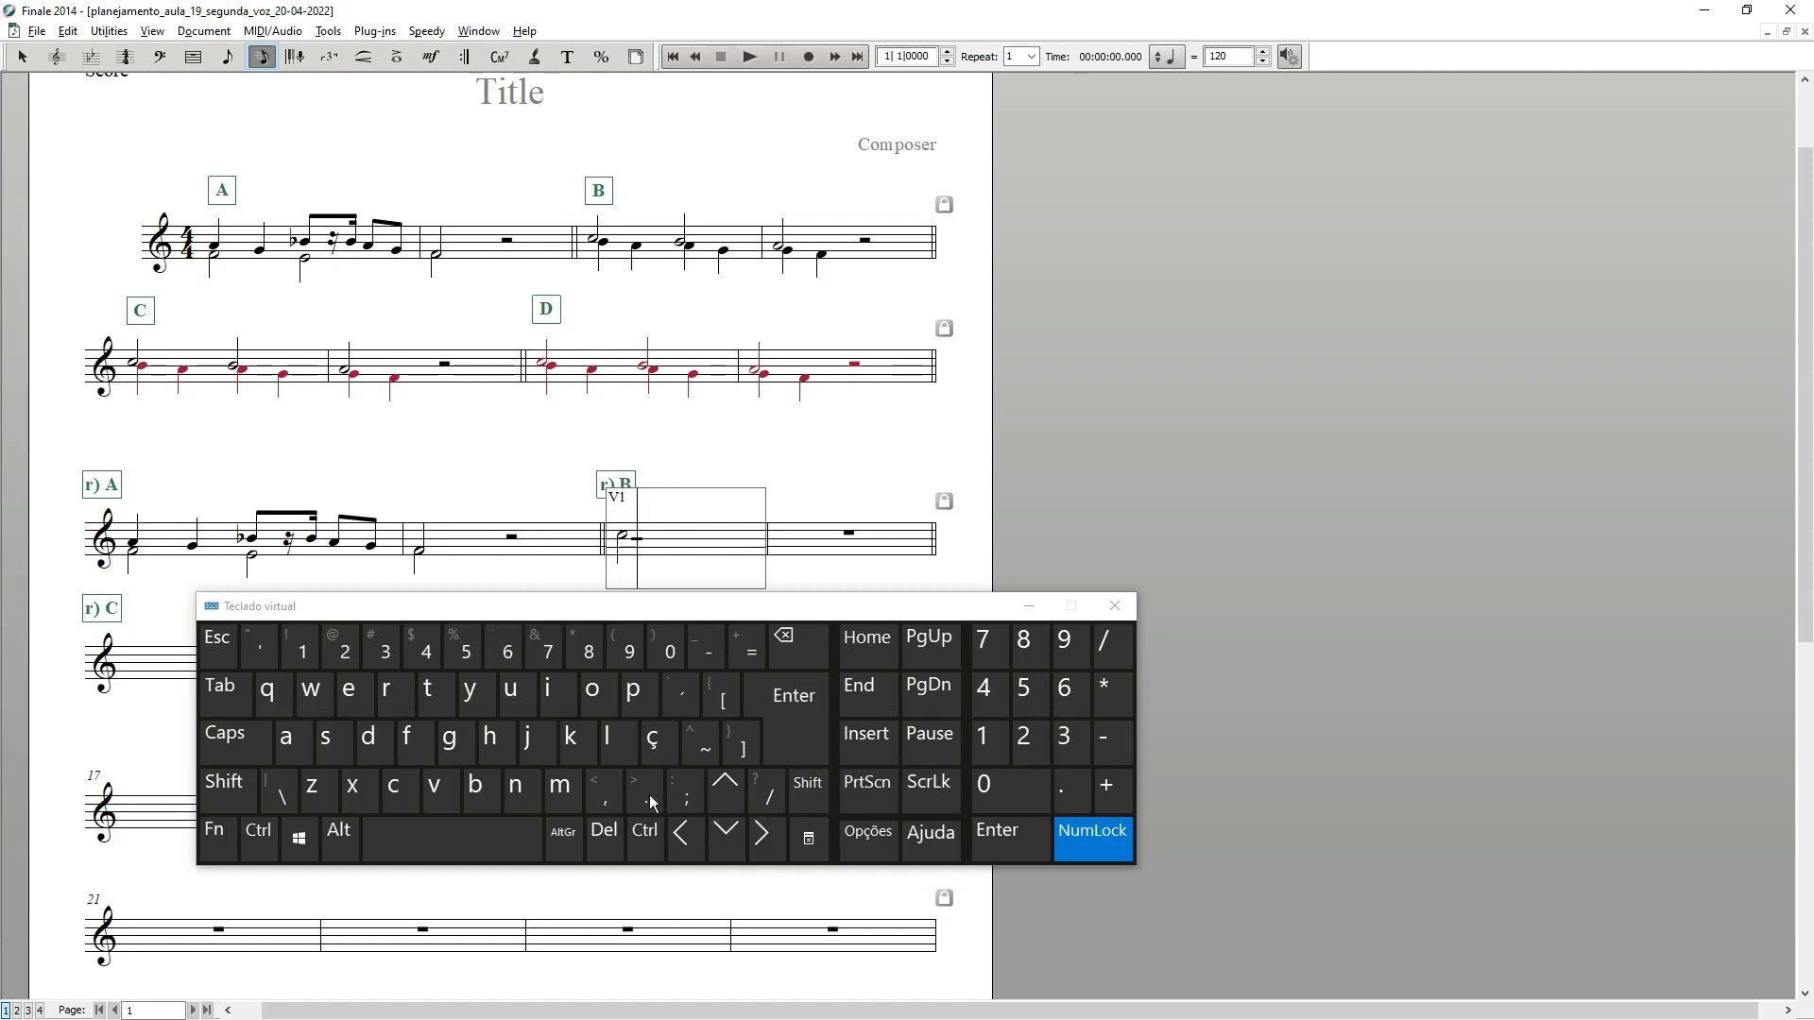
{"action": "left_click", "coordinate": [515, 659]}
{"action": "left_click", "coordinate": [742, 836]}
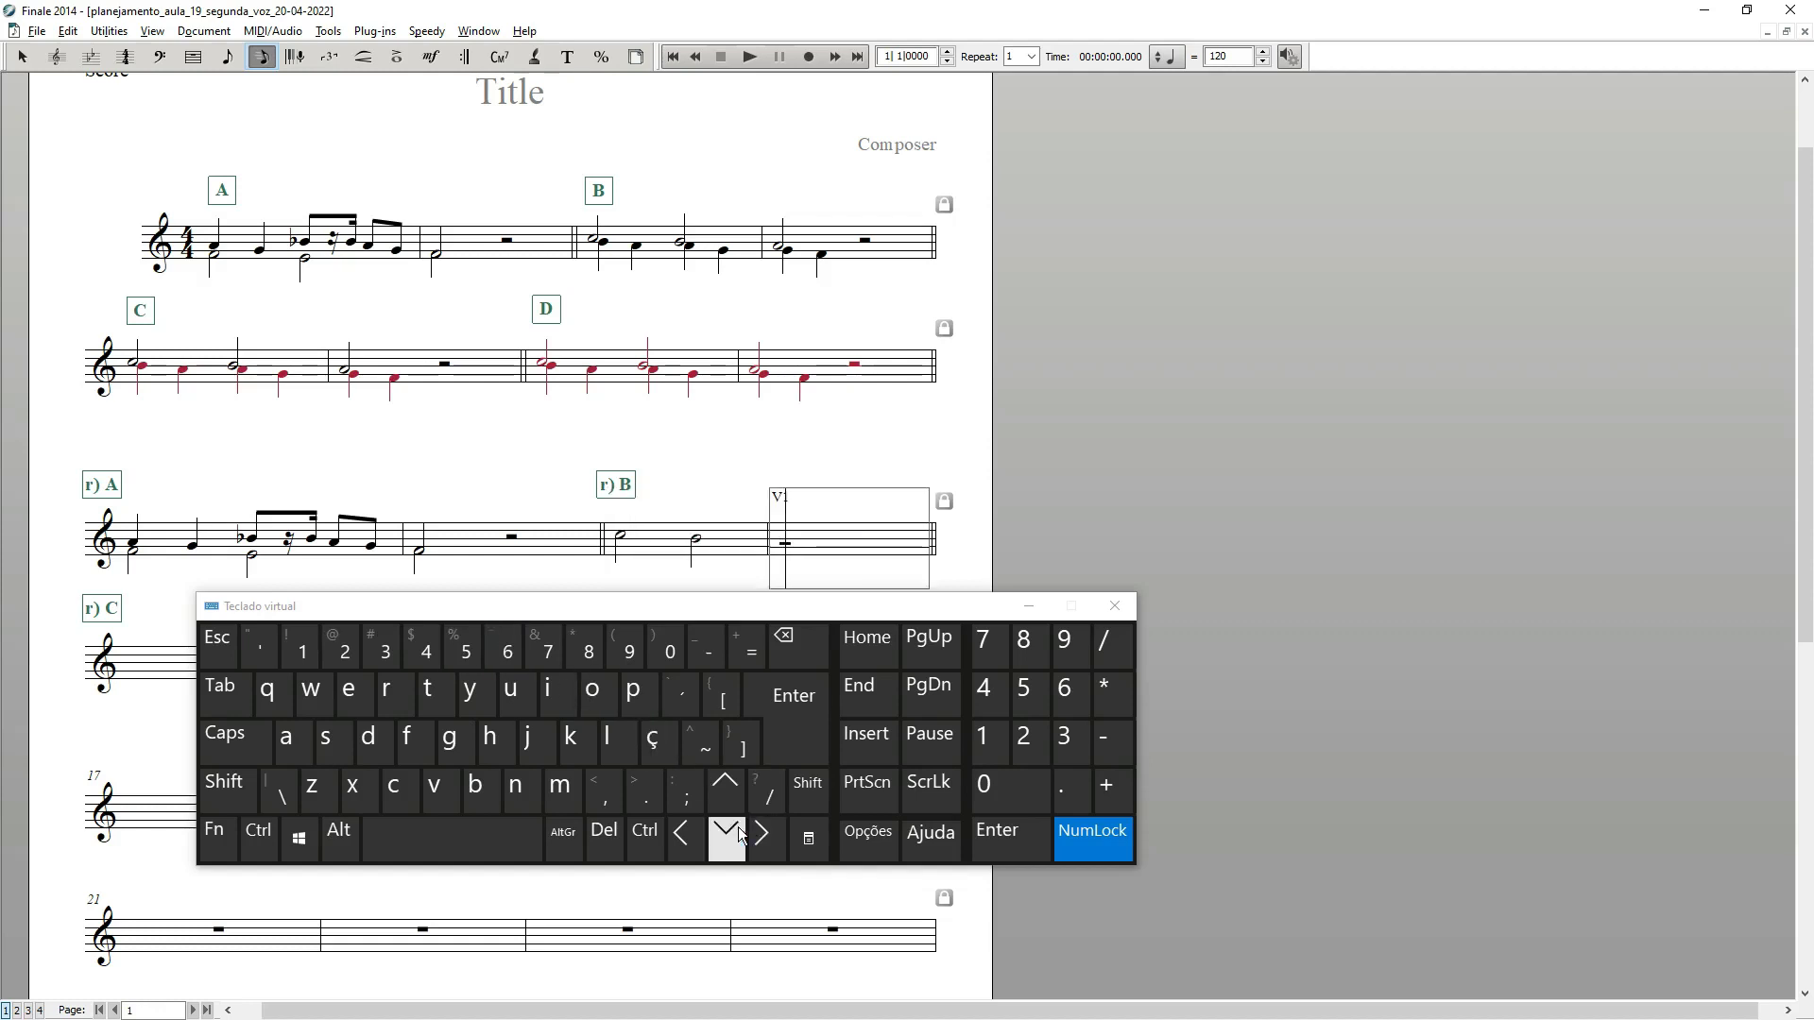
{"action": "left_click", "coordinate": [507, 648]}
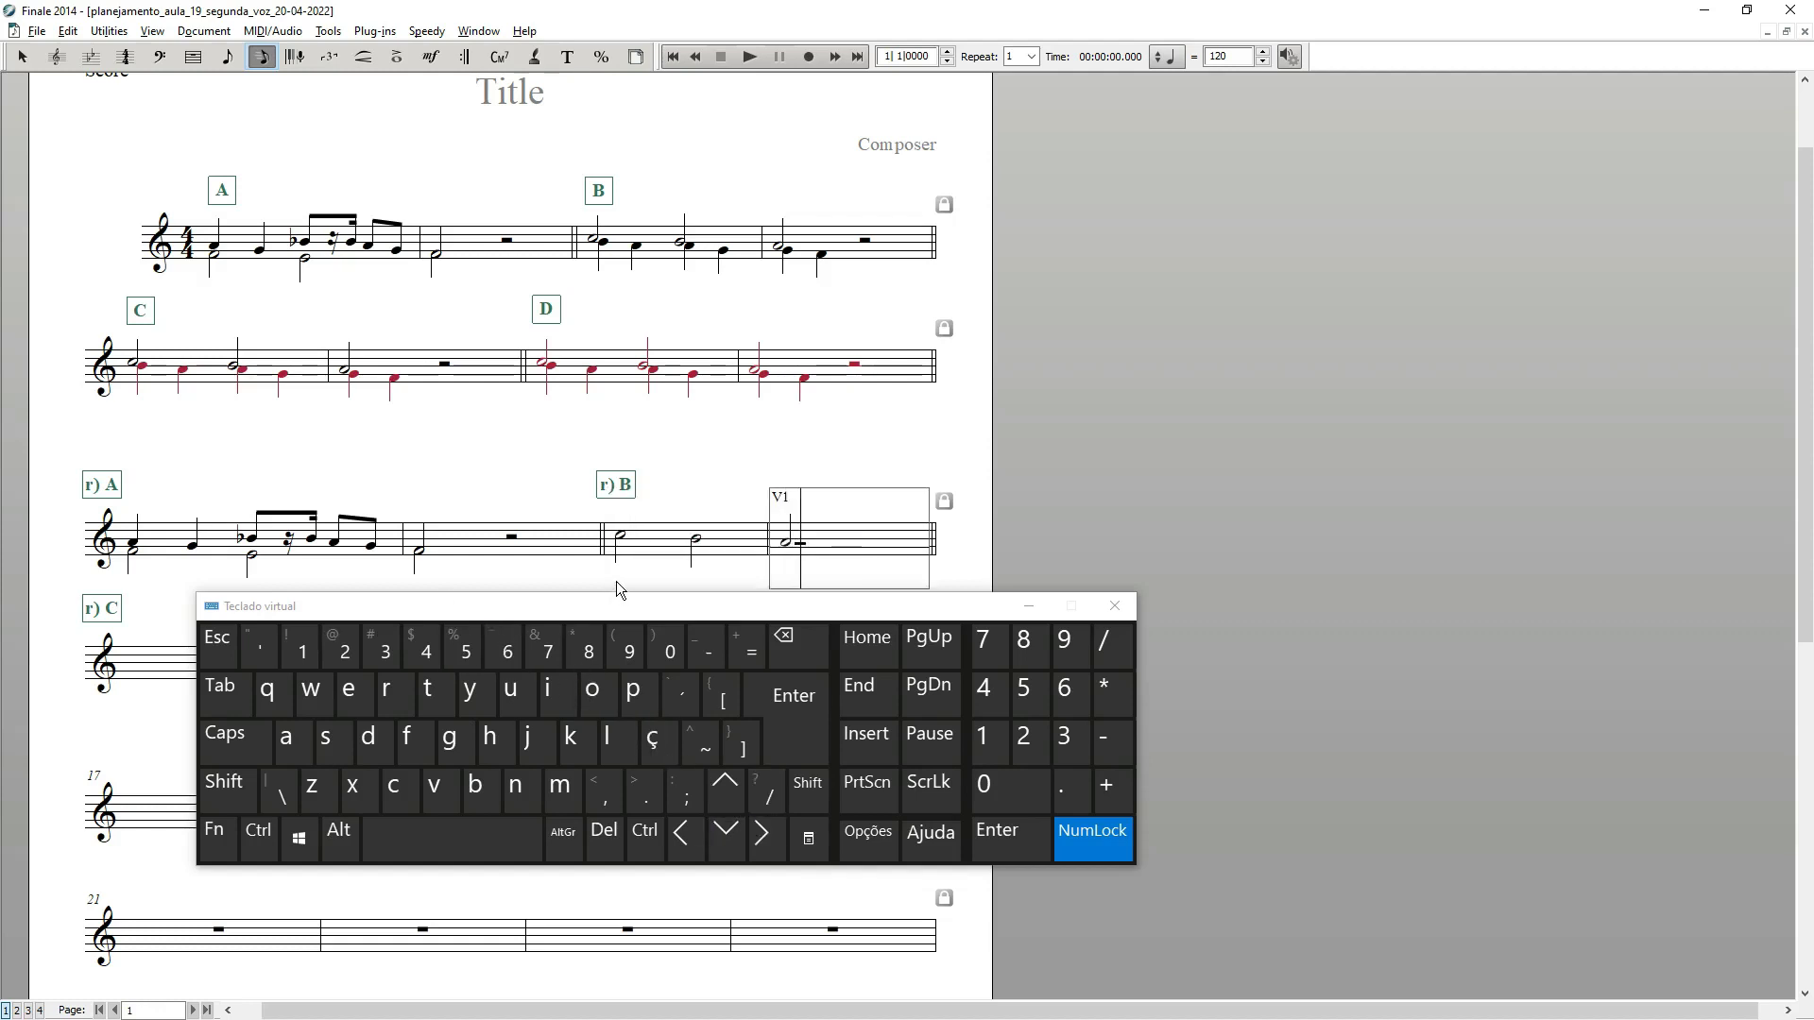
{"action": "left_click", "coordinate": [626, 557]}
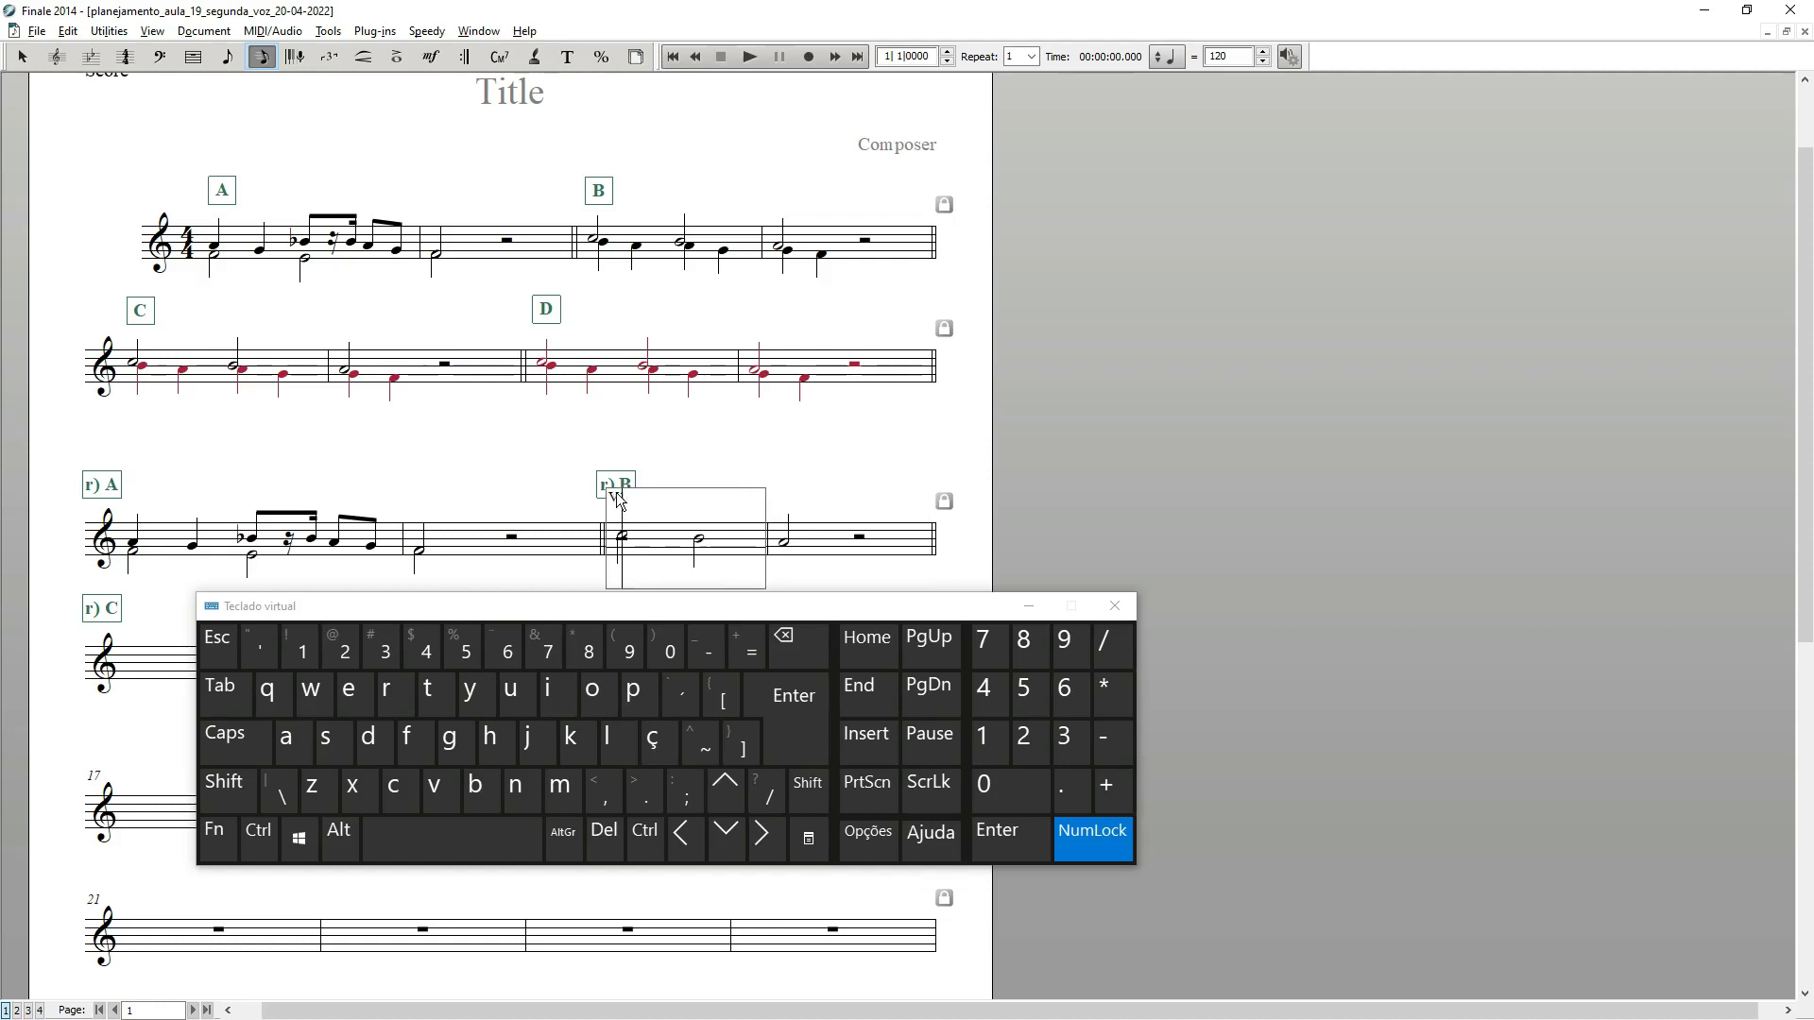
{"action": "left_click", "coordinate": [257, 658]}
{"action": "key", "text": "5"}
{"action": "key", "text": "ctrl+z"}
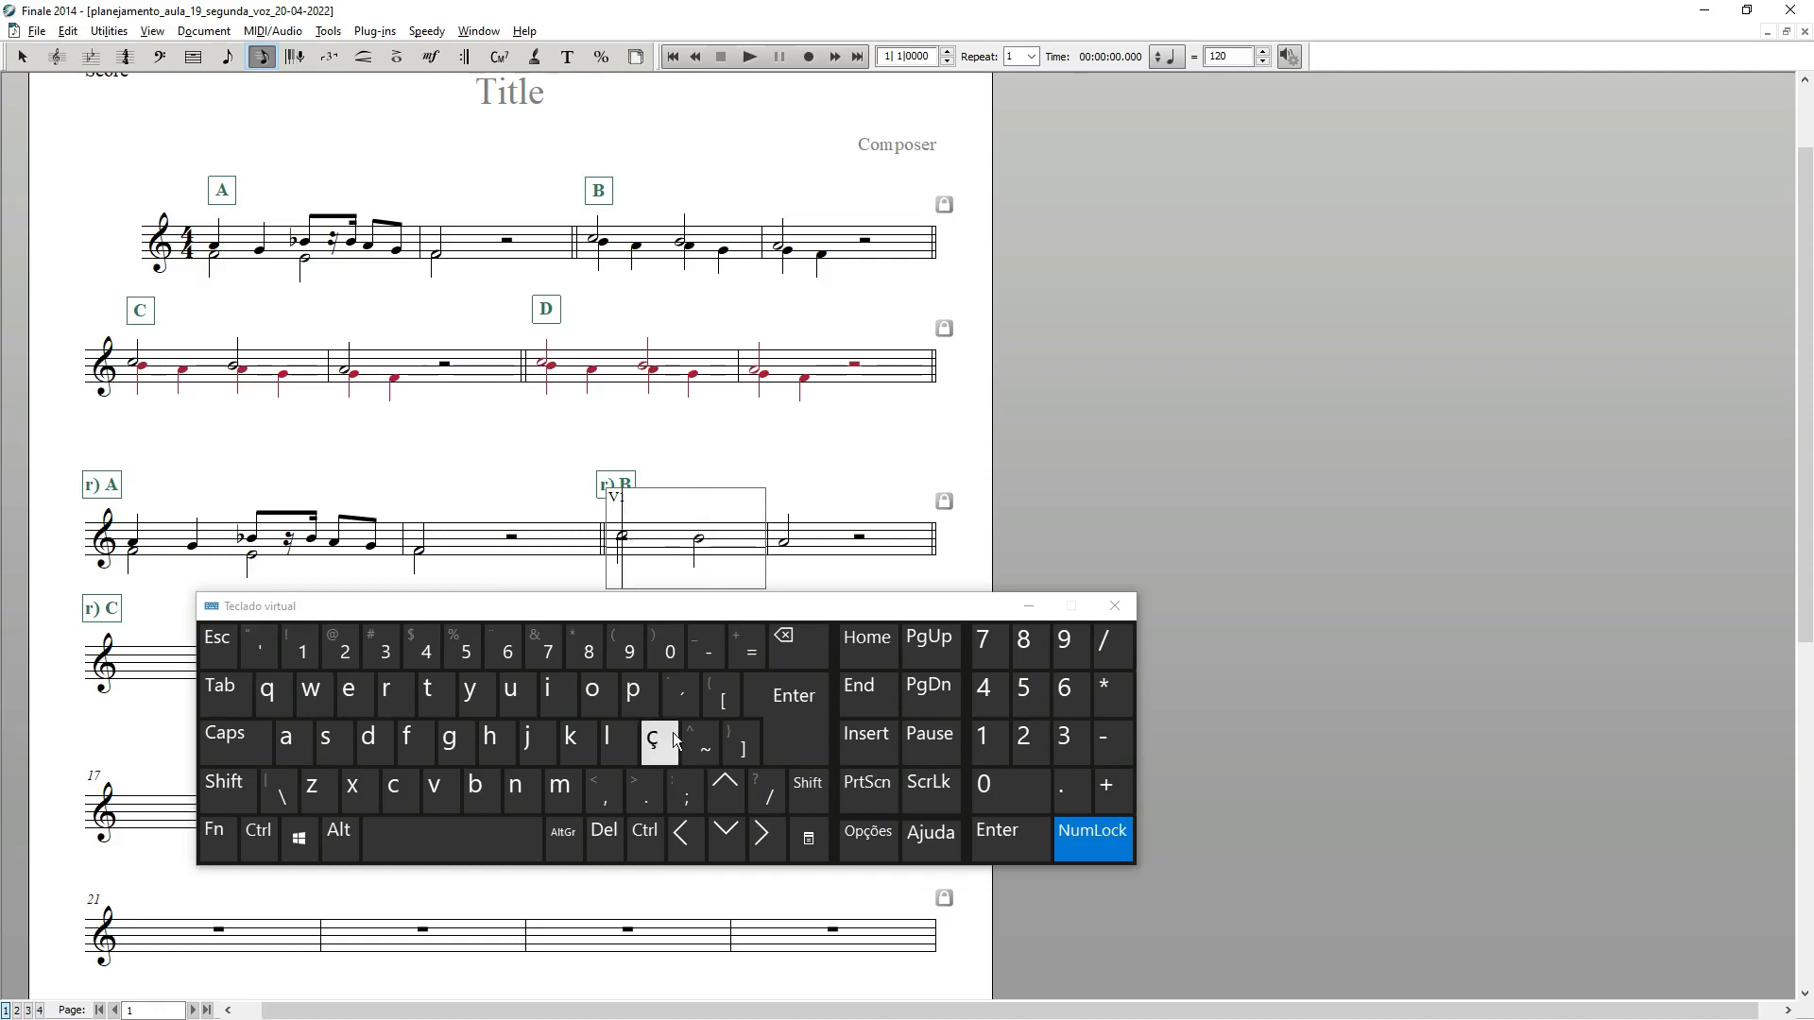
Step: Enter quarter notes B, A, A and G as voice 2 in the first measure of r) B
{"action": "left_click", "coordinate": [265, 656]}
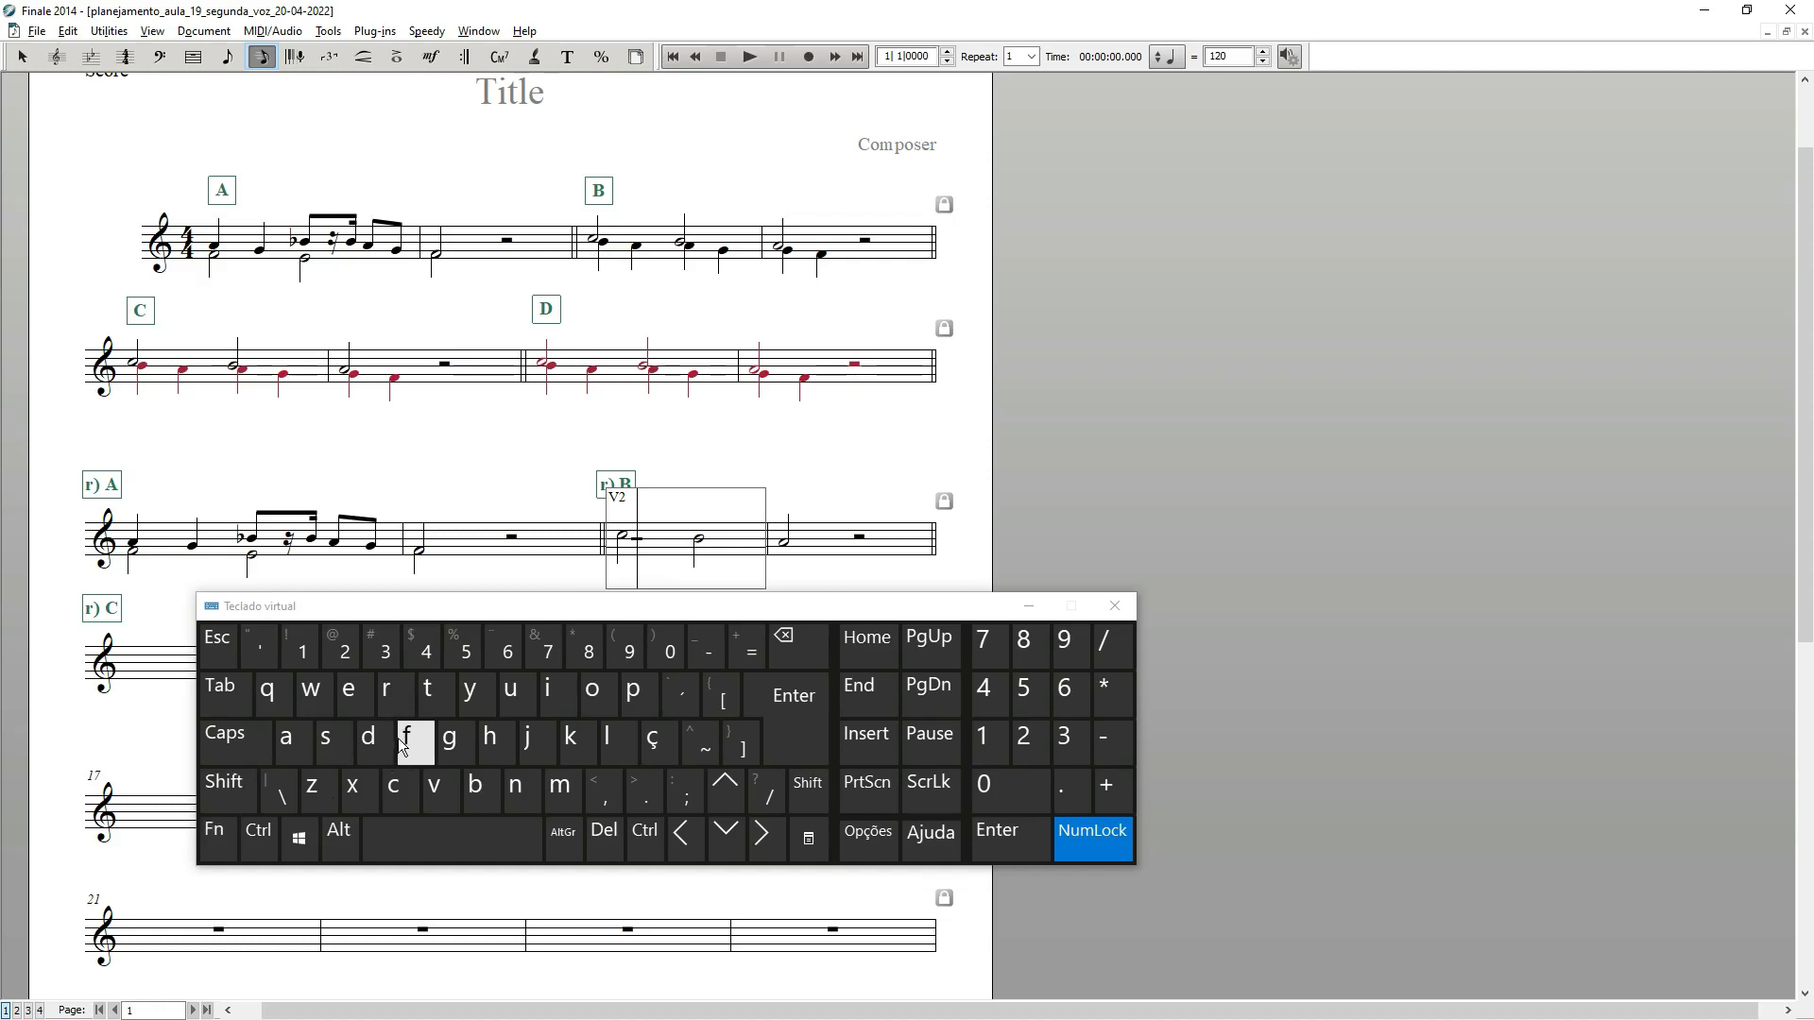
{"action": "left_click", "coordinate": [469, 652]}
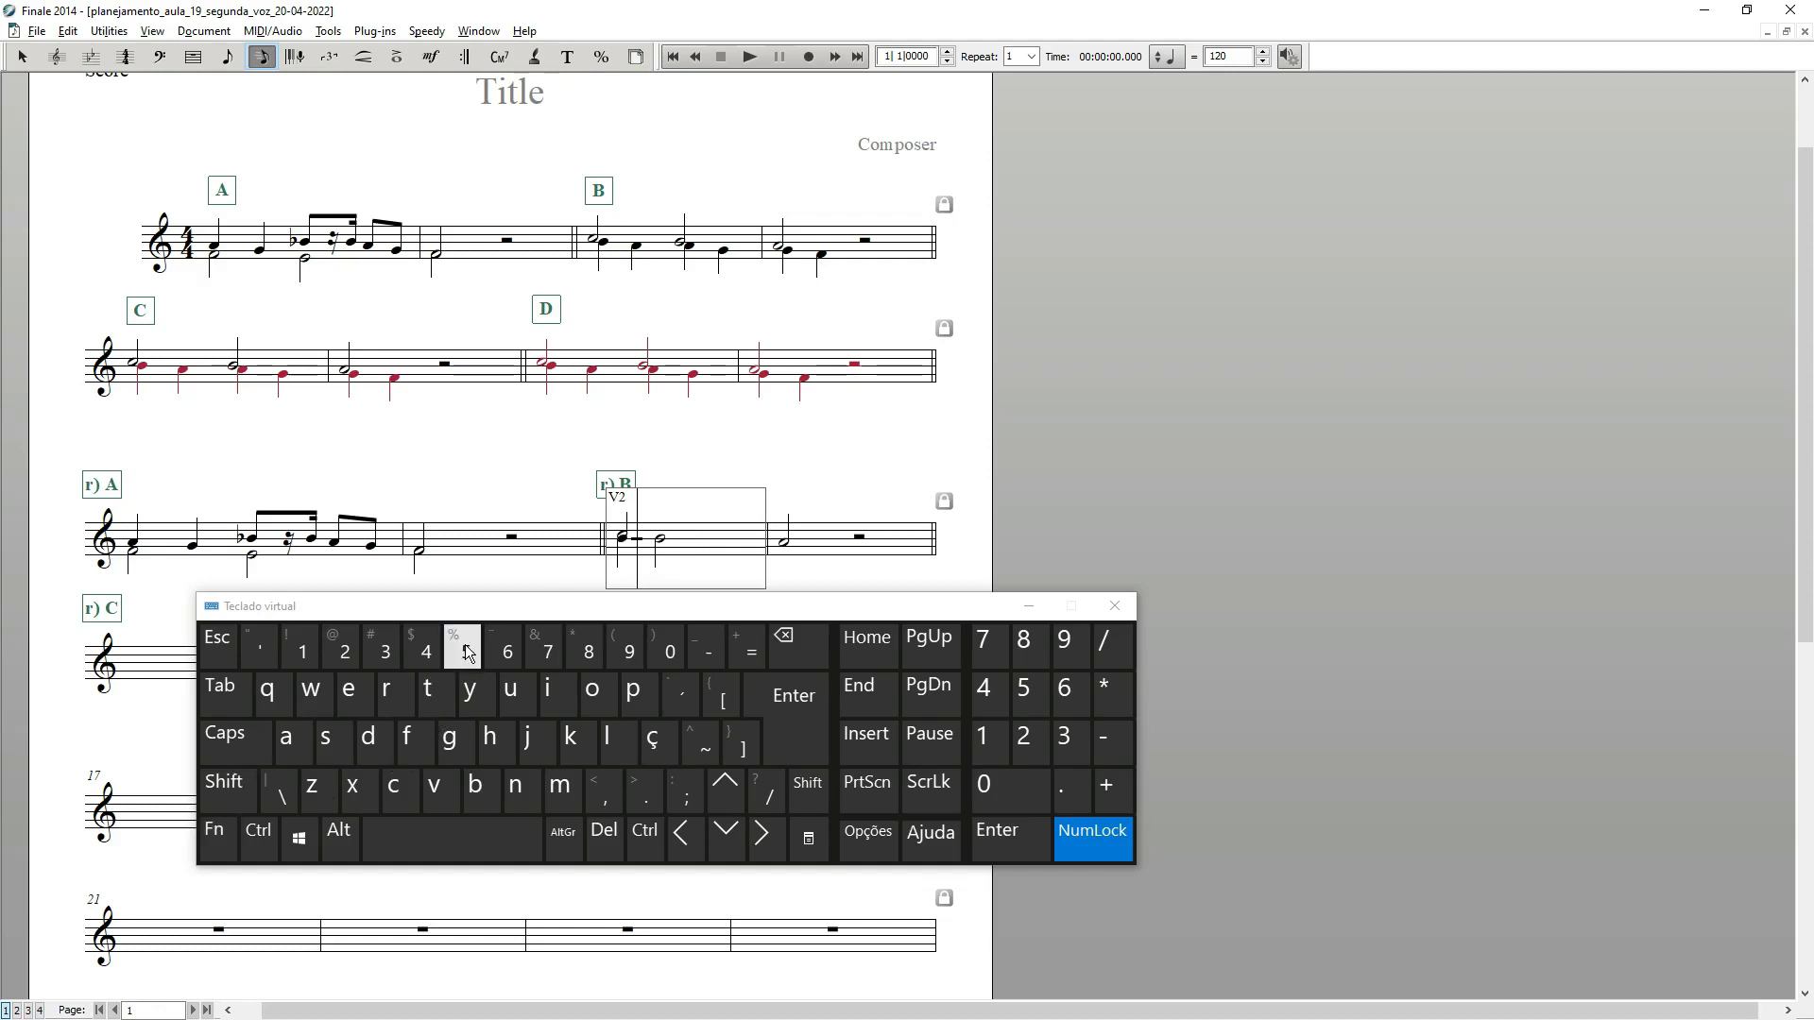
{"action": "left_click", "coordinate": [719, 841]}
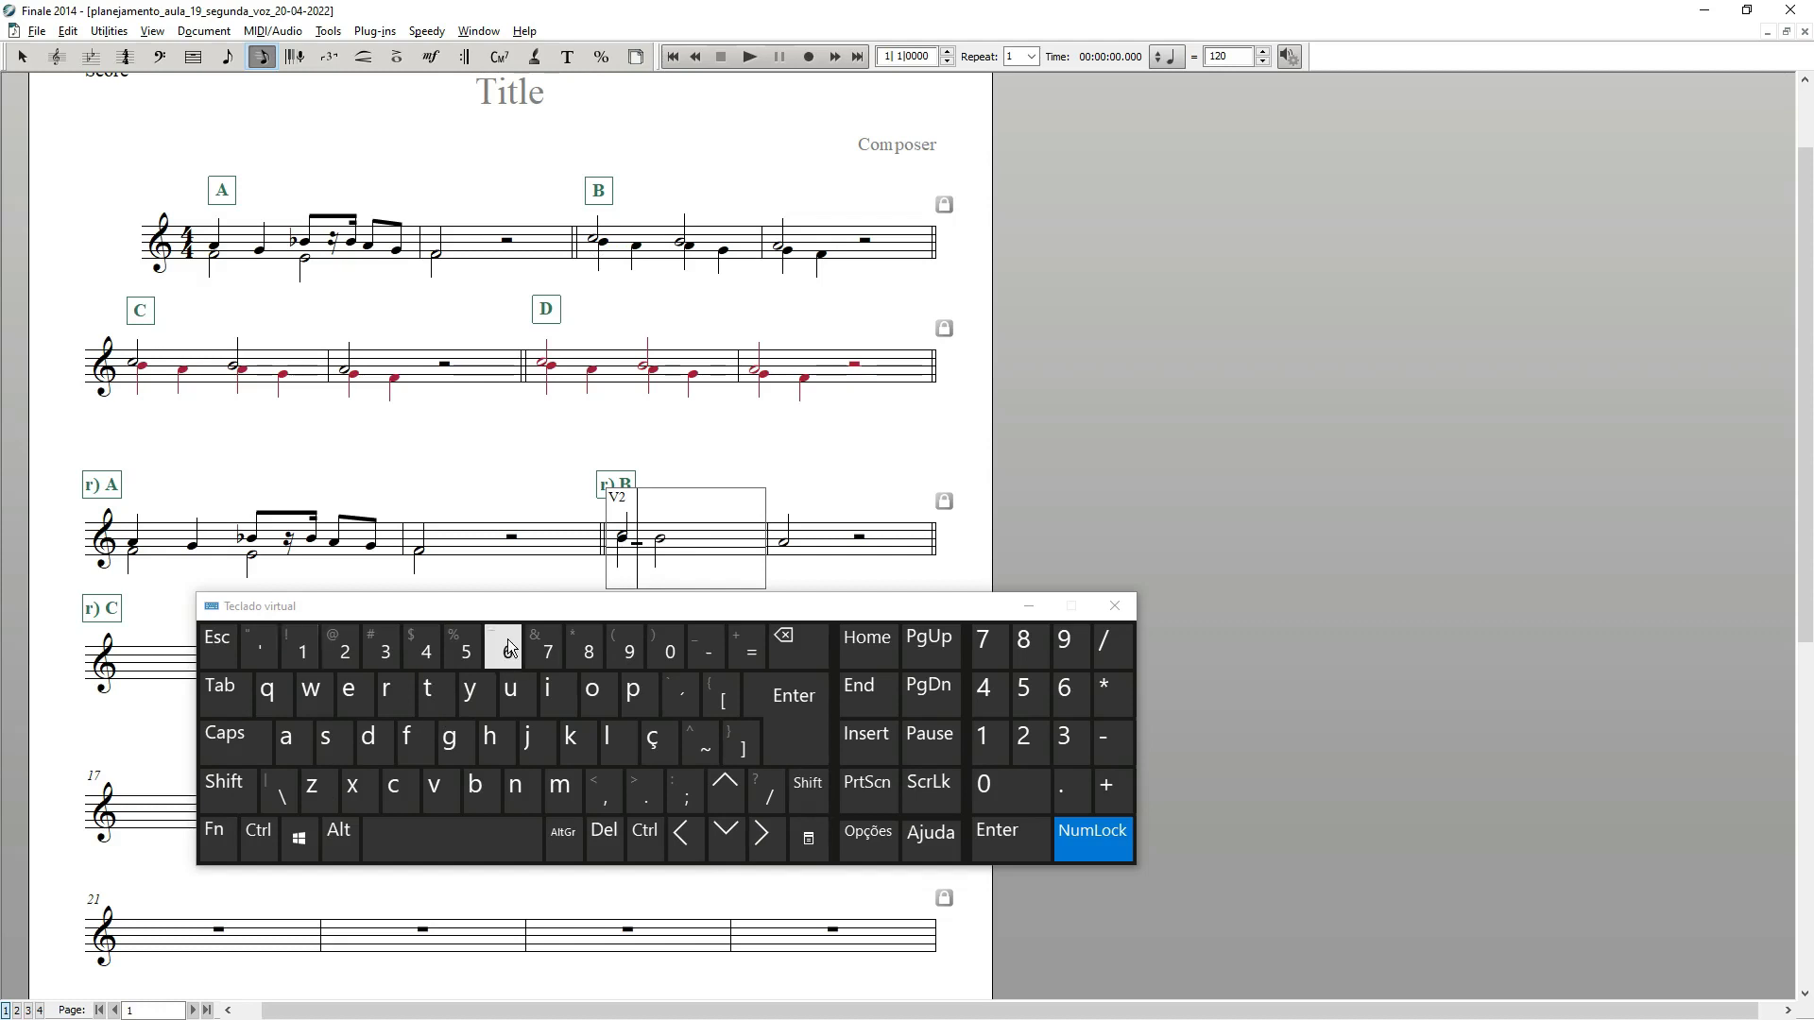
{"action": "left_click", "coordinate": [469, 659]}
{"action": "left_click", "coordinate": [466, 650]}
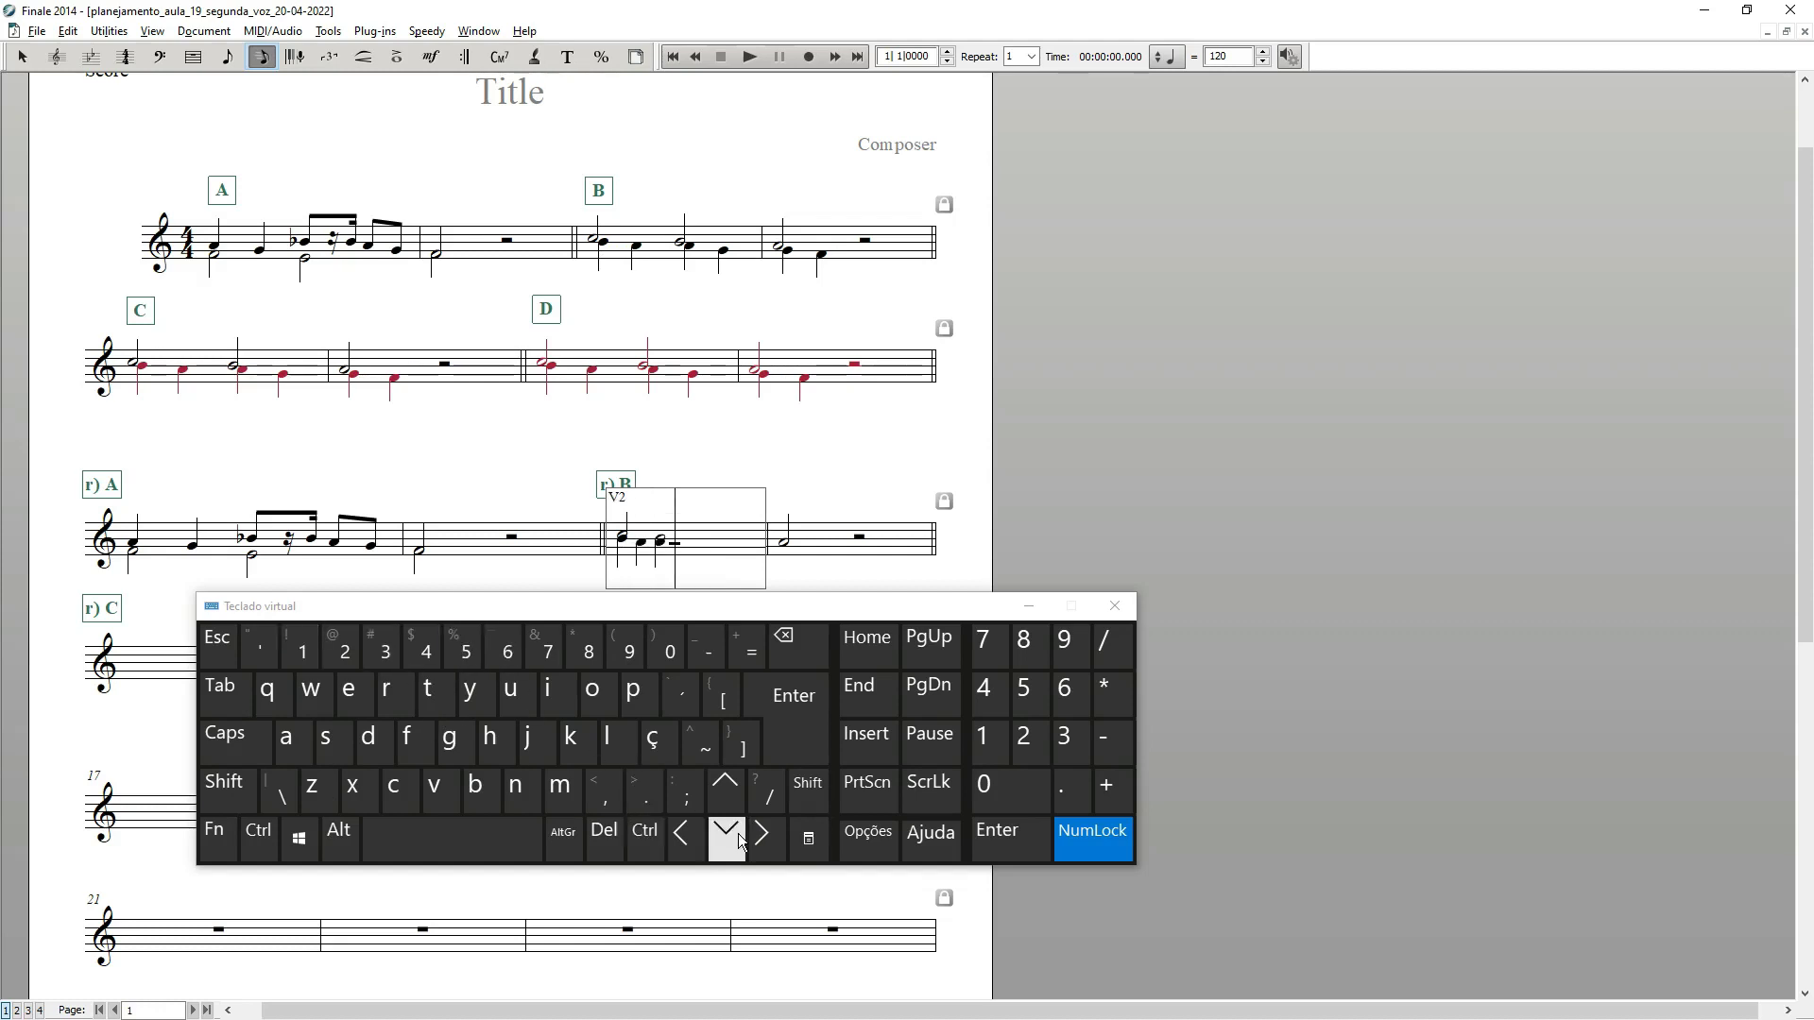
{"action": "left_click", "coordinate": [463, 654]}
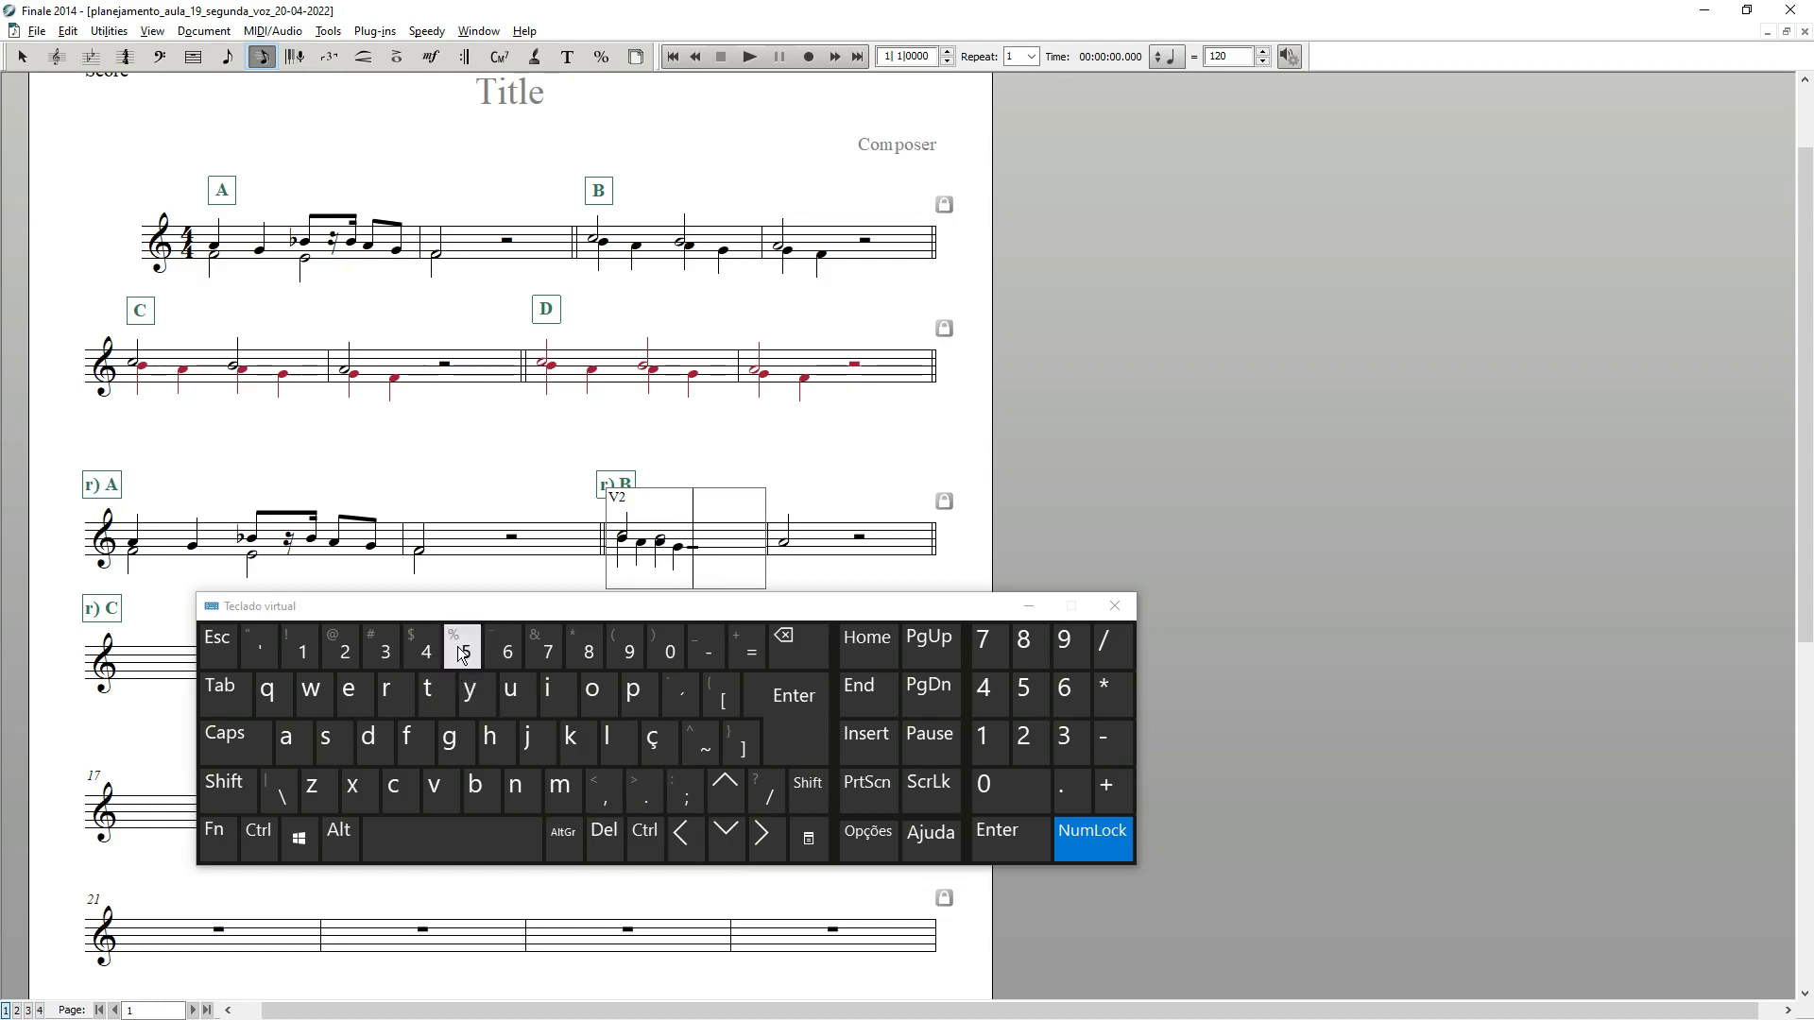
Step: Enter quarter notes G and F as voice 2 in the second measure of r) B
{"action": "left_click", "coordinate": [764, 837]}
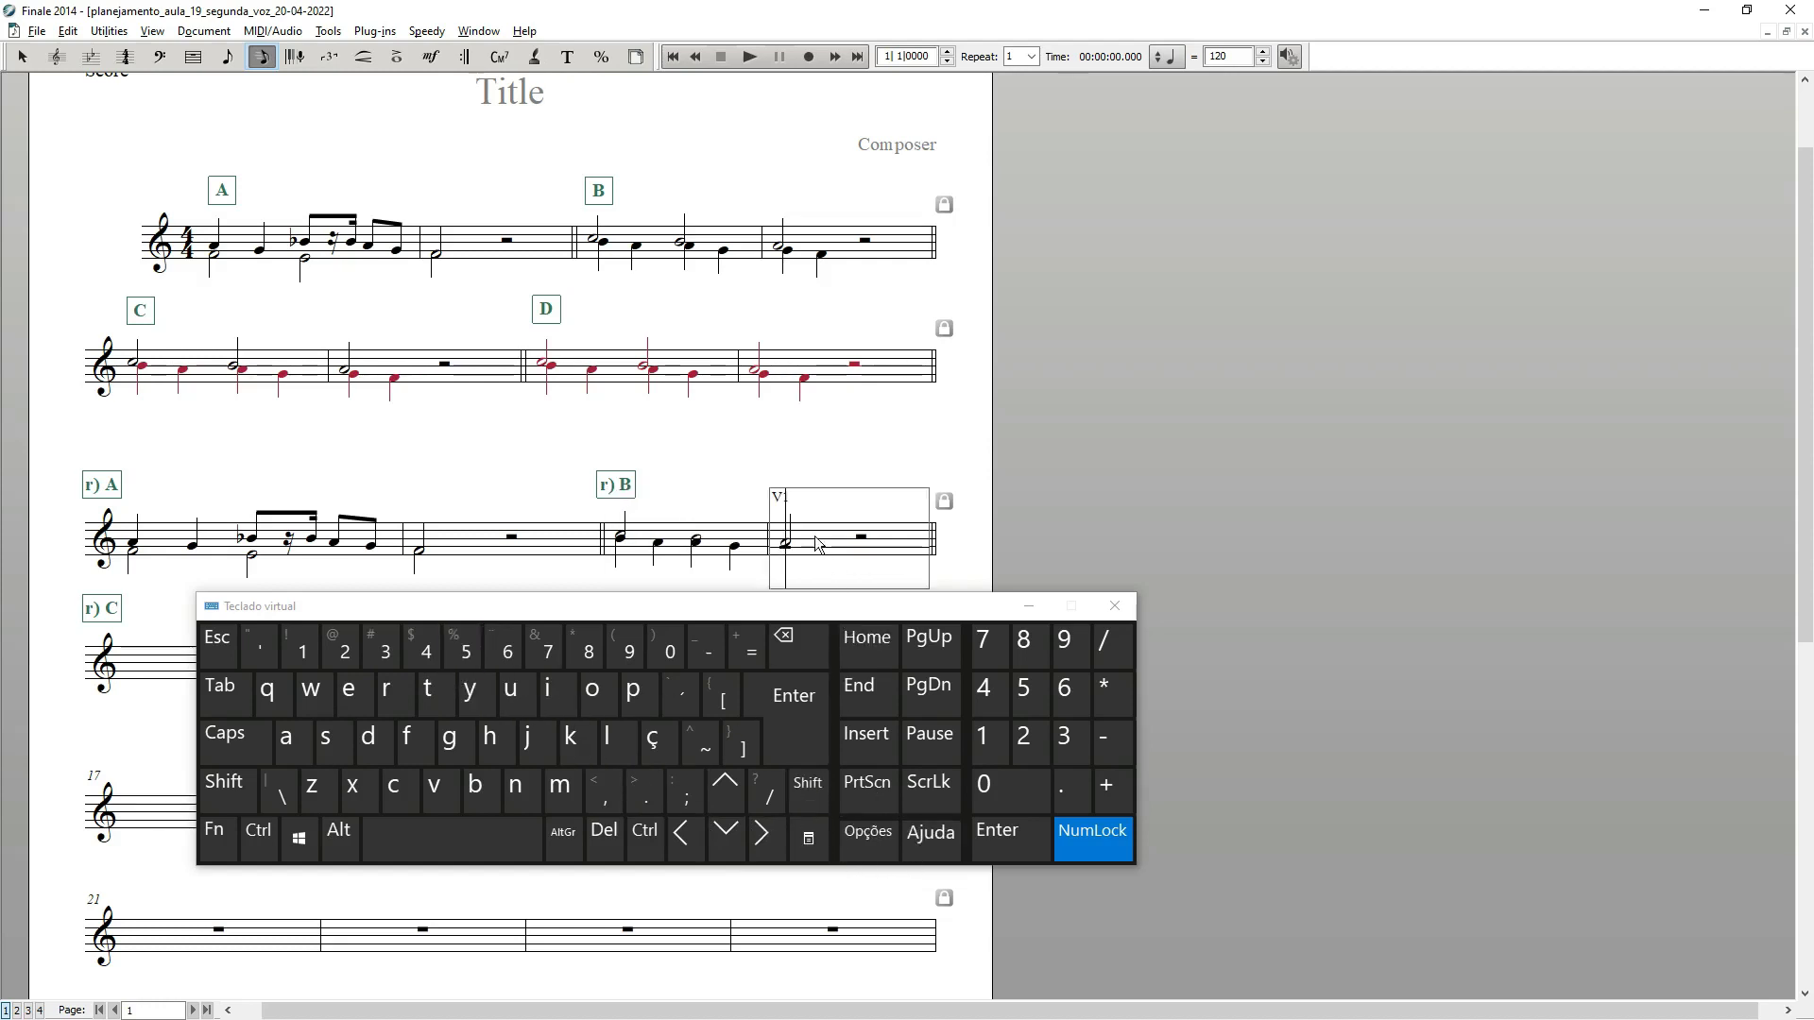
{"action": "left_click", "coordinate": [261, 652]}
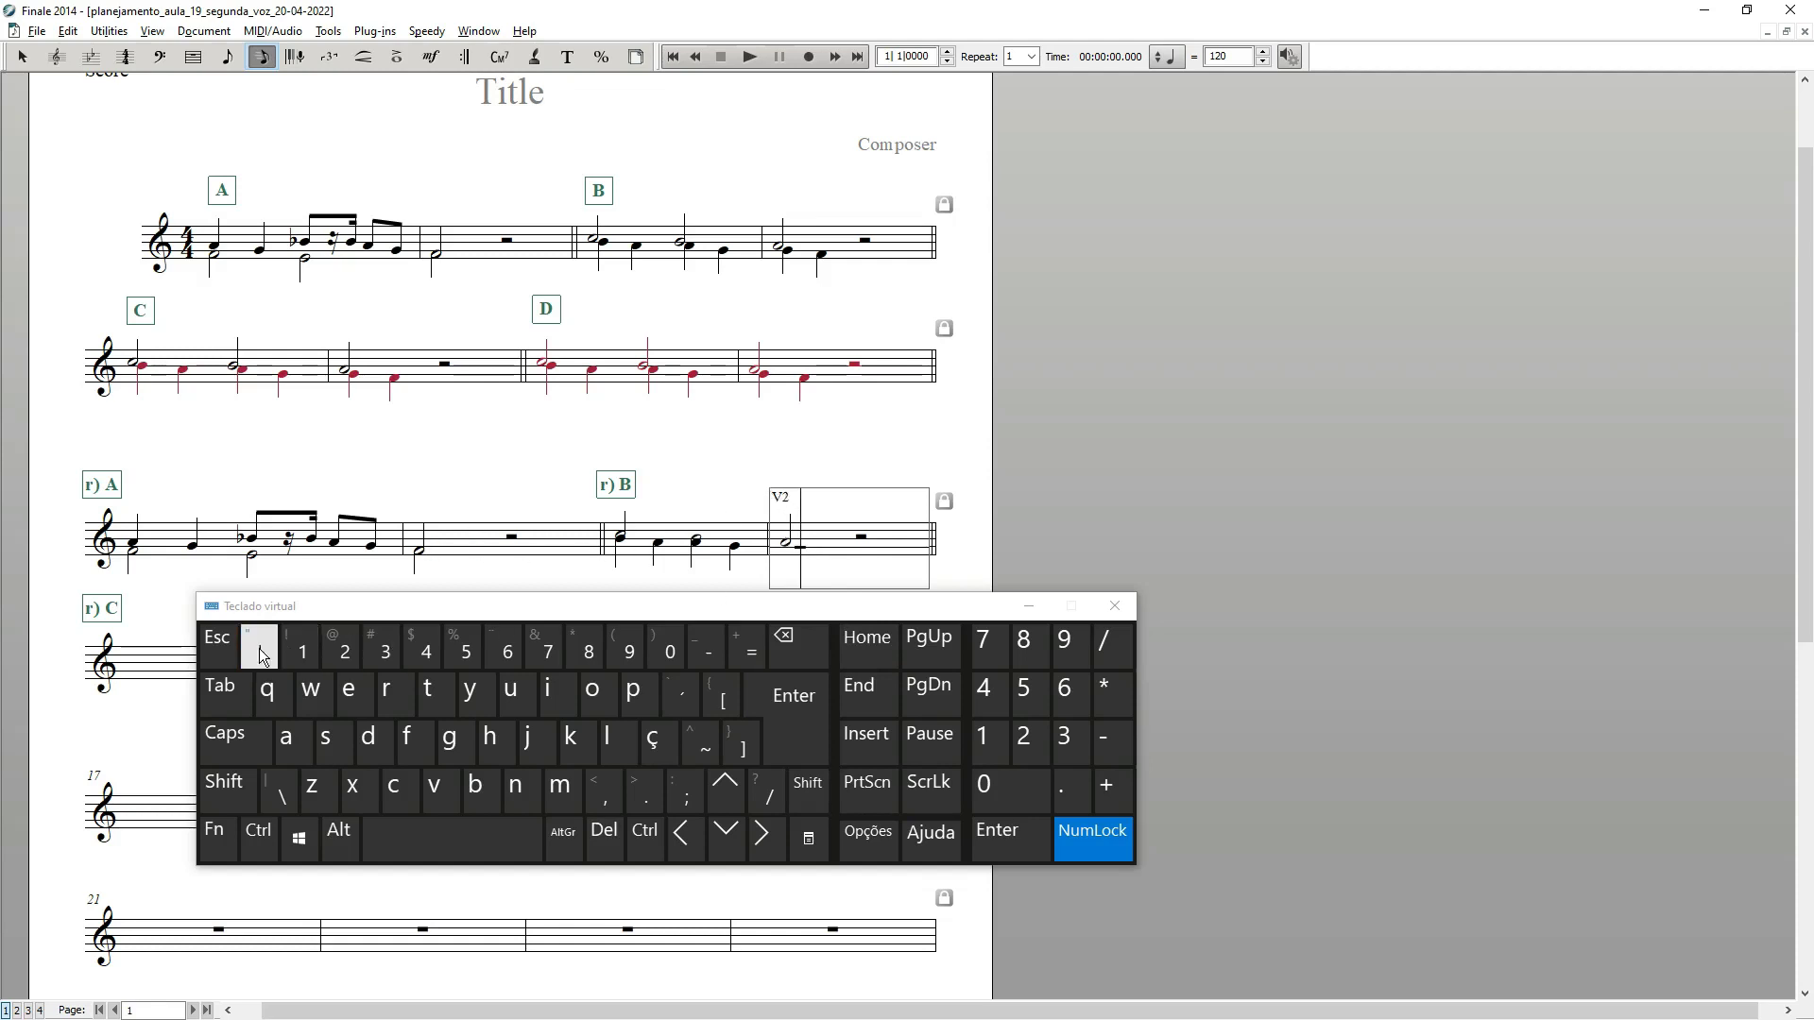
{"action": "left_click", "coordinate": [471, 655]}
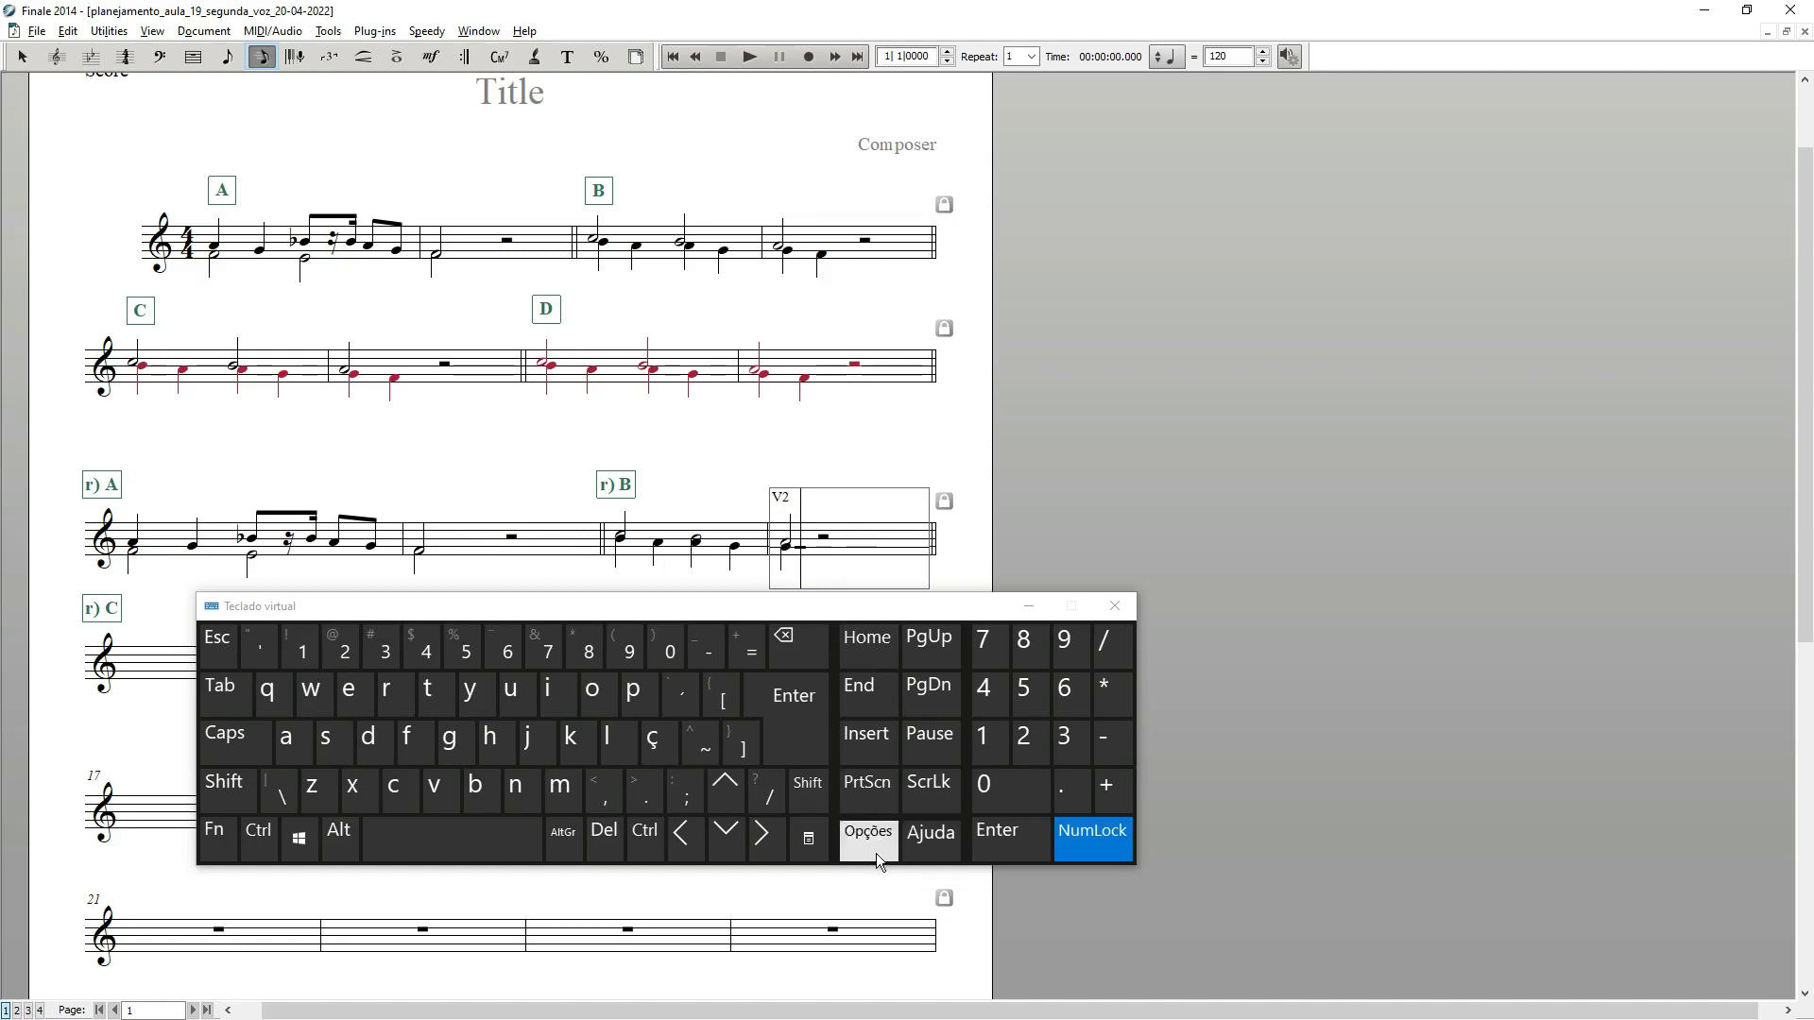
{"action": "left_click", "coordinate": [725, 844]}
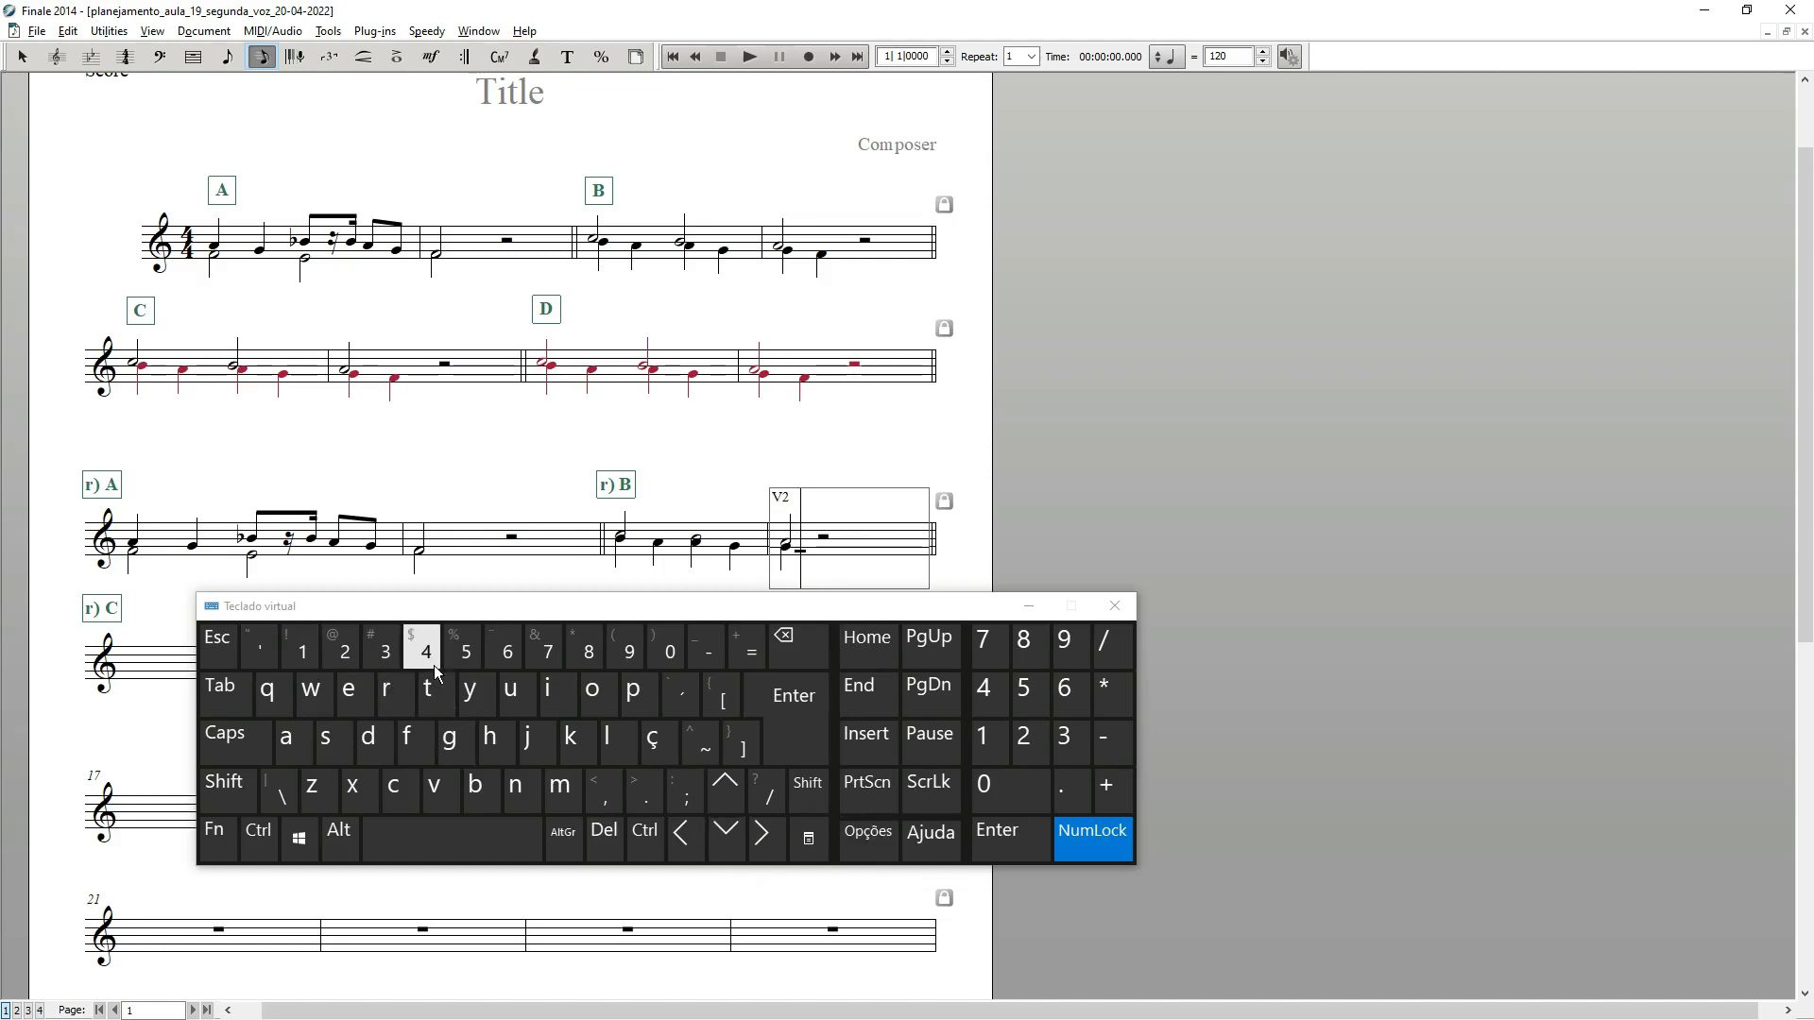
{"action": "left_click", "coordinate": [473, 662]}
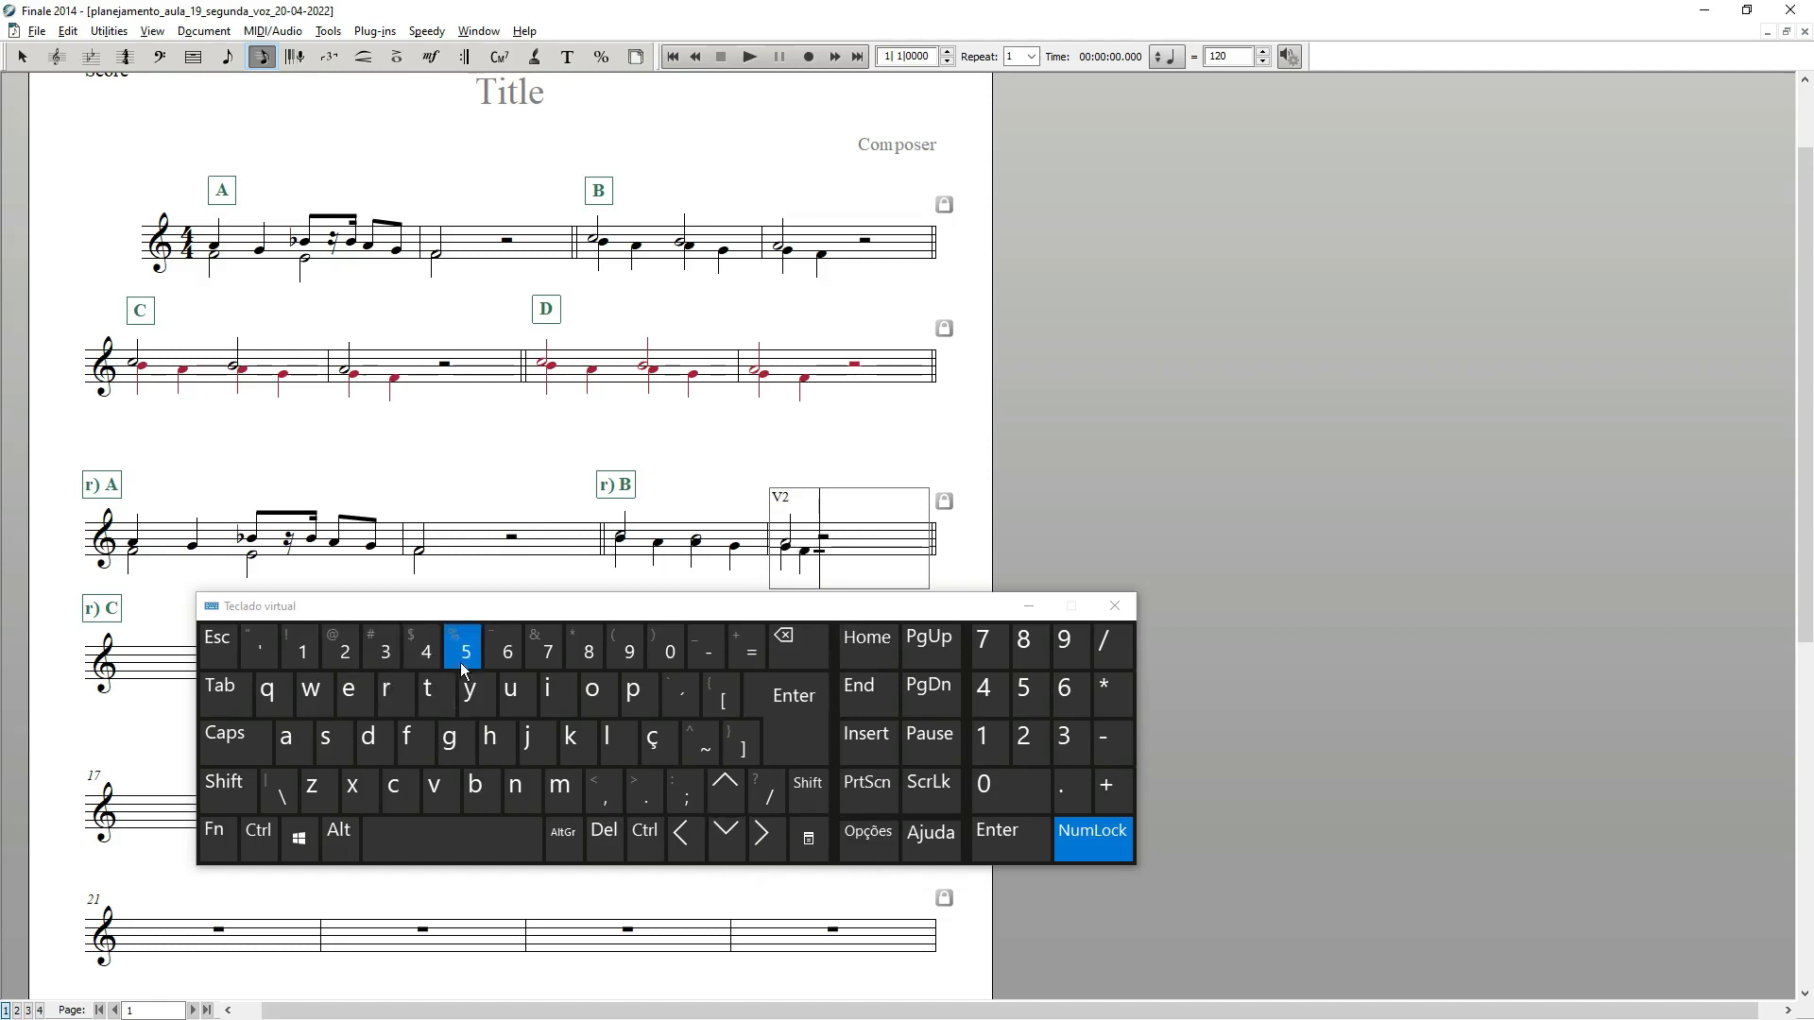
{"action": "left_click", "coordinate": [717, 463]}
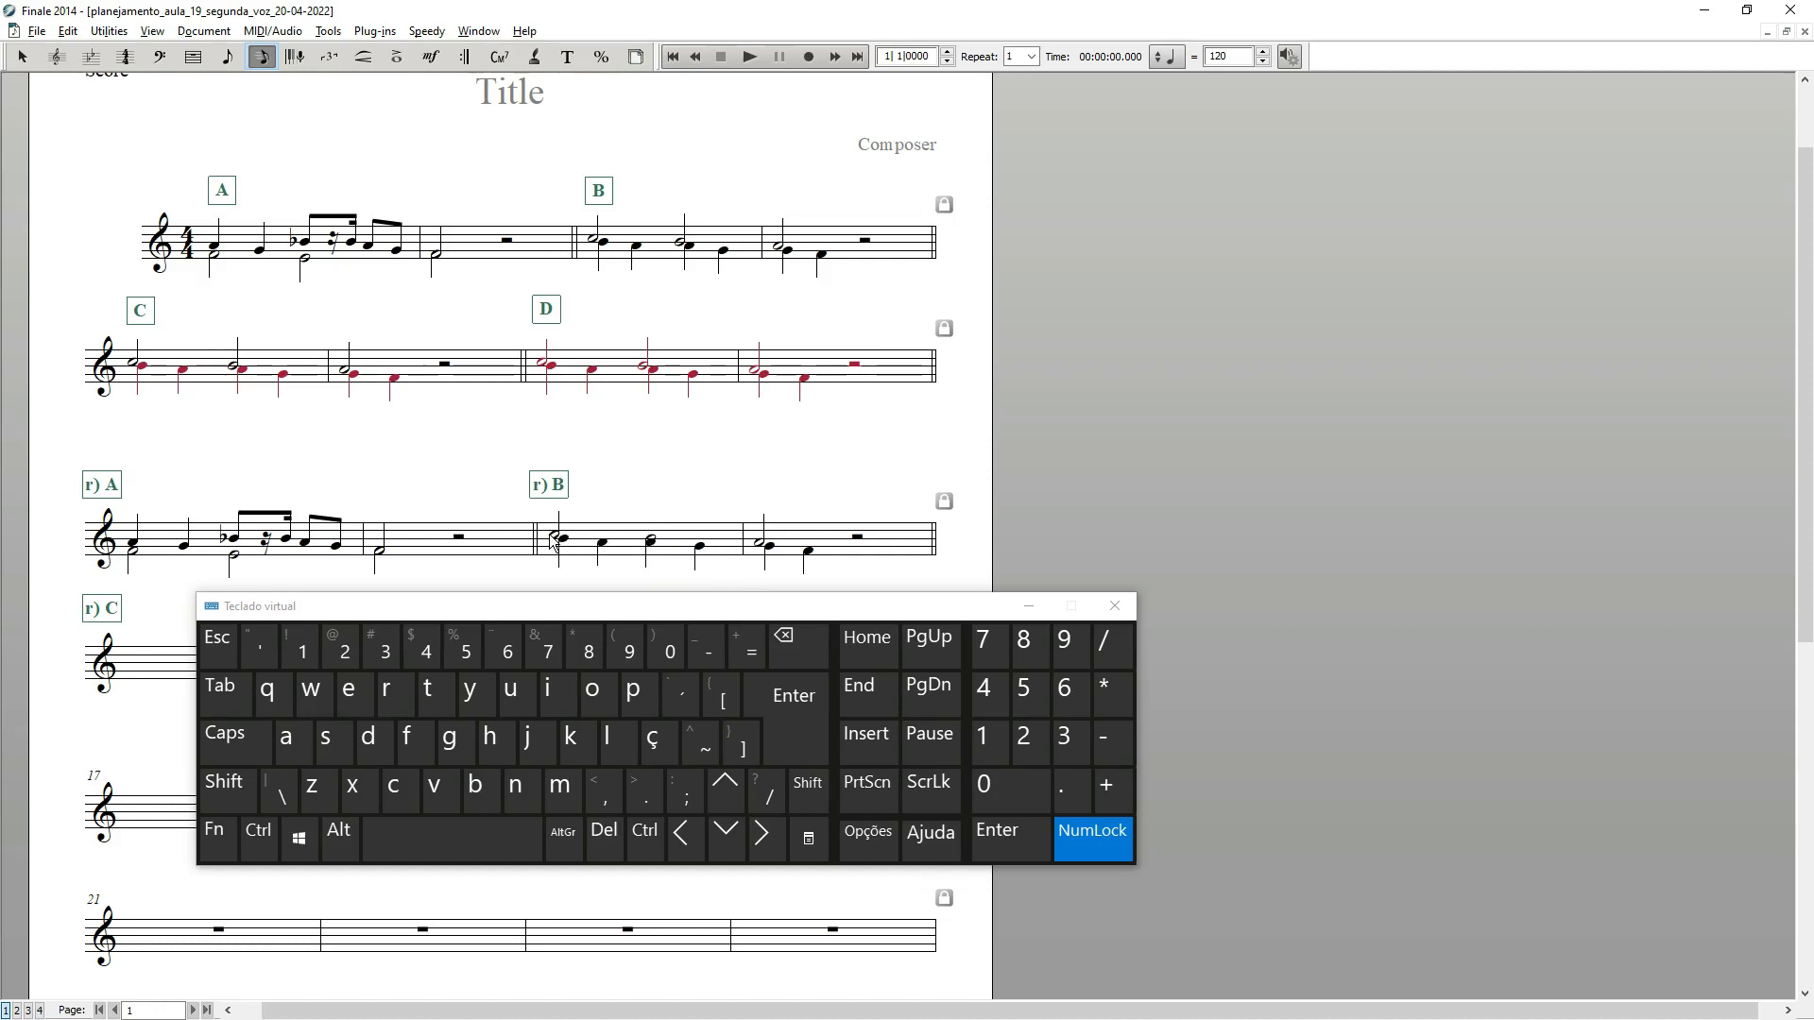
Step: In voice 1 of r) B's first measure, flip the stem of the half-note B upward
{"action": "left_click", "coordinate": [655, 546]}
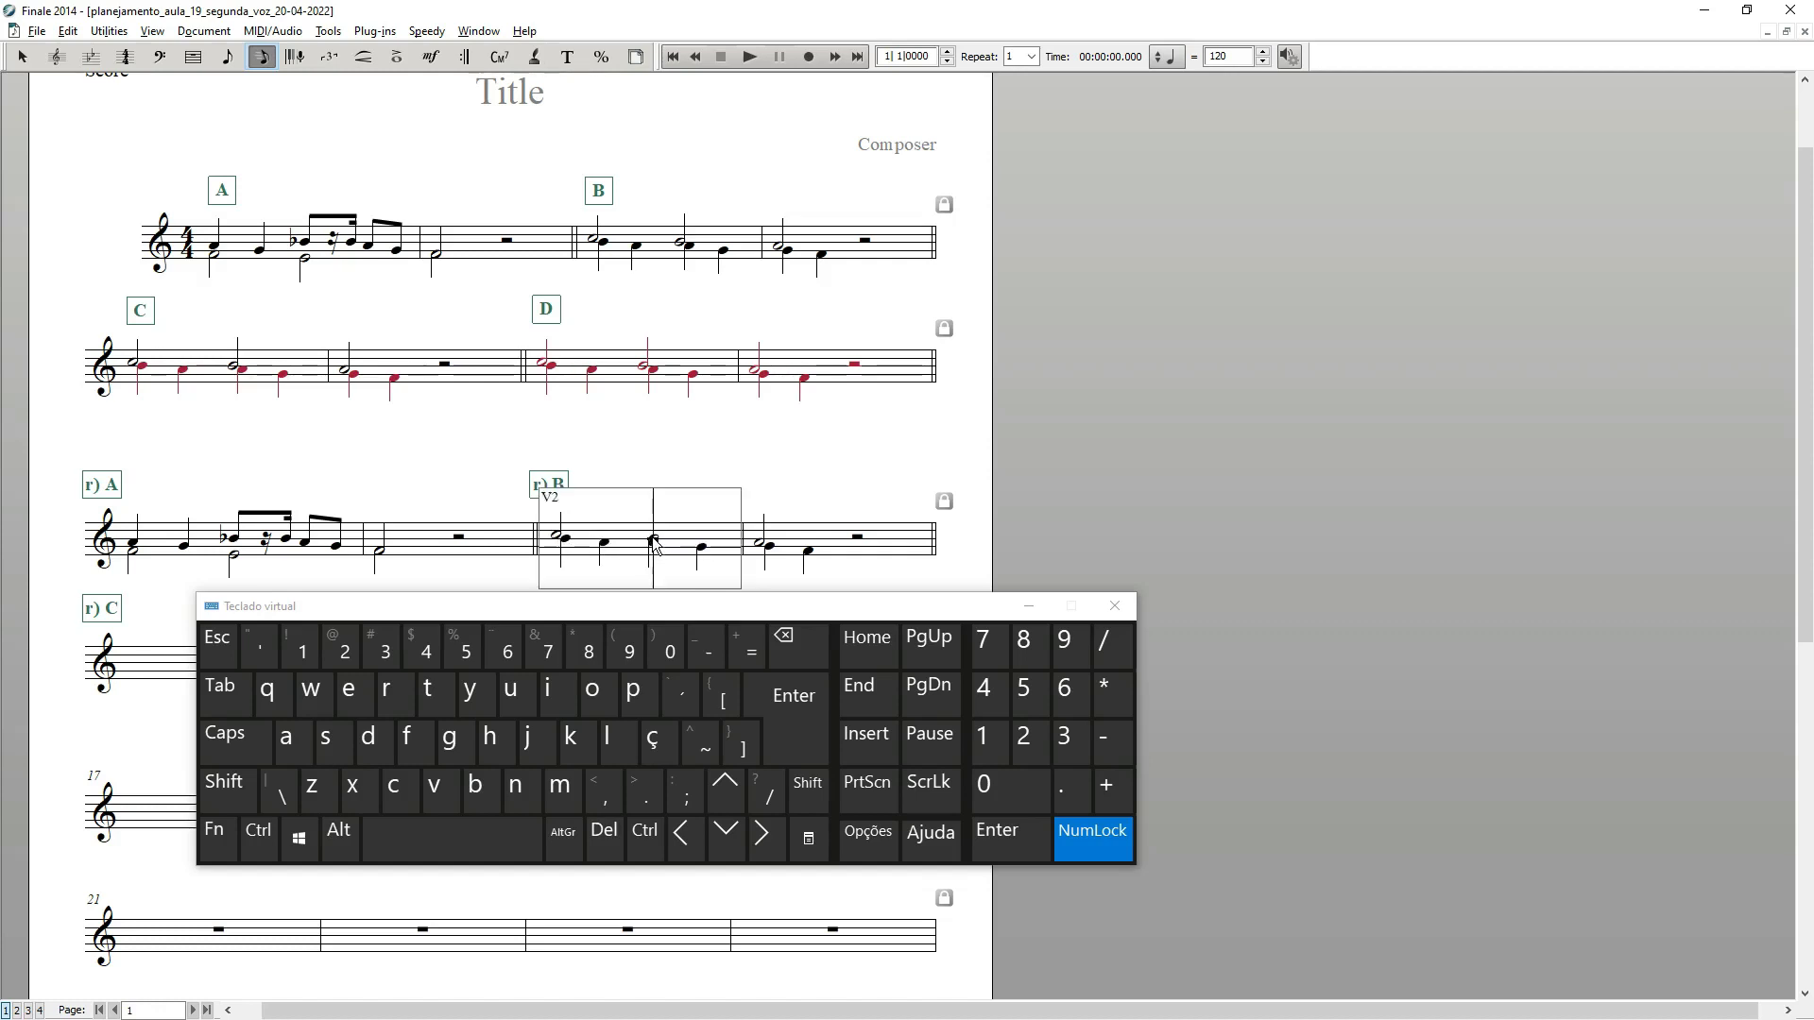
{"action": "left_click", "coordinate": [254, 652]}
{"action": "left_click", "coordinate": [805, 482]}
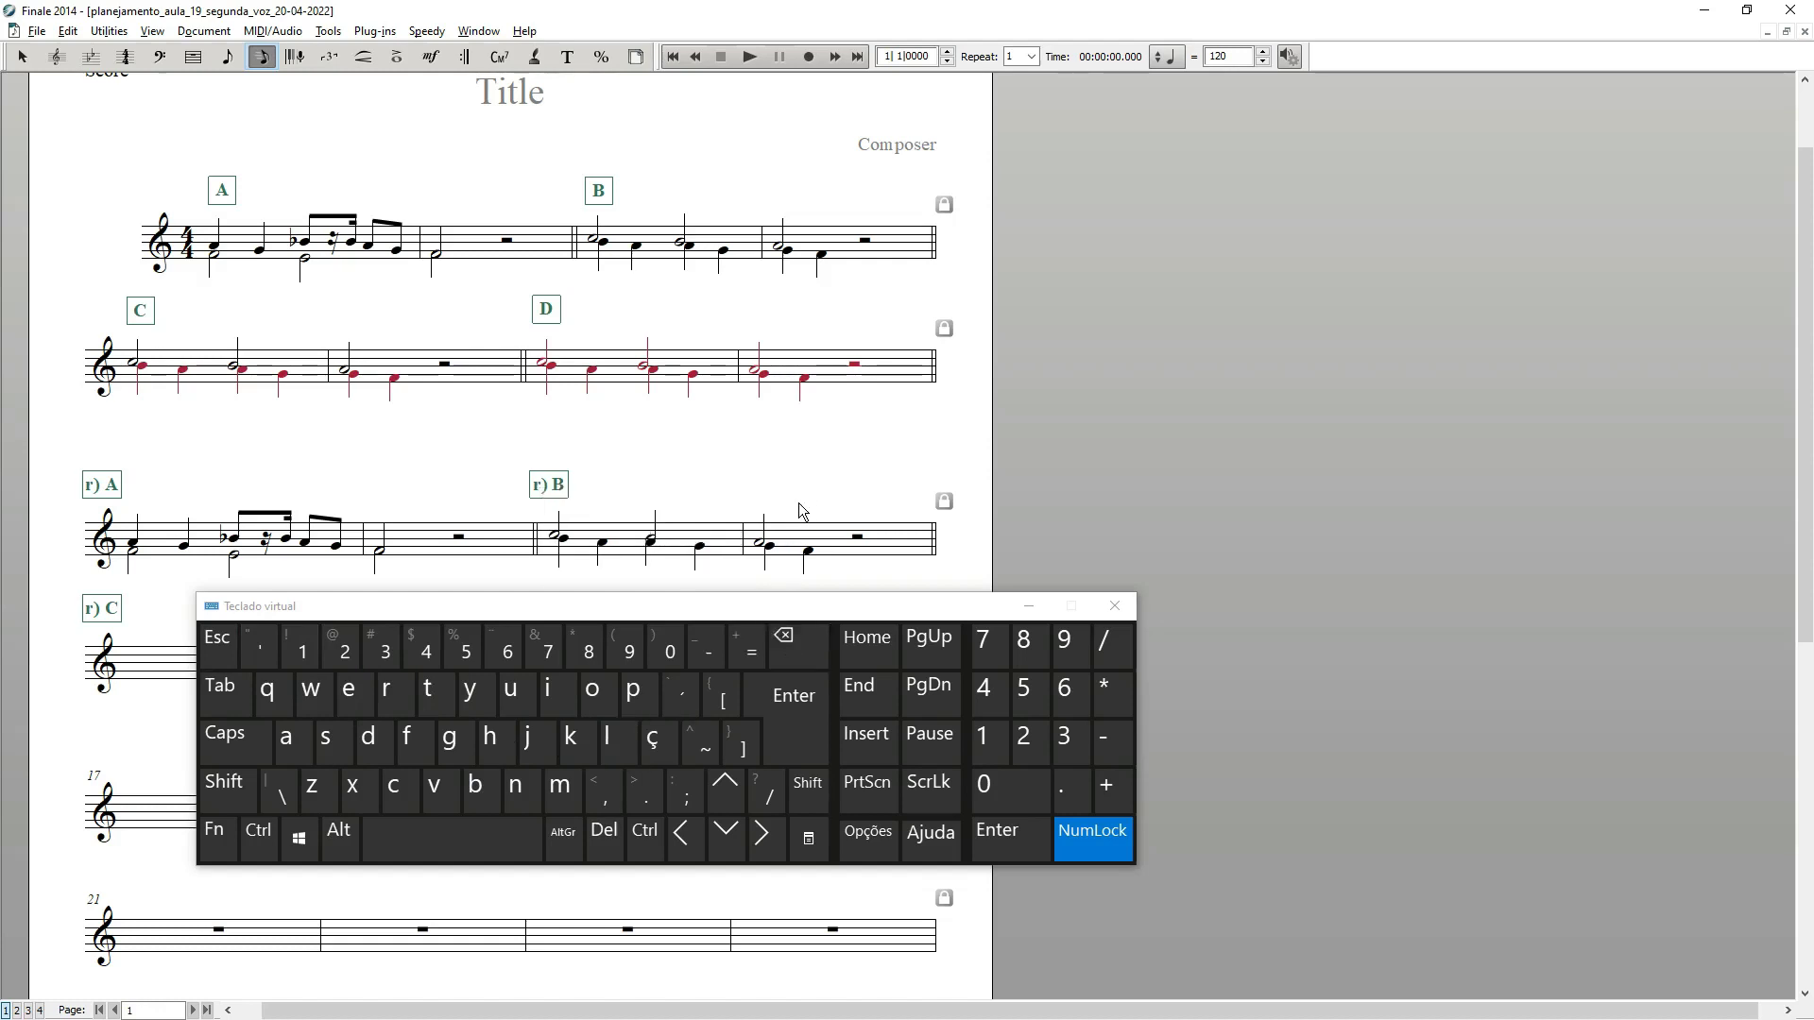
Step: Separate the overlapping noteheads of half-note B and quarter-note A on the third beat of r) B's first measure
{"action": "left_click", "coordinate": [655, 550]}
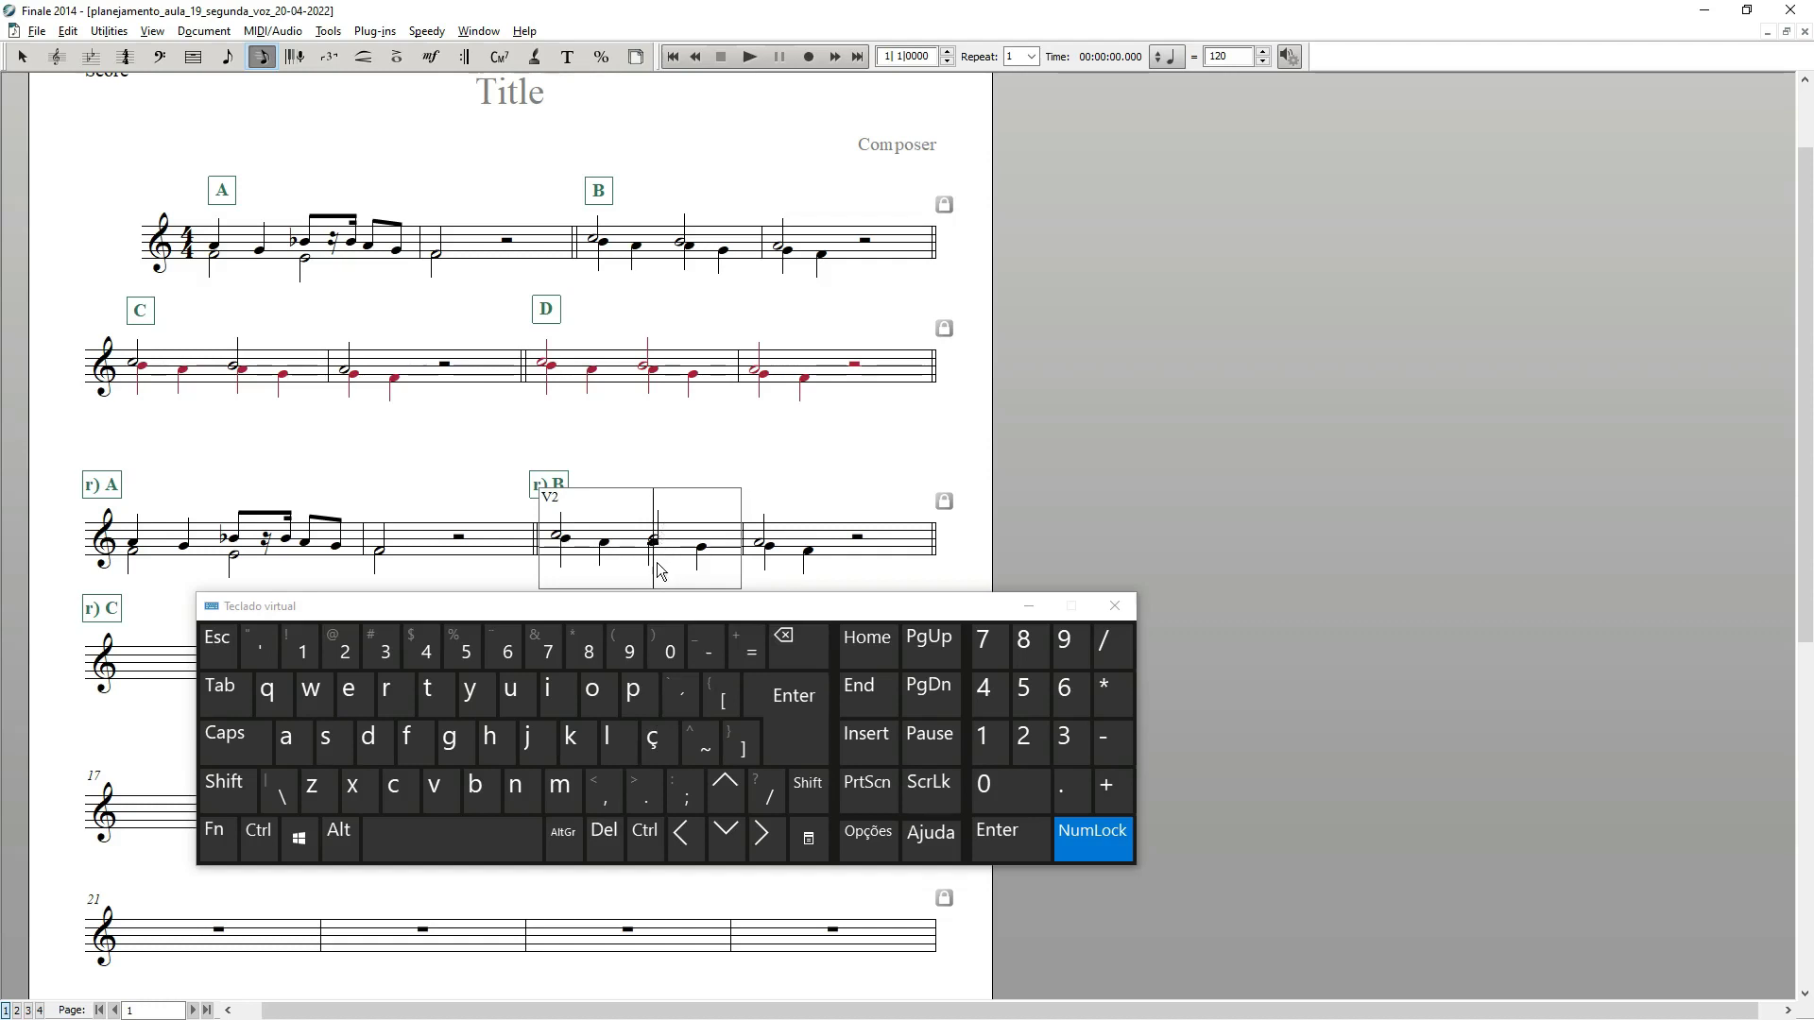
{"action": "left_click", "coordinate": [700, 418]}
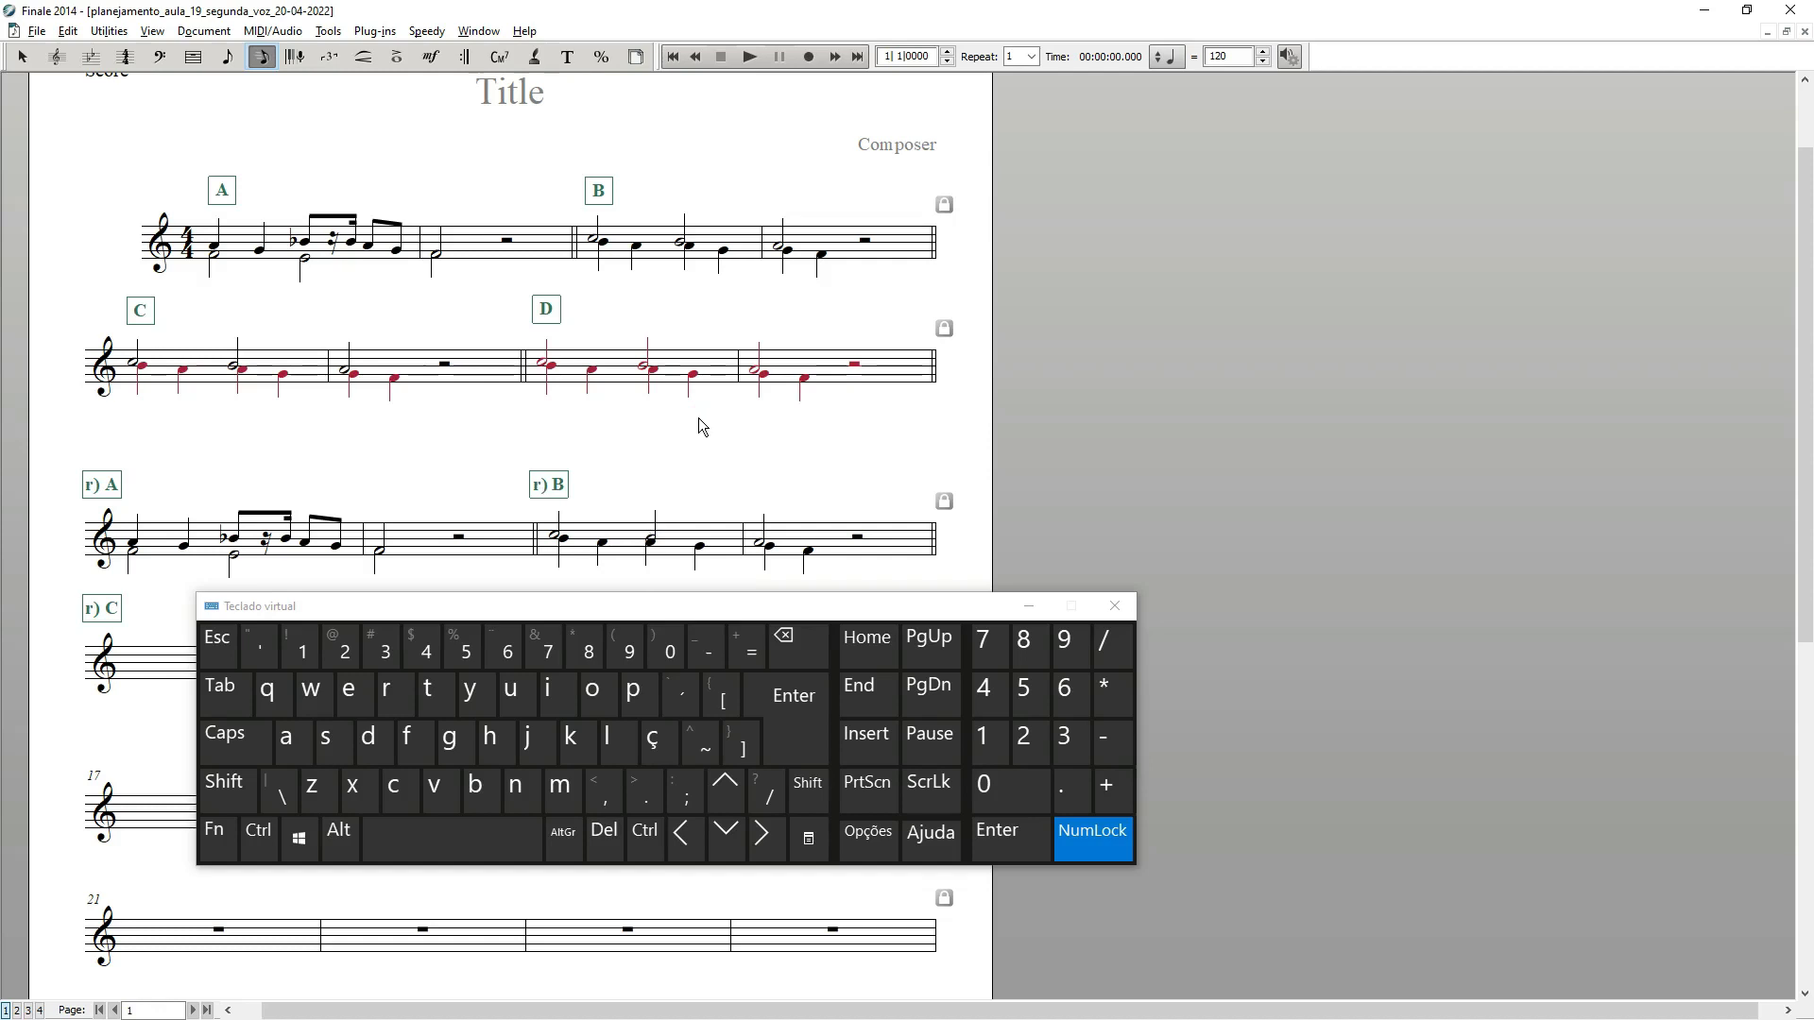
{"action": "left_click", "coordinate": [651, 546]}
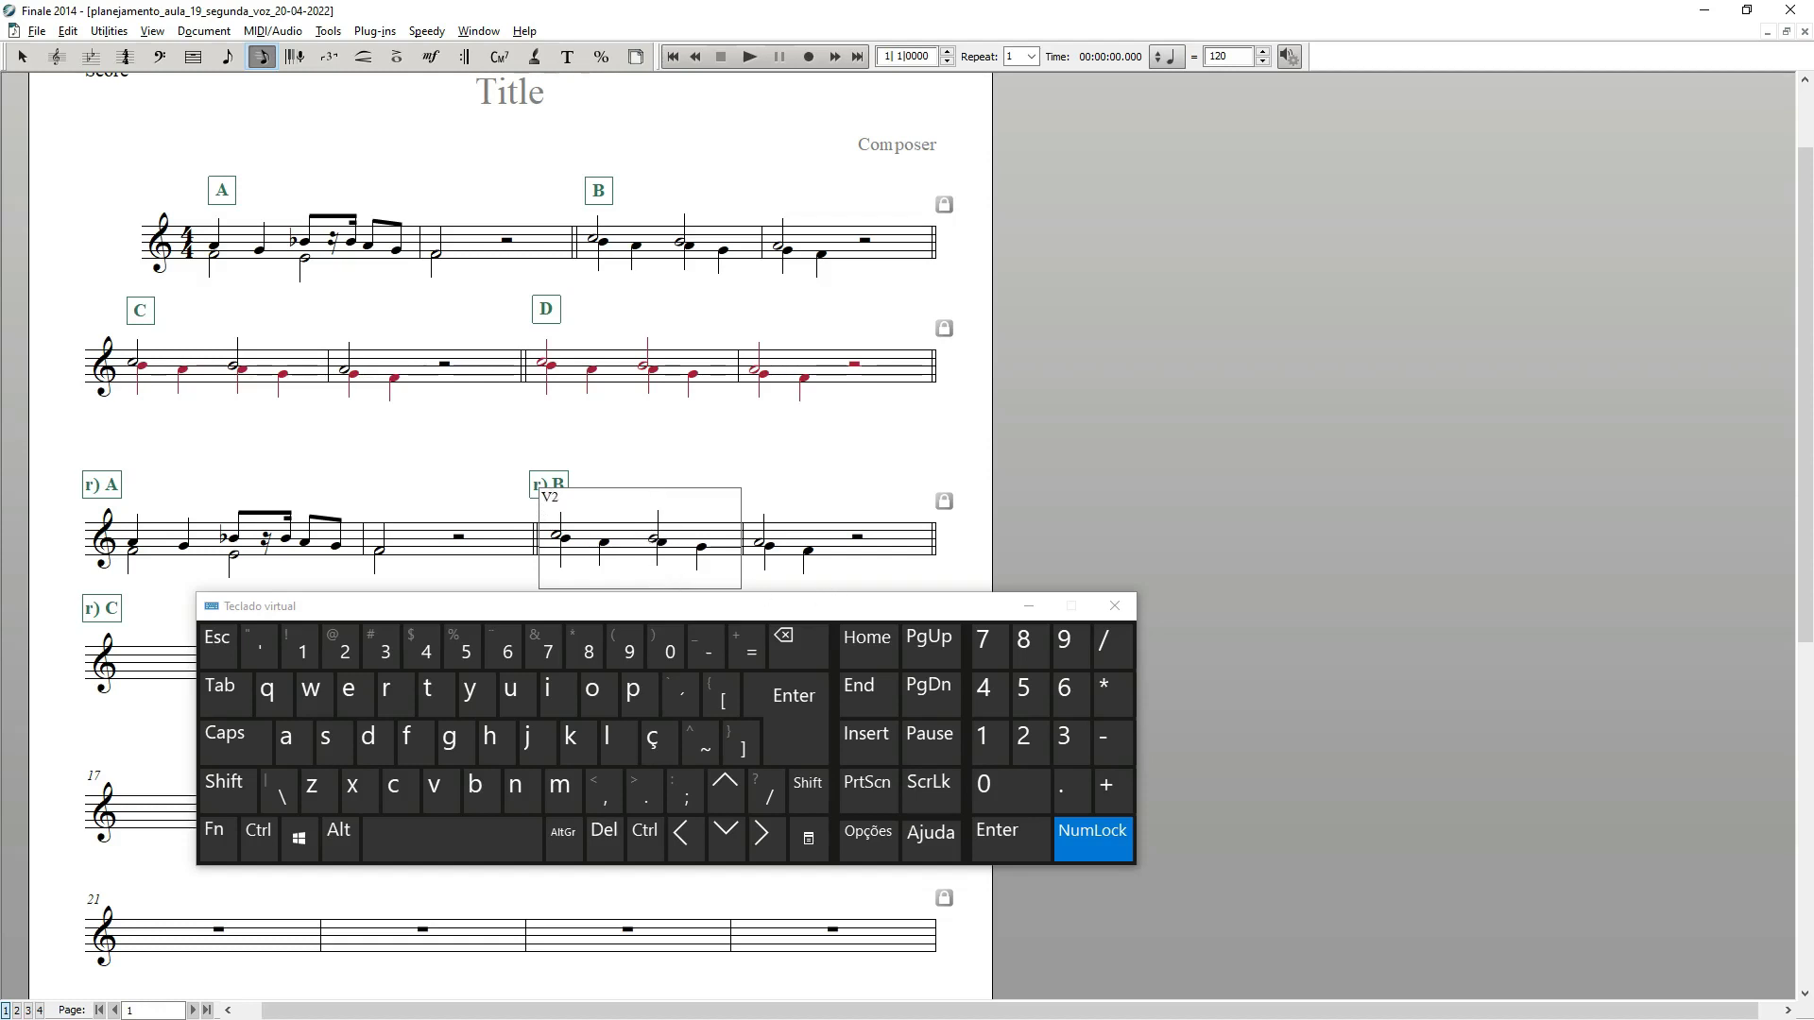
{"action": "left_click", "coordinate": [695, 427]}
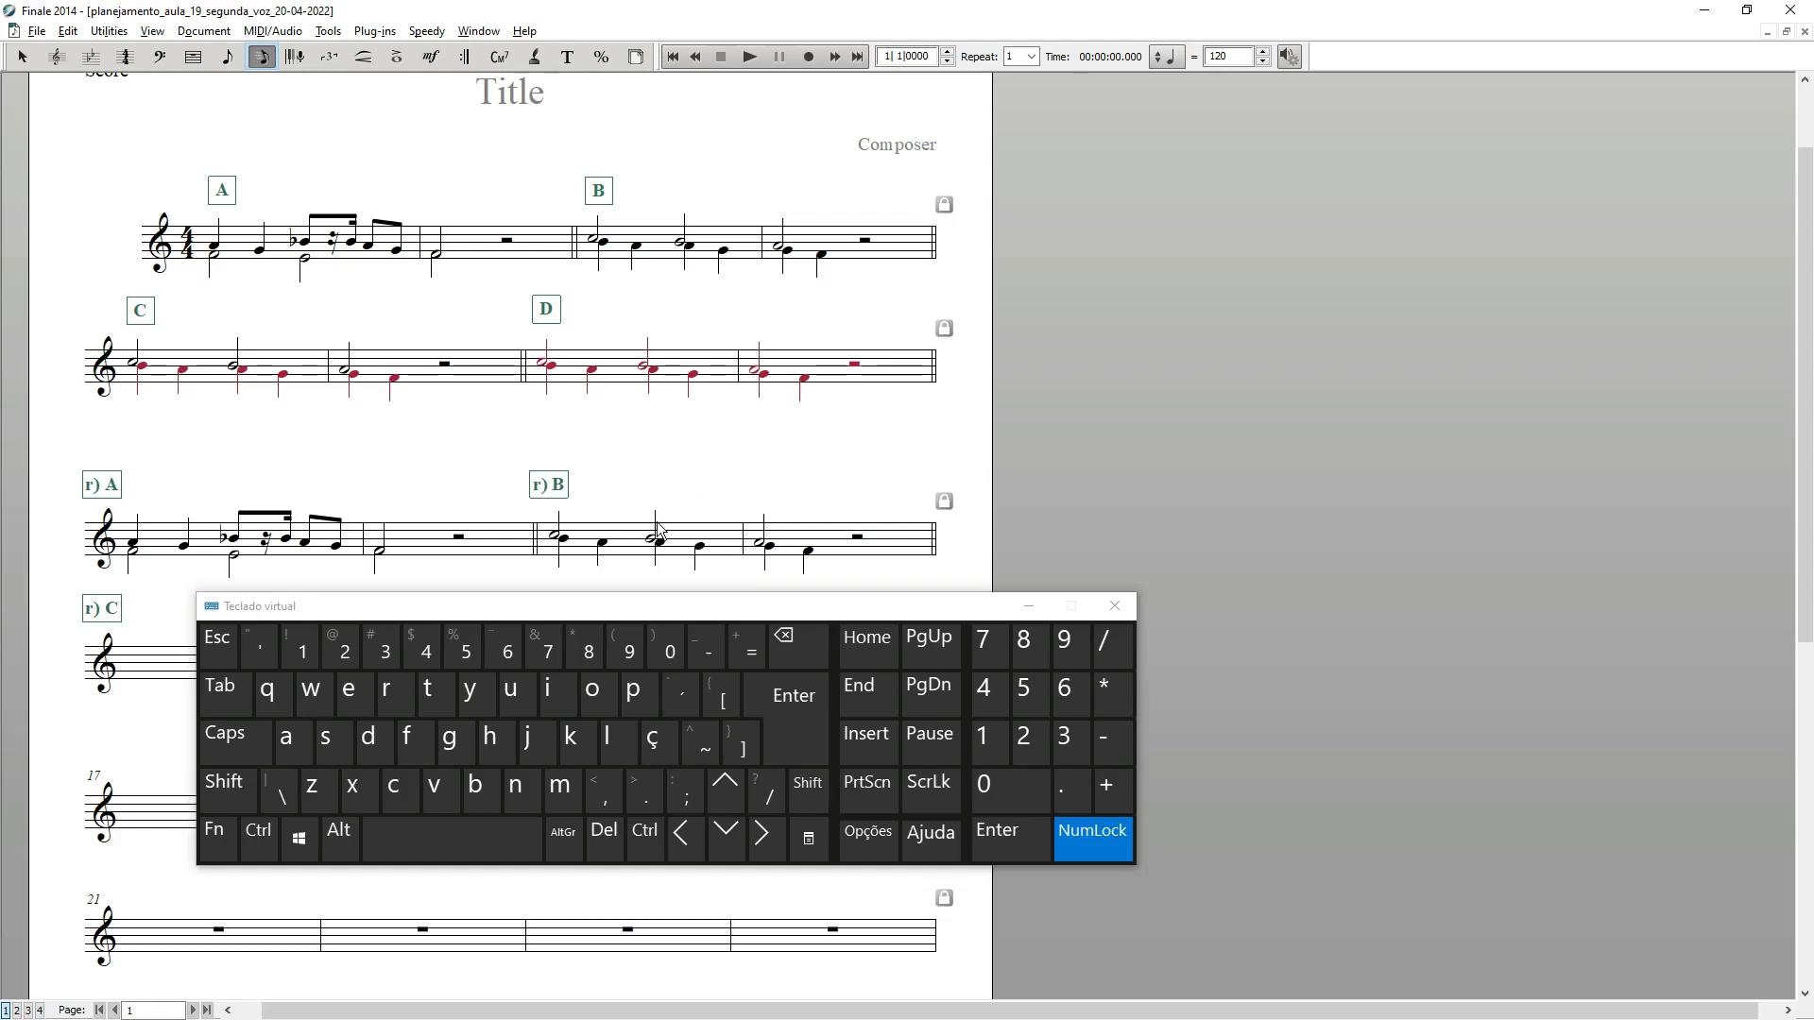
Step: On layer 1 of r) C, enter half notes C and B in the first measure and a half-note A in the second
{"action": "left_click_drag", "start_coordinate": [599, 607], "coordinate": [655, 711]}
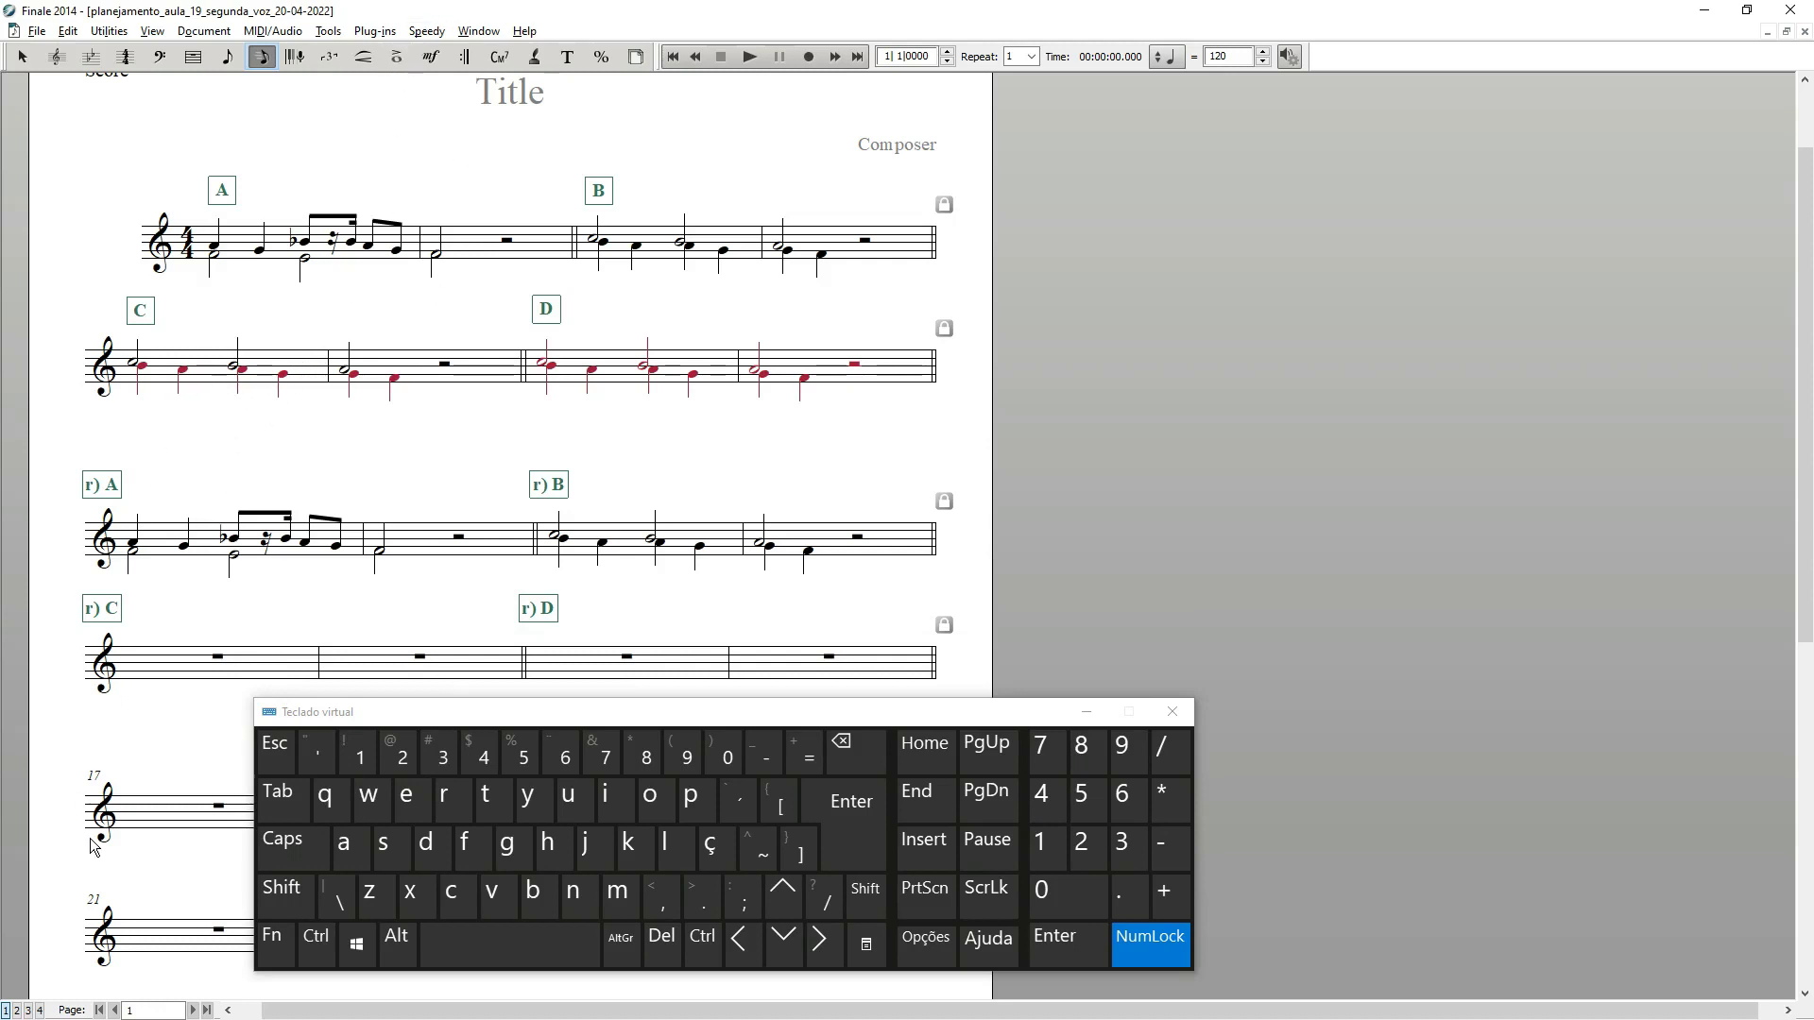
{"action": "left_click", "coordinate": [158, 667]}
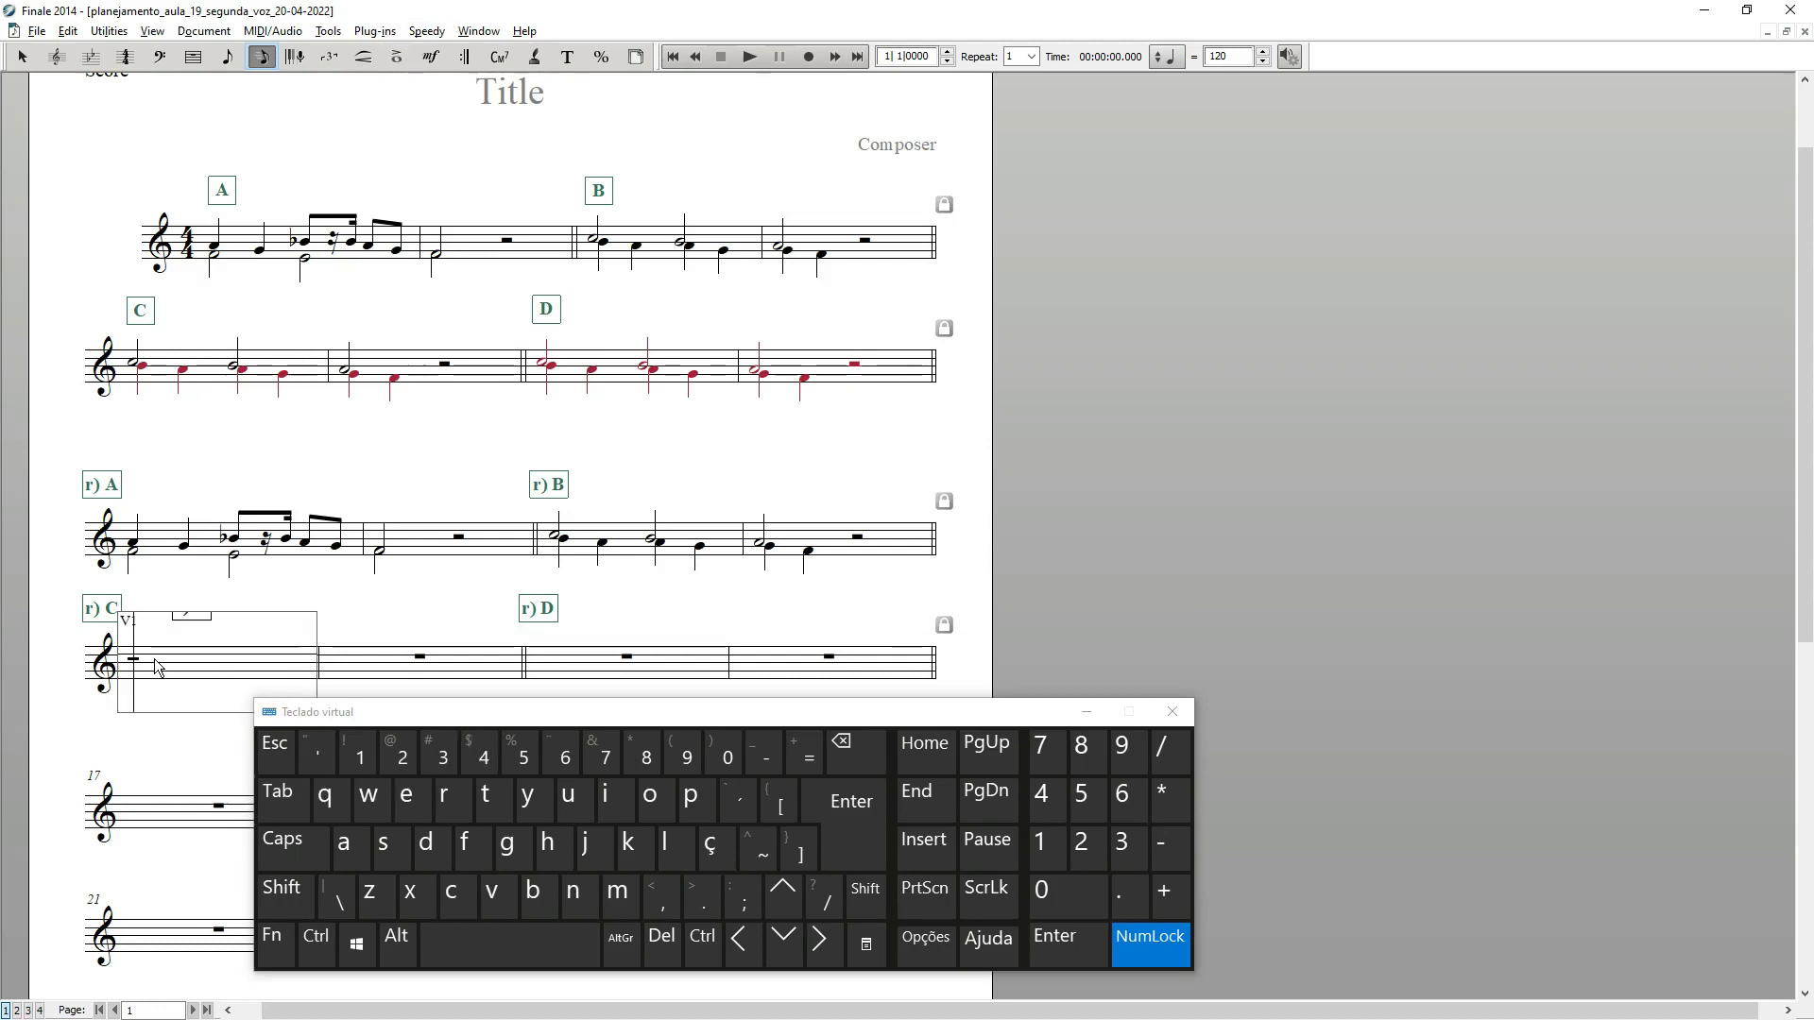
{"action": "left_click", "coordinate": [567, 759]}
{"action": "left_click", "coordinate": [784, 949]}
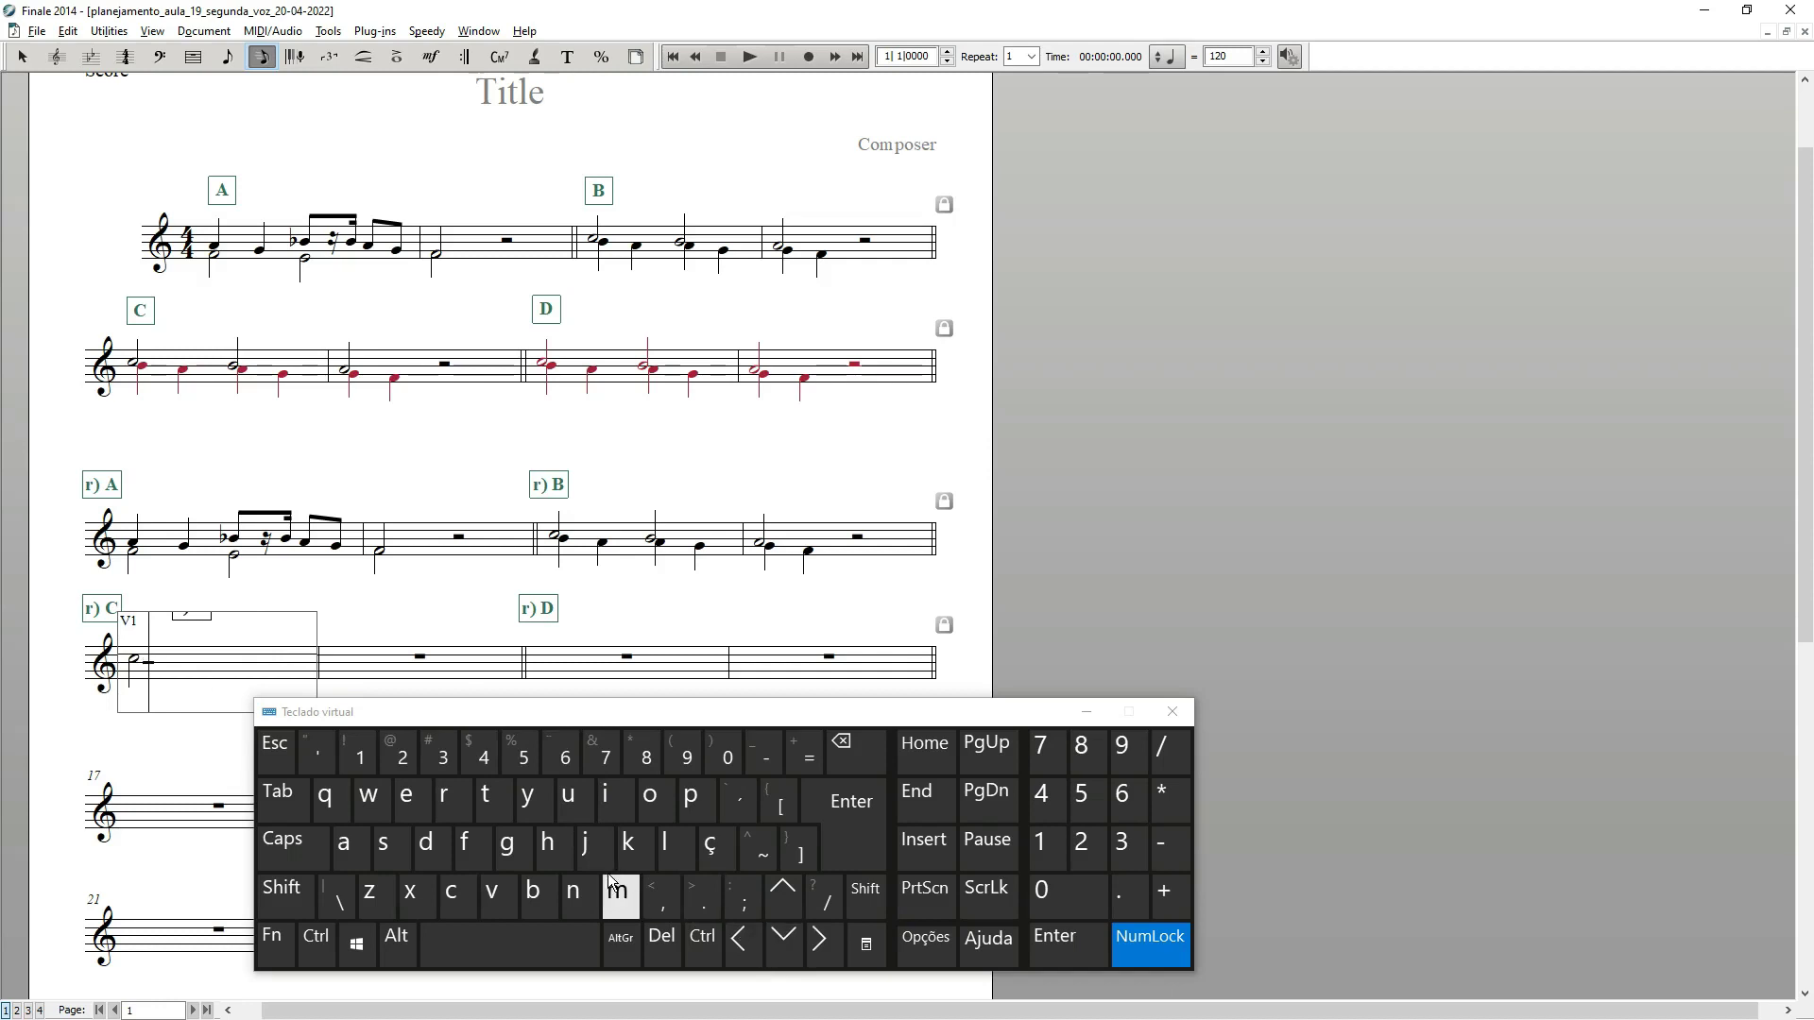
{"action": "left_click", "coordinate": [565, 765]}
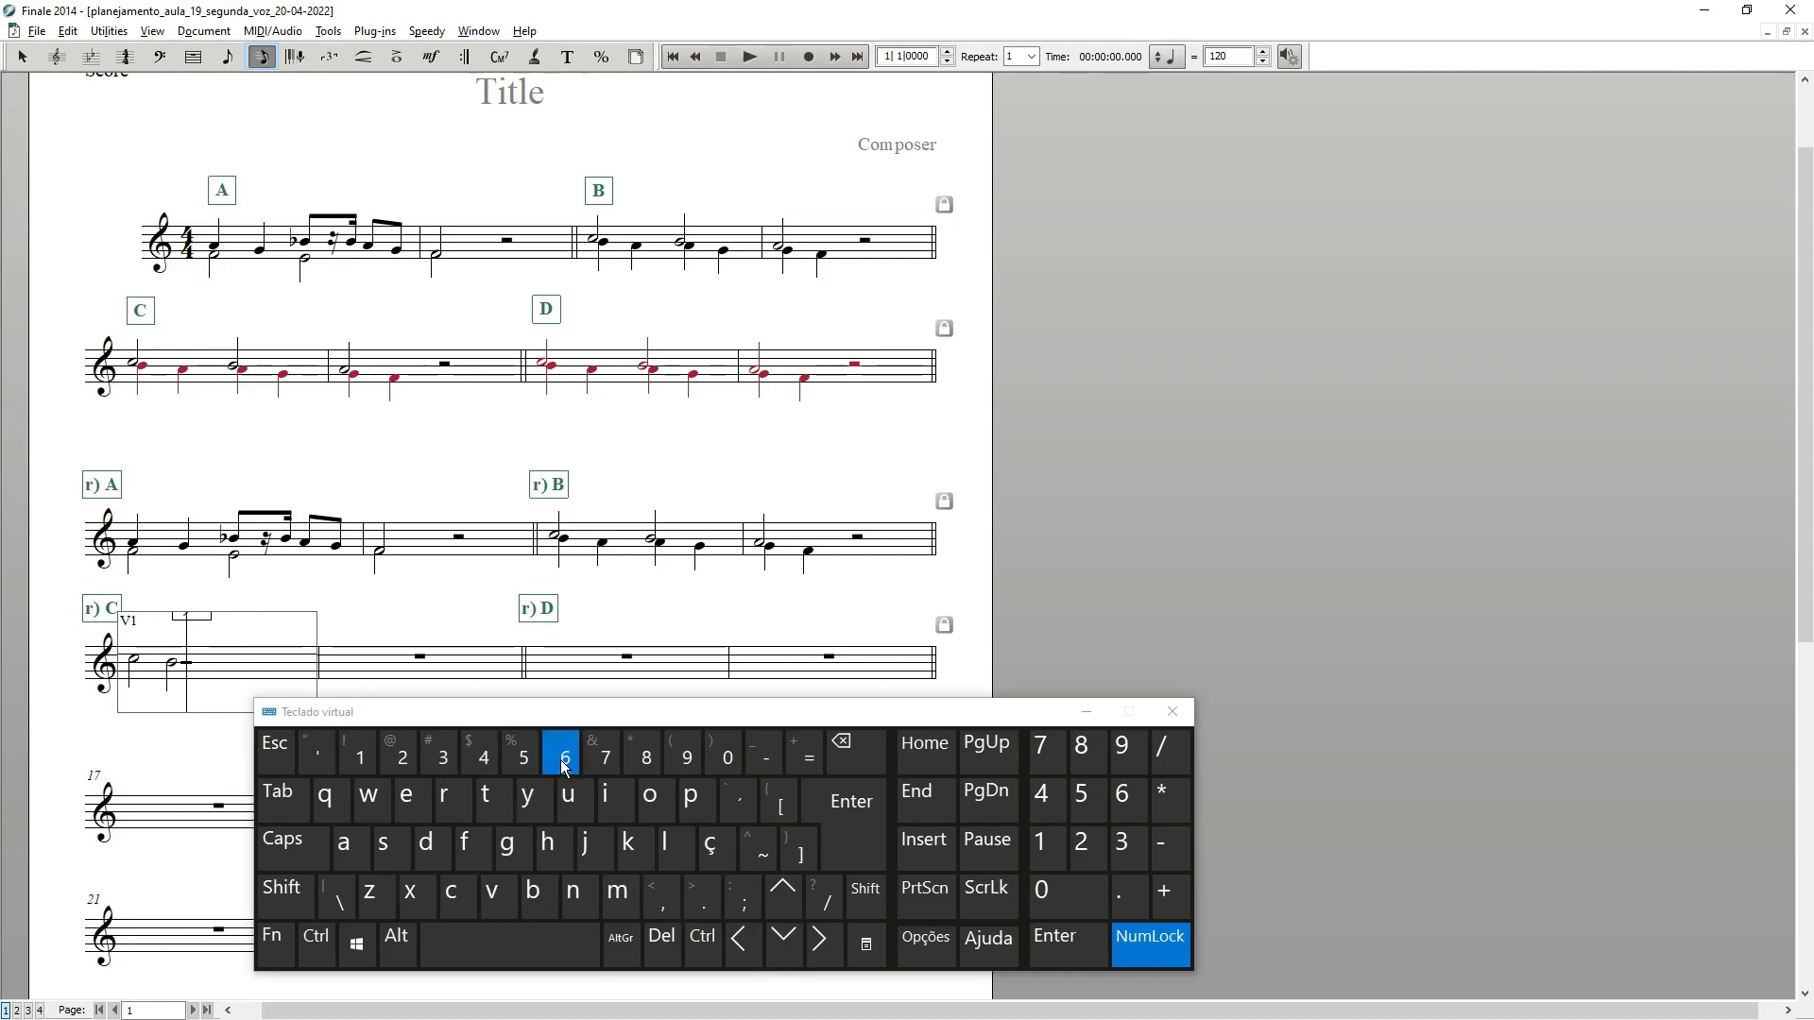
{"action": "left_click", "coordinate": [784, 950]}
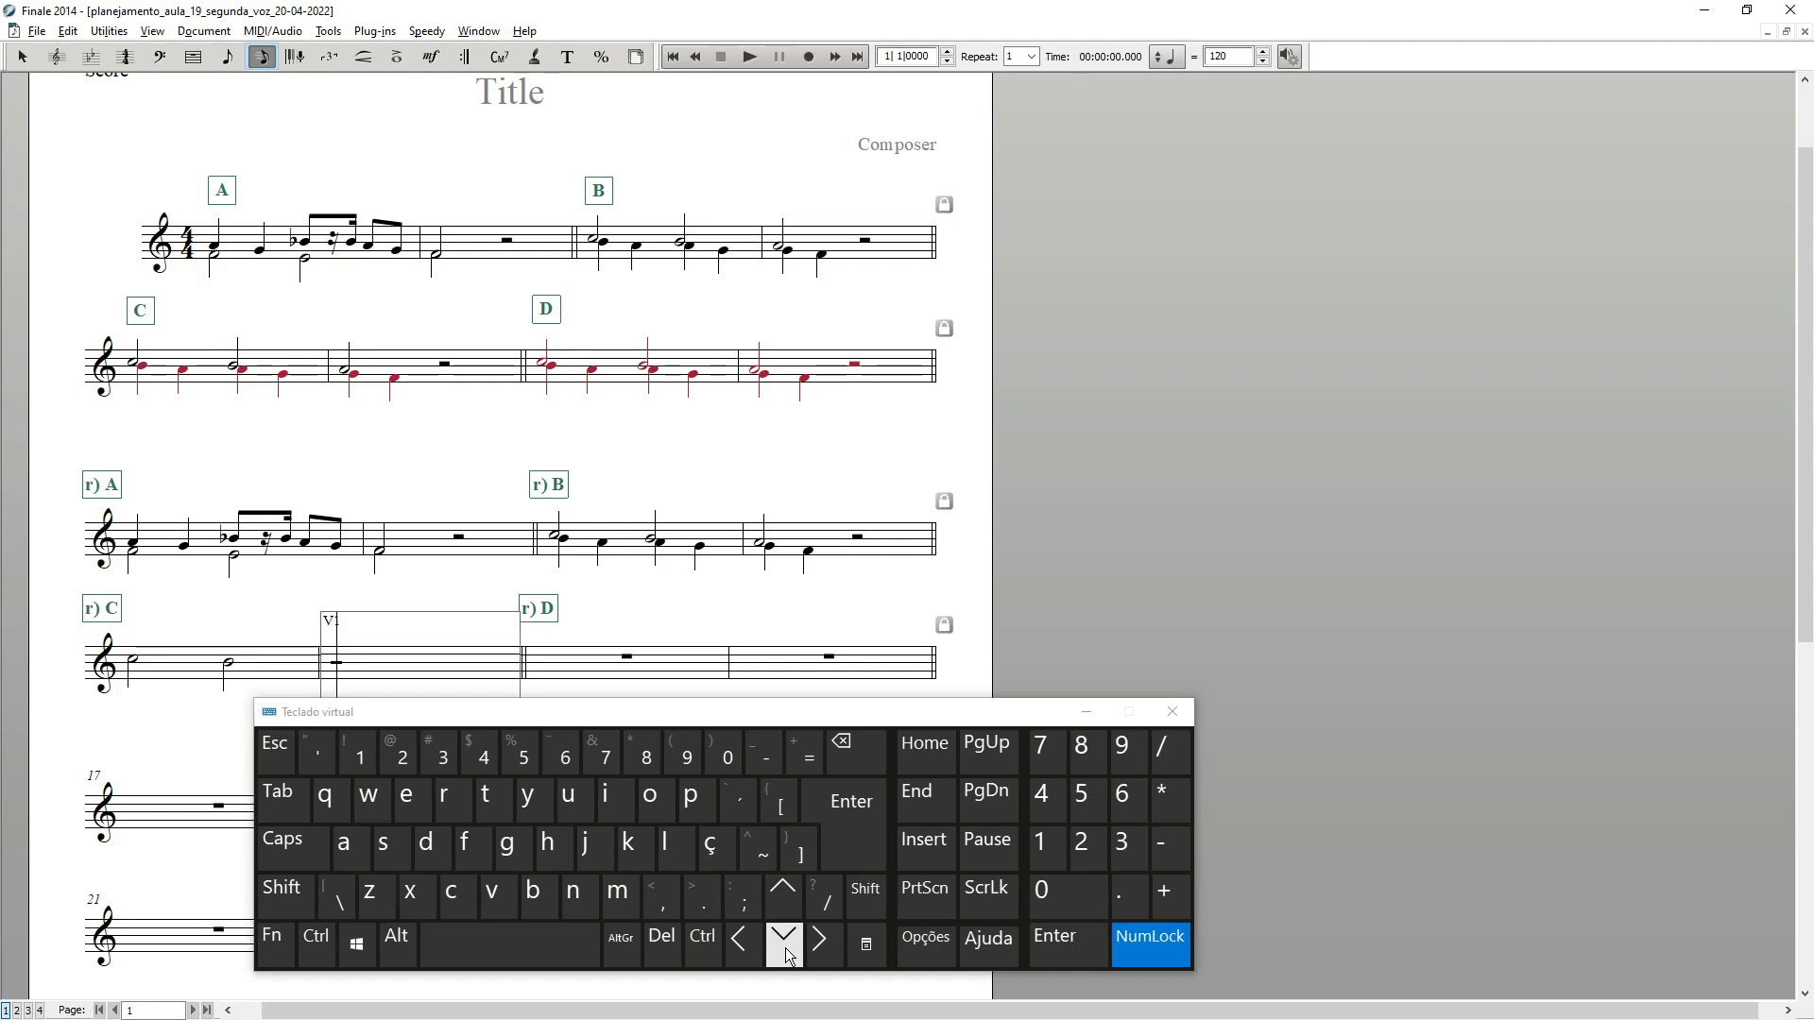
{"action": "left_click", "coordinate": [785, 950]}
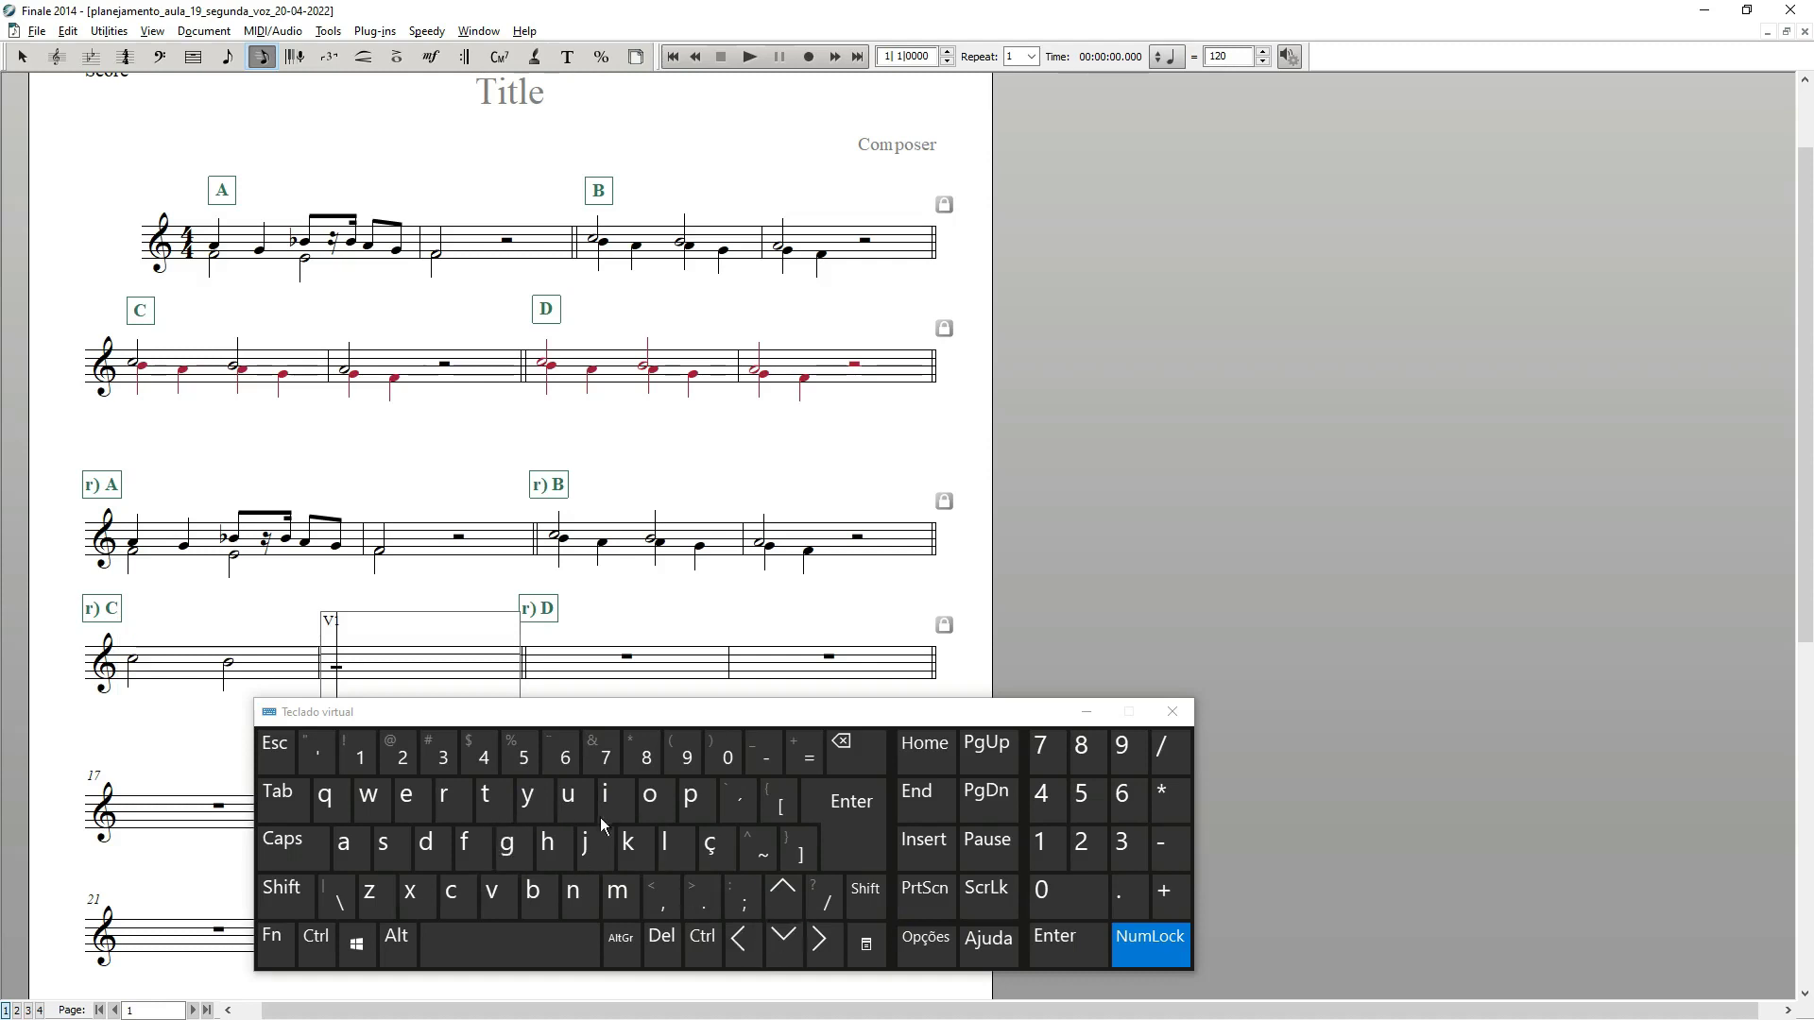
{"action": "left_click", "coordinate": [565, 766]}
{"action": "left_click", "coordinate": [753, 947]}
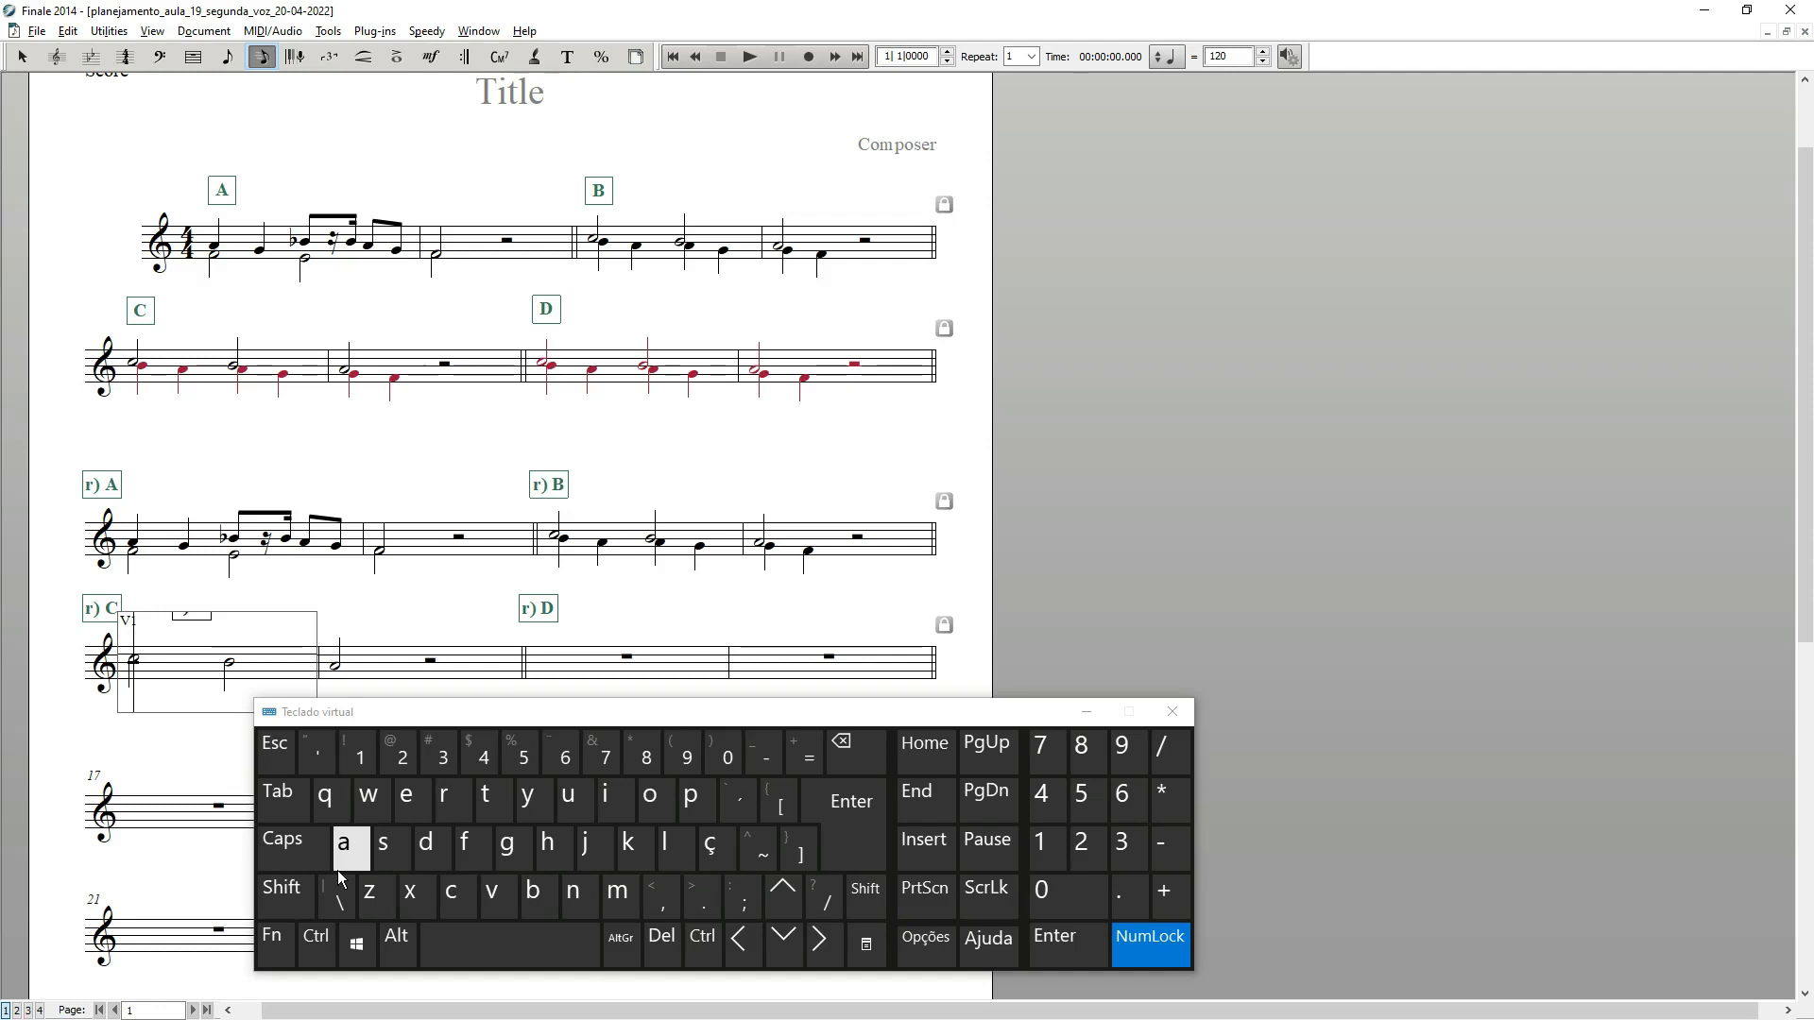
Step: Make layer 2 the active layer for the first measure of r) C
{"action": "key", "text": "alt+shift"}
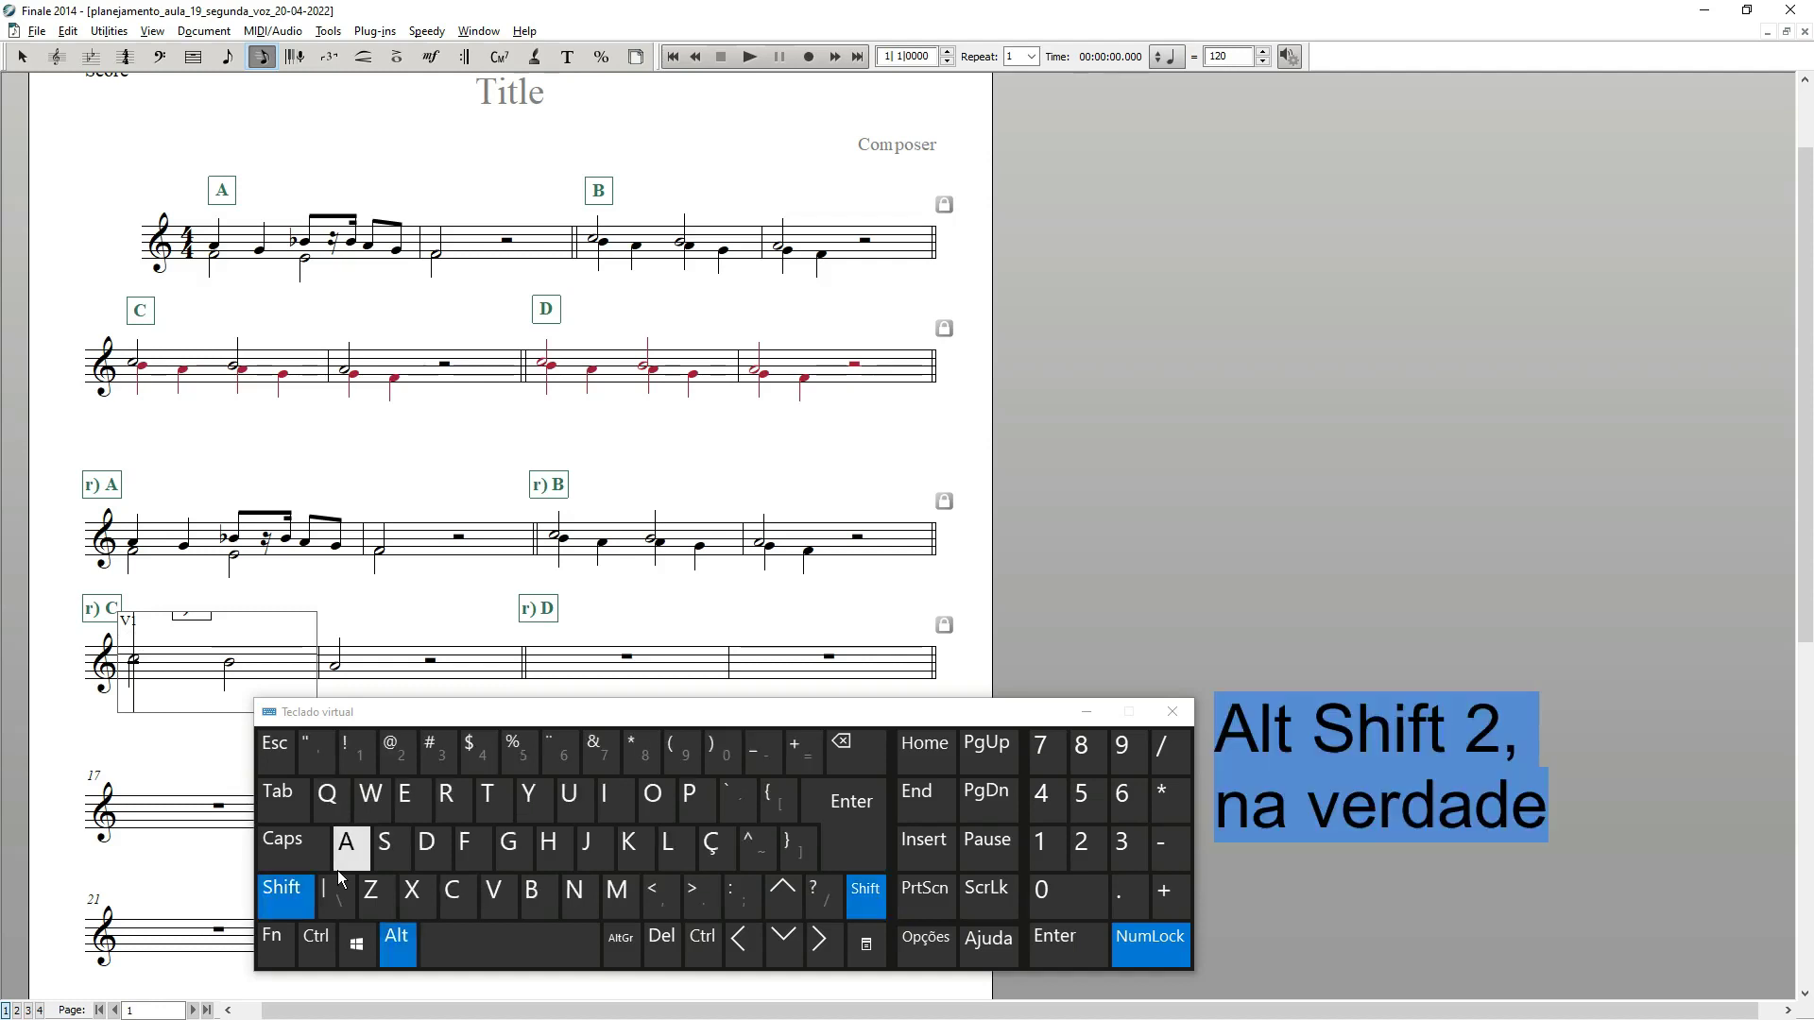
{"action": "left_click", "coordinate": [383, 767]}
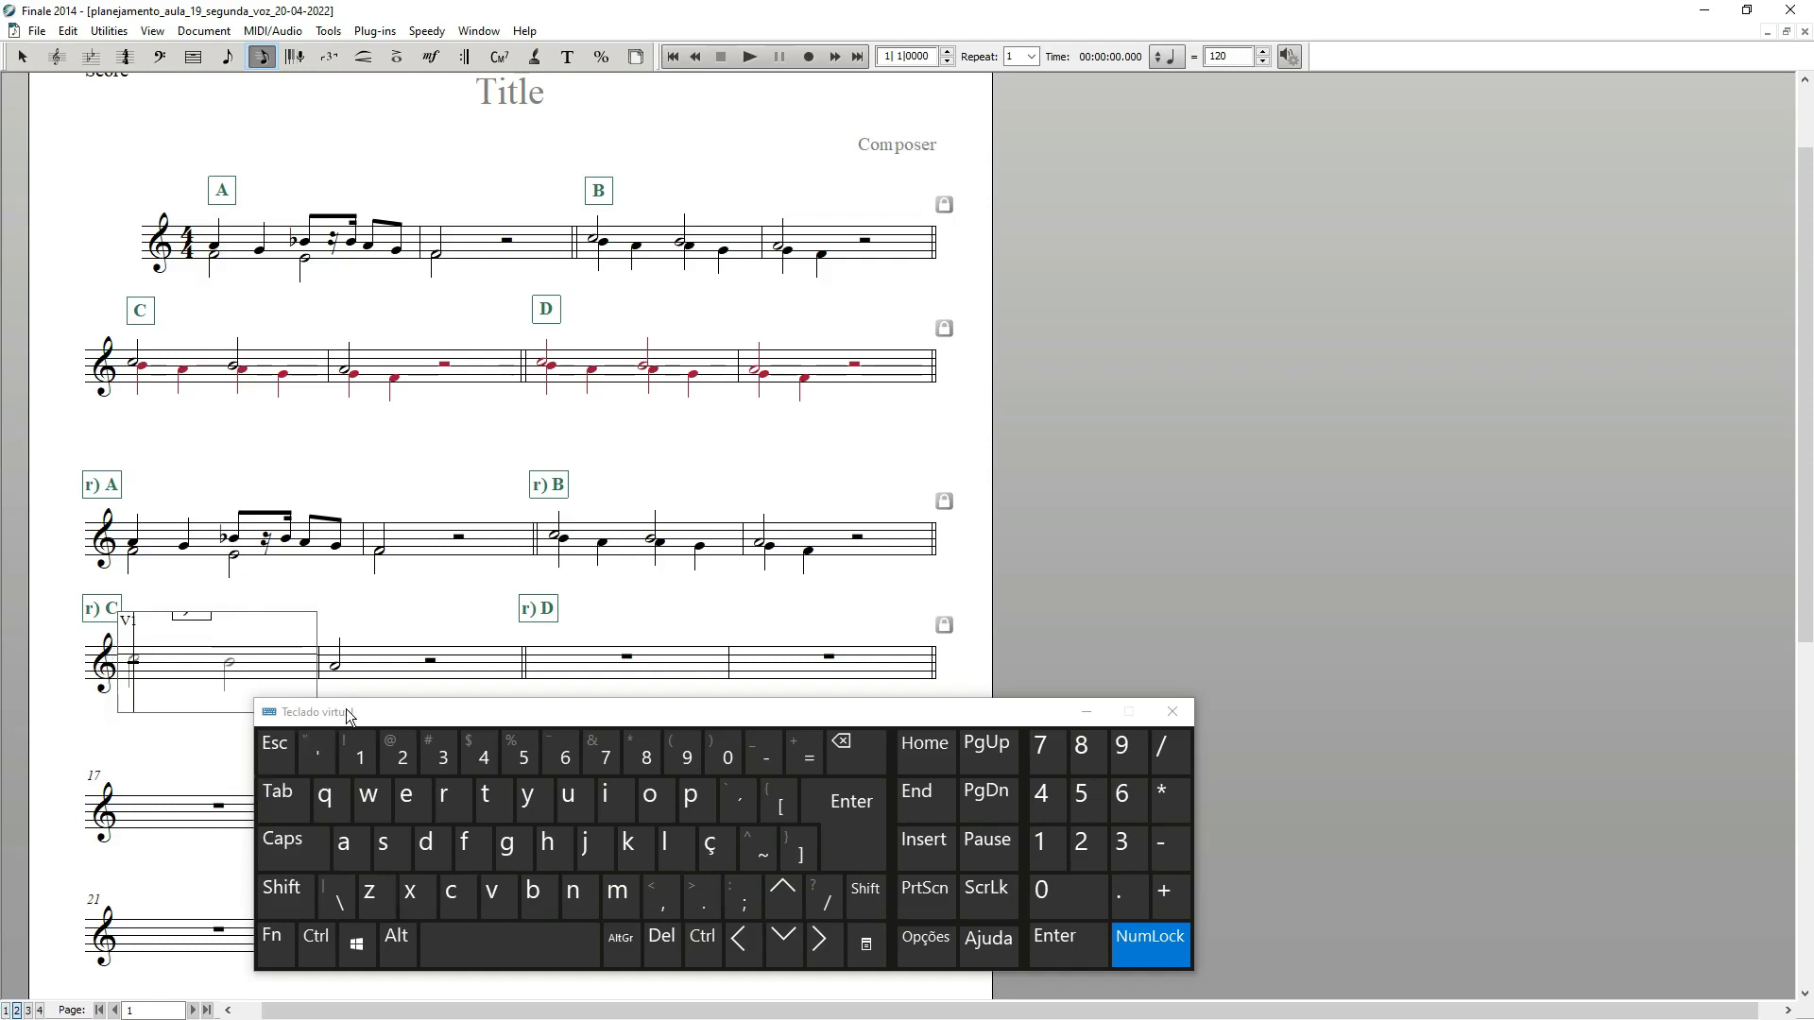
Step: Switch the active layer to 3, to 4 and back to 2
{"action": "left_click_drag", "start_coordinate": [347, 716], "coordinate": [385, 703]}
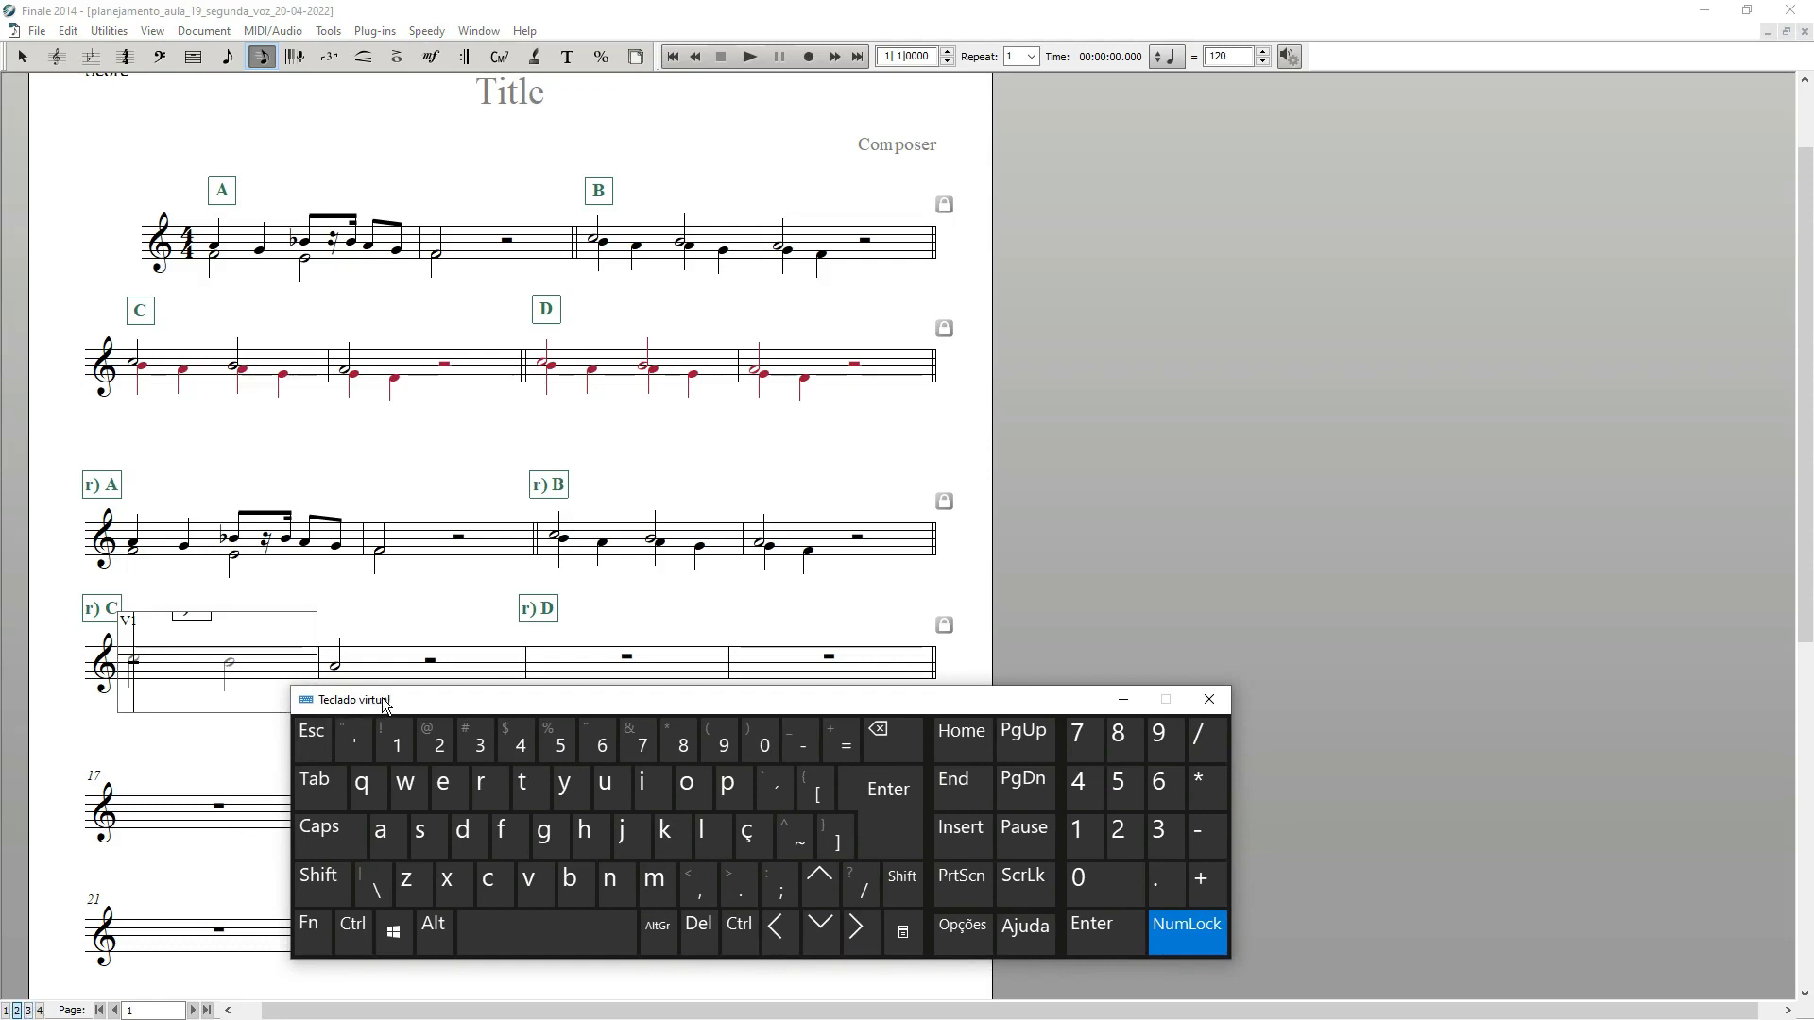
{"action": "key", "text": "alt+shift"}
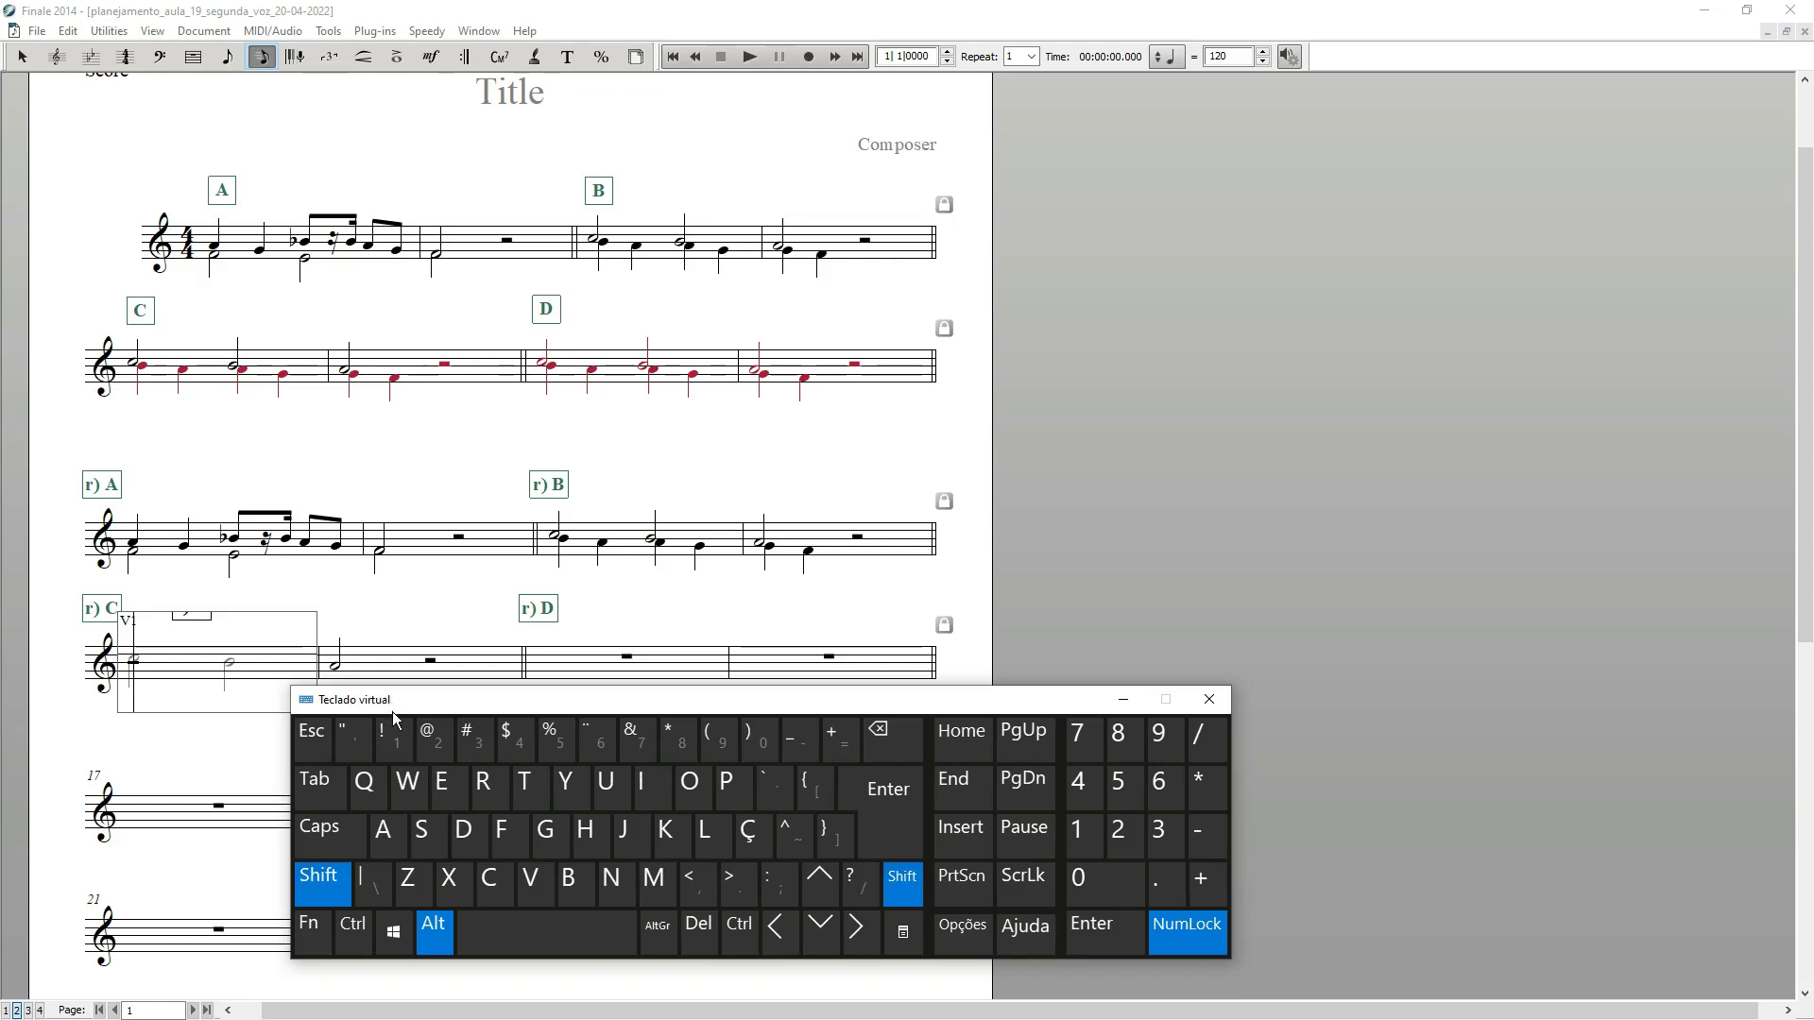
{"action": "left_click", "coordinate": [502, 746]}
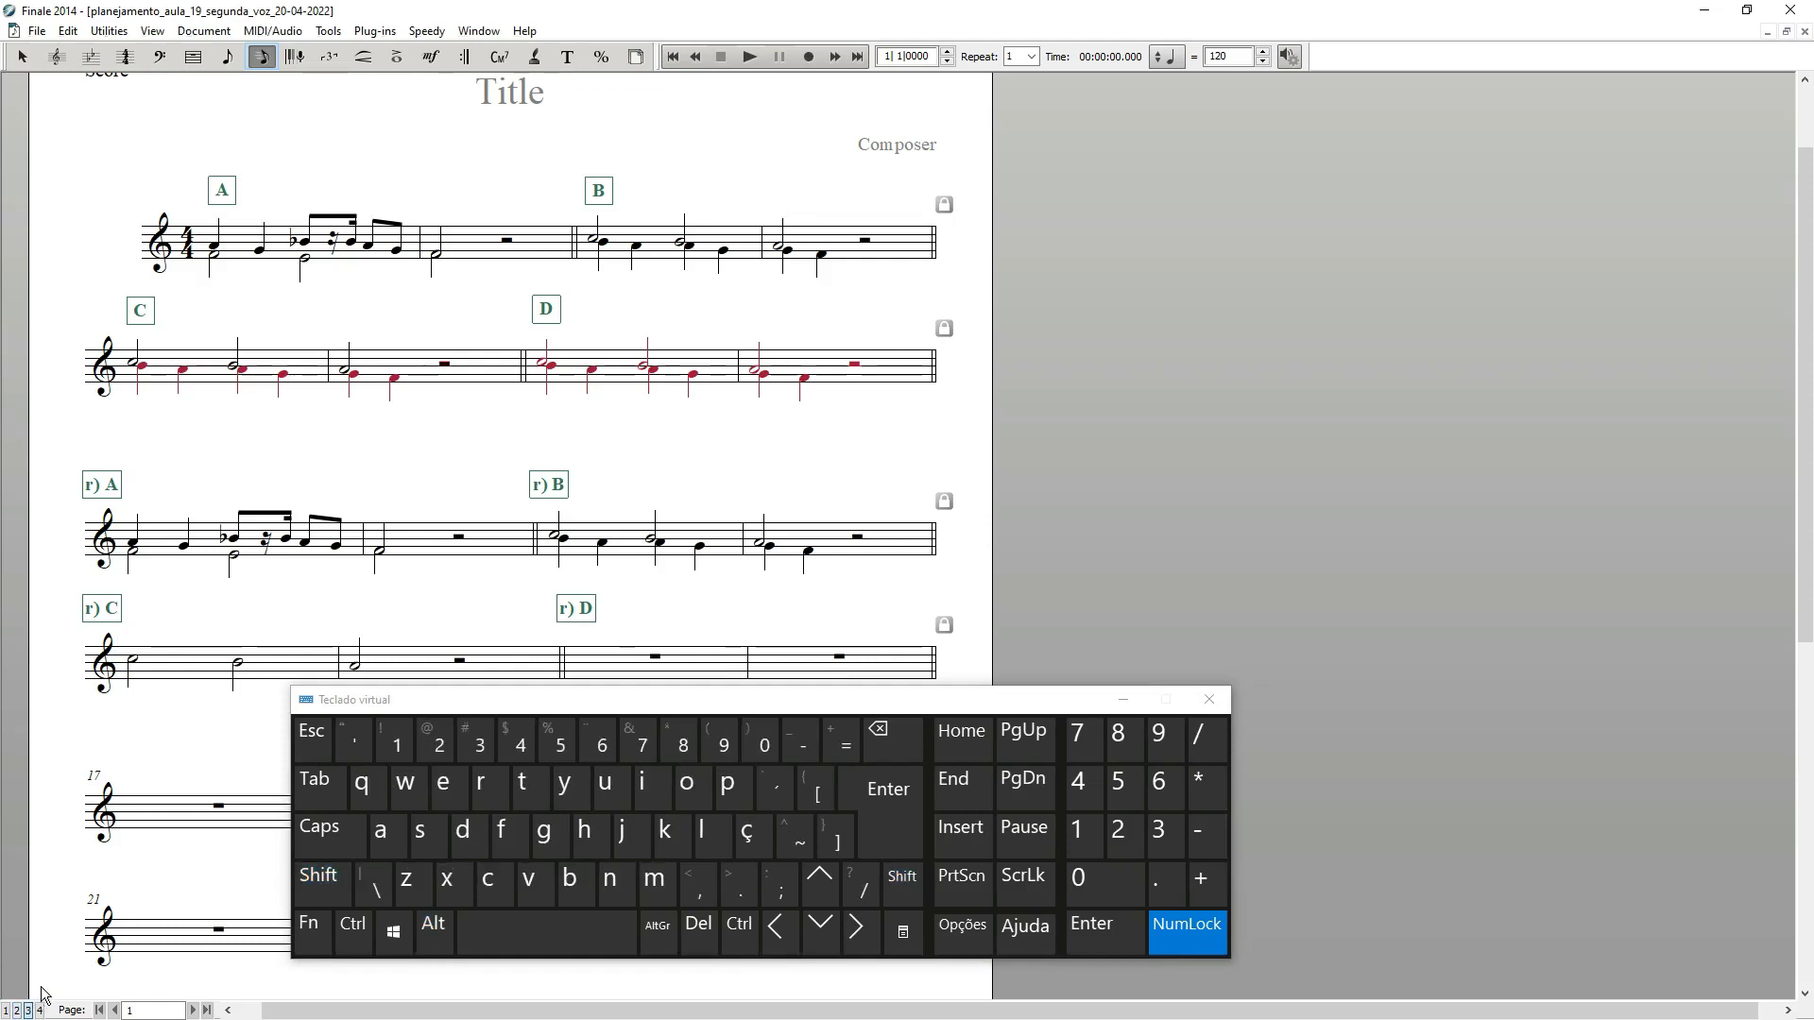
{"action": "key", "text": "alt+shift"}
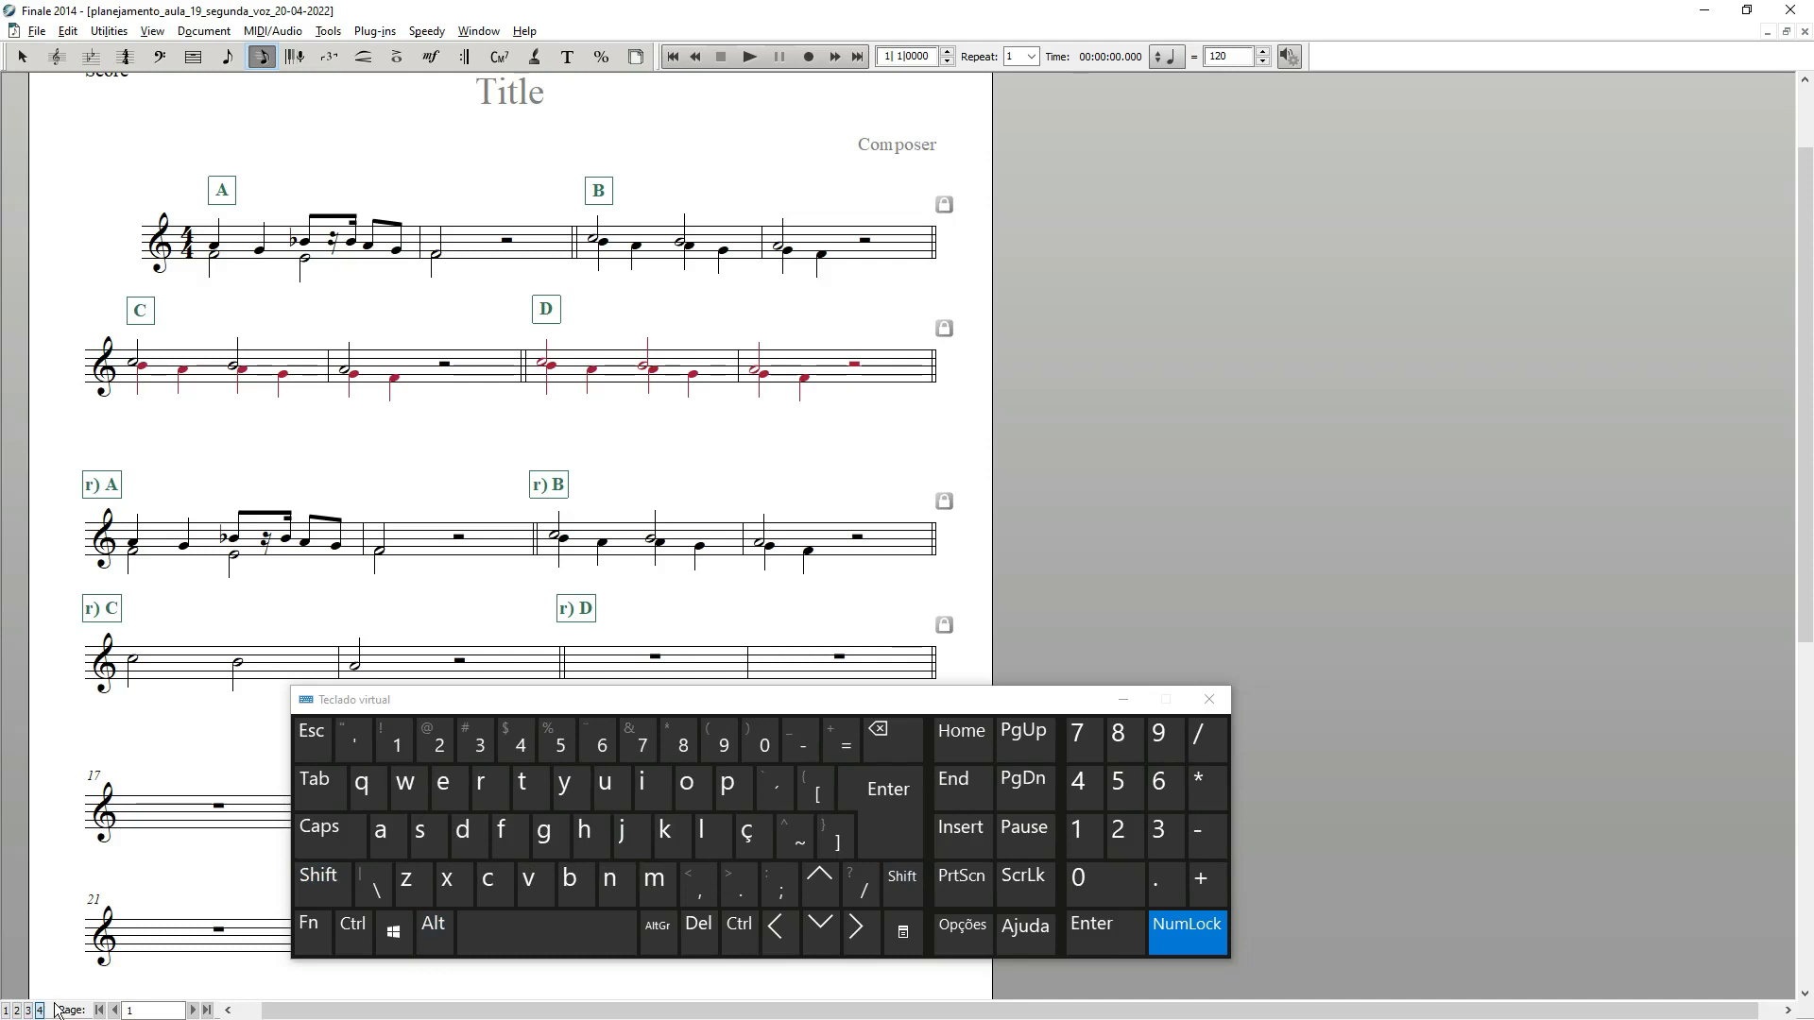
{"action": "key", "text": "alt+shift"}
{"action": "left_click", "coordinate": [427, 774]}
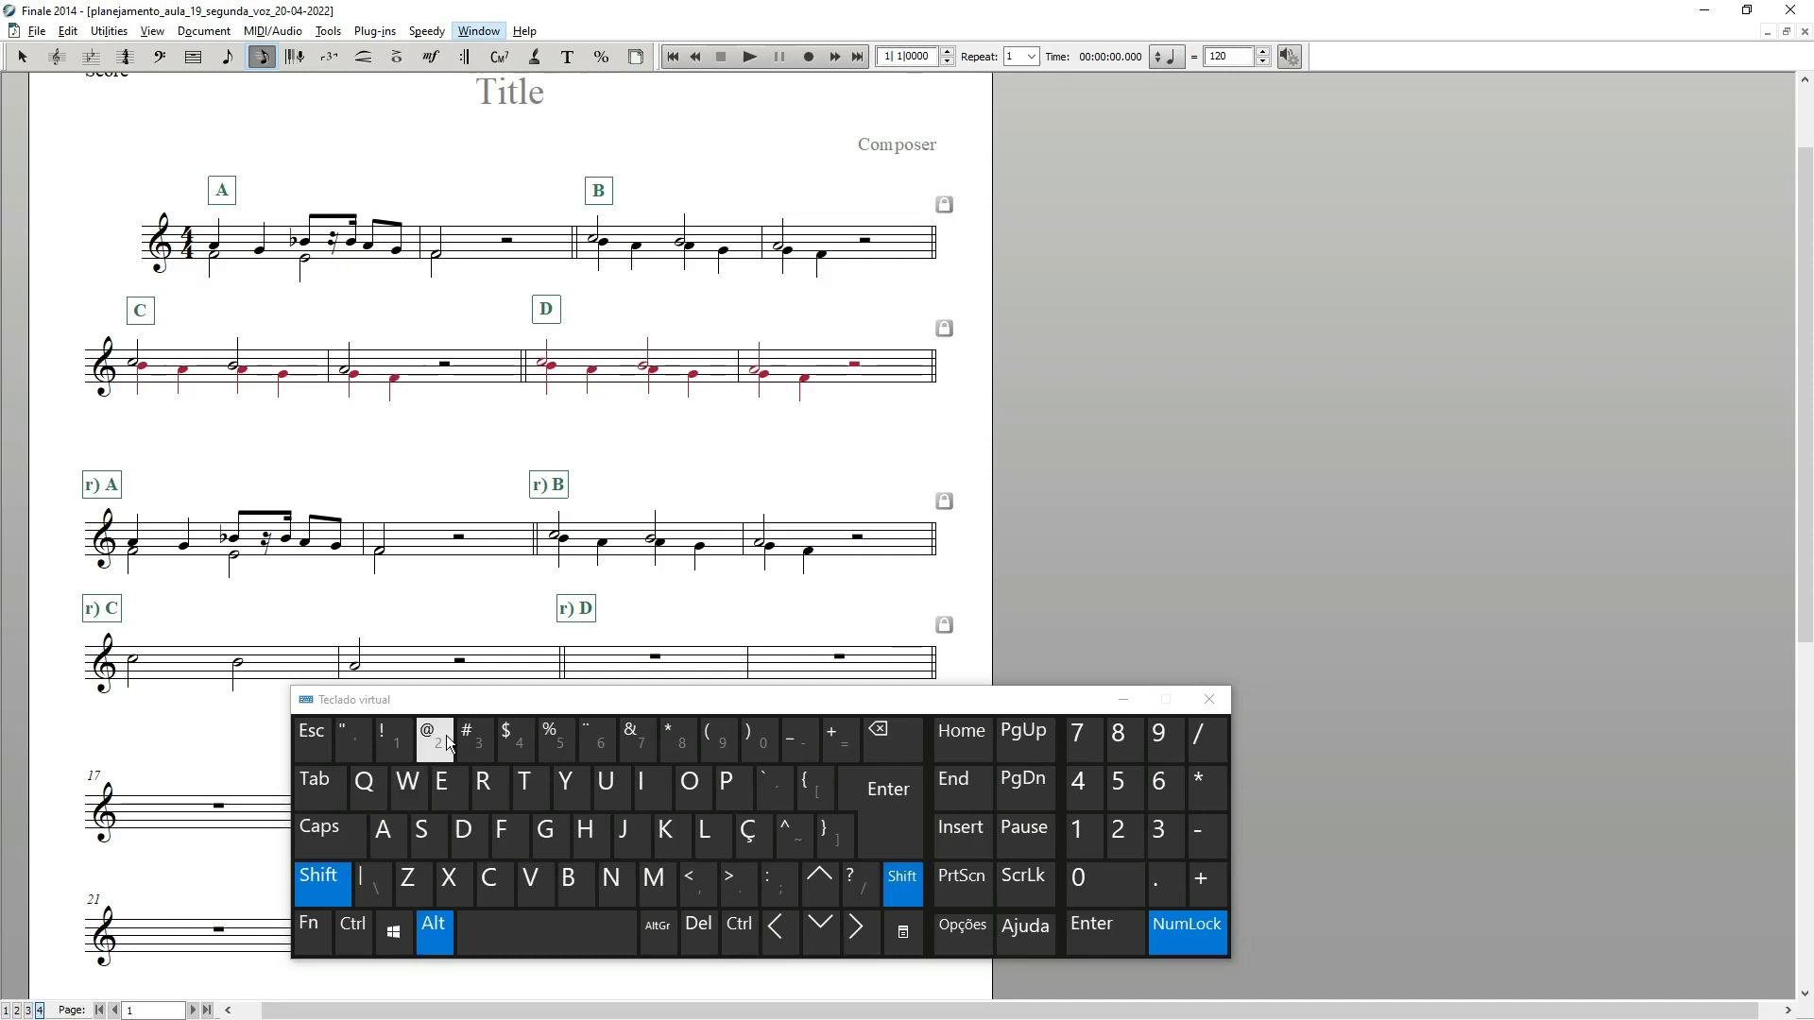
{"action": "left_click", "coordinate": [446, 735]}
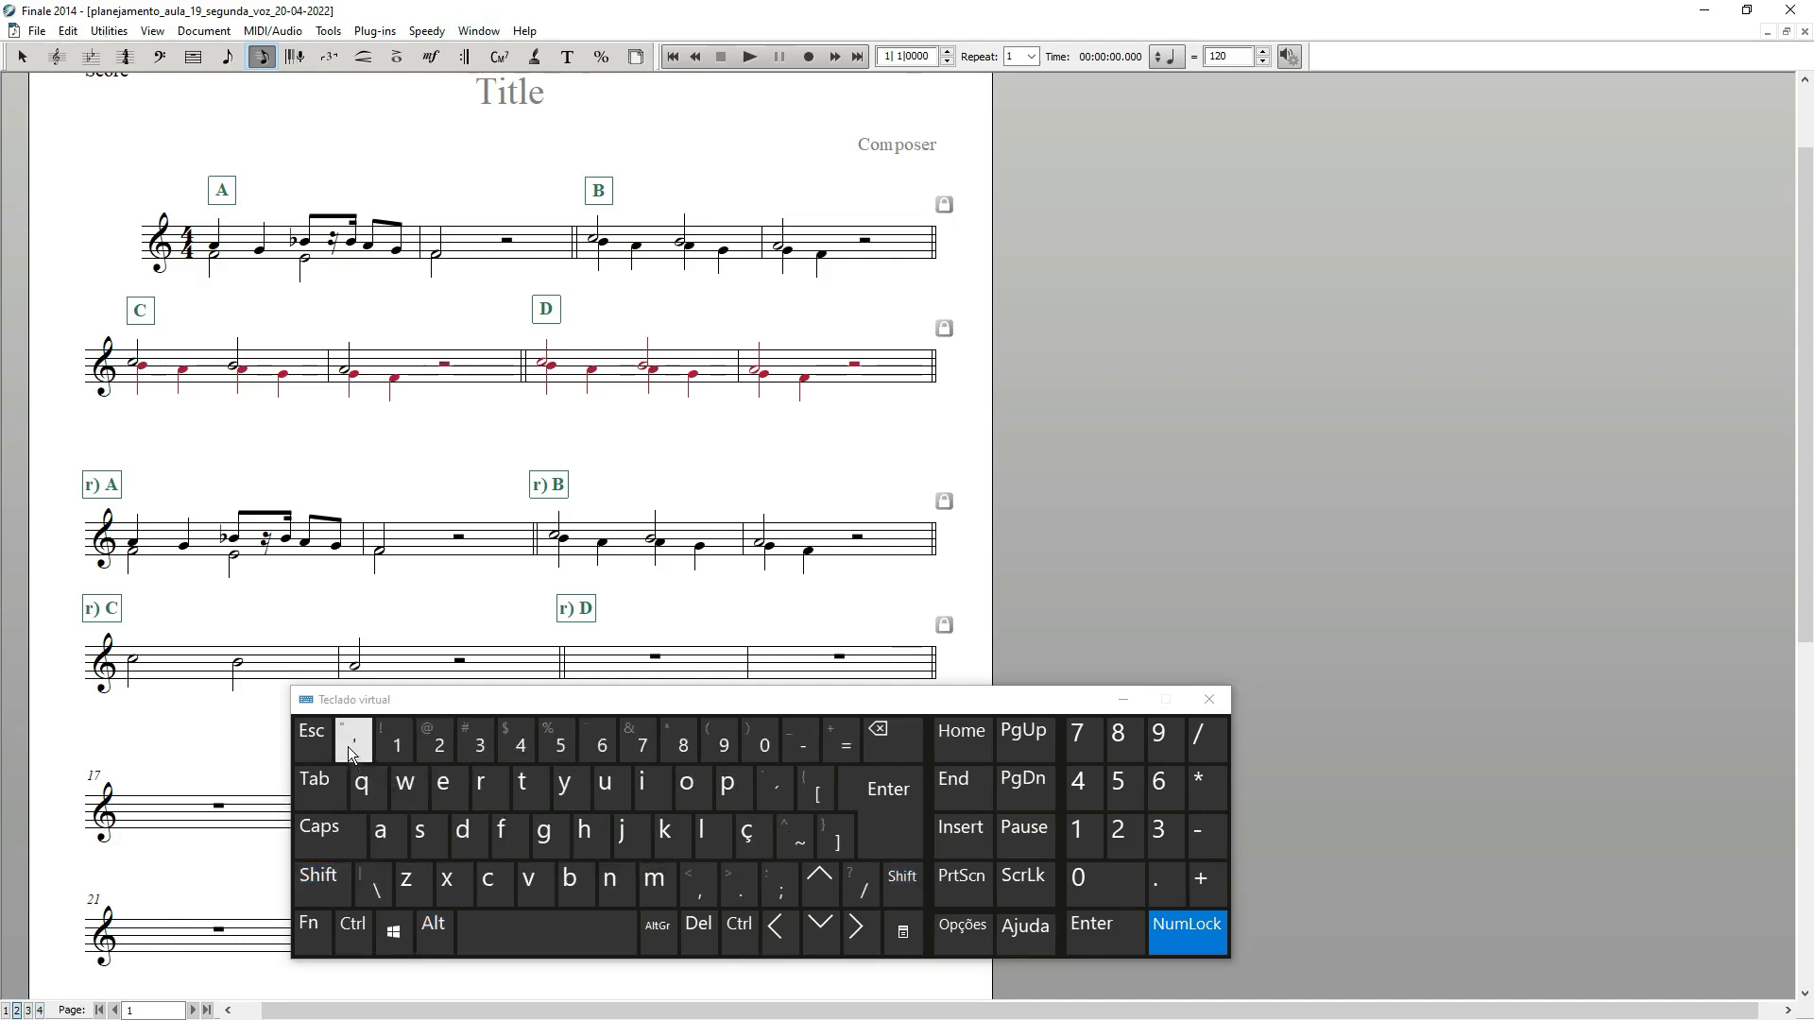
Step: On layer 2 of r) C's first measure, enter quarter notes B, A, A and G
{"action": "left_click", "coordinate": [137, 675]}
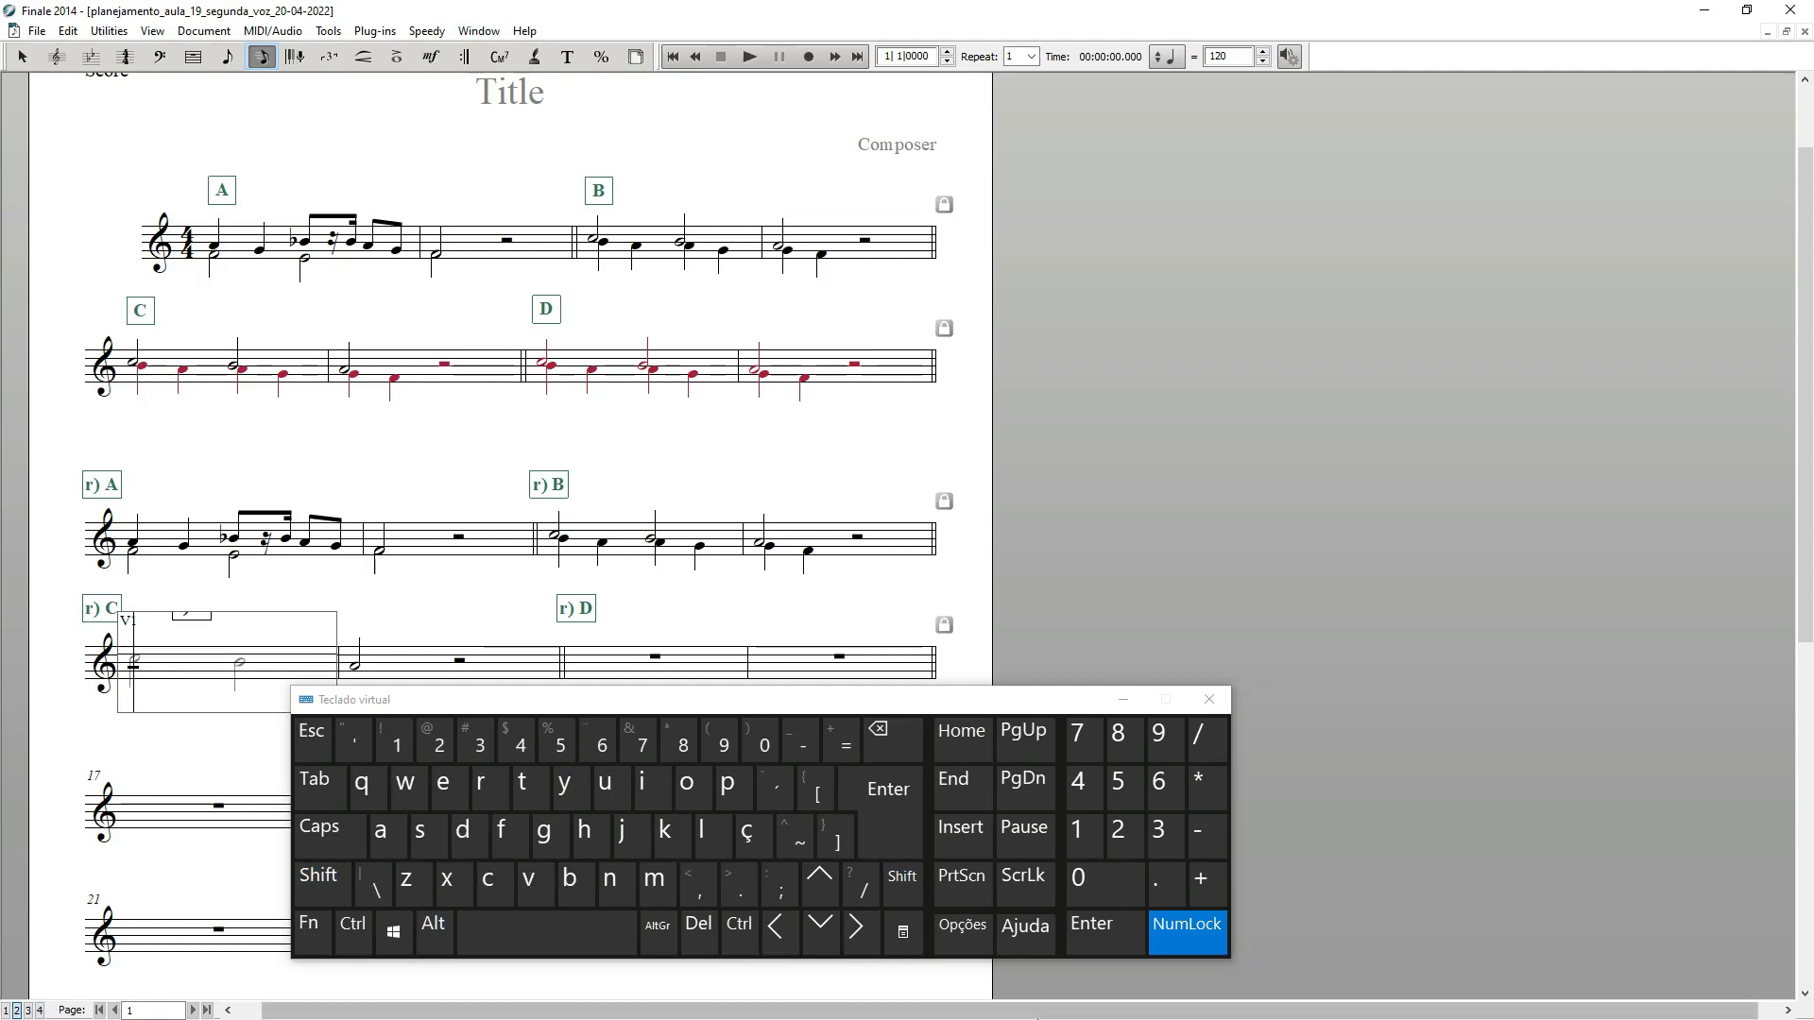
{"action": "left_click", "coordinate": [833, 884]}
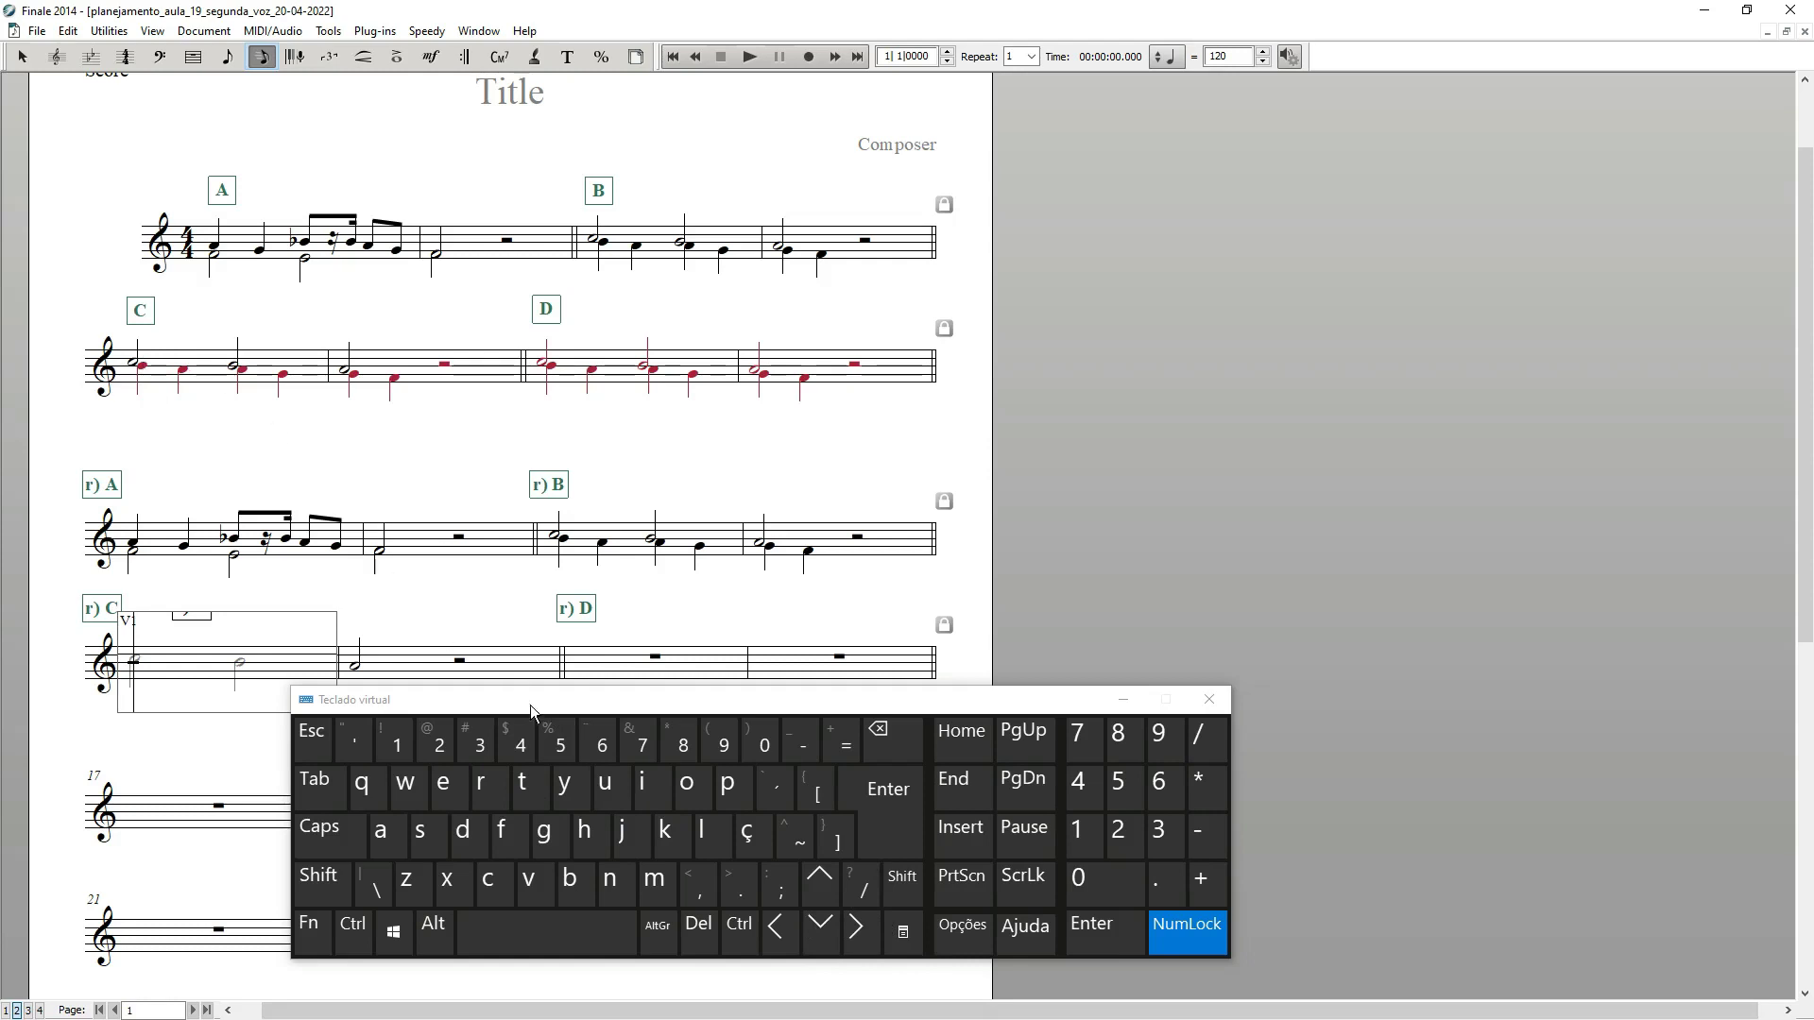
{"action": "left_click", "coordinate": [562, 749]}
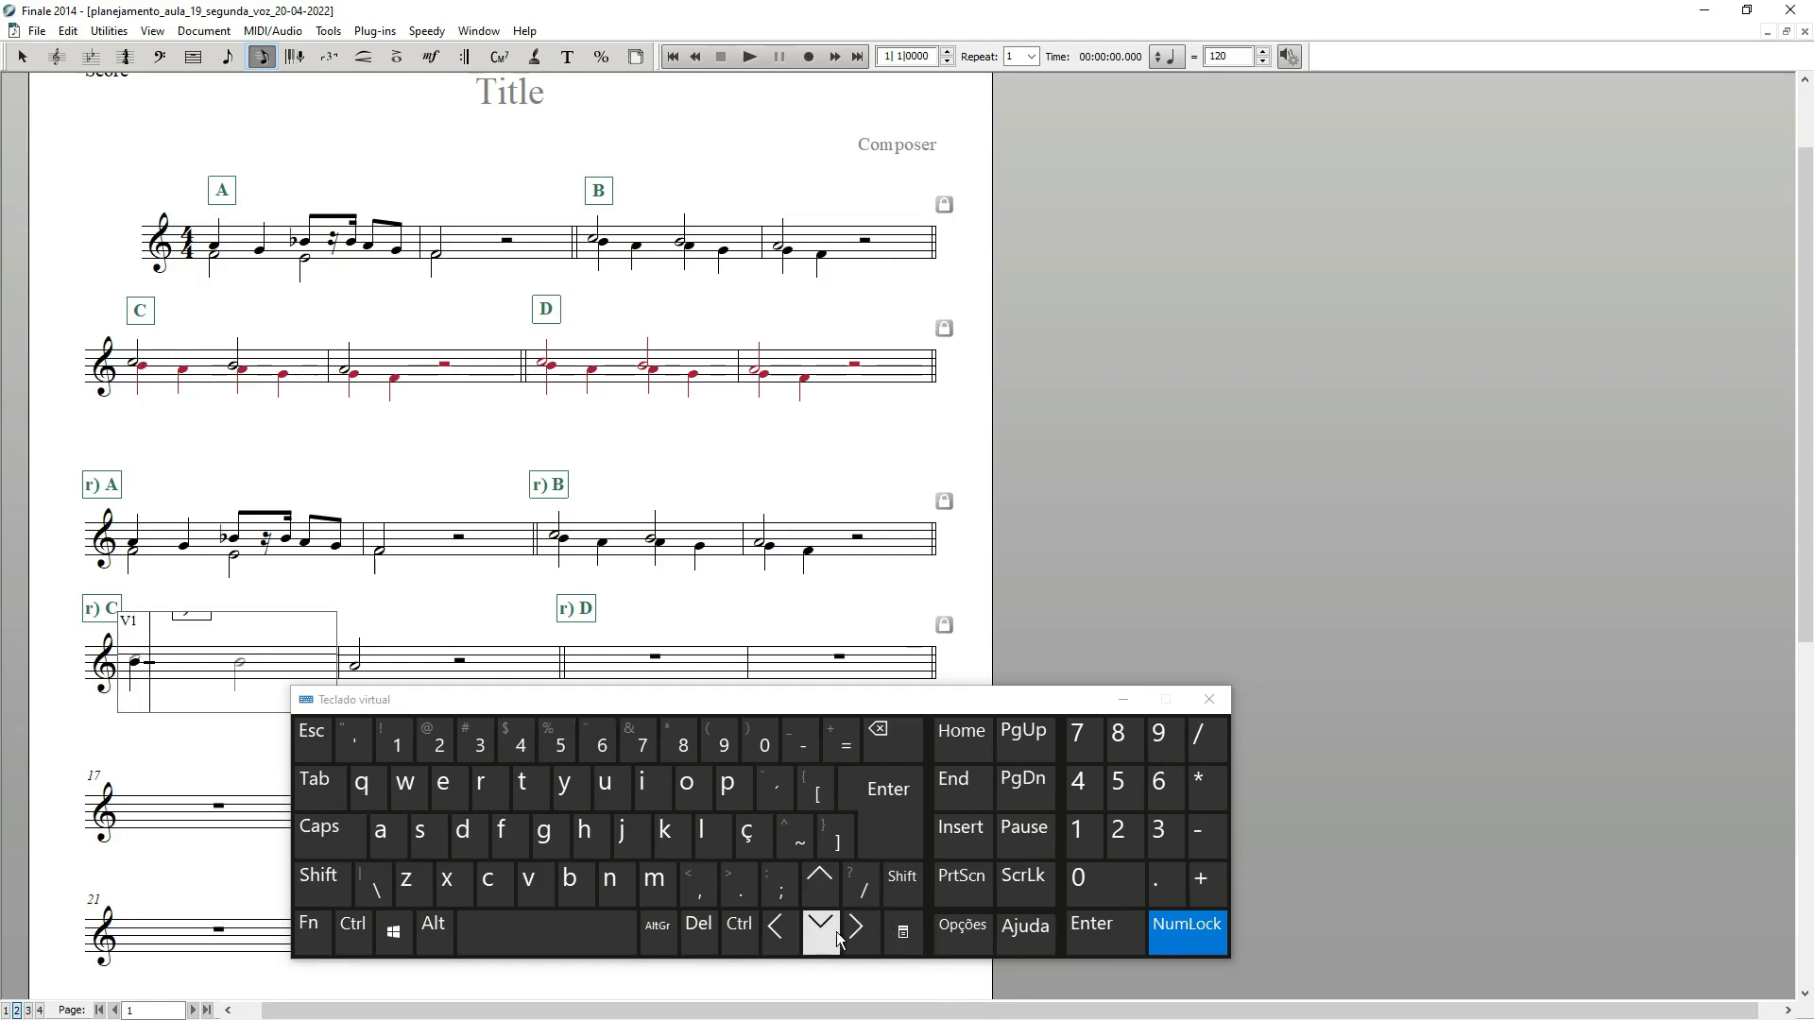
{"action": "left_click", "coordinate": [820, 928]}
{"action": "left_click", "coordinate": [561, 746]}
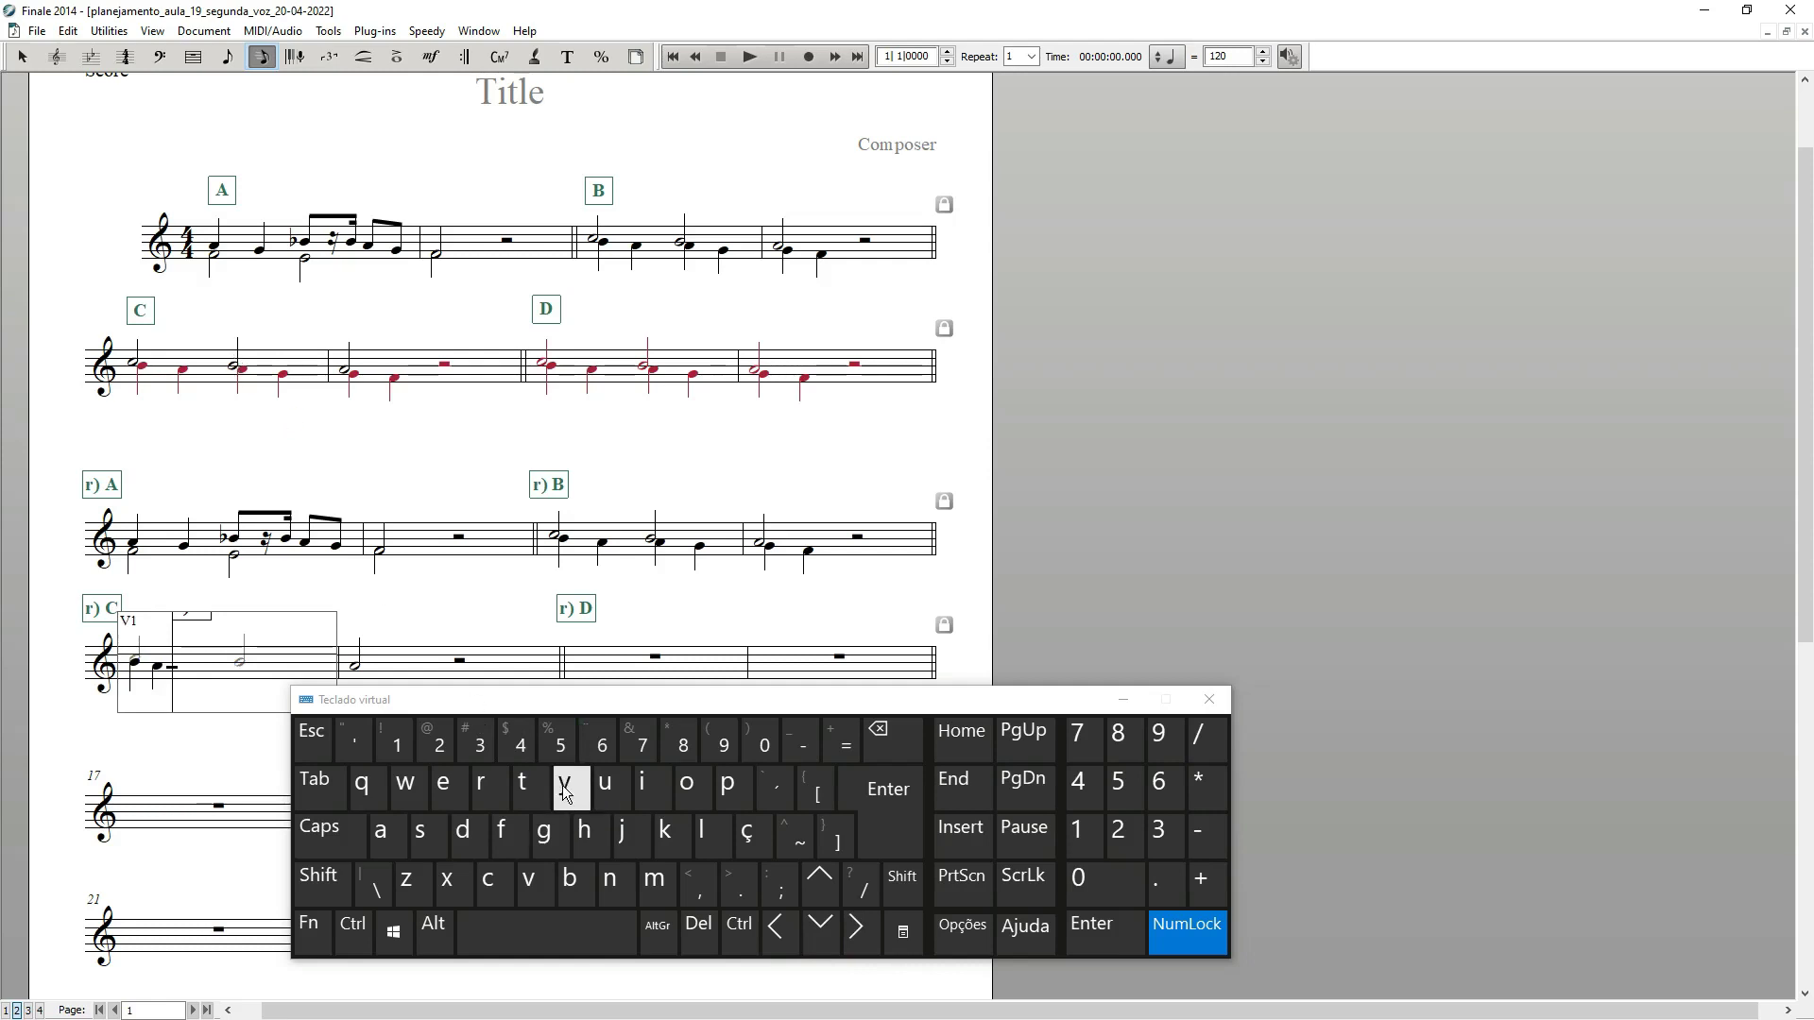
{"action": "left_click", "coordinate": [558, 747]}
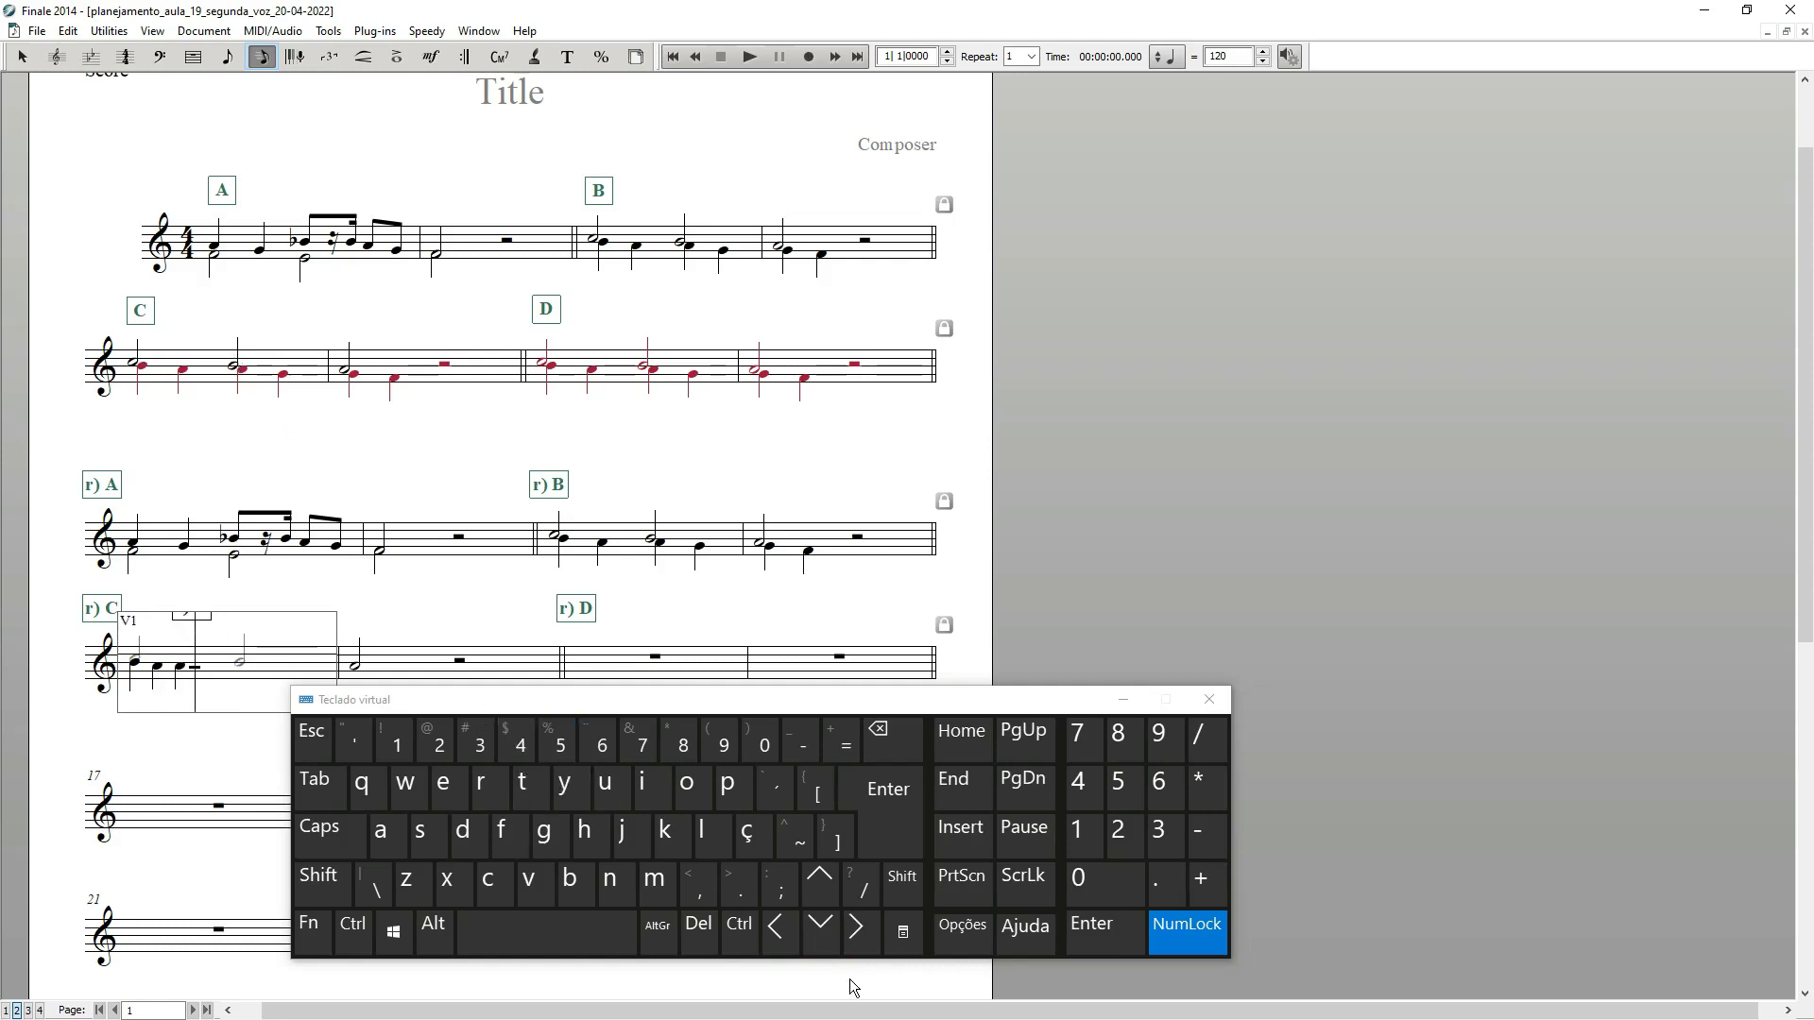
{"action": "left_click", "coordinate": [825, 943]}
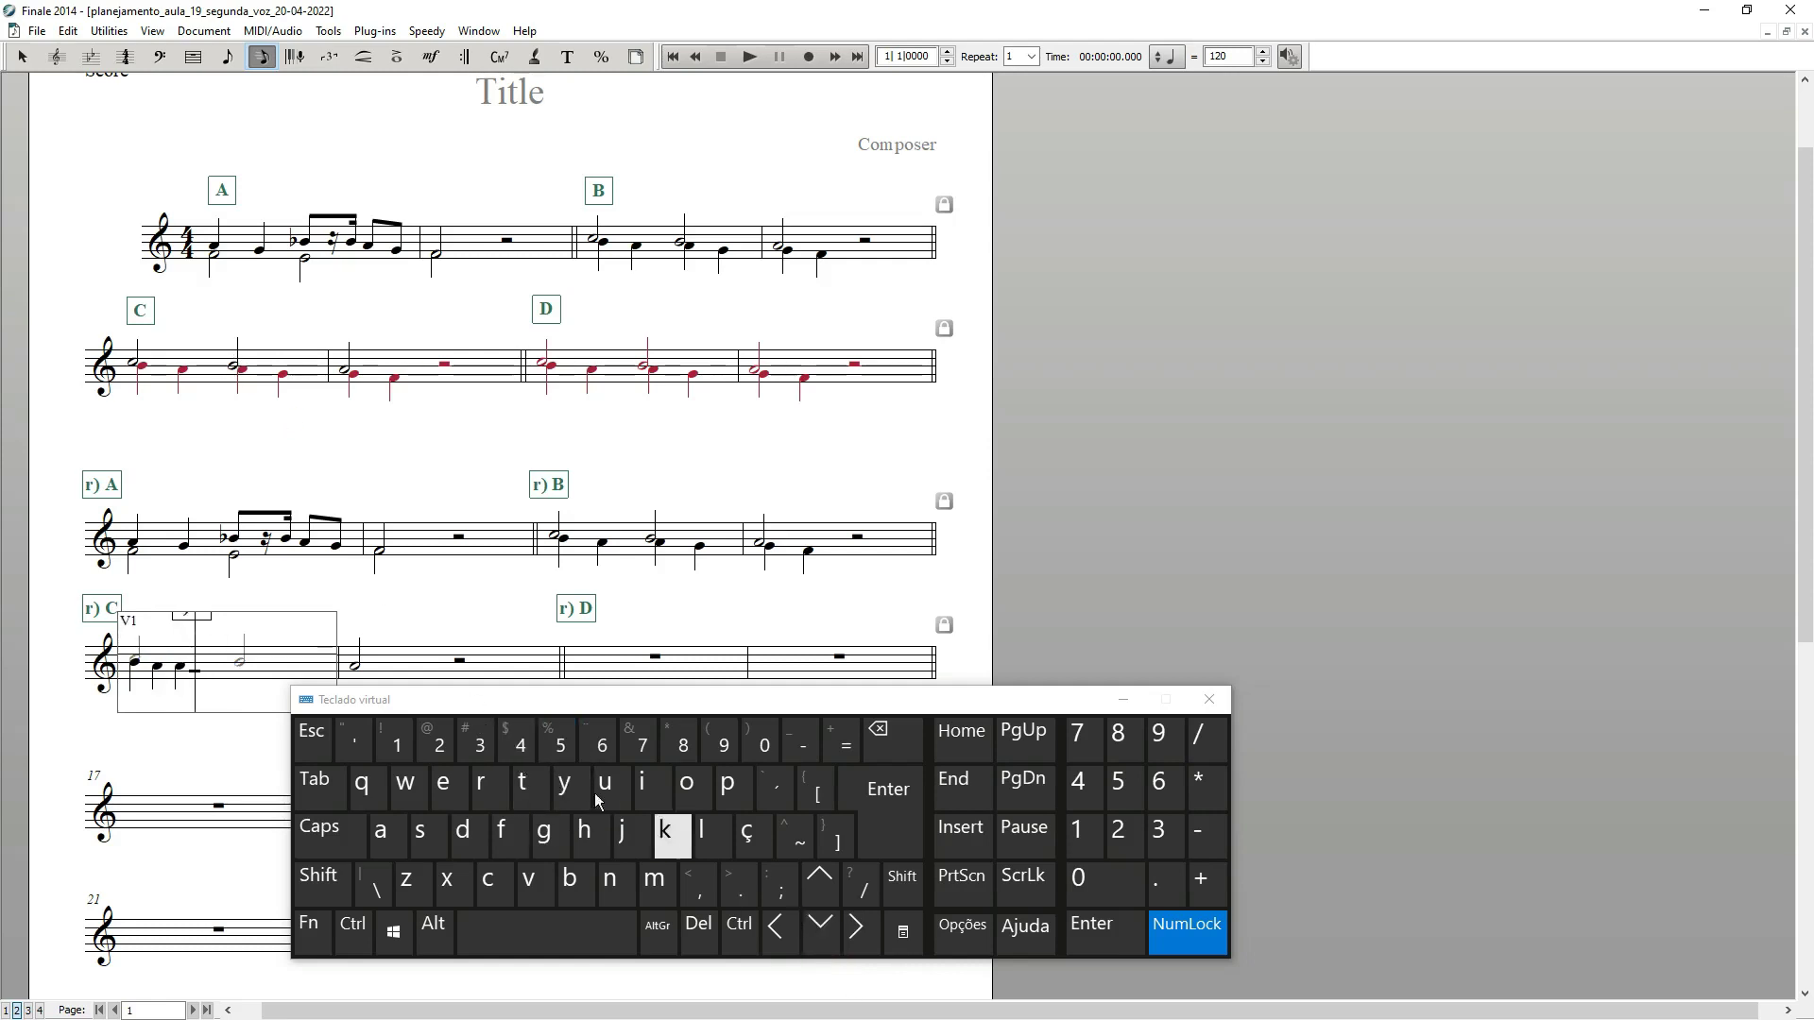
{"action": "left_click", "coordinate": [560, 747]}
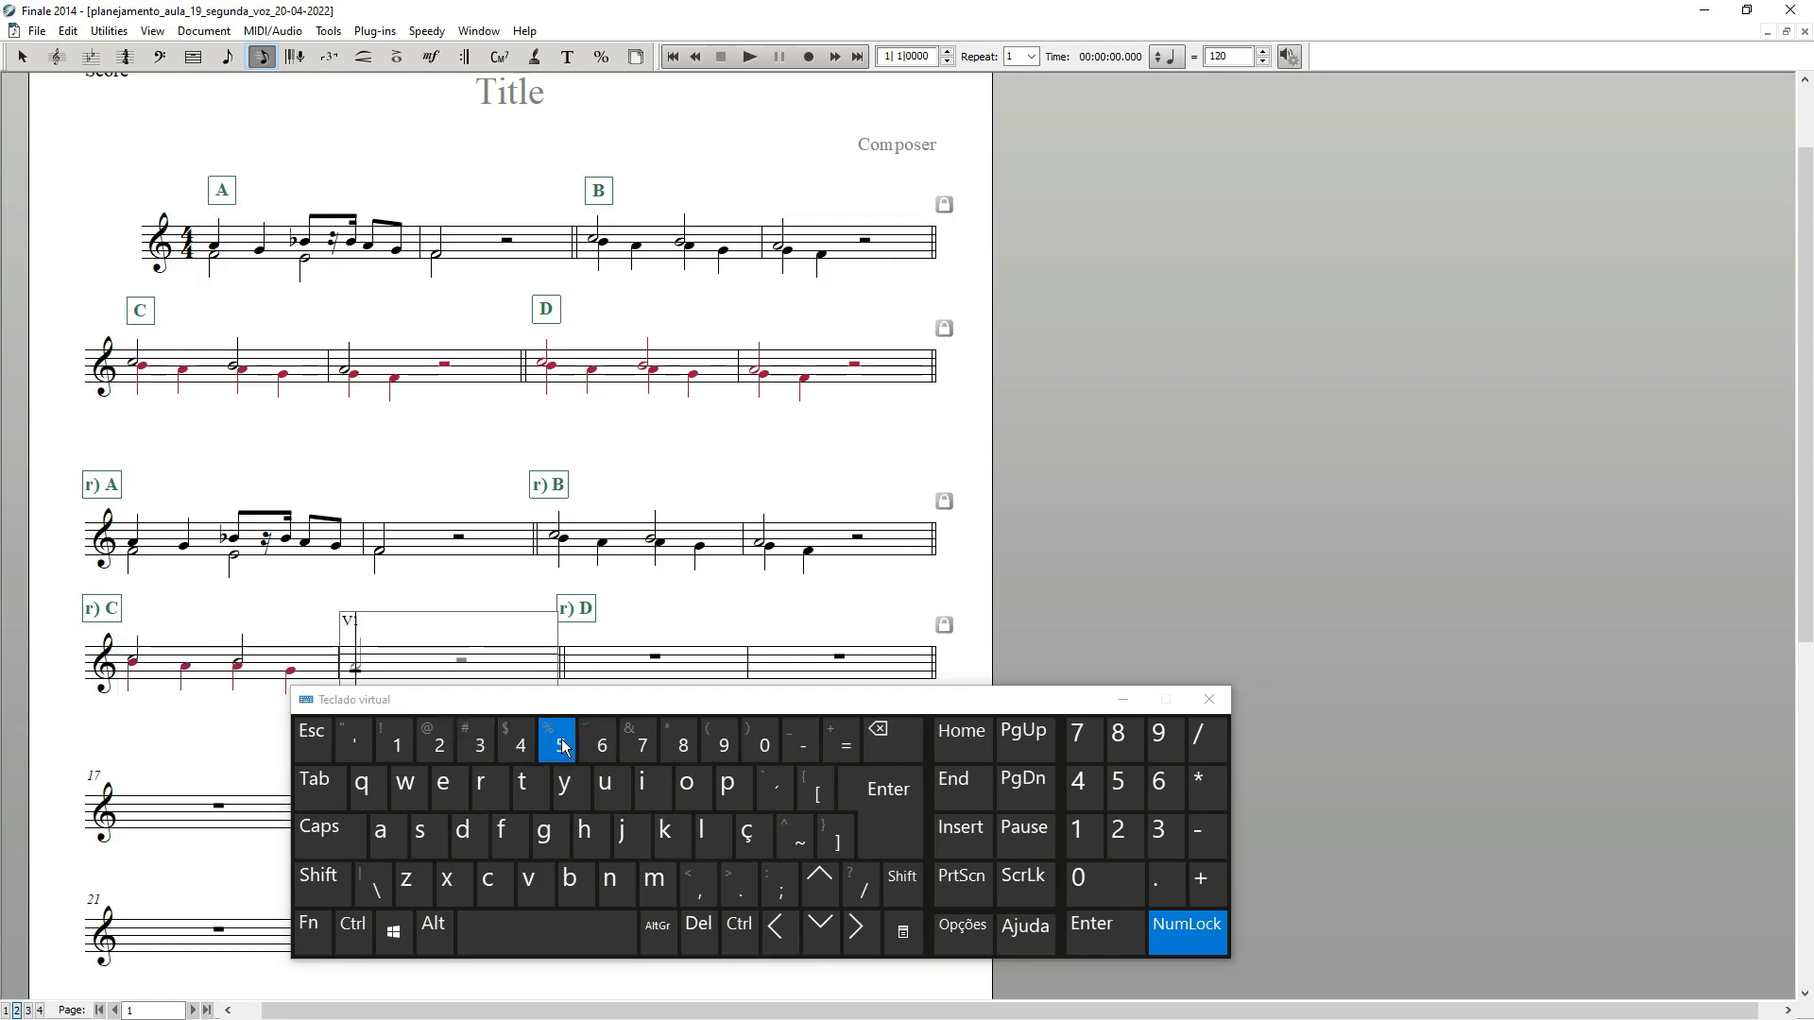
{"action": "left_click", "coordinate": [313, 720]}
Step: On layer 2 of r) C's second measure, enter quarter notes G and F
{"action": "scroll", "coordinate": [255, 681], "scroll_direction": "down", "scroll_amount": 2}
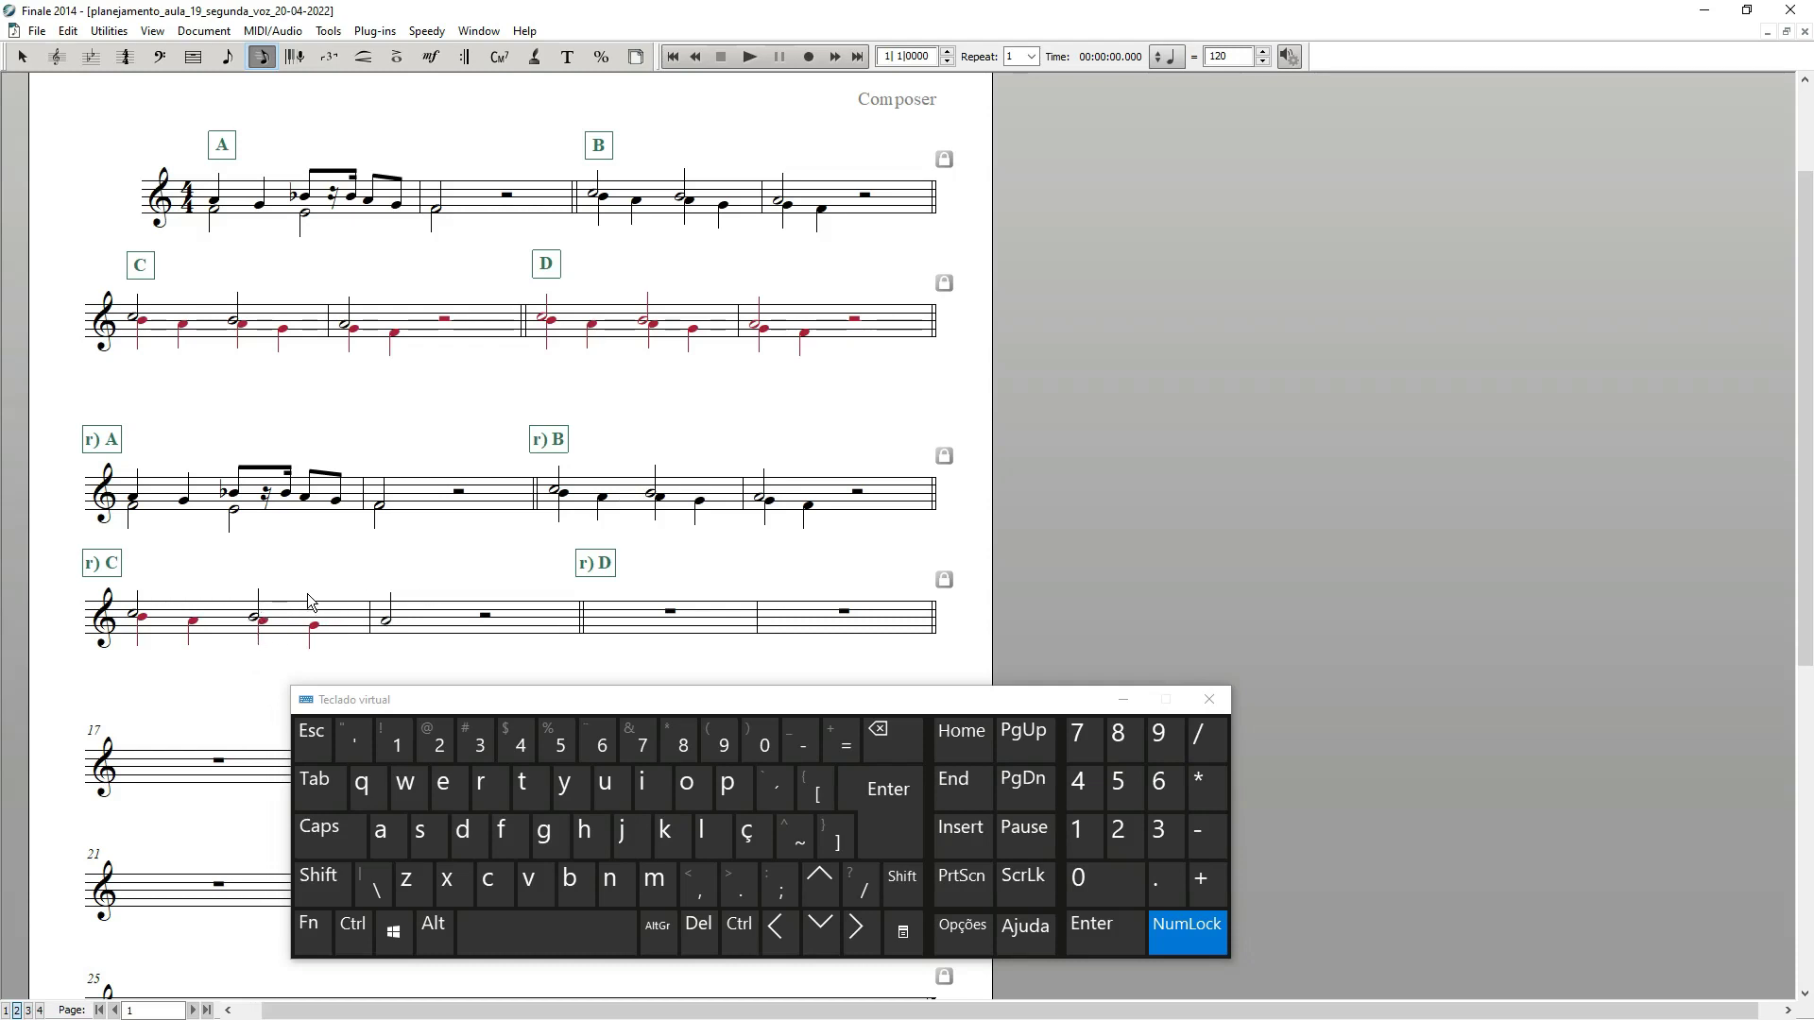
{"action": "left_click", "coordinate": [392, 633]}
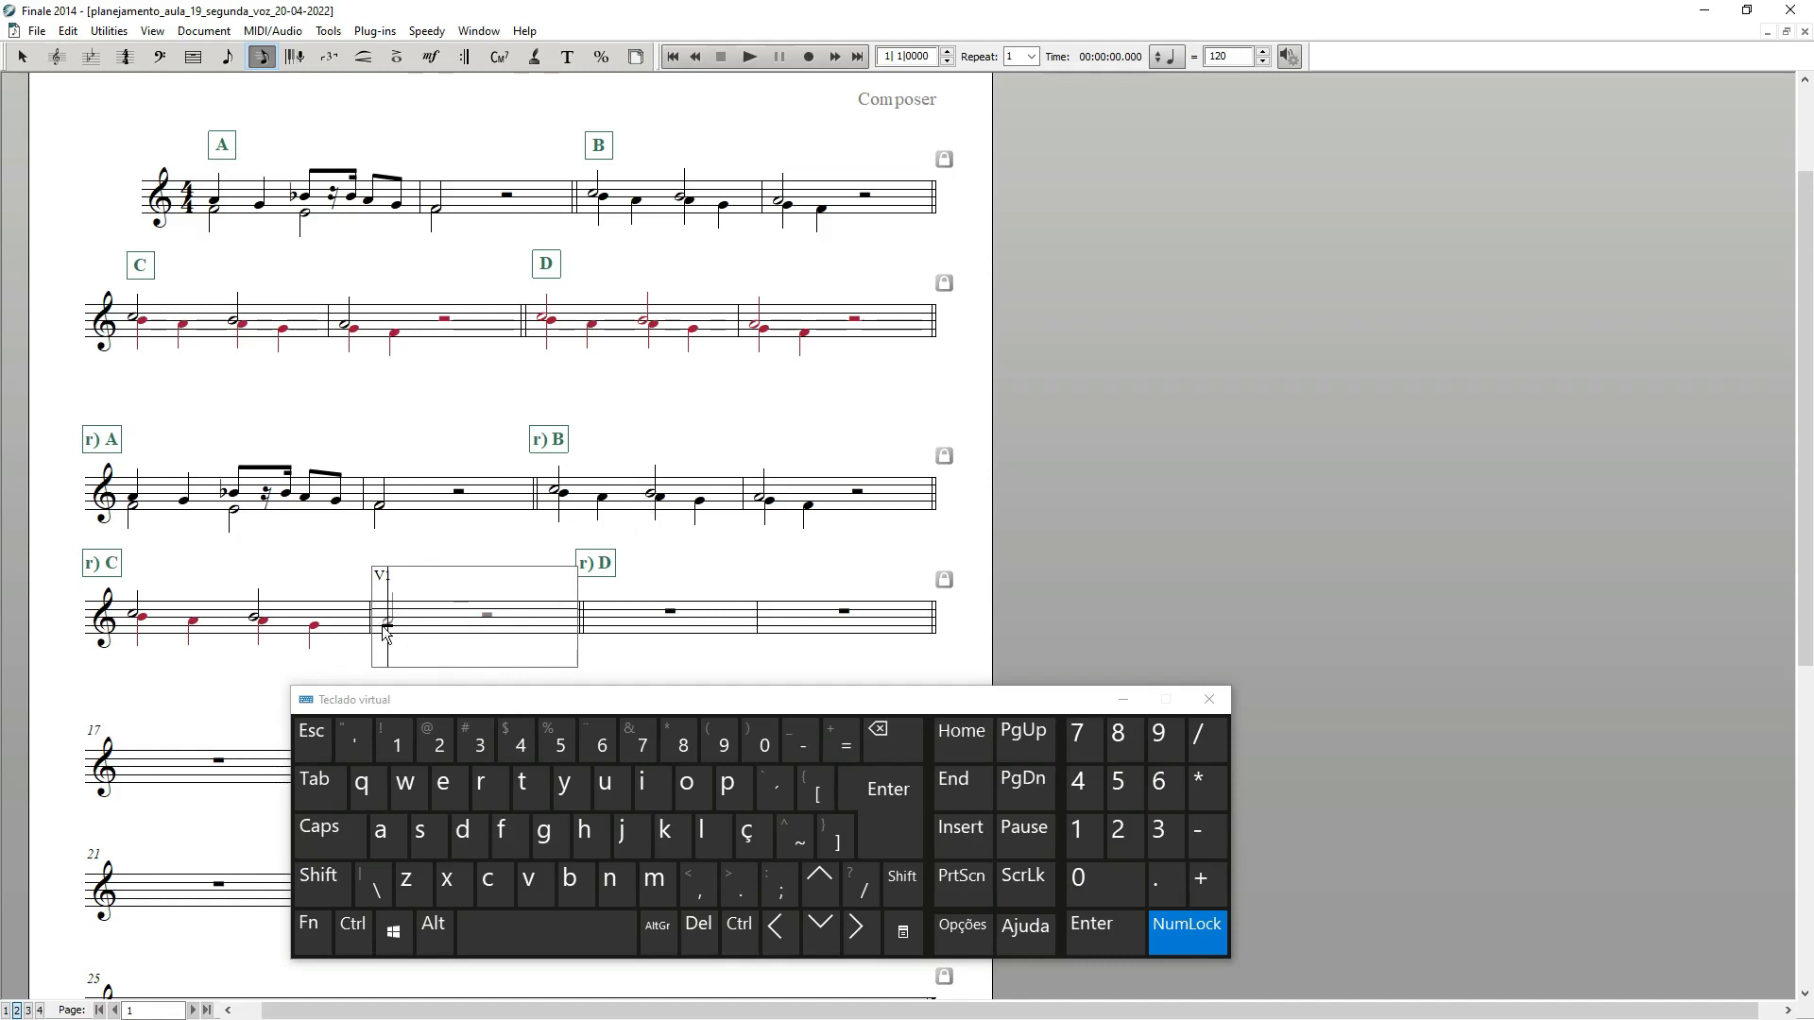
{"action": "left_click", "coordinate": [565, 746]}
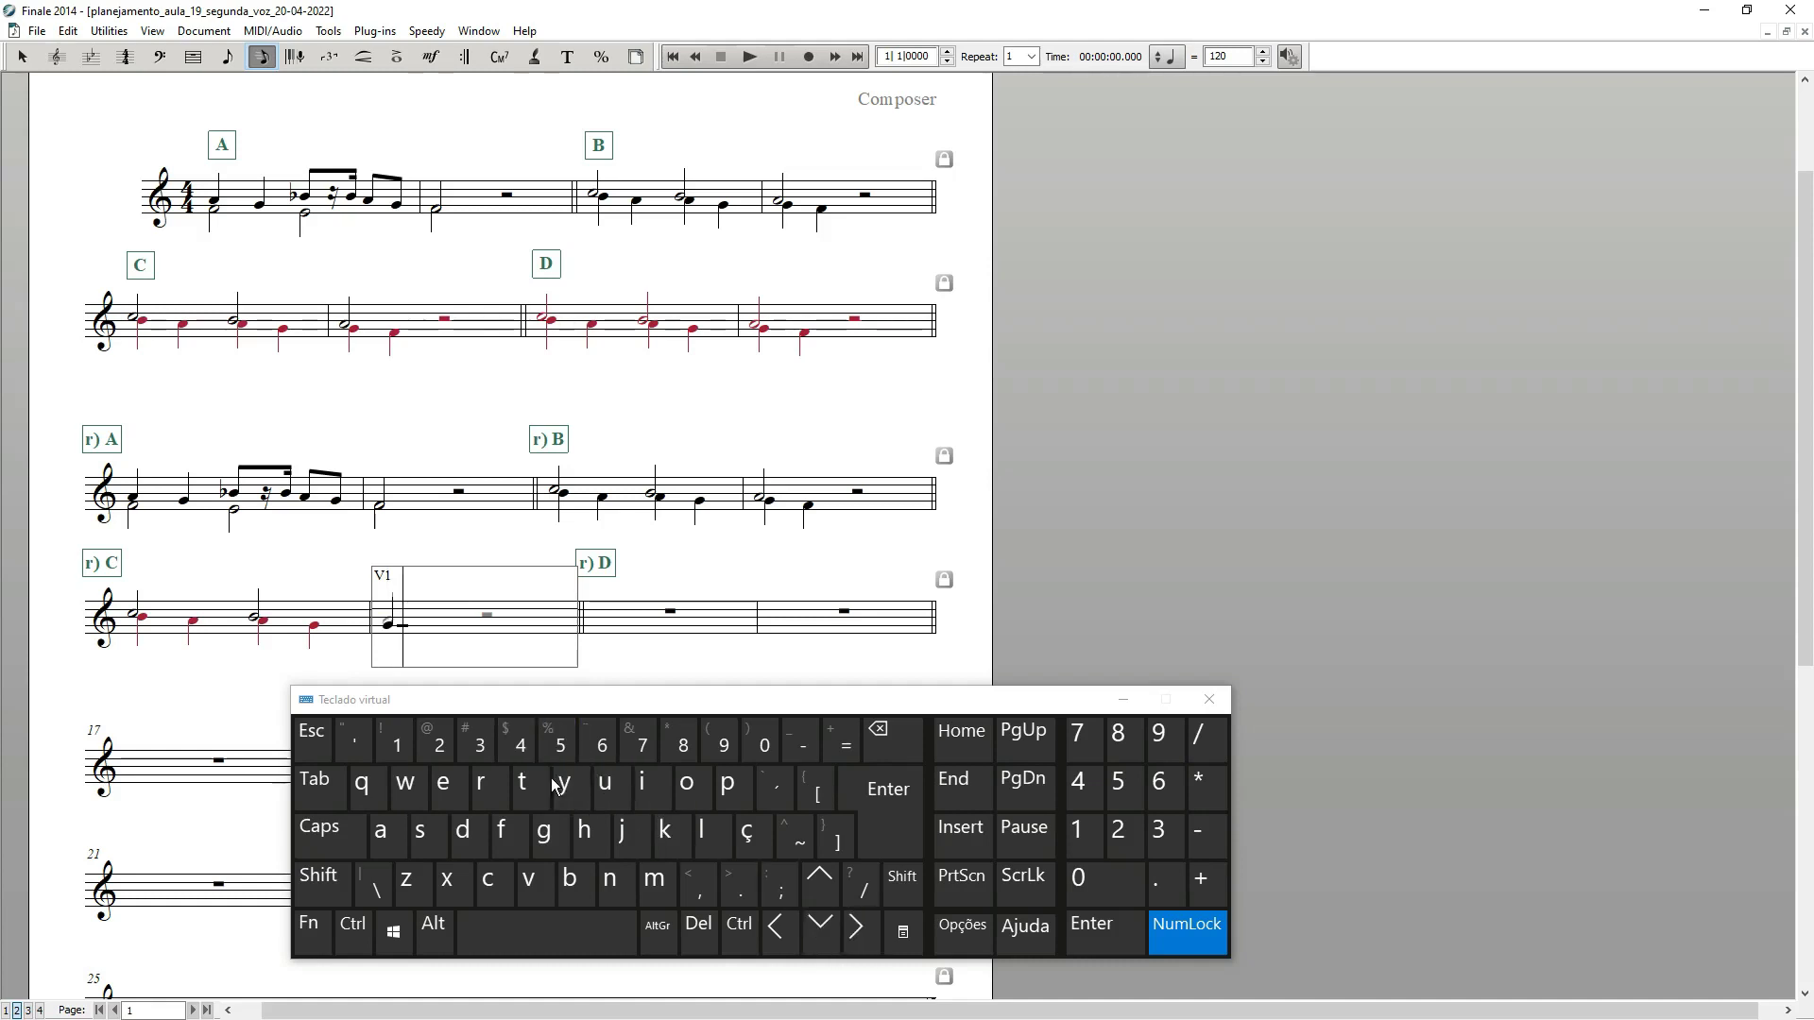
{"action": "left_click", "coordinate": [818, 924]}
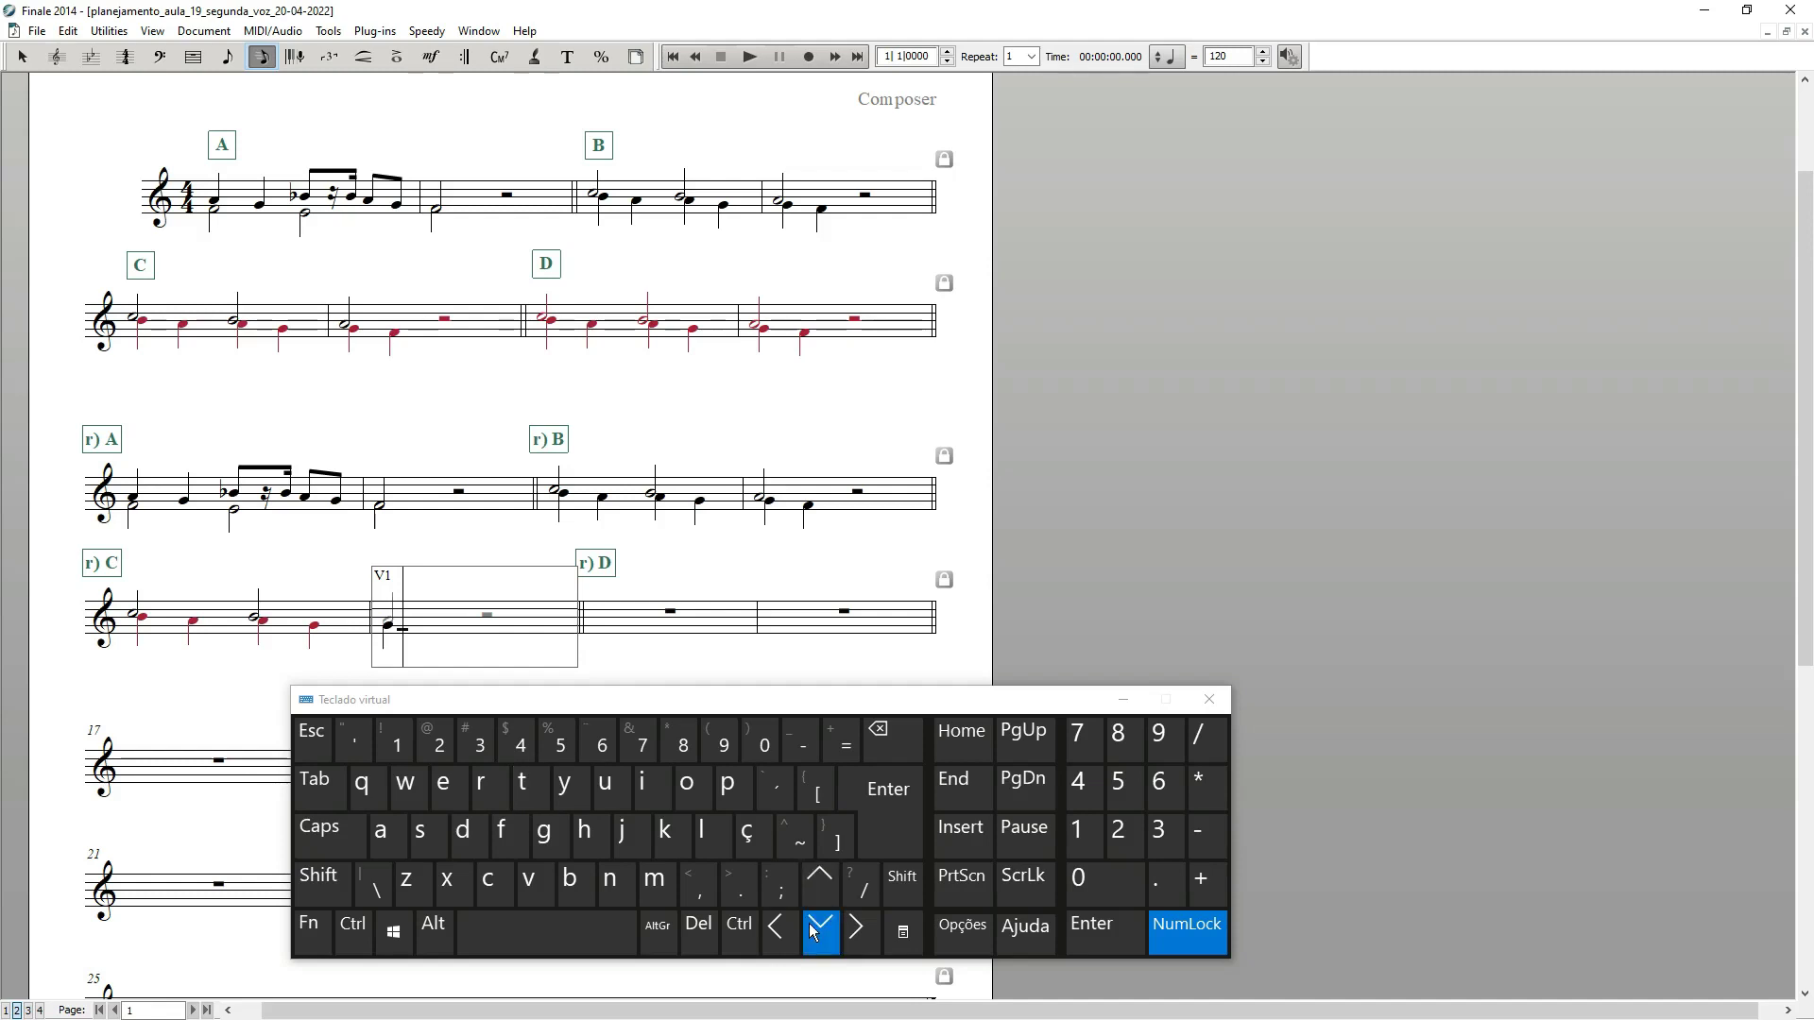
{"action": "left_click", "coordinate": [553, 745]}
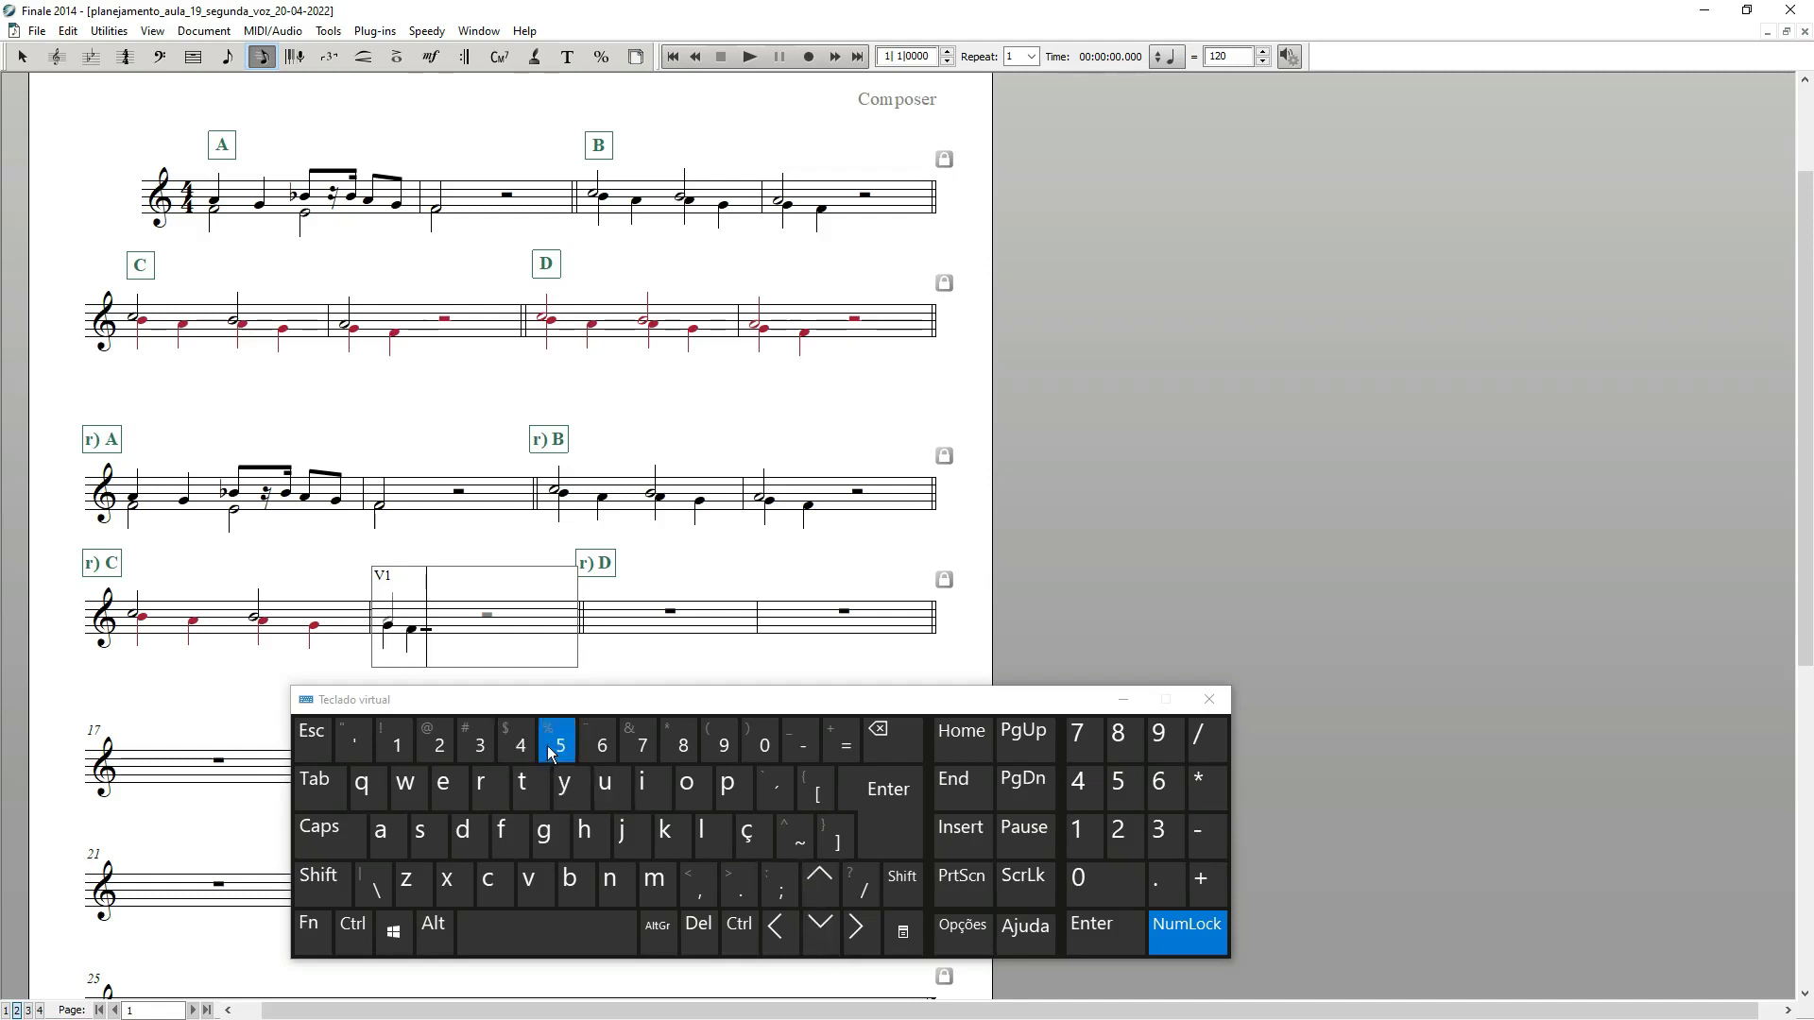
{"action": "left_click", "coordinate": [695, 571]}
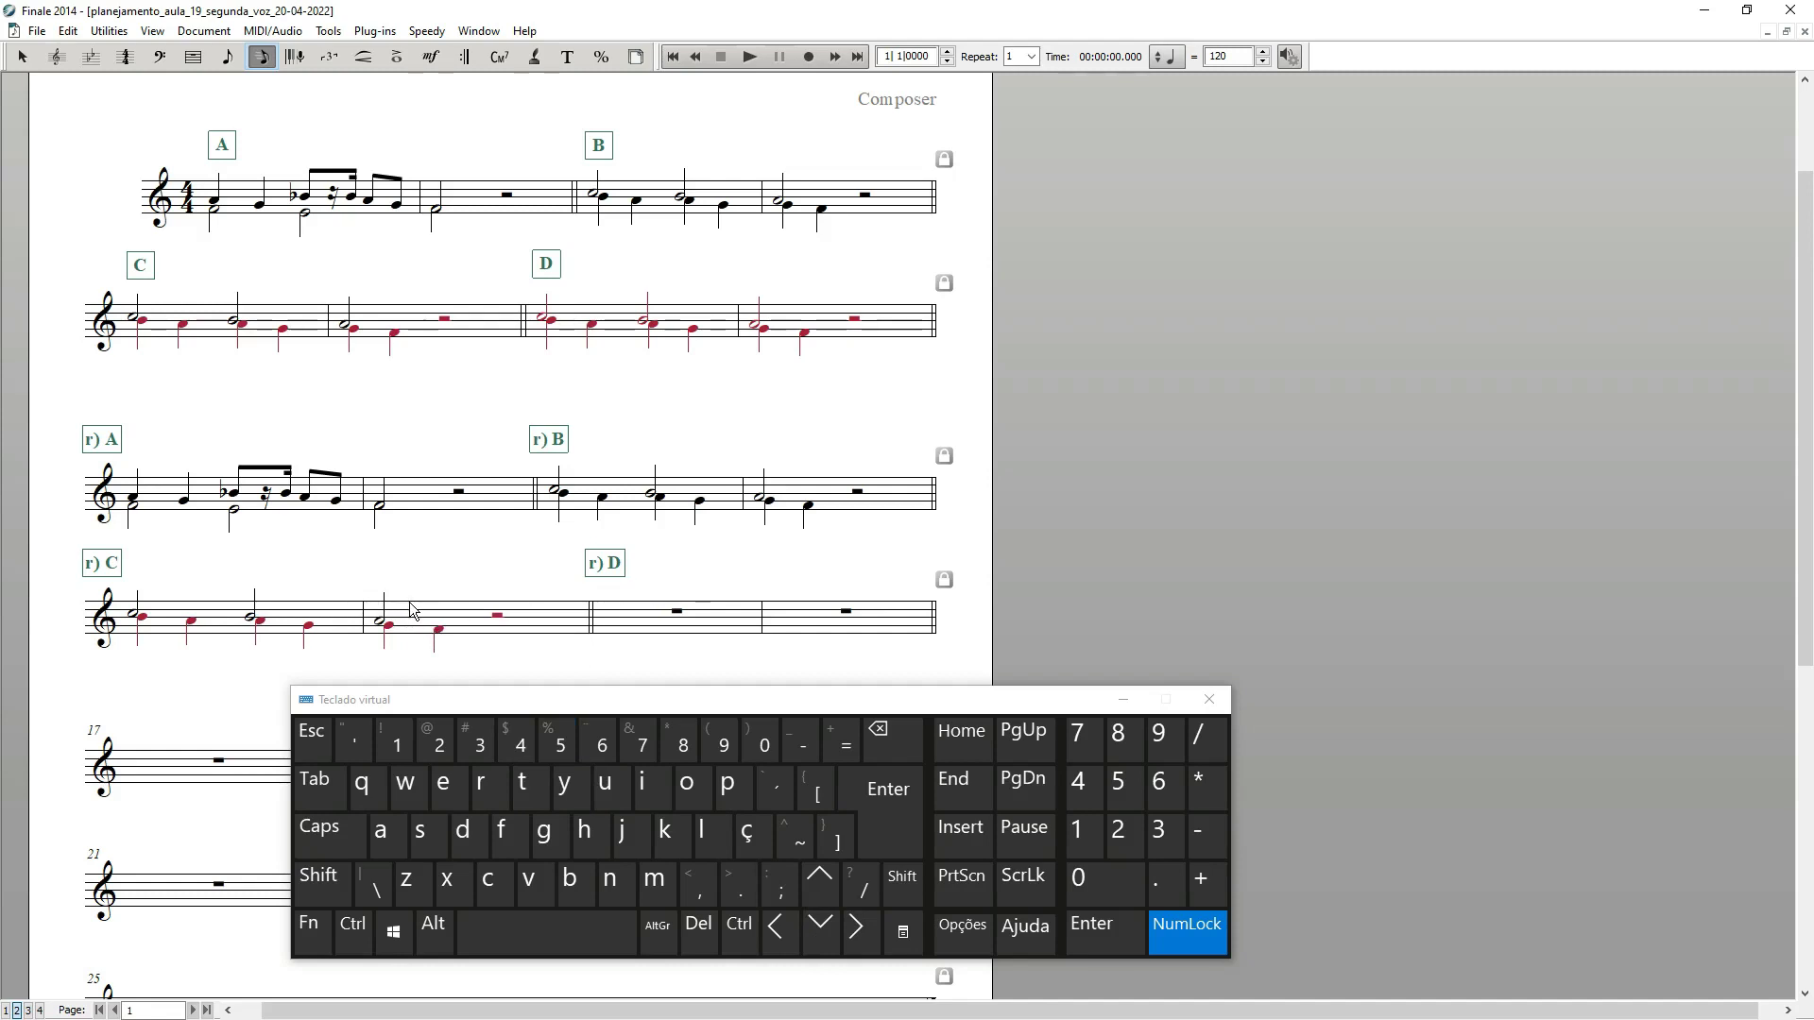
Step: Switch the active layer to 1 and back to 2
{"action": "left_click", "coordinate": [189, 613]}
{"action": "left_click", "coordinate": [411, 558]}
{"action": "key", "text": "alt+shift"}
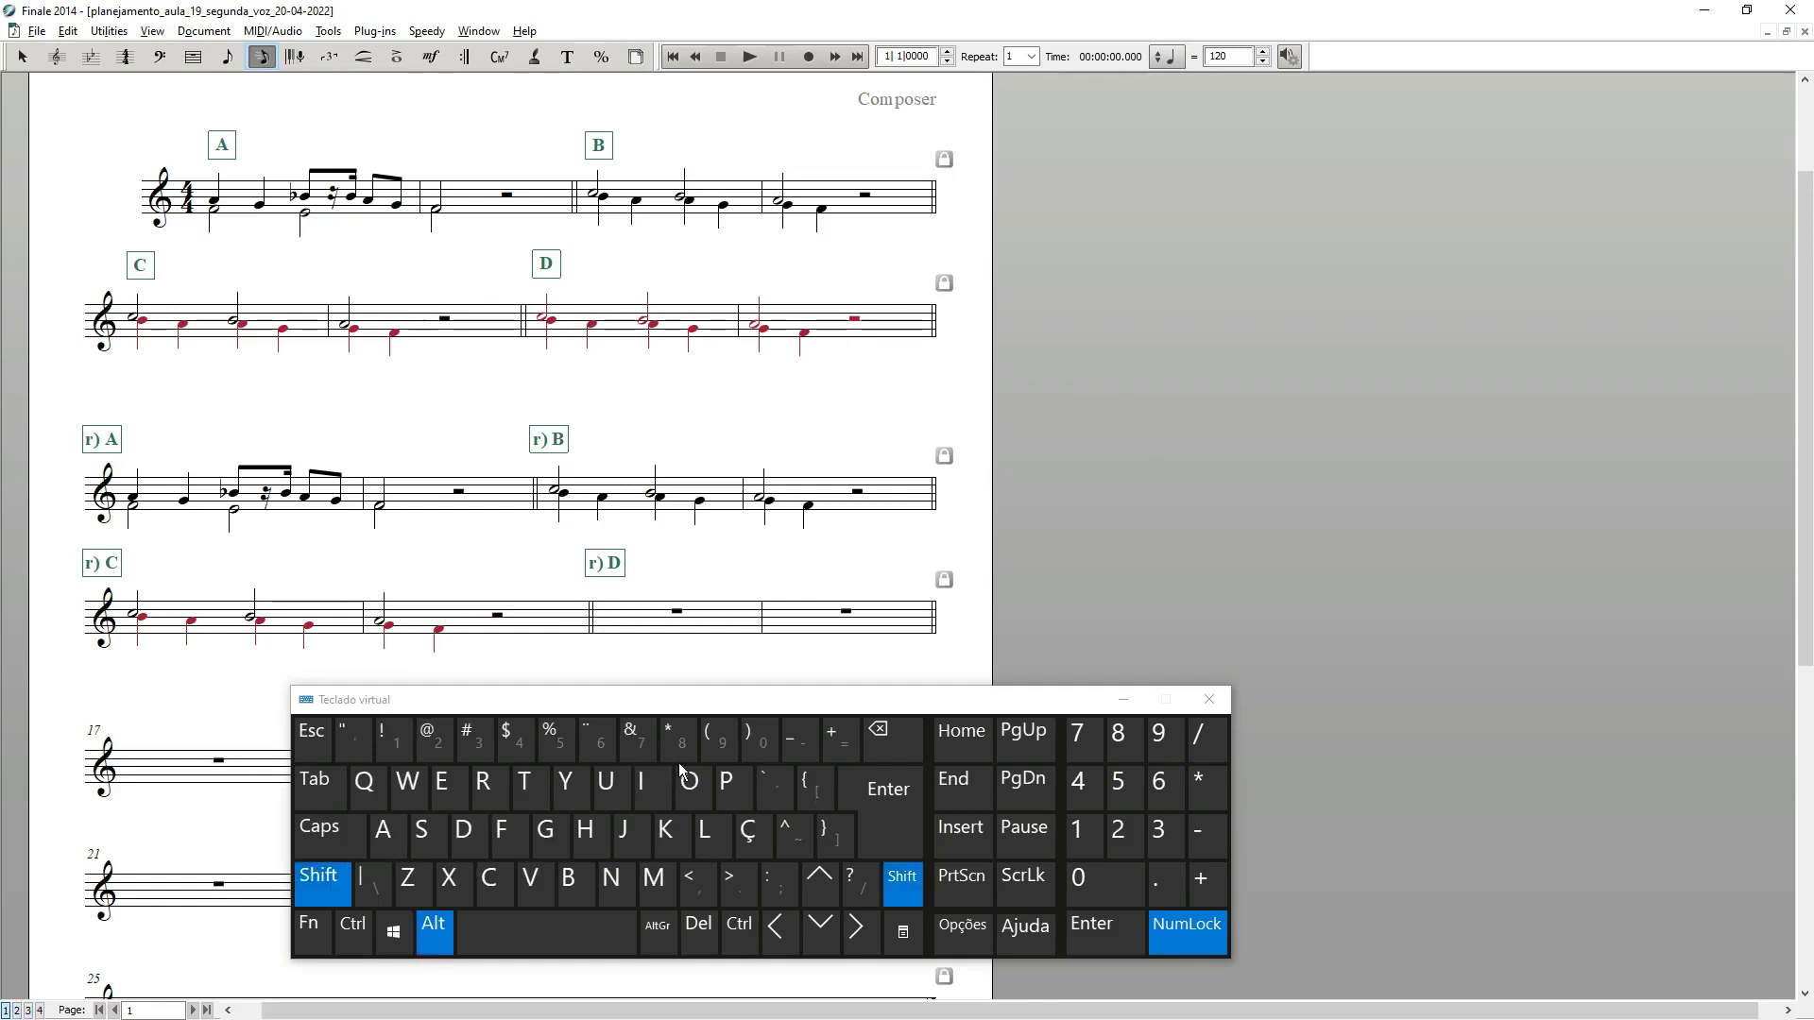
{"action": "left_click", "coordinate": [437, 751]}
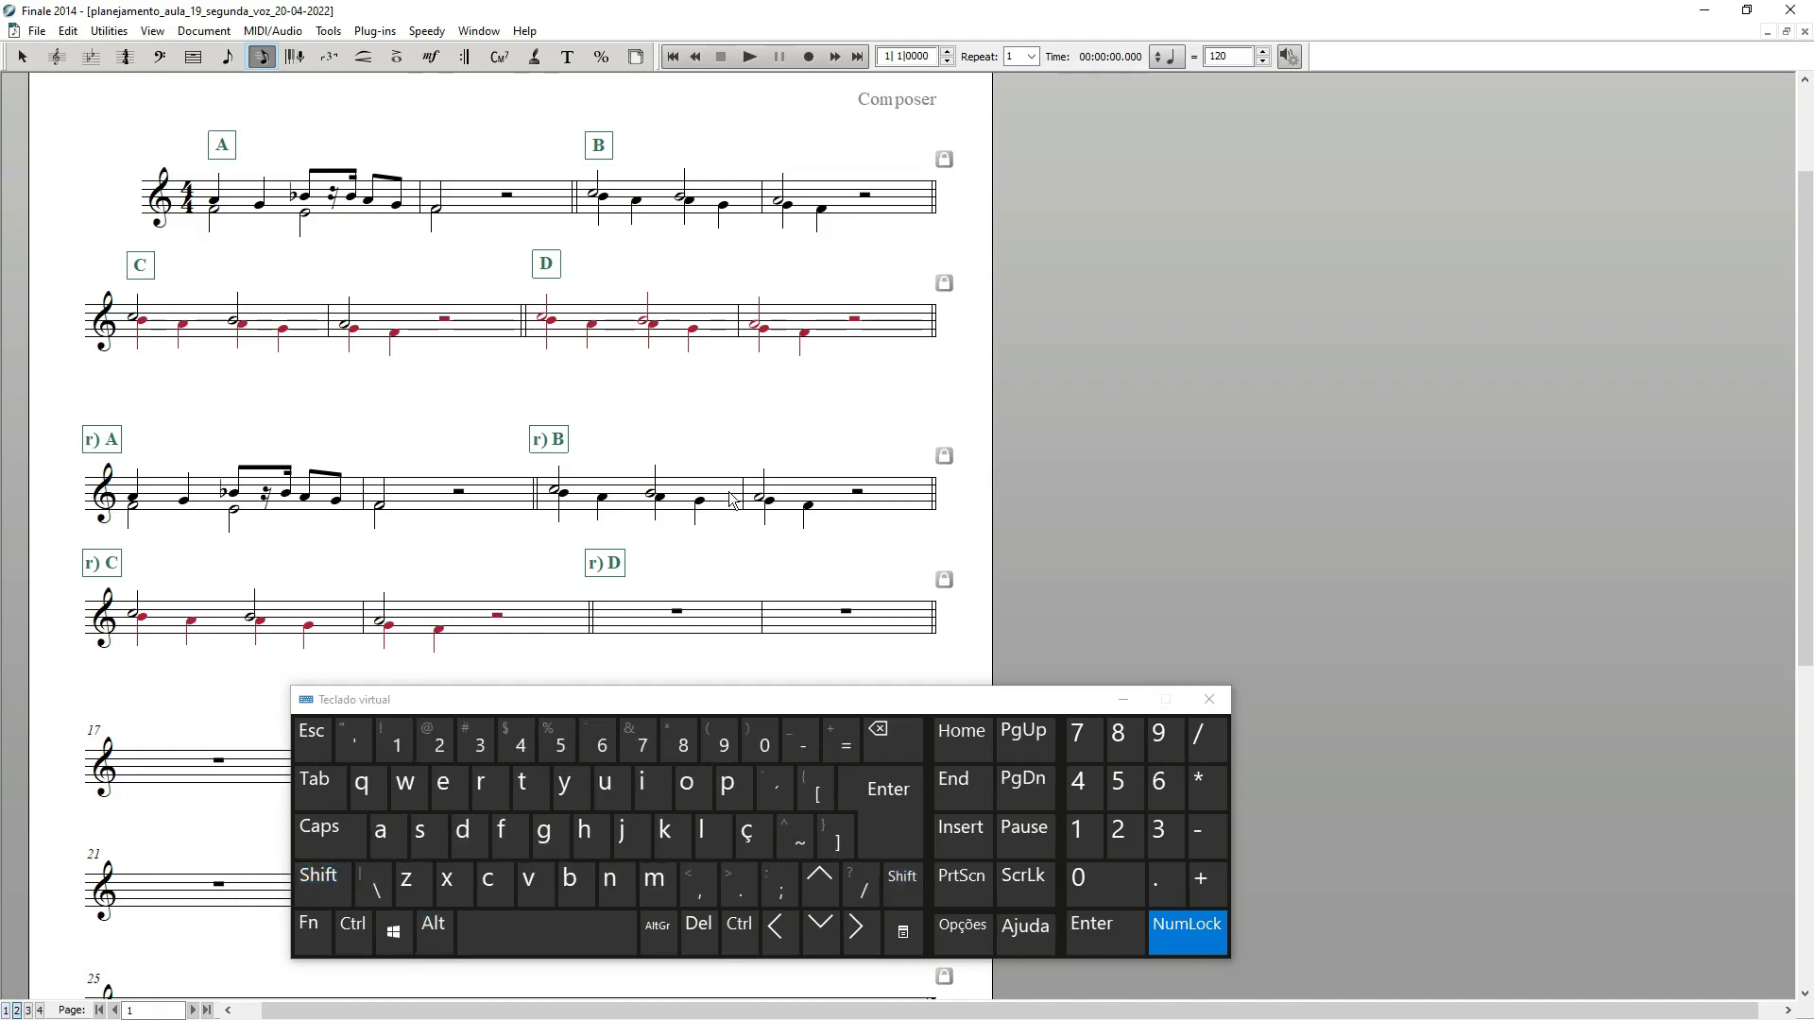
Step: In voice 1 of layer 2 of r) D, enter half notes C and B in the first measure and a half-note A in the second
{"action": "left_click", "coordinate": [614, 622]}
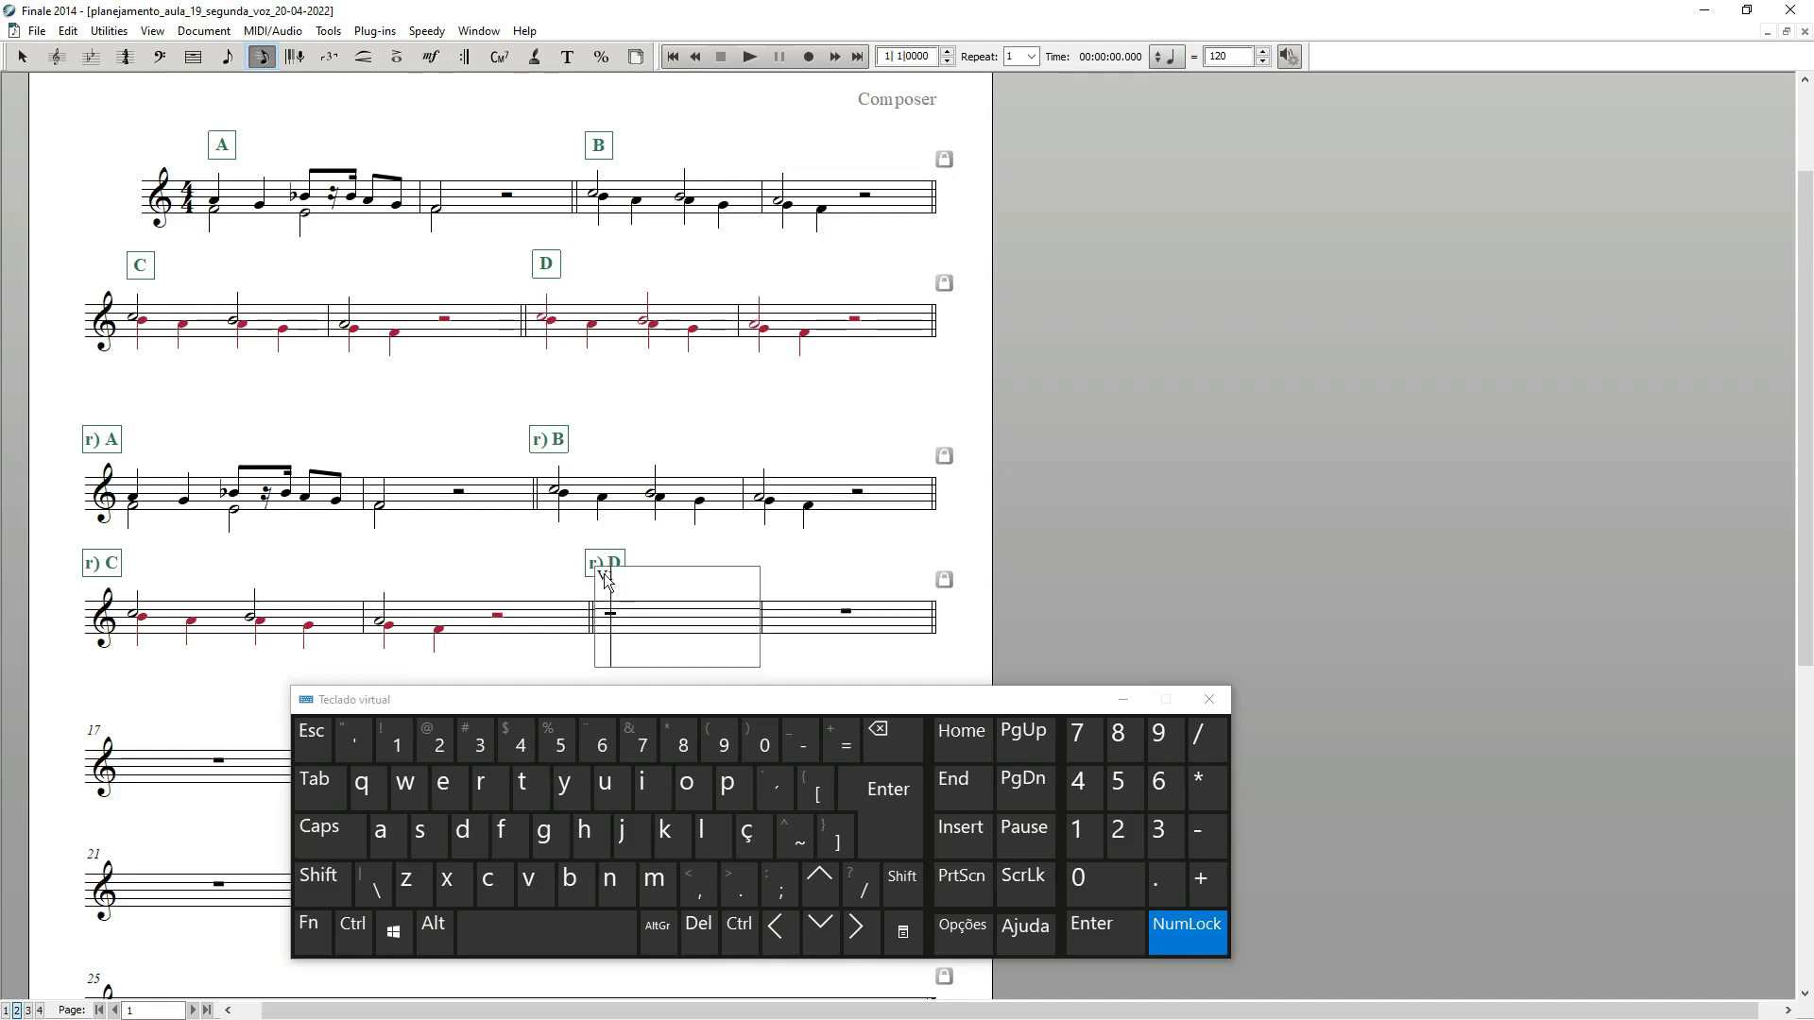
{"action": "left_click", "coordinate": [602, 746]}
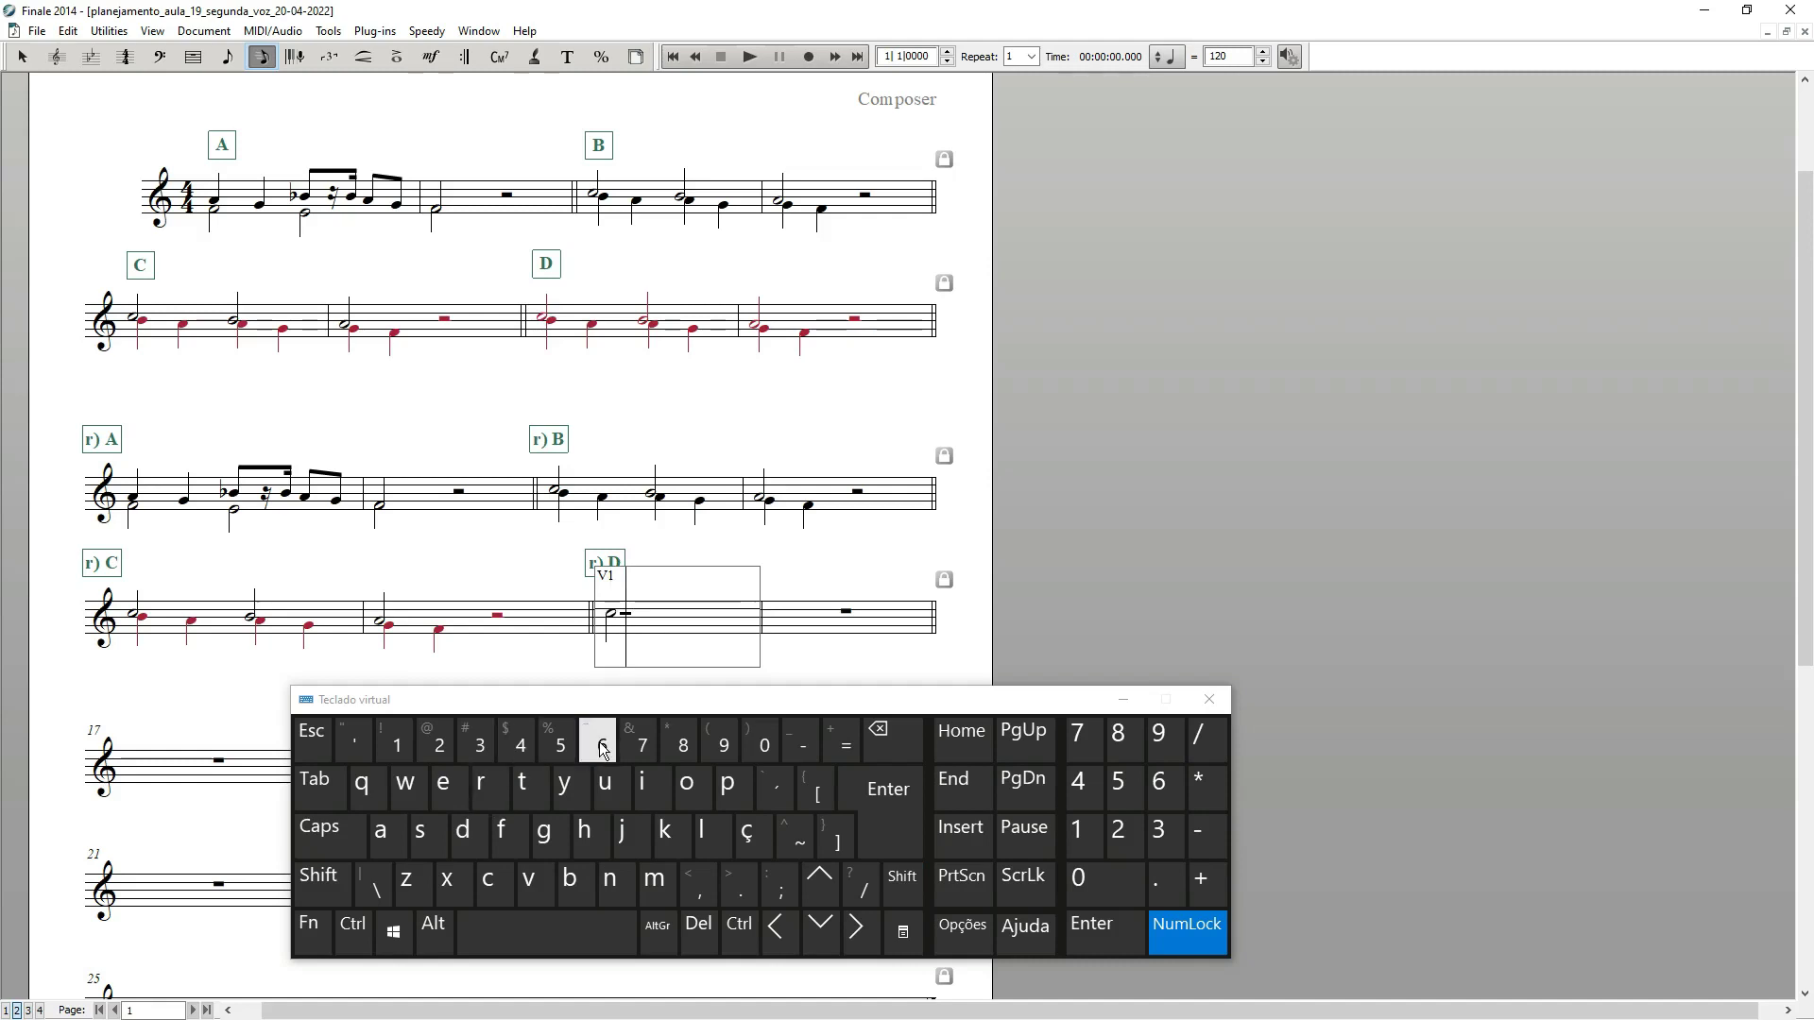
{"action": "left_click", "coordinate": [822, 933]}
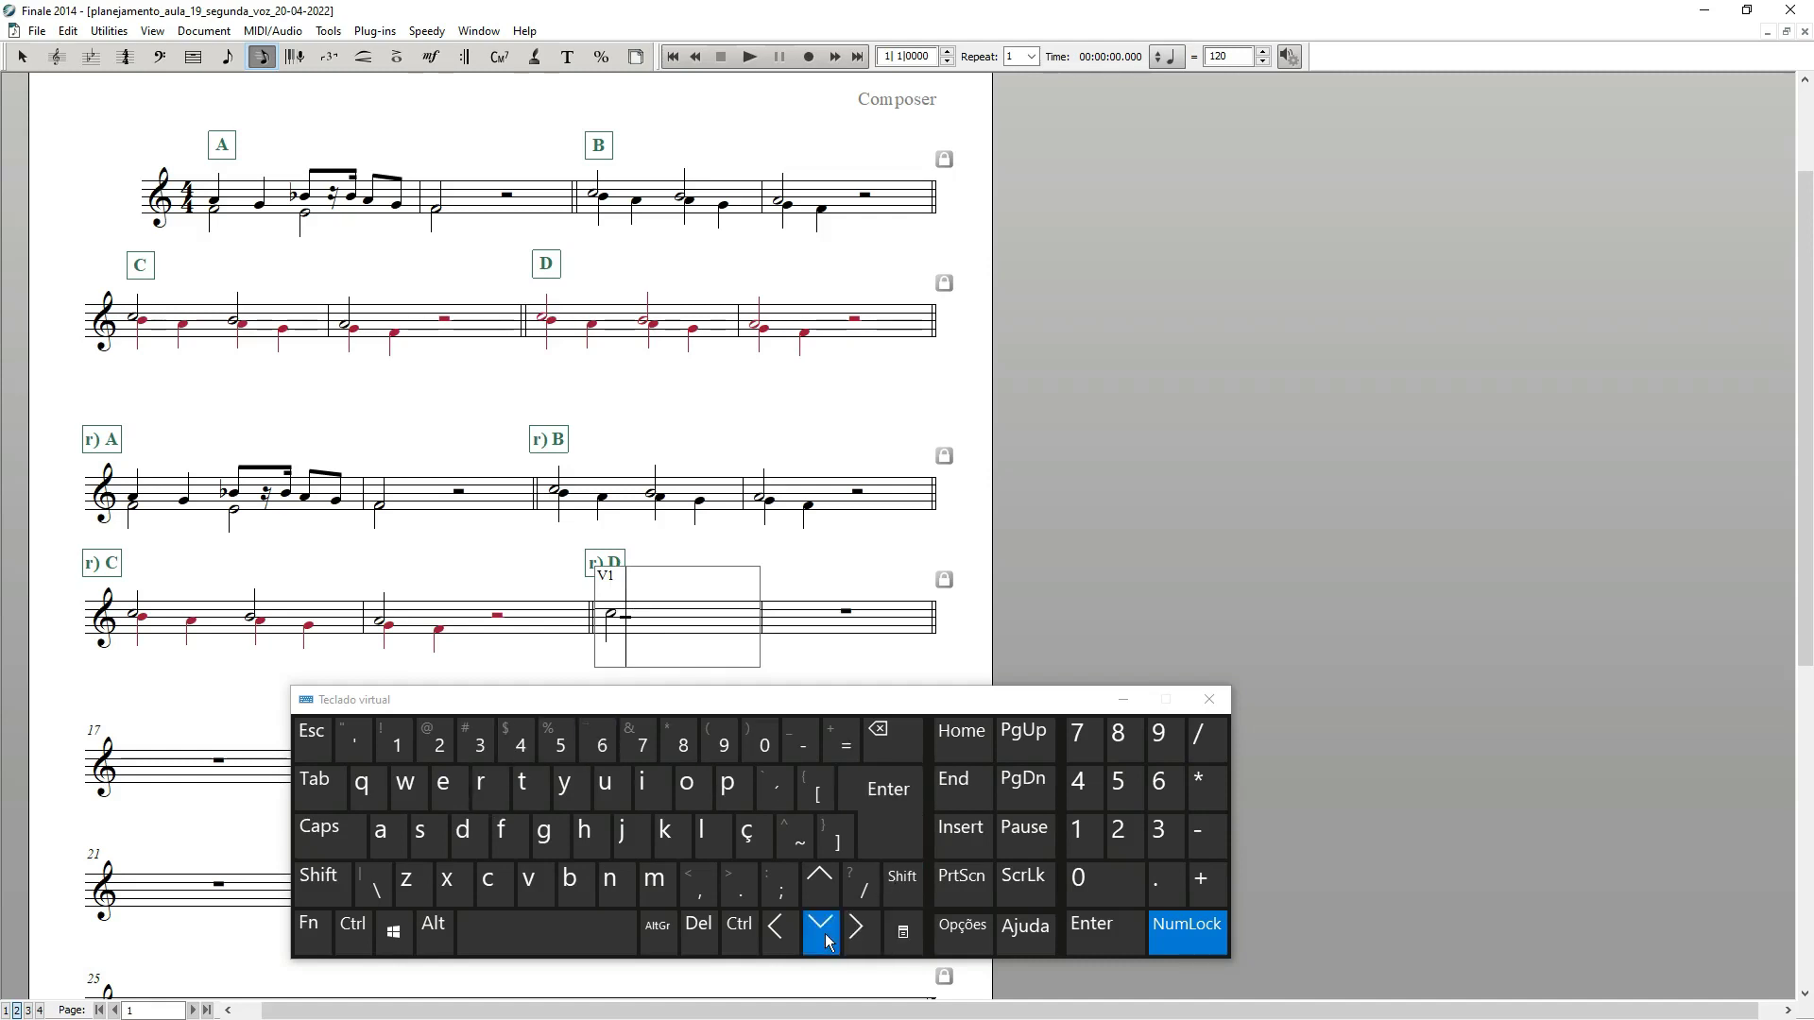
{"action": "left_click", "coordinate": [604, 753]}
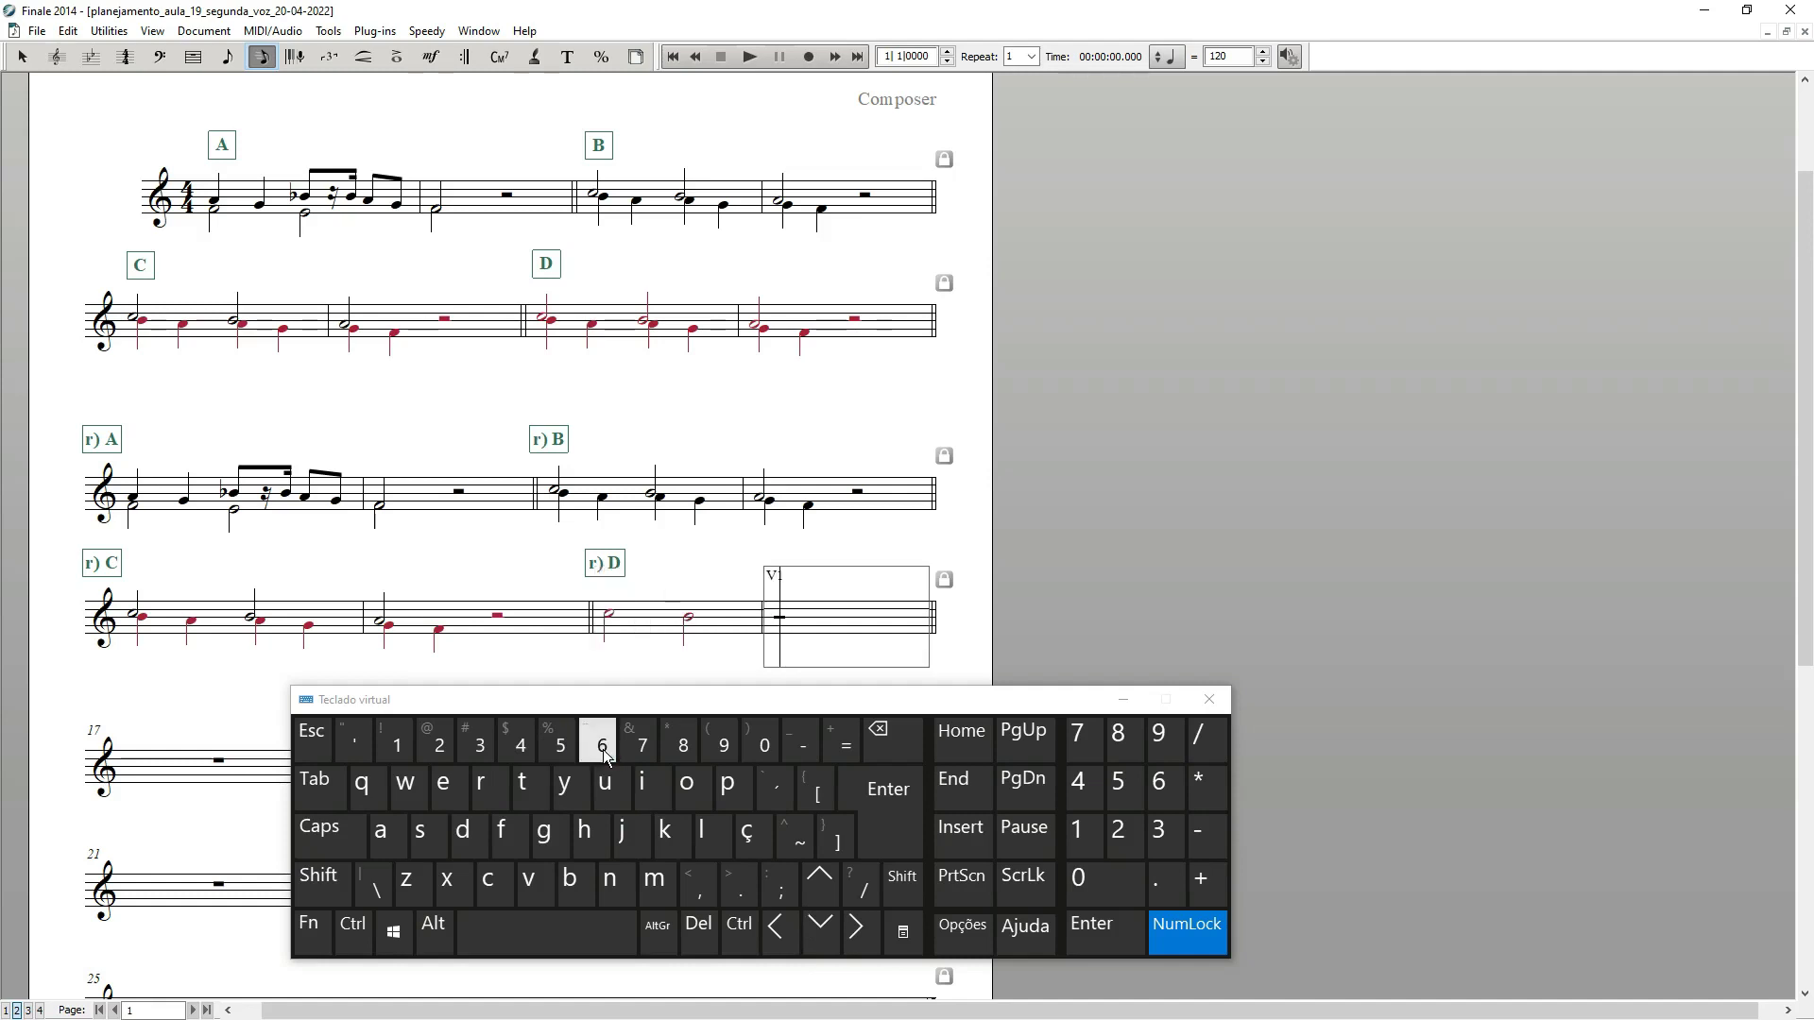
{"action": "left_click", "coordinate": [819, 930]}
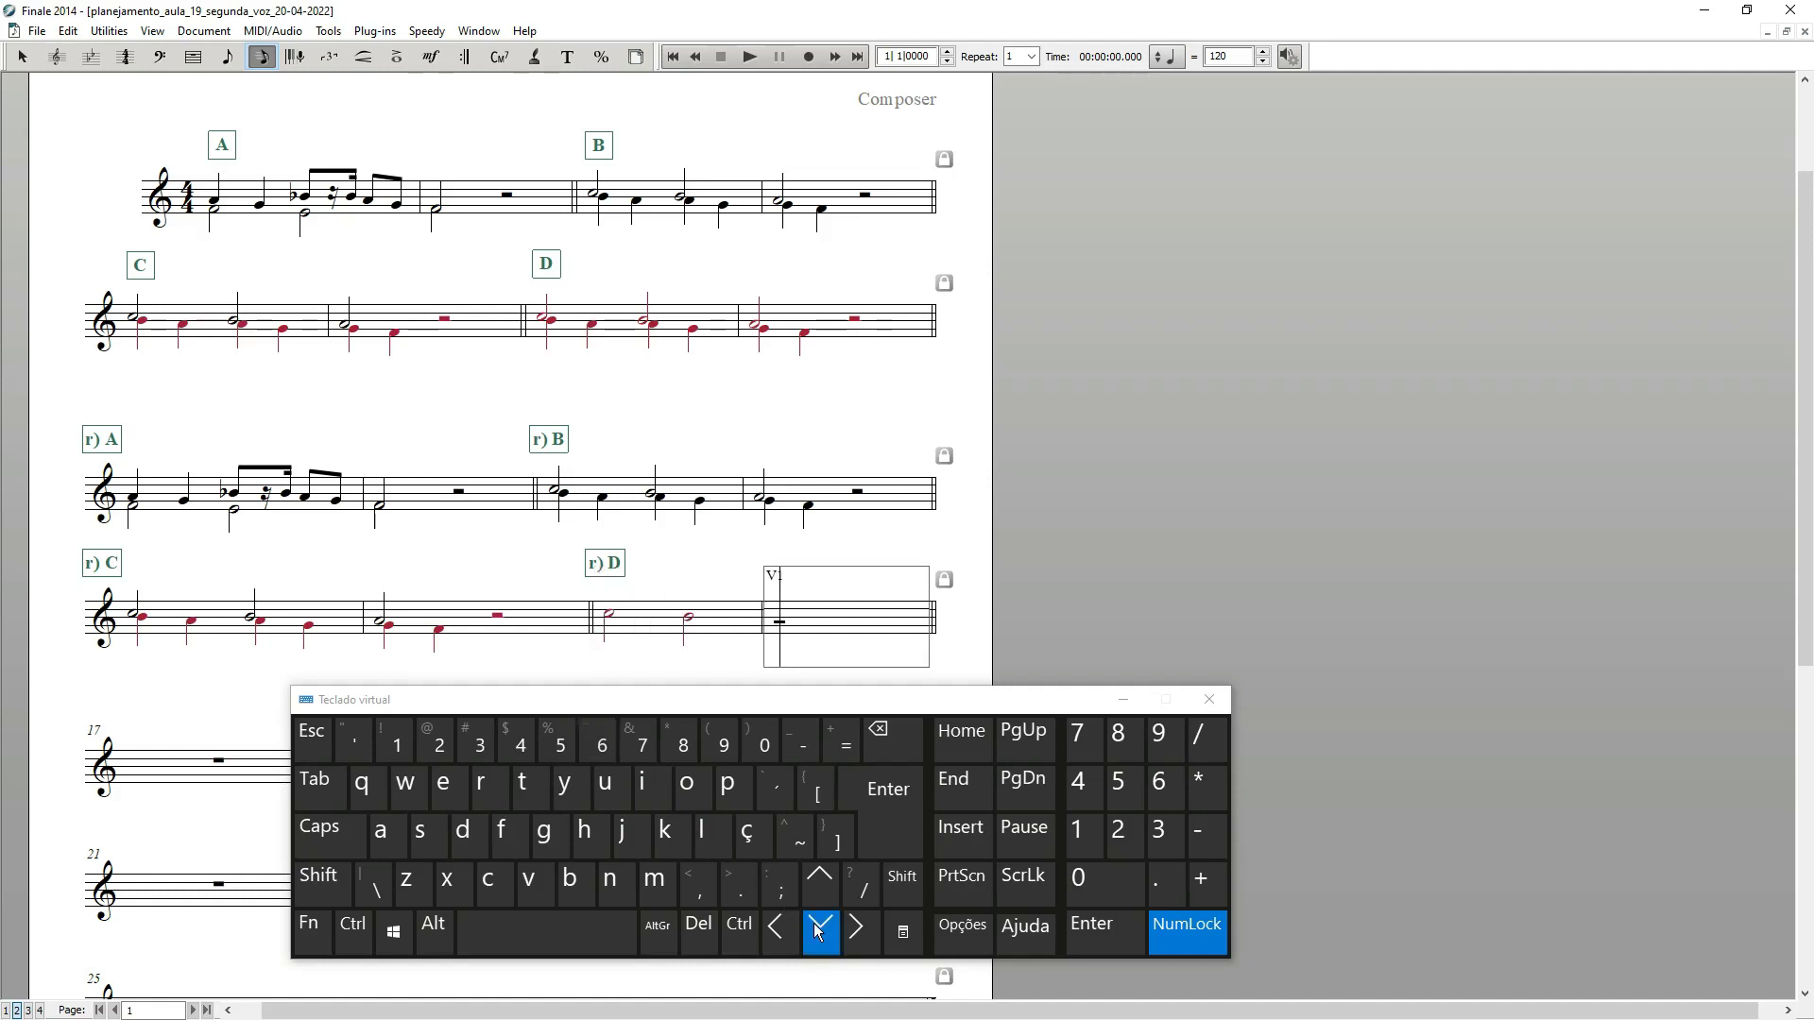
{"action": "left_click", "coordinate": [606, 752]}
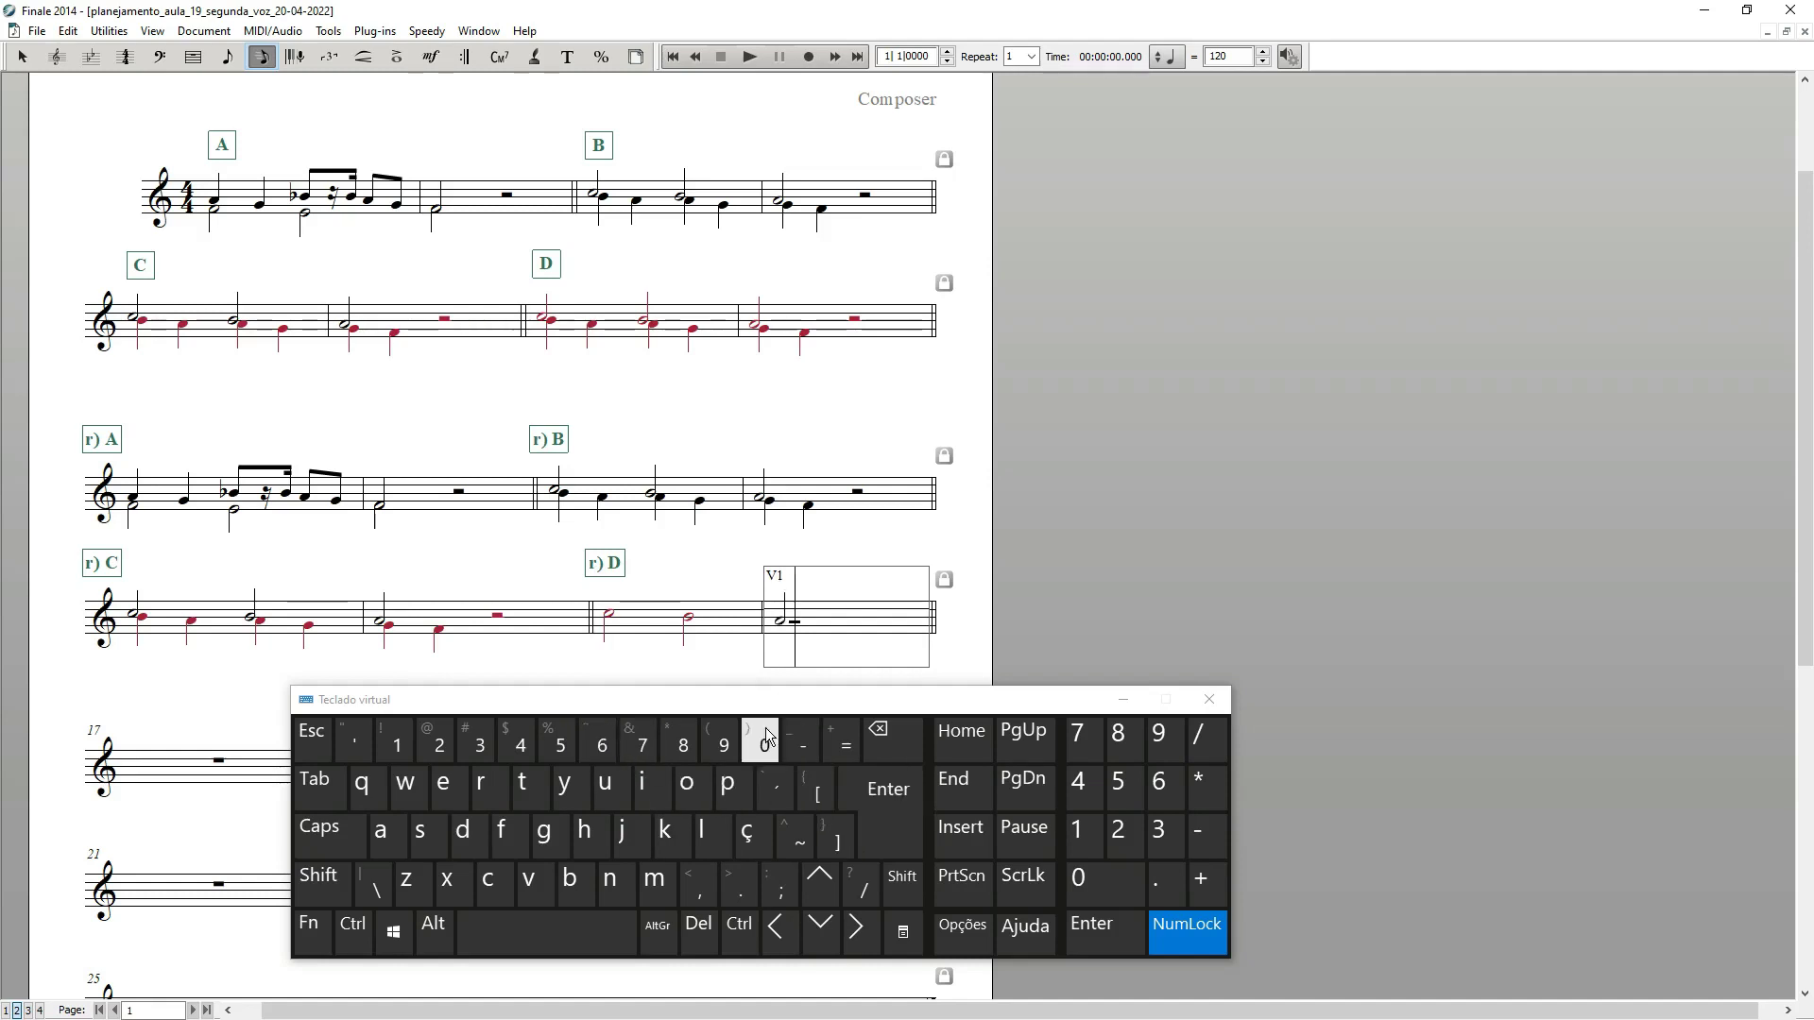
Step: Return to r) D's first measure and enter quarter notes B, A, A and G in voice 2 of layer 2
{"action": "left_click", "coordinate": [777, 930]}
{"action": "left_click", "coordinate": [777, 930]}
{"action": "left_click", "coordinate": [777, 930]}
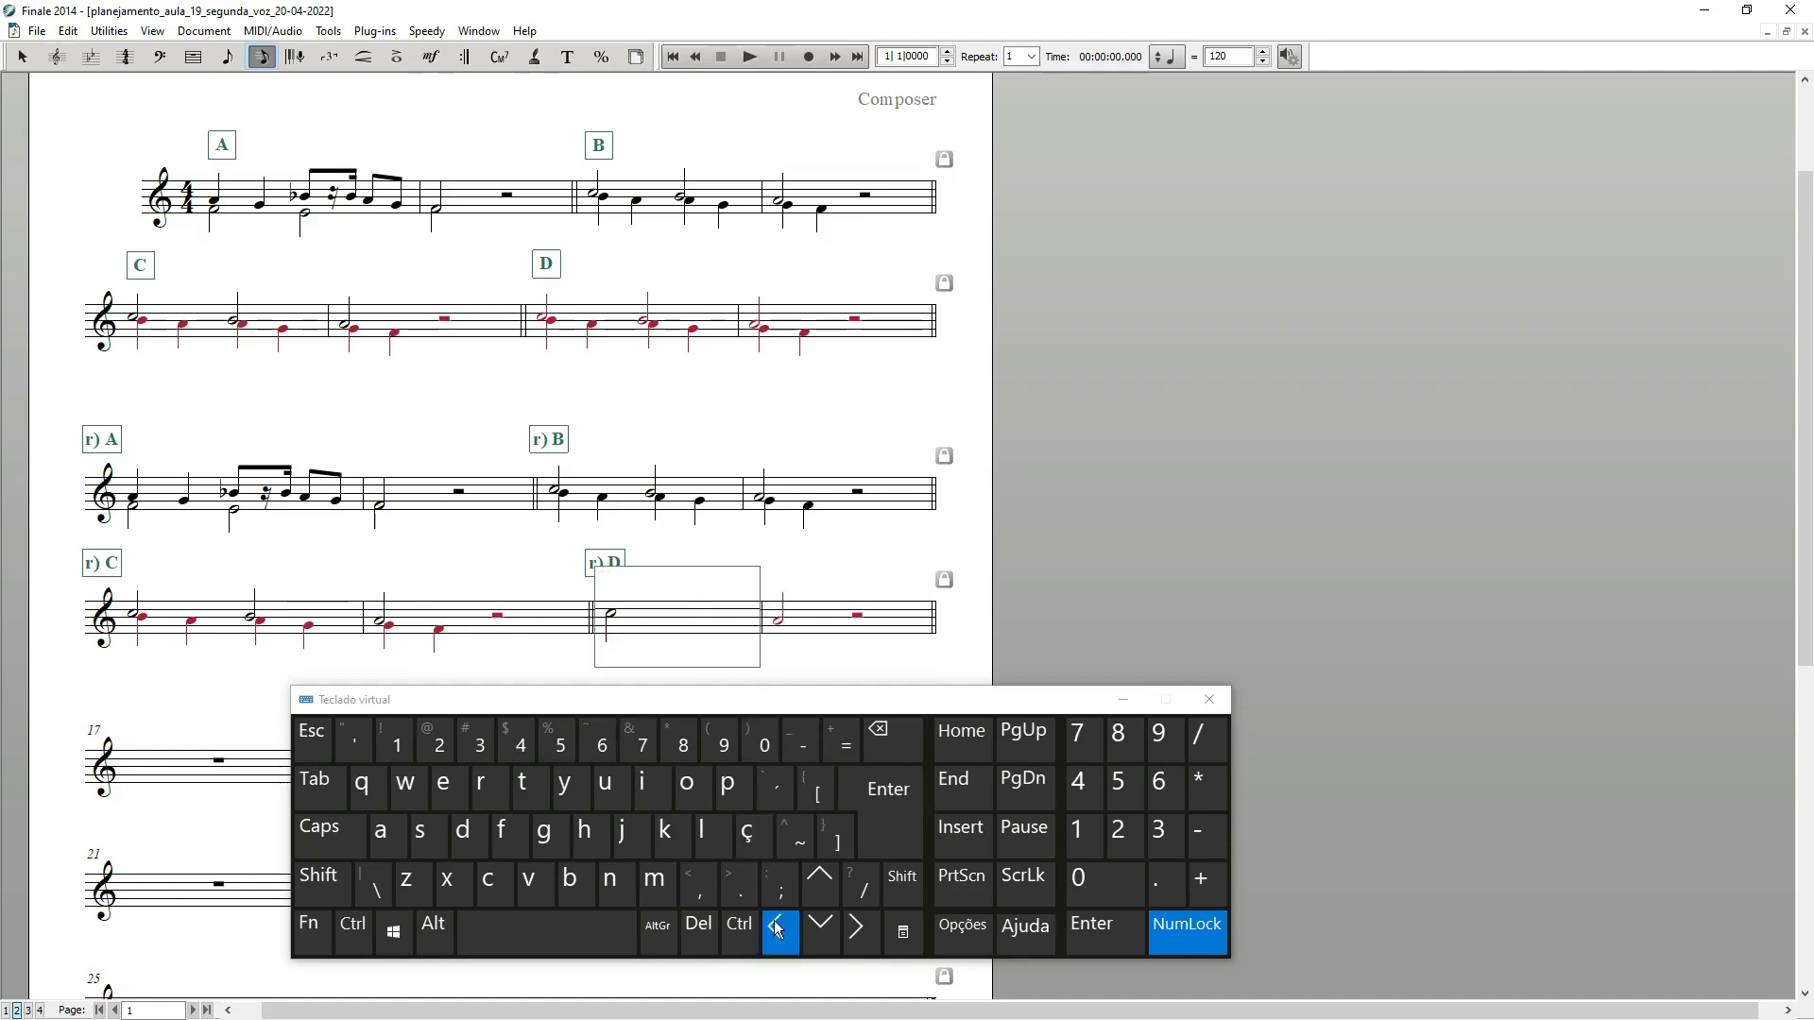
{"action": "left_click", "coordinate": [829, 888]}
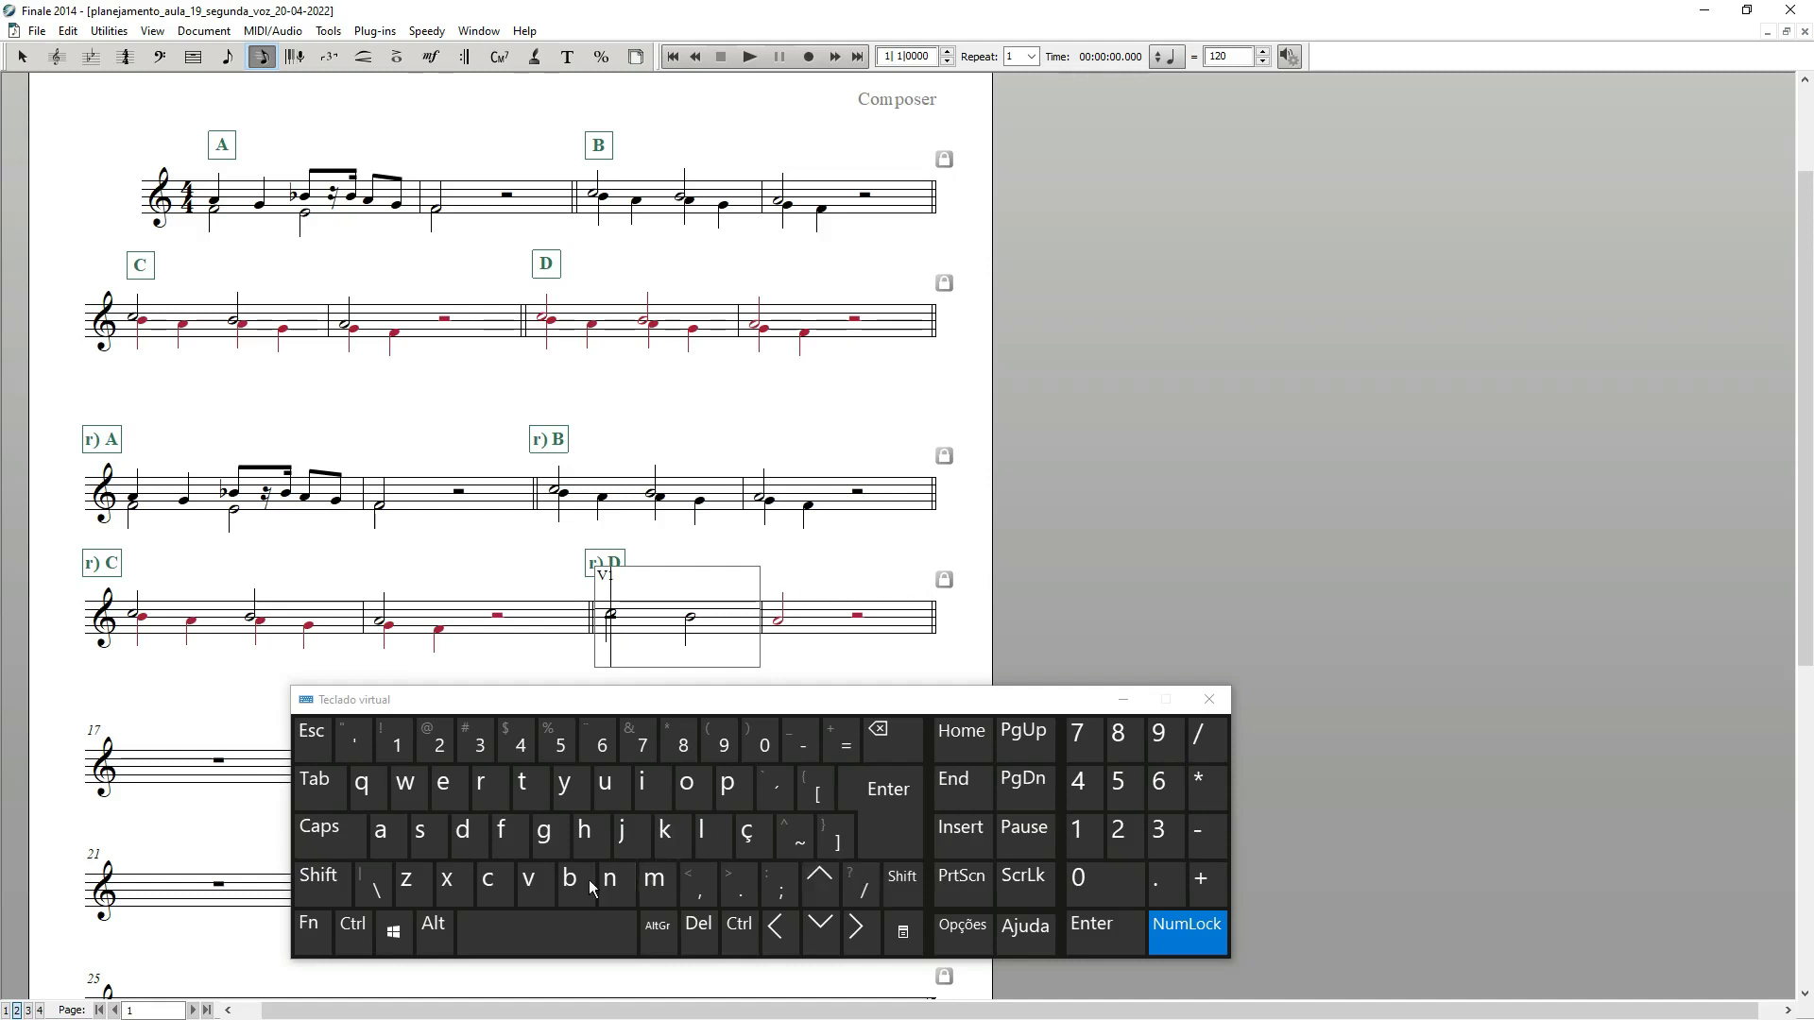
{"action": "left_click", "coordinate": [354, 750]}
{"action": "left_click", "coordinate": [551, 751]}
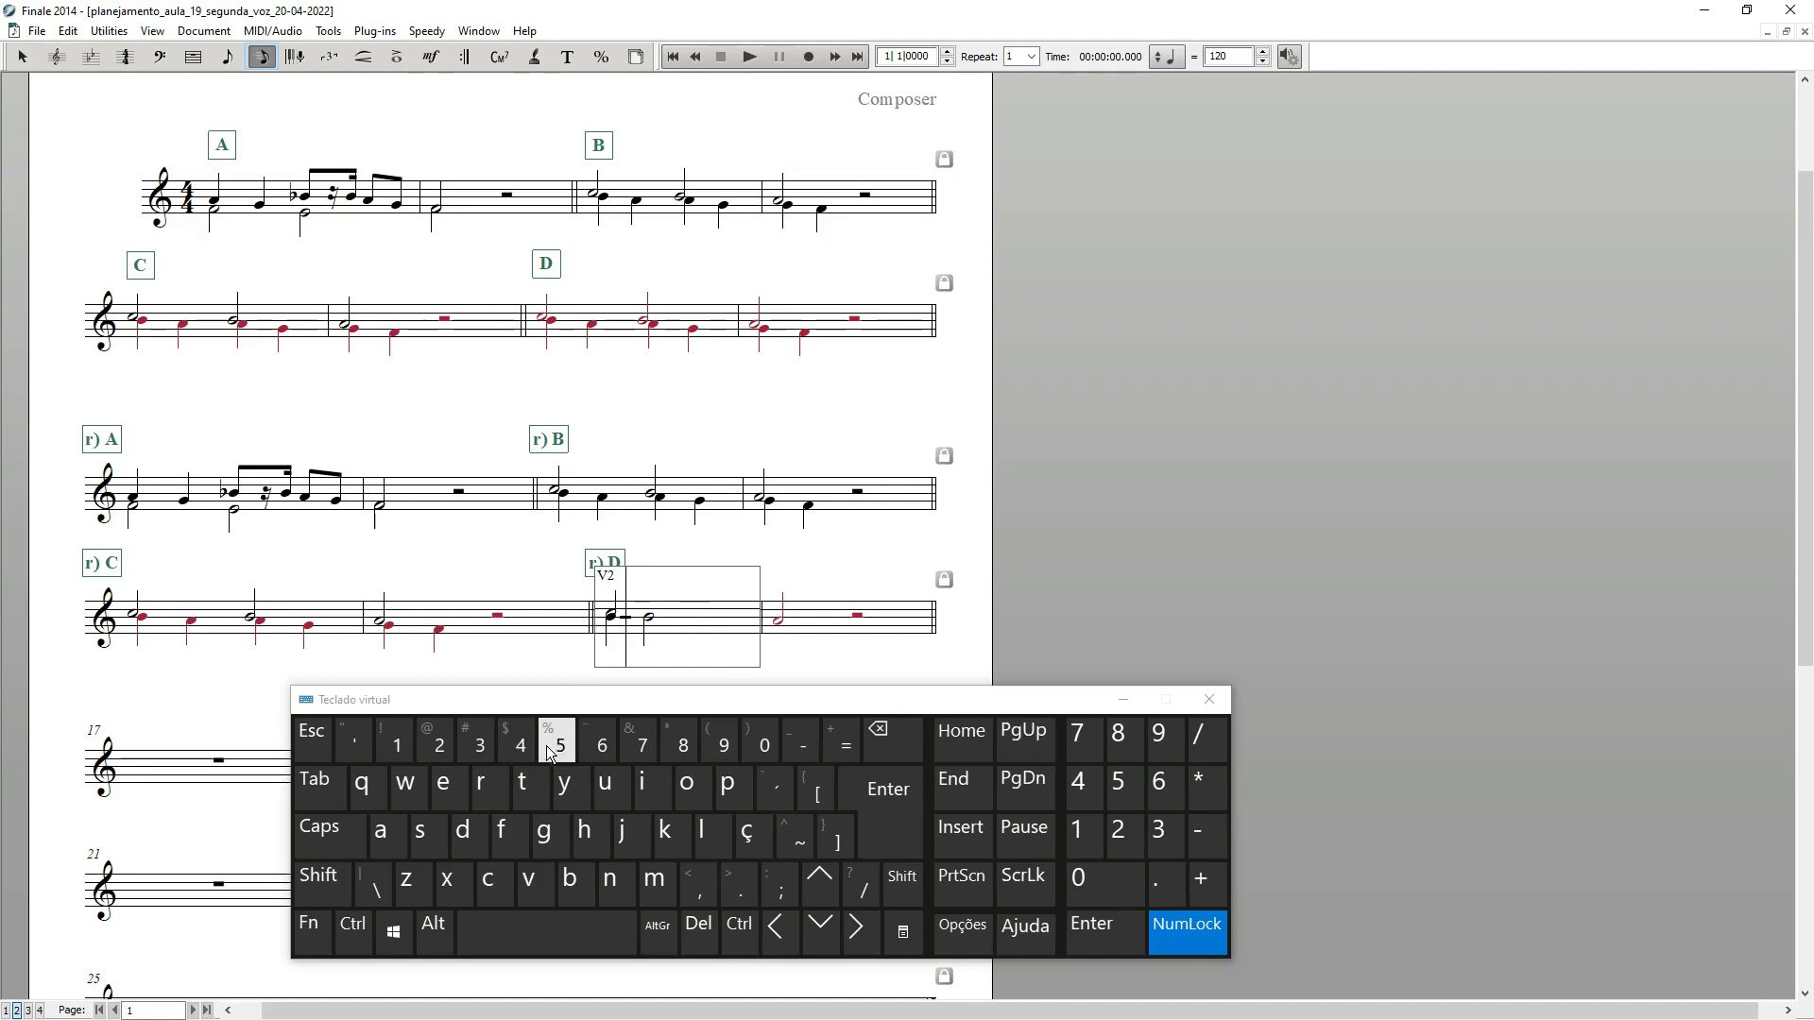
{"action": "left_click", "coordinate": [820, 926]}
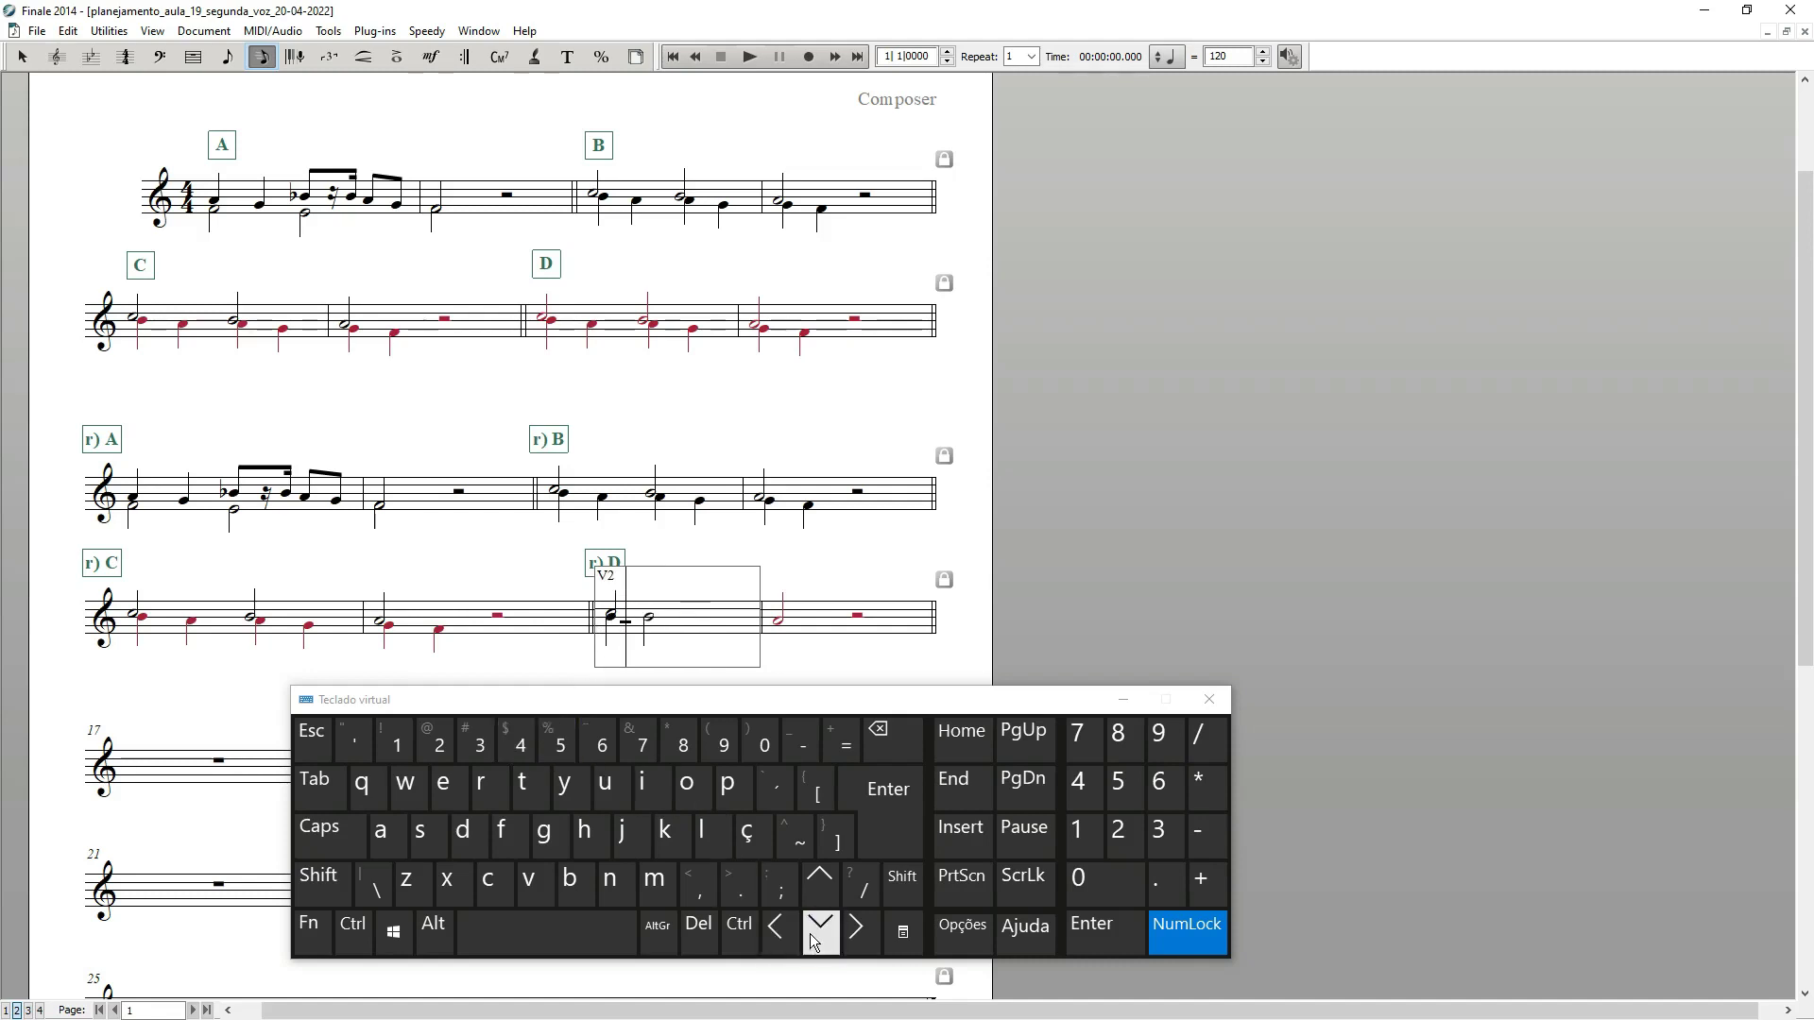
{"action": "left_click", "coordinate": [568, 758]}
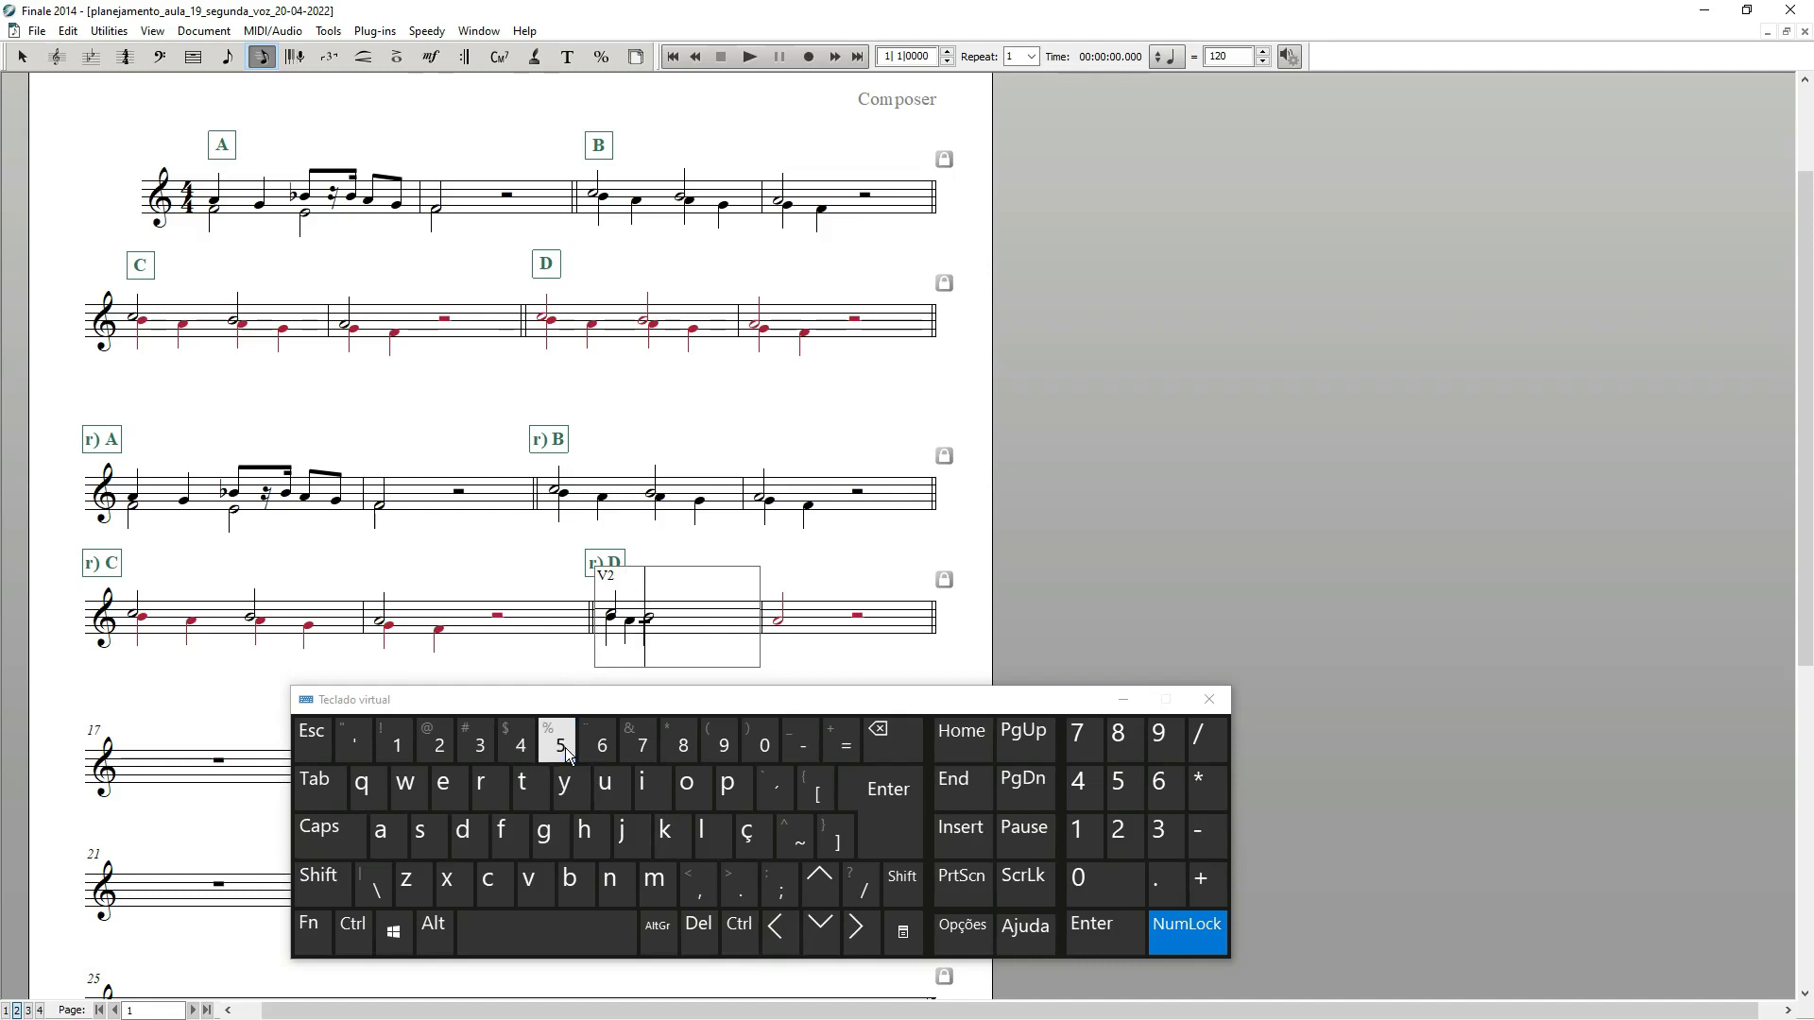
{"action": "left_click", "coordinate": [563, 749]}
{"action": "left_click", "coordinate": [820, 926]}
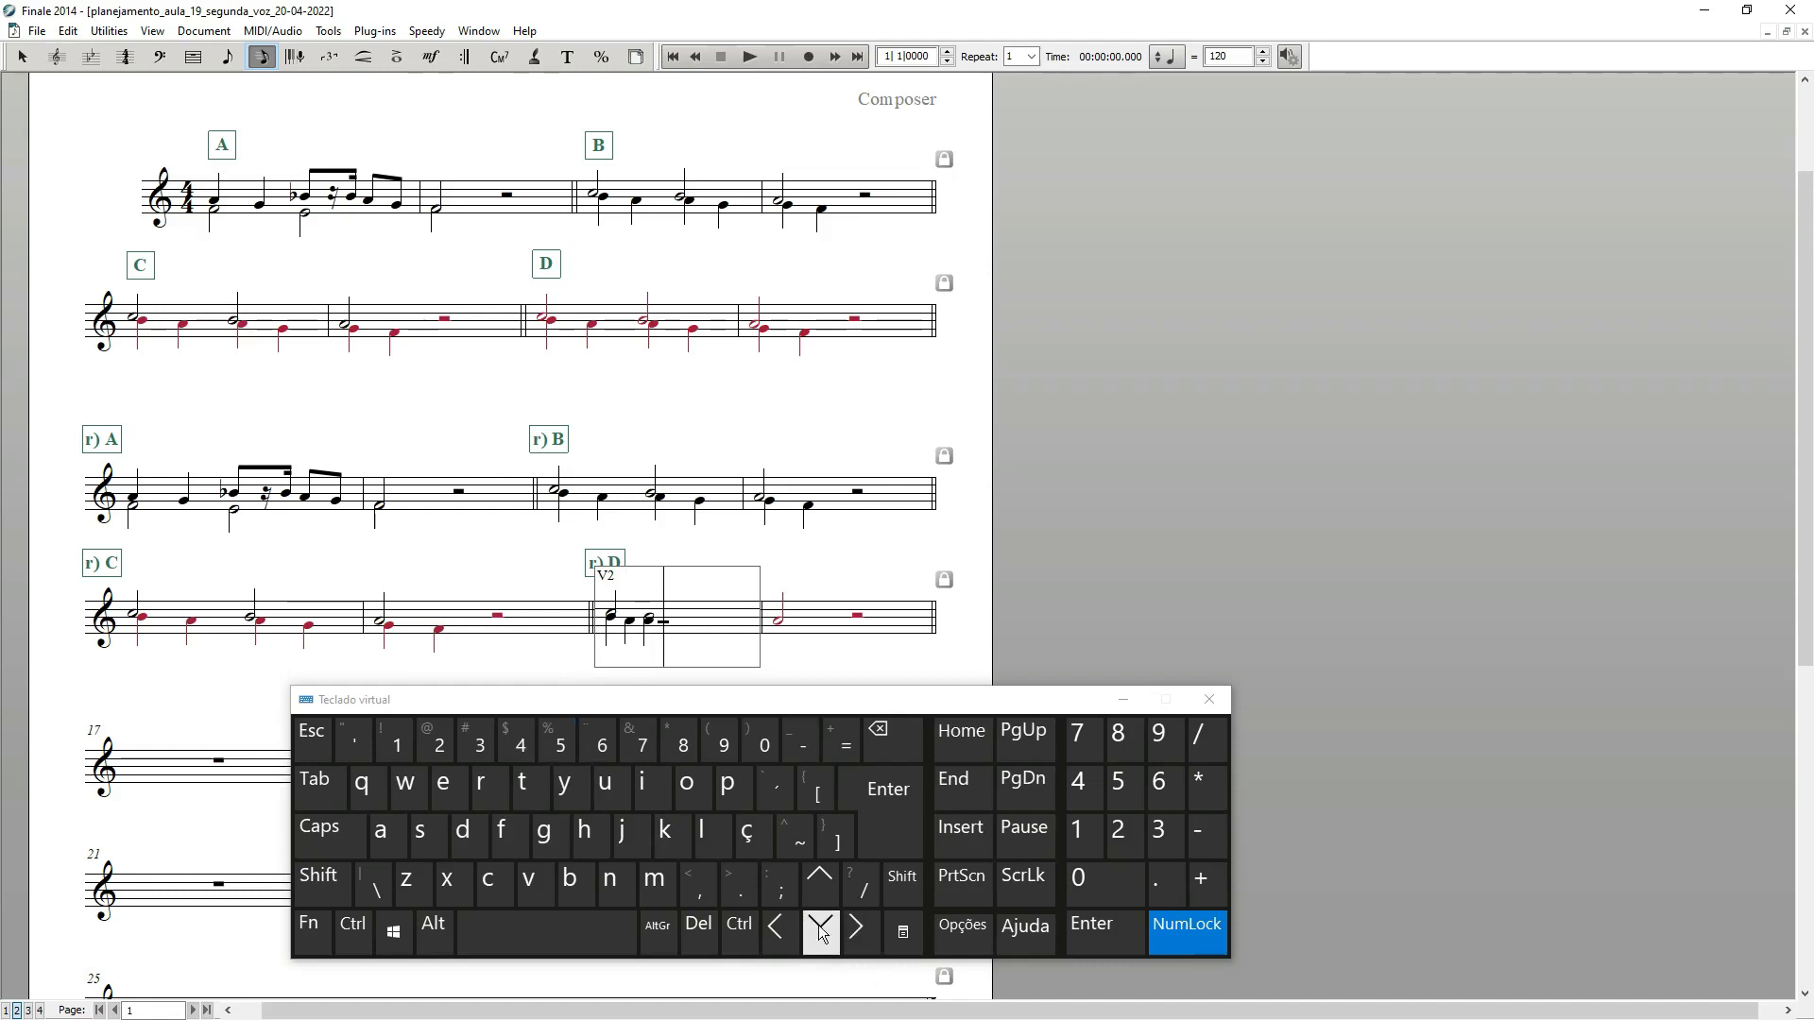
{"action": "left_click", "coordinate": [562, 746]}
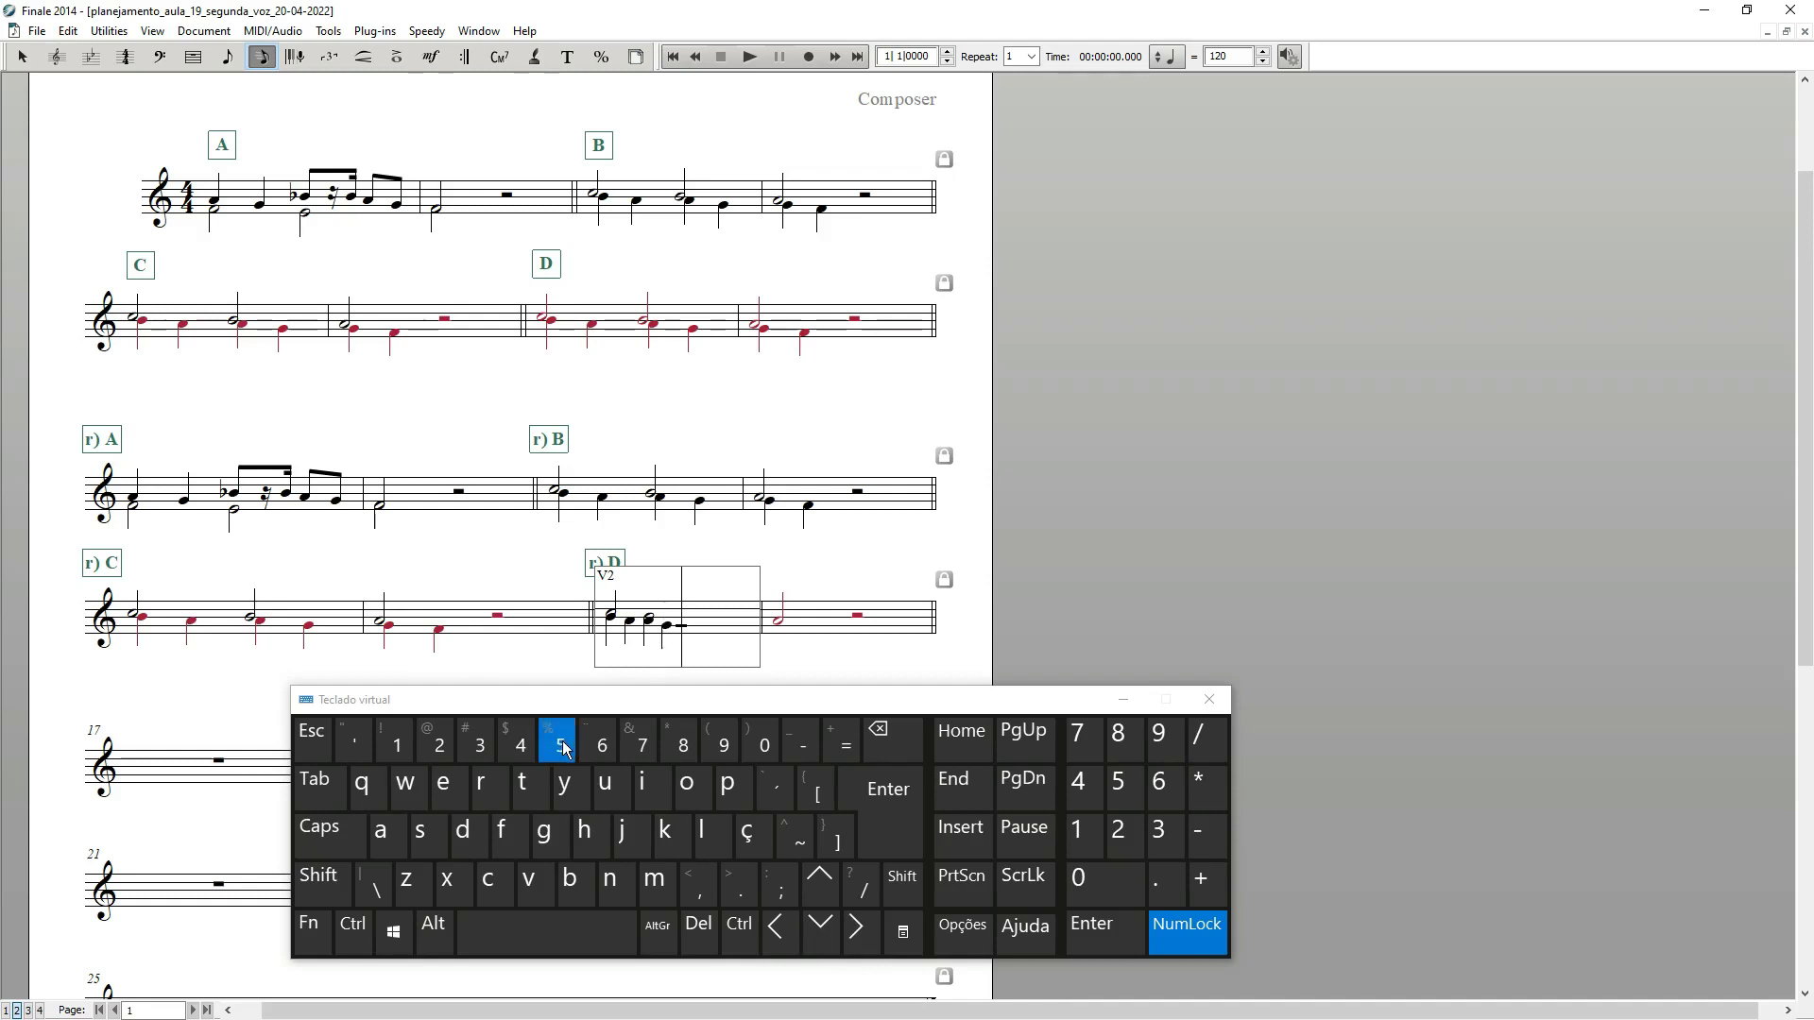
{"action": "left_click", "coordinate": [871, 935]}
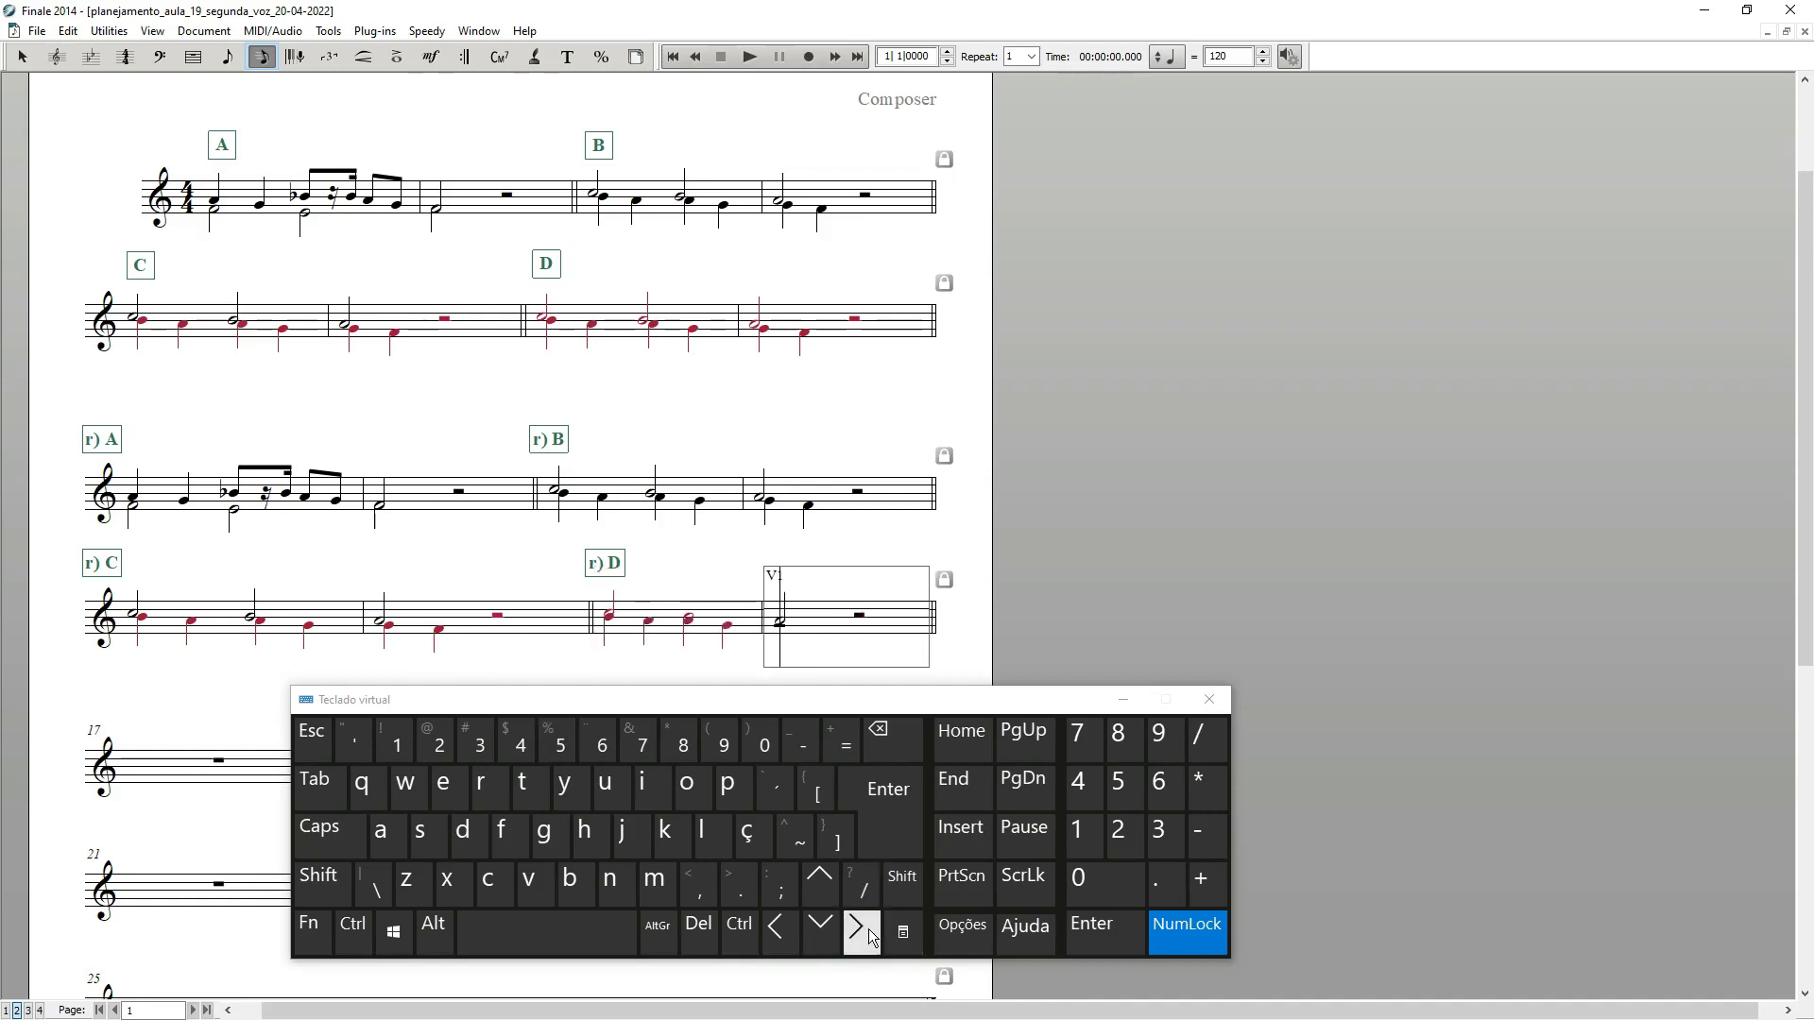
{"action": "left_click", "coordinate": [557, 742]}
{"action": "left_click", "coordinate": [818, 881]}
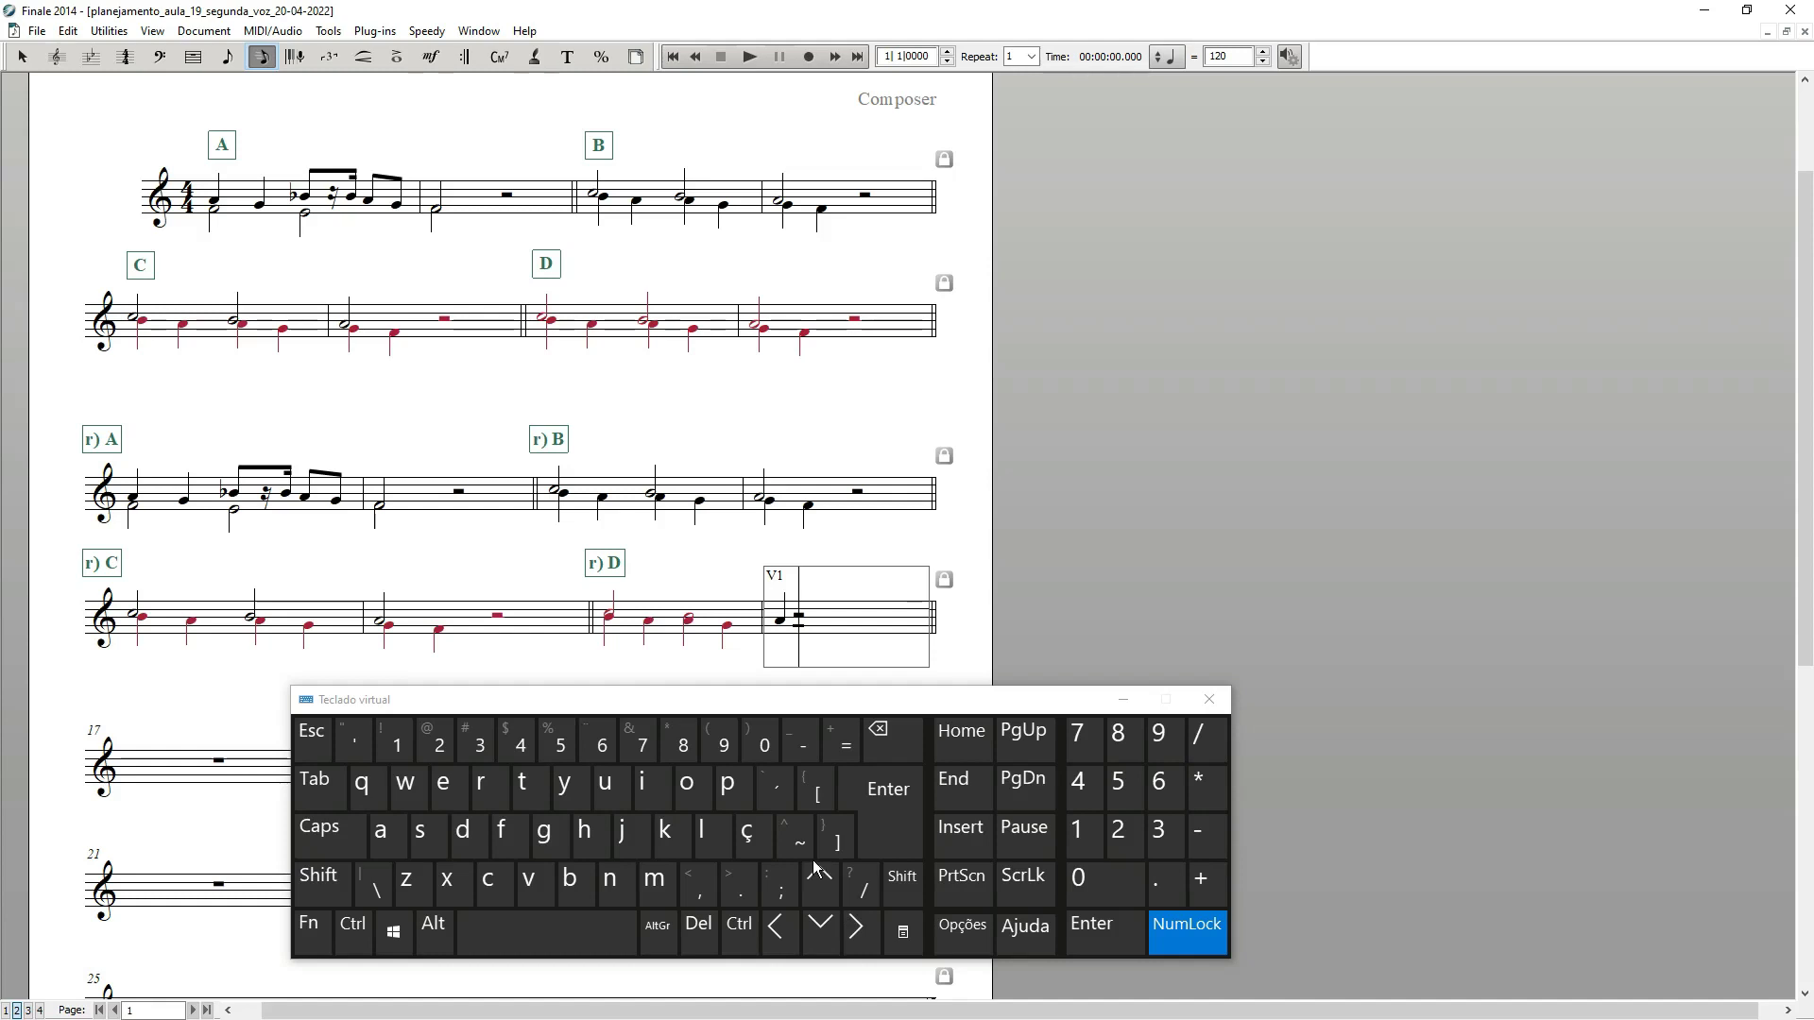
{"action": "key", "text": "ctrl+z"}
Step: In voice 2 of layer 2 in r) D's second measure, enter quarter notes G and F
{"action": "left_click", "coordinate": [784, 633]}
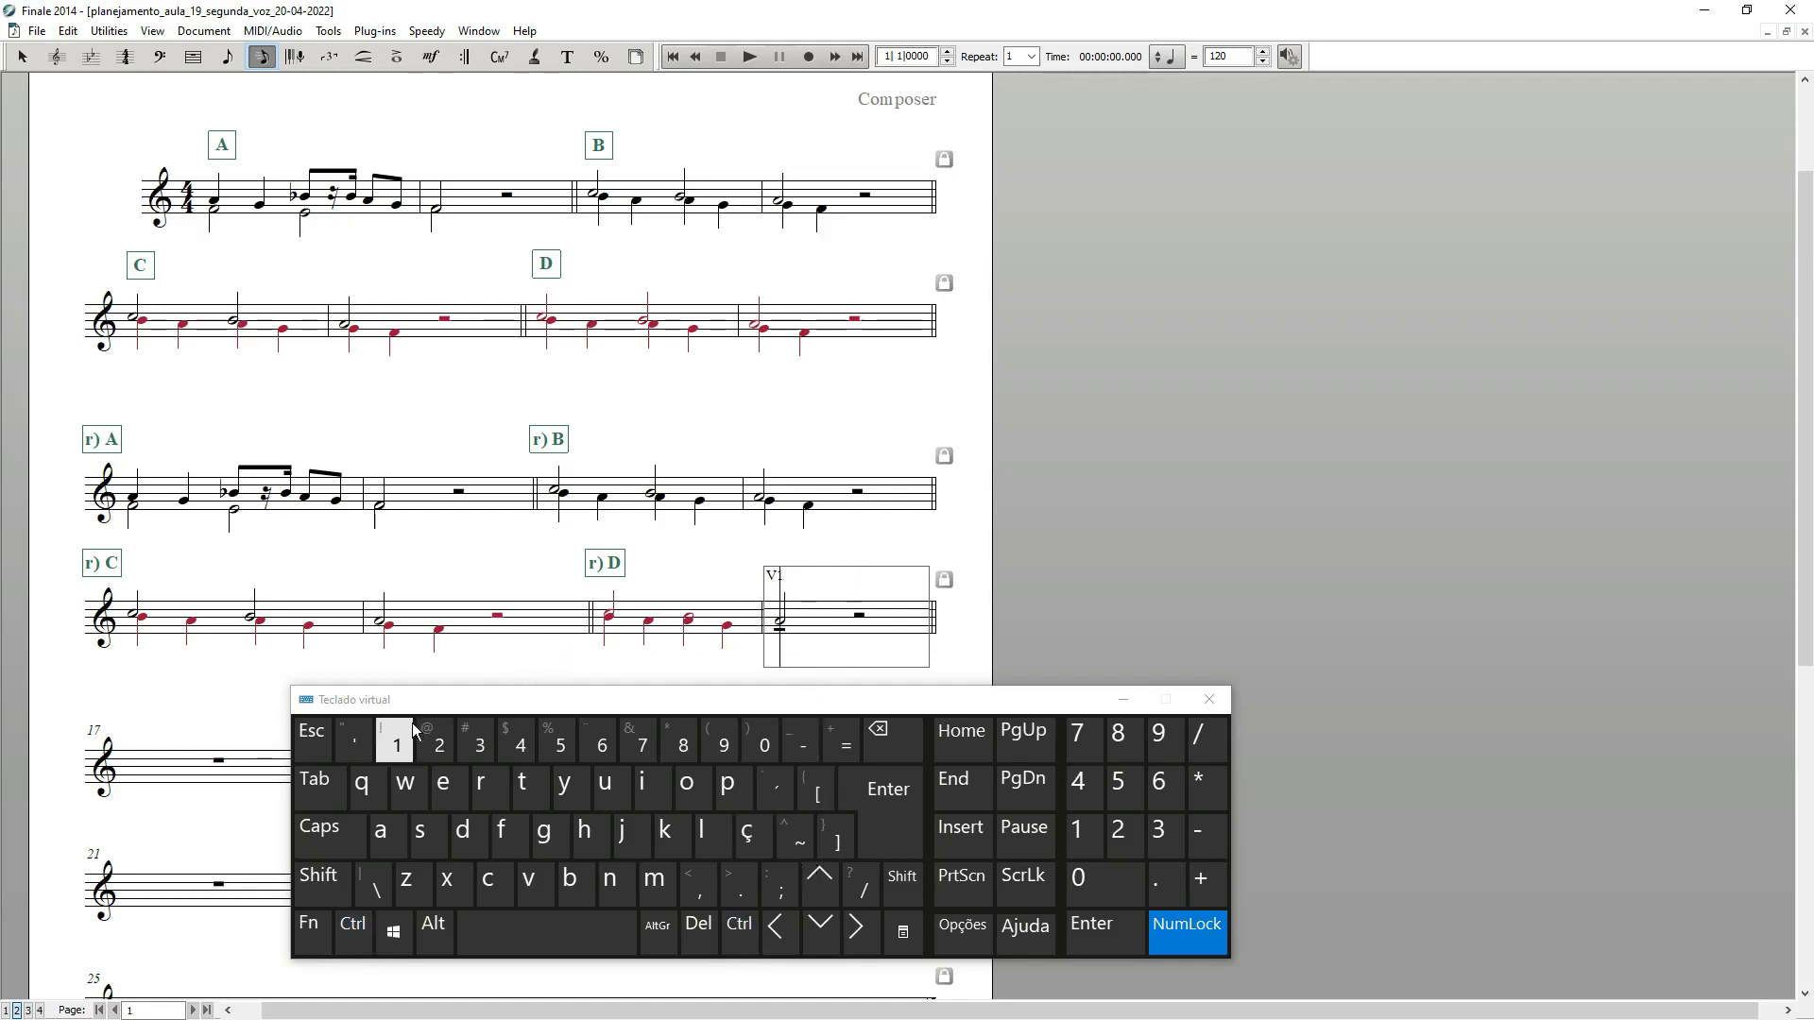
{"action": "left_click", "coordinate": [367, 747]}
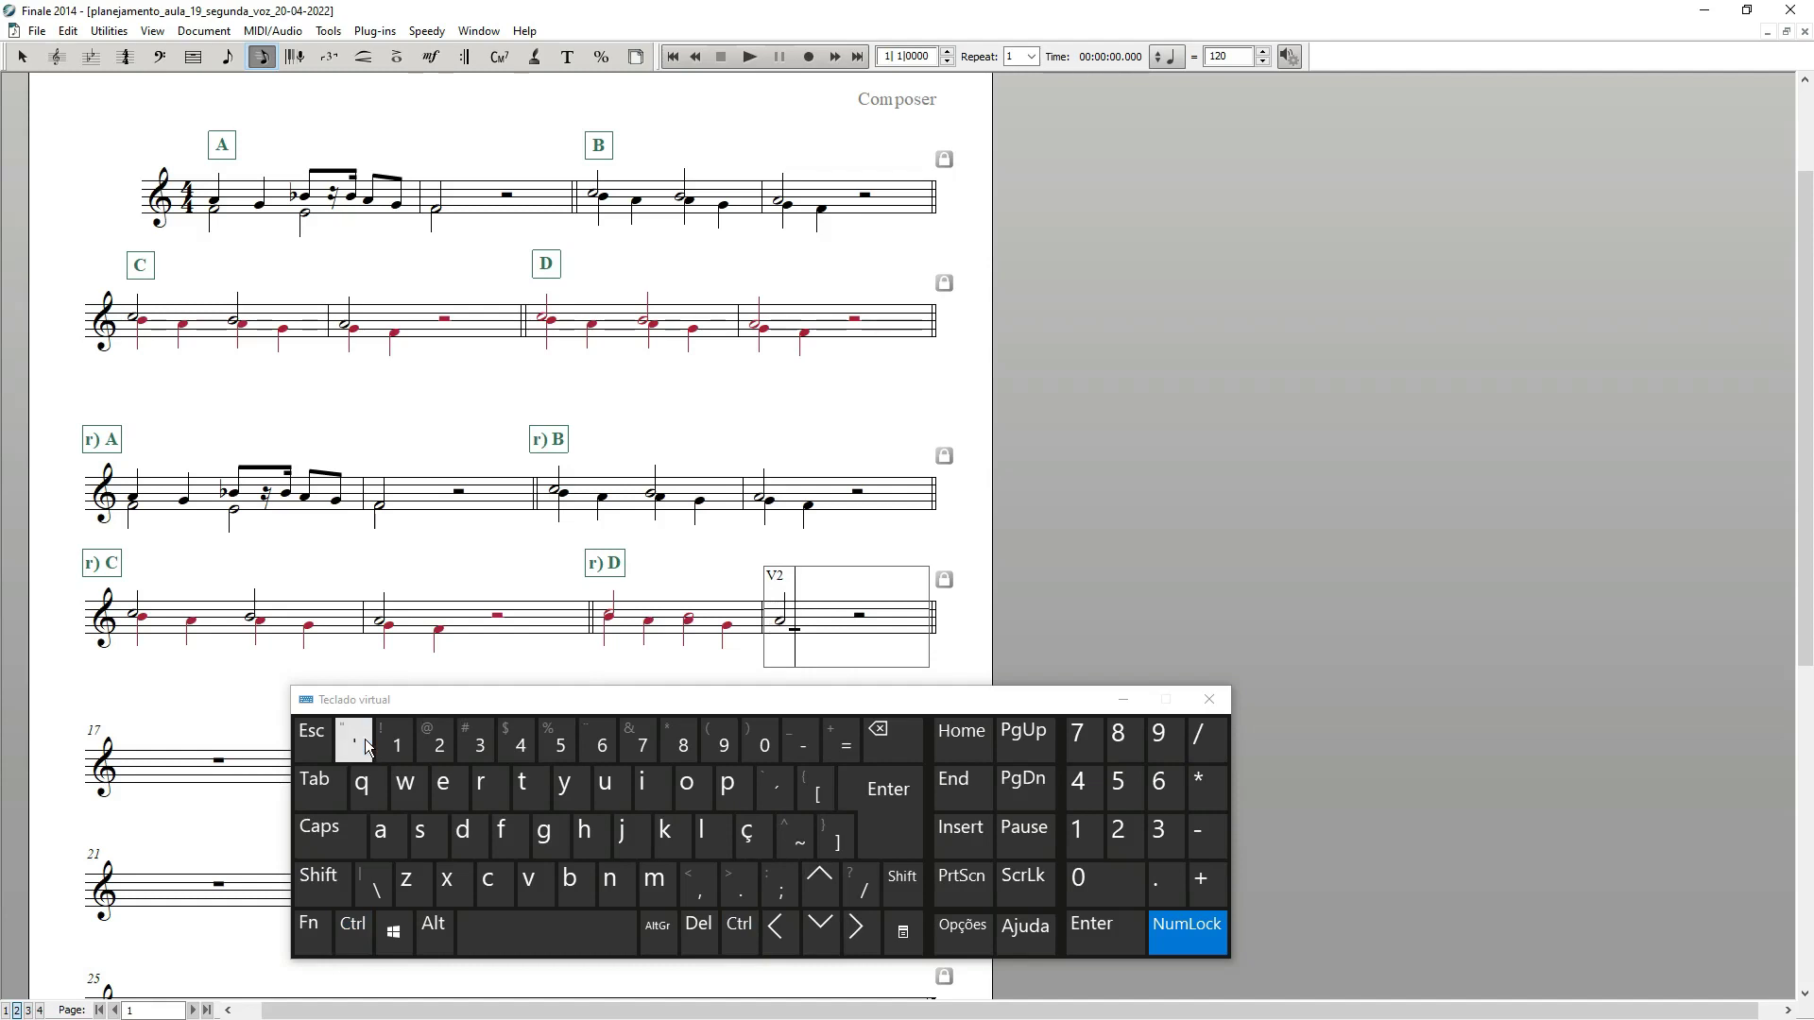
{"action": "left_click", "coordinate": [818, 883]}
{"action": "left_click", "coordinate": [557, 743]}
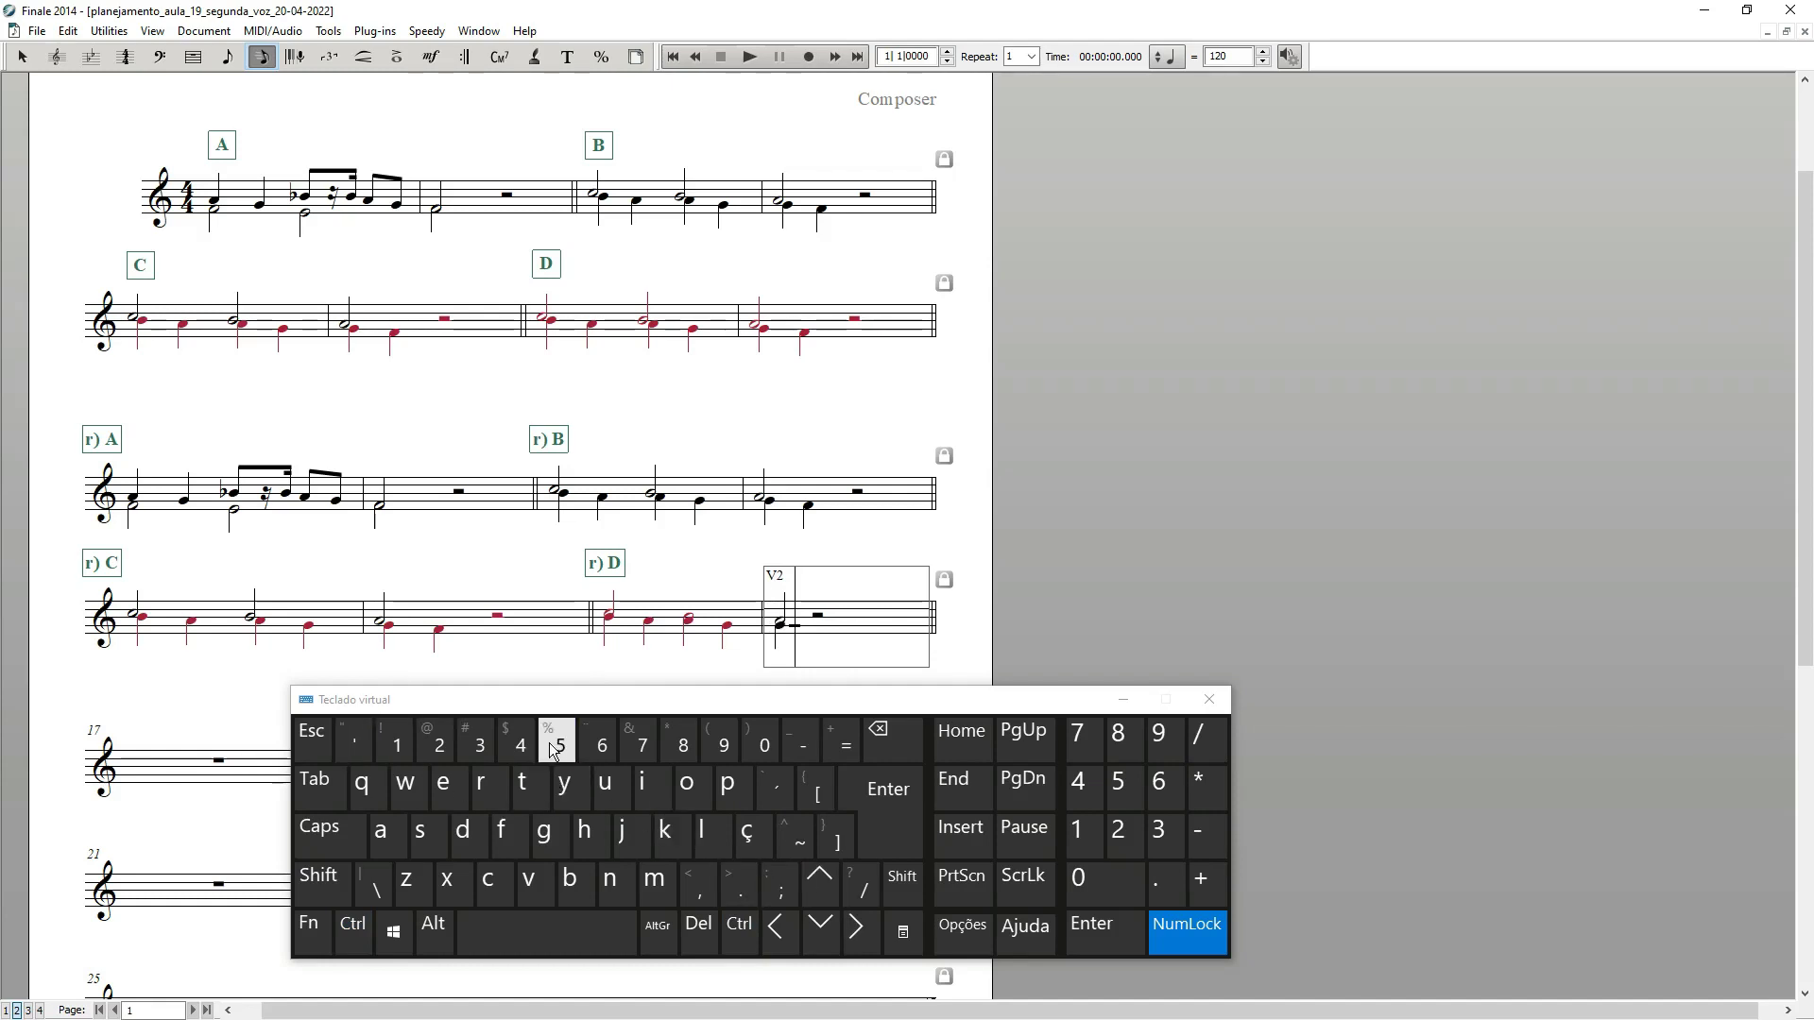
{"action": "left_click", "coordinate": [820, 934]}
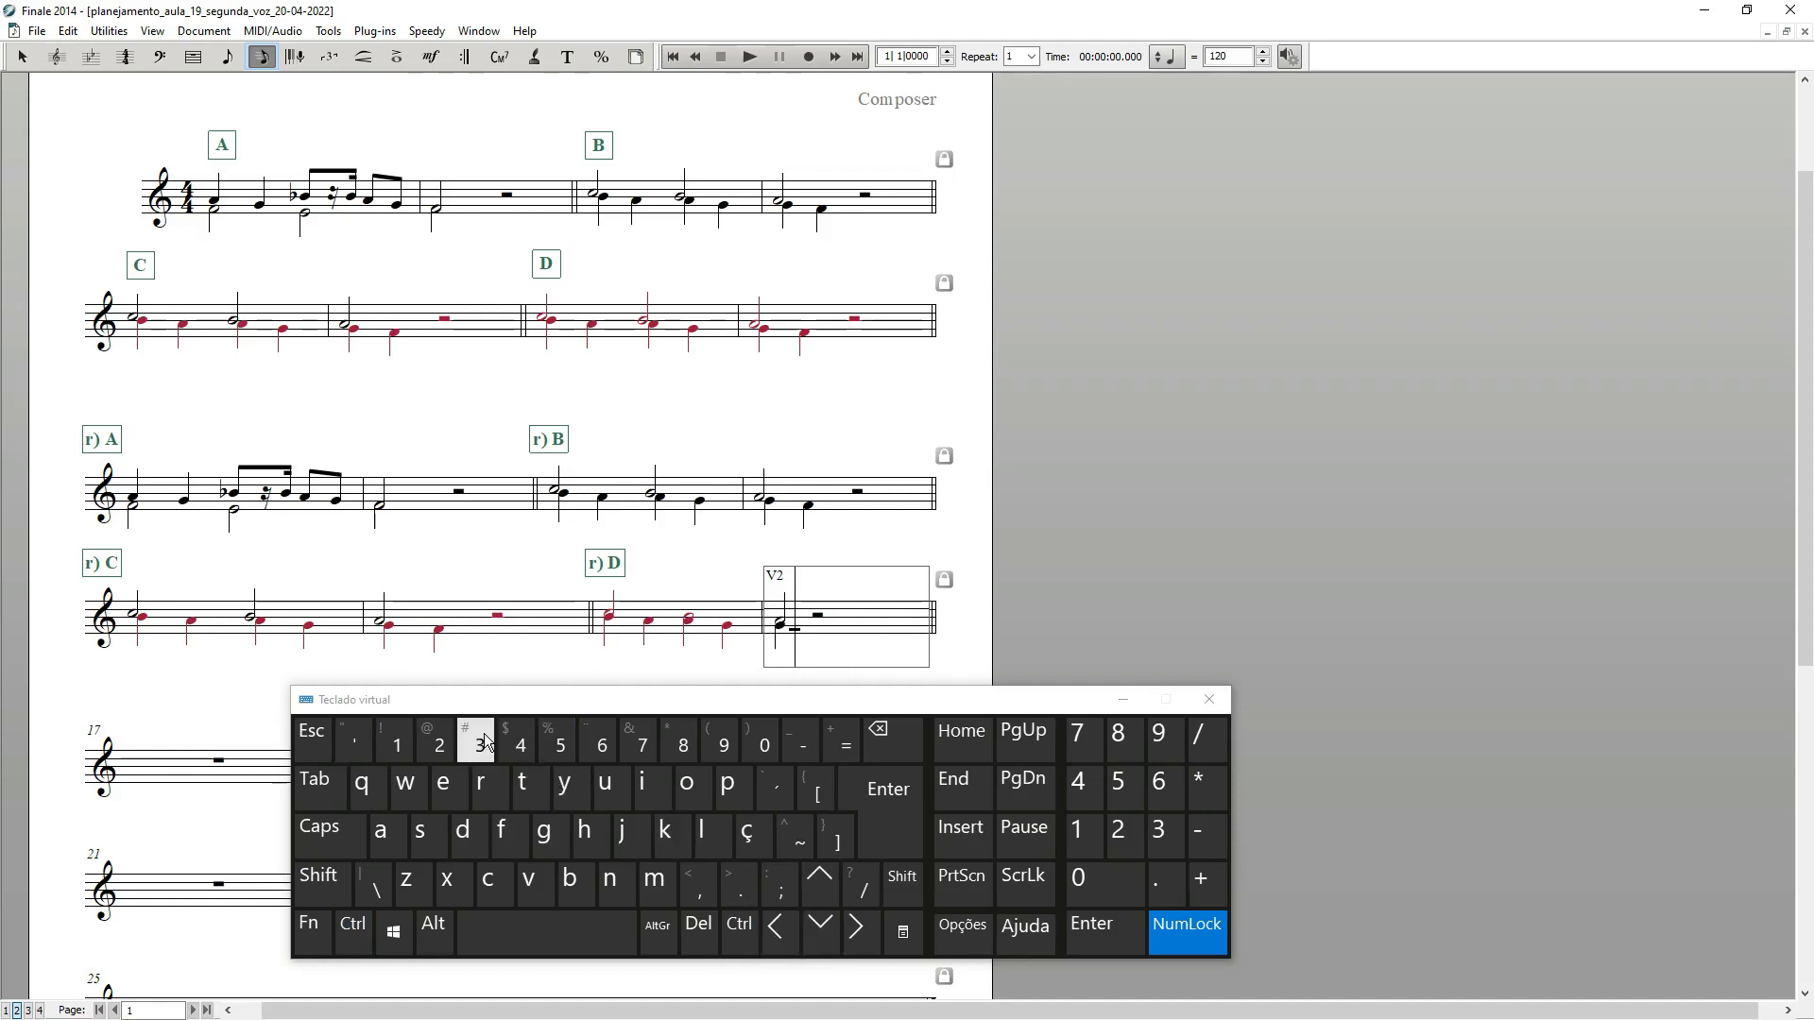
{"action": "left_click", "coordinate": [559, 744]}
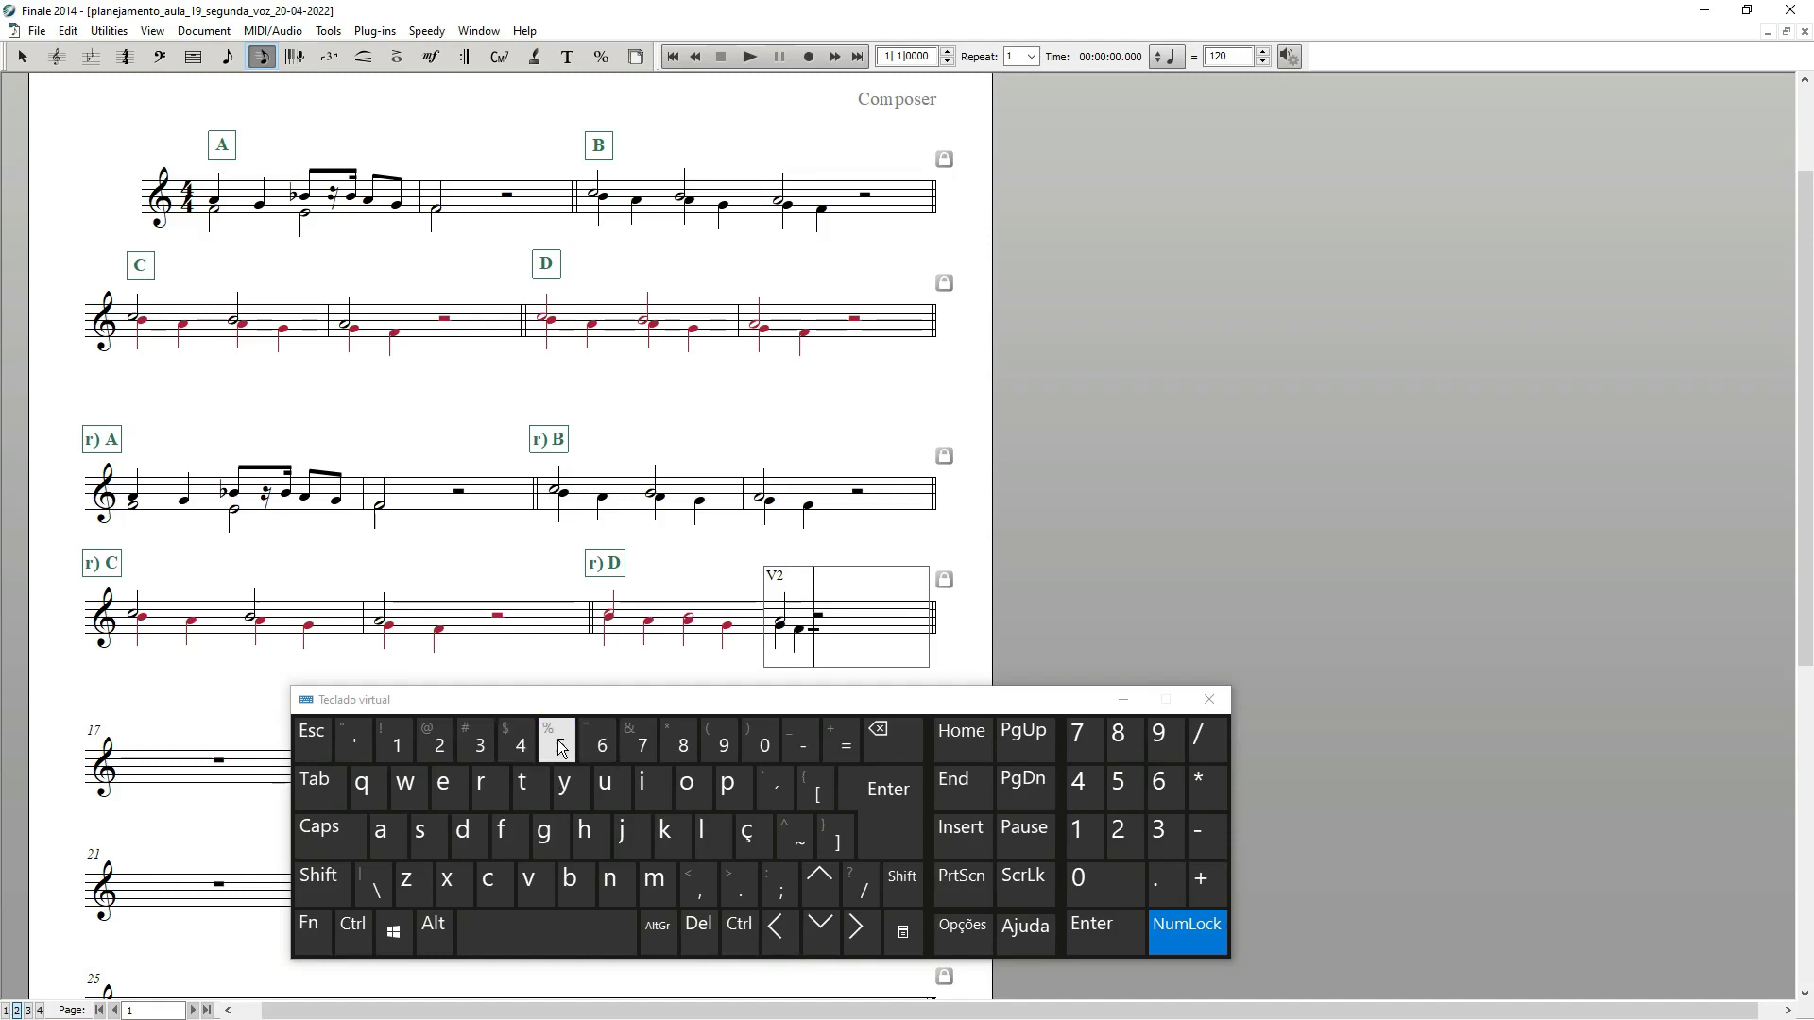
Step: Try to offset voice 2's third-beat A away from the half-note B in r) D's first measure
{"action": "left_click", "coordinate": [709, 662]}
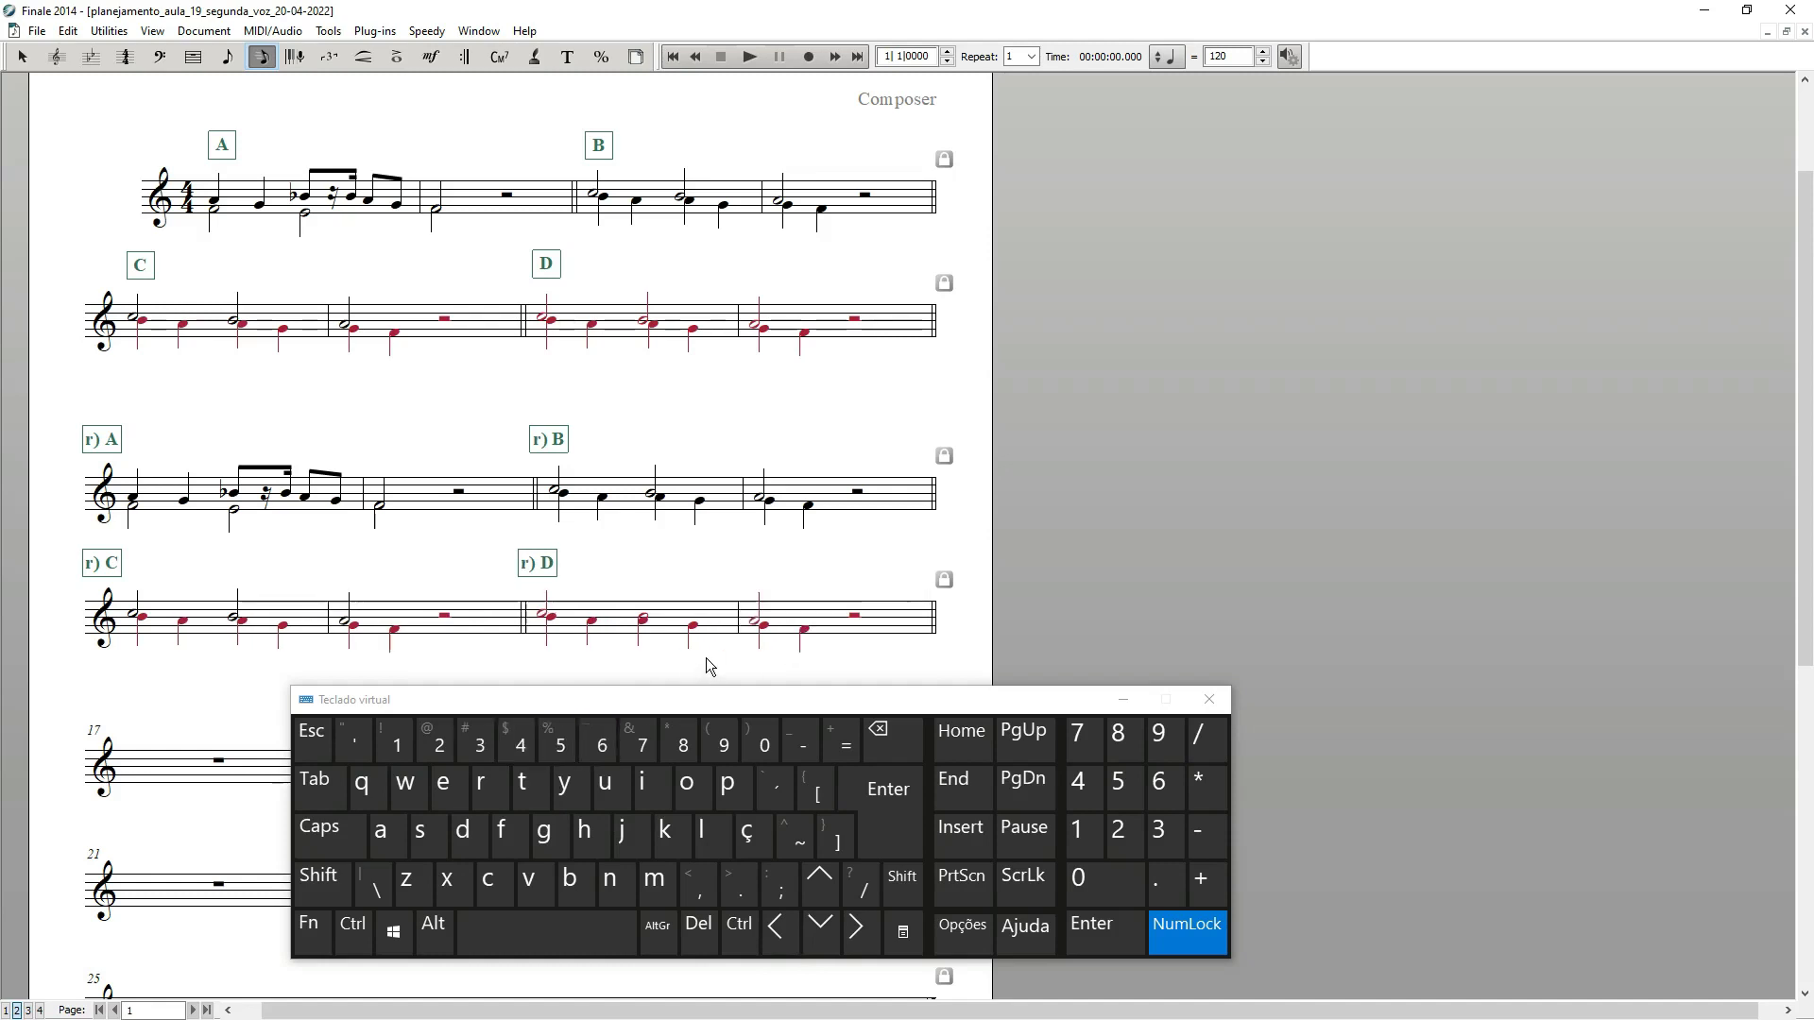
{"action": "left_click", "coordinate": [596, 634]}
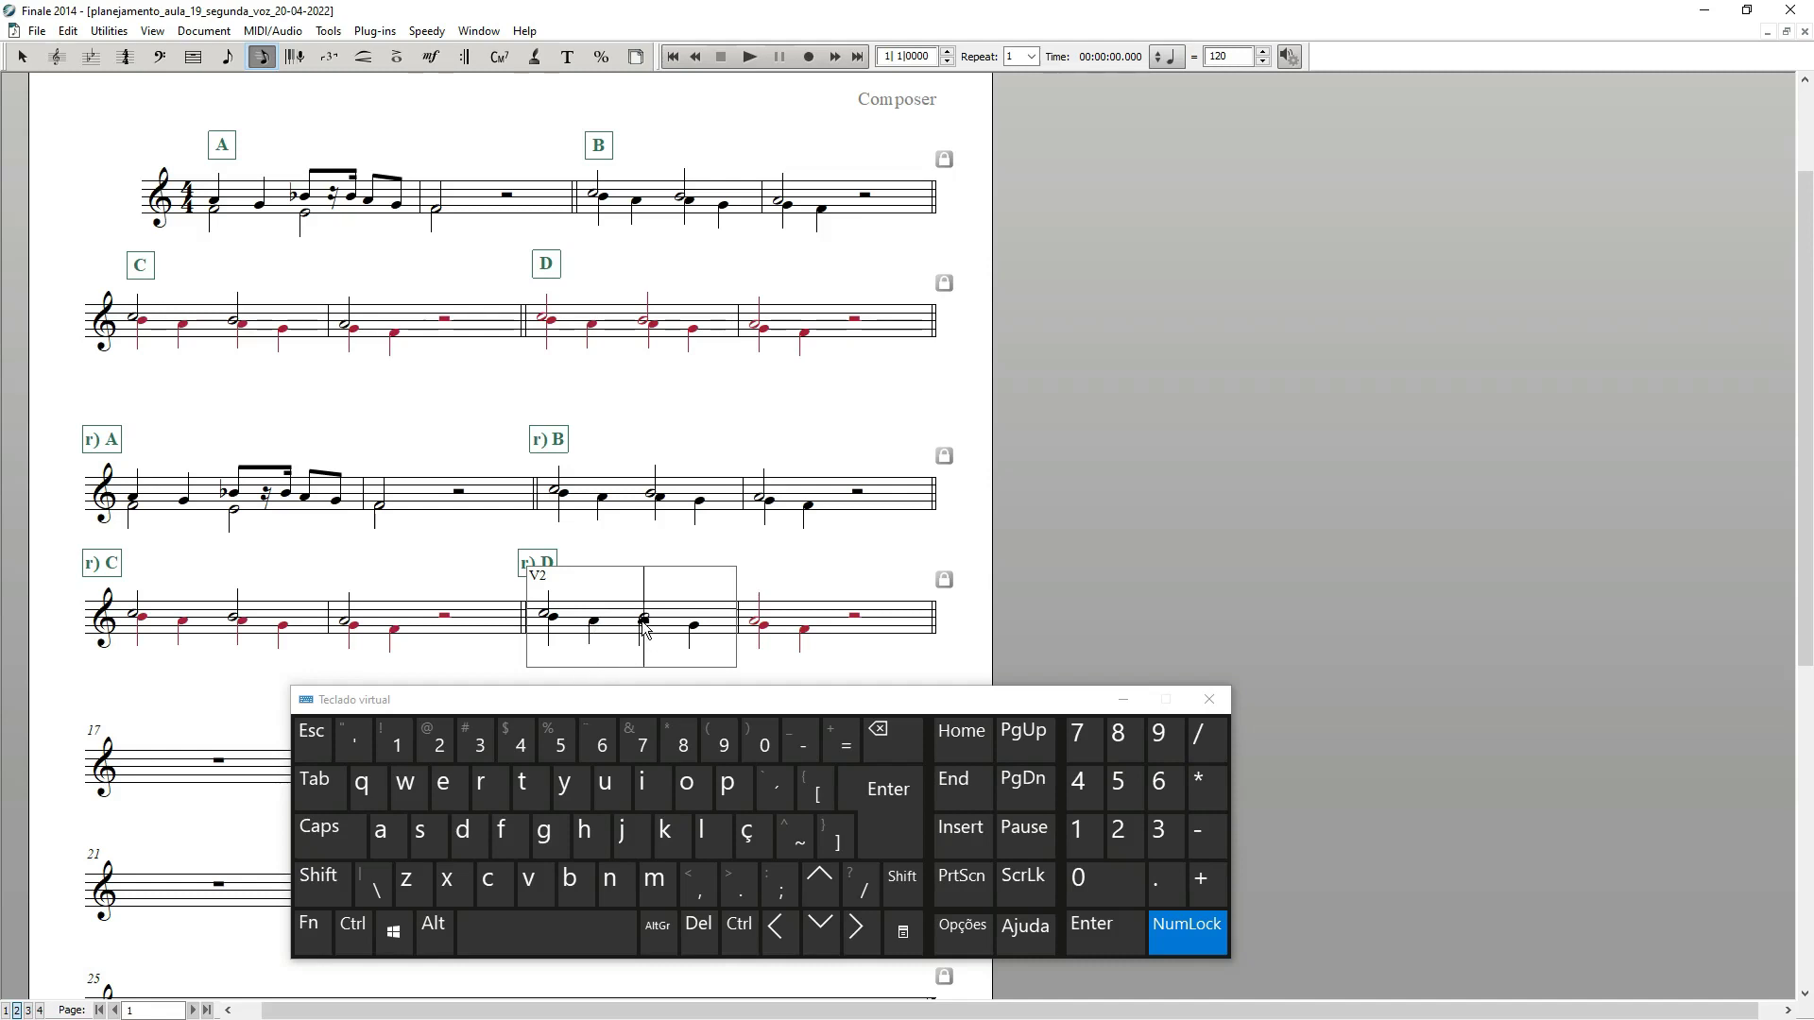
{"action": "left_click_drag", "start_coordinate": [642, 621], "coordinate": [647, 621]}
{"action": "left_click_drag", "start_coordinate": [647, 621], "coordinate": [650, 630]}
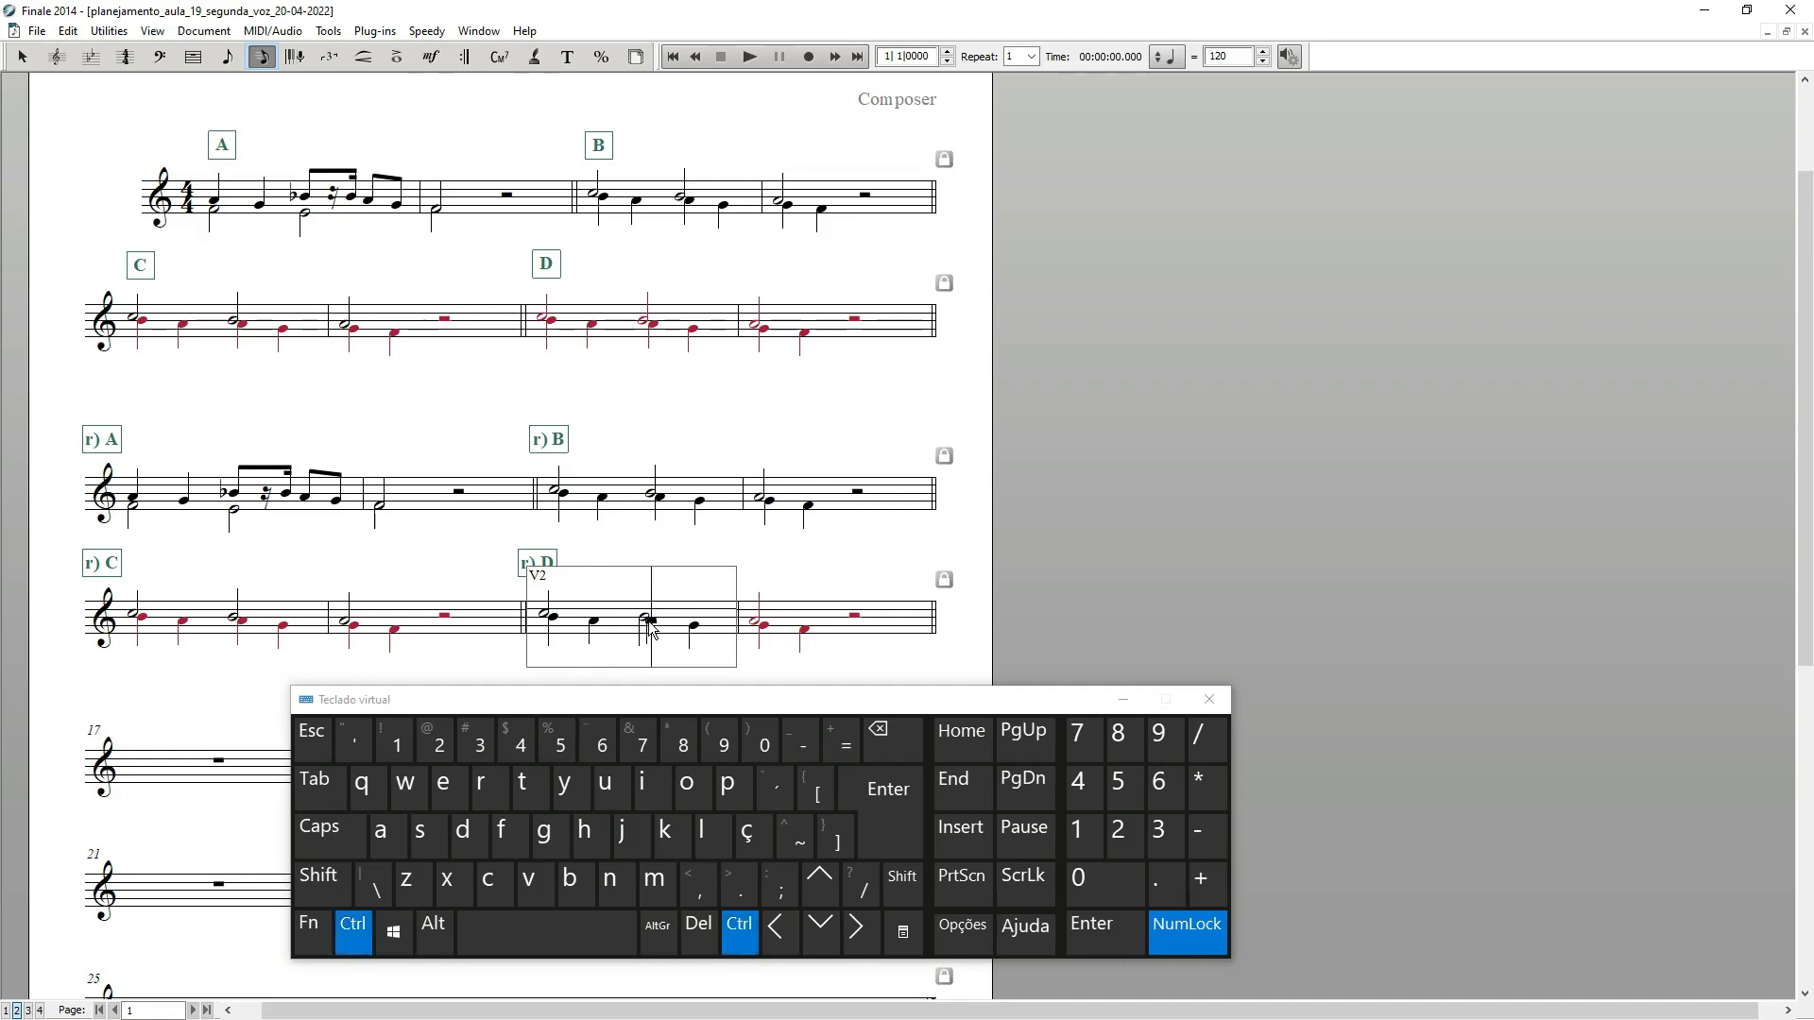
{"action": "left_click", "coordinate": [650, 630], "text": "ctrl"}
{"action": "key", "text": "5"}
{"action": "key", "text": "t"}
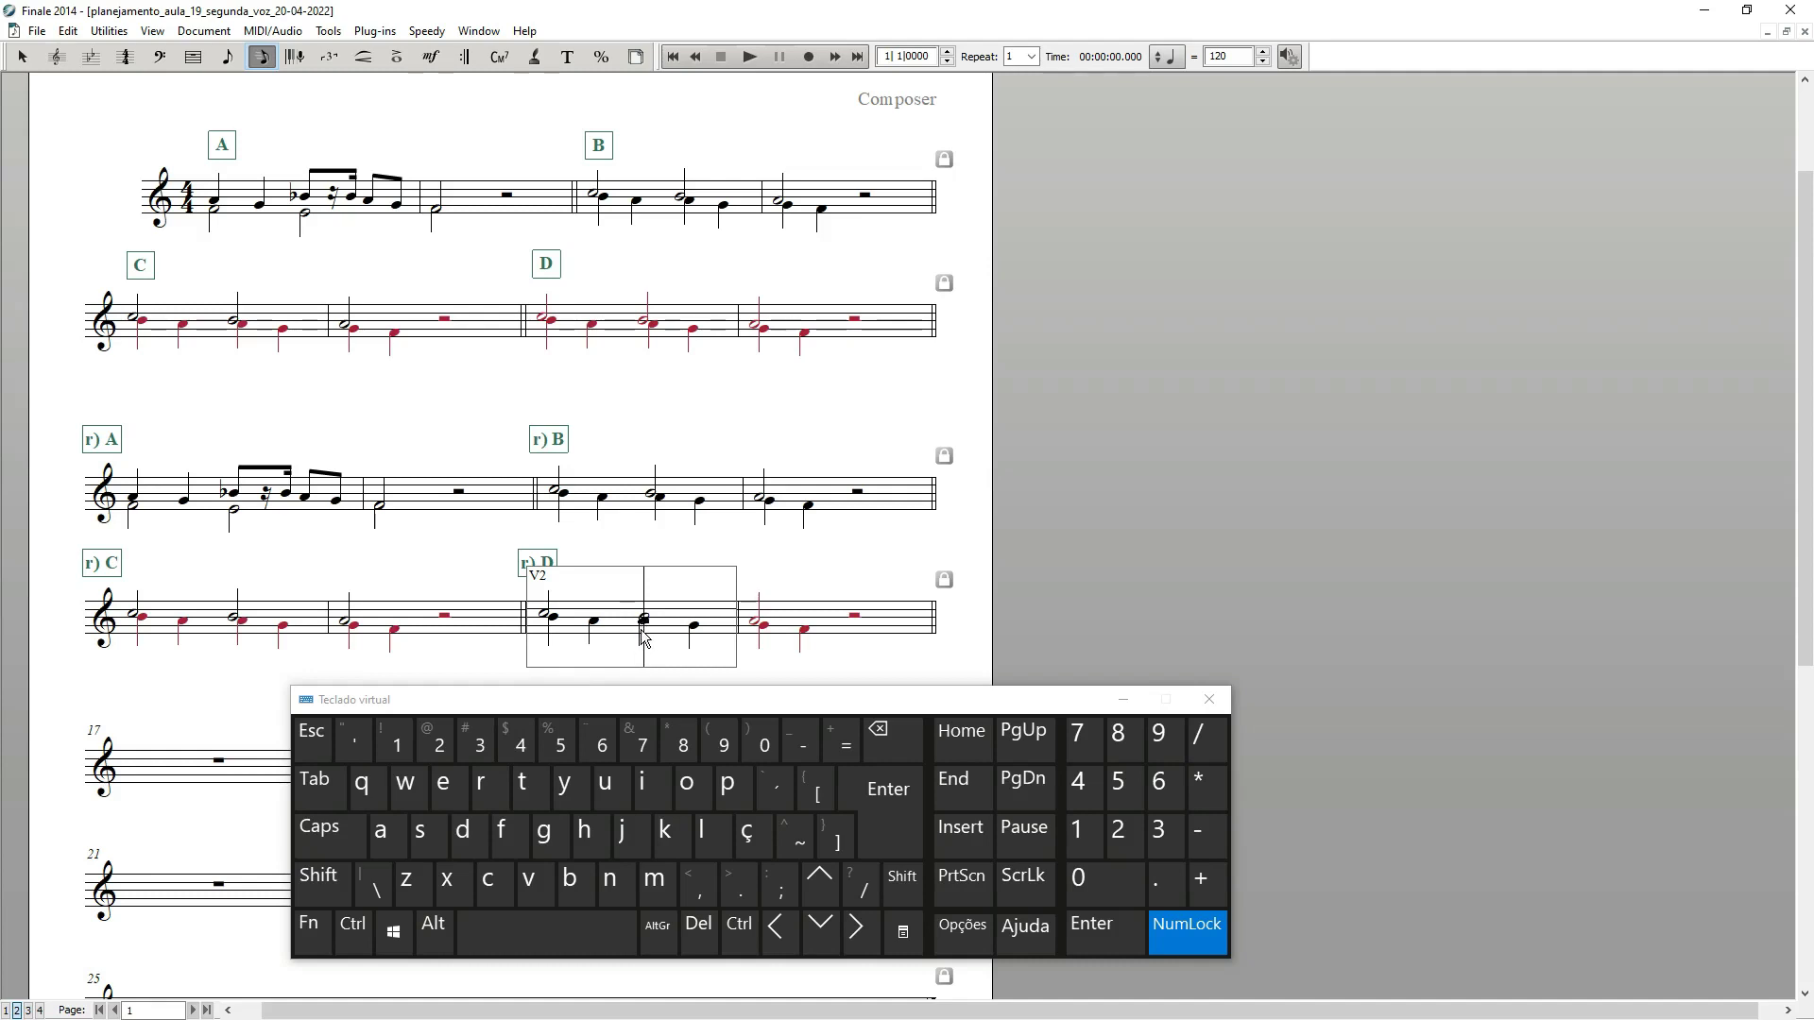
Step: Try flipping a stem on the overlapping third-beat notes in r) D's first measure and leave the measure
{"action": "key", "text": "1"}
{"action": "left_click", "coordinate": [368, 746]}
{"action": "left_click", "coordinate": [712, 843]}
{"action": "left_click", "coordinate": [723, 675]}
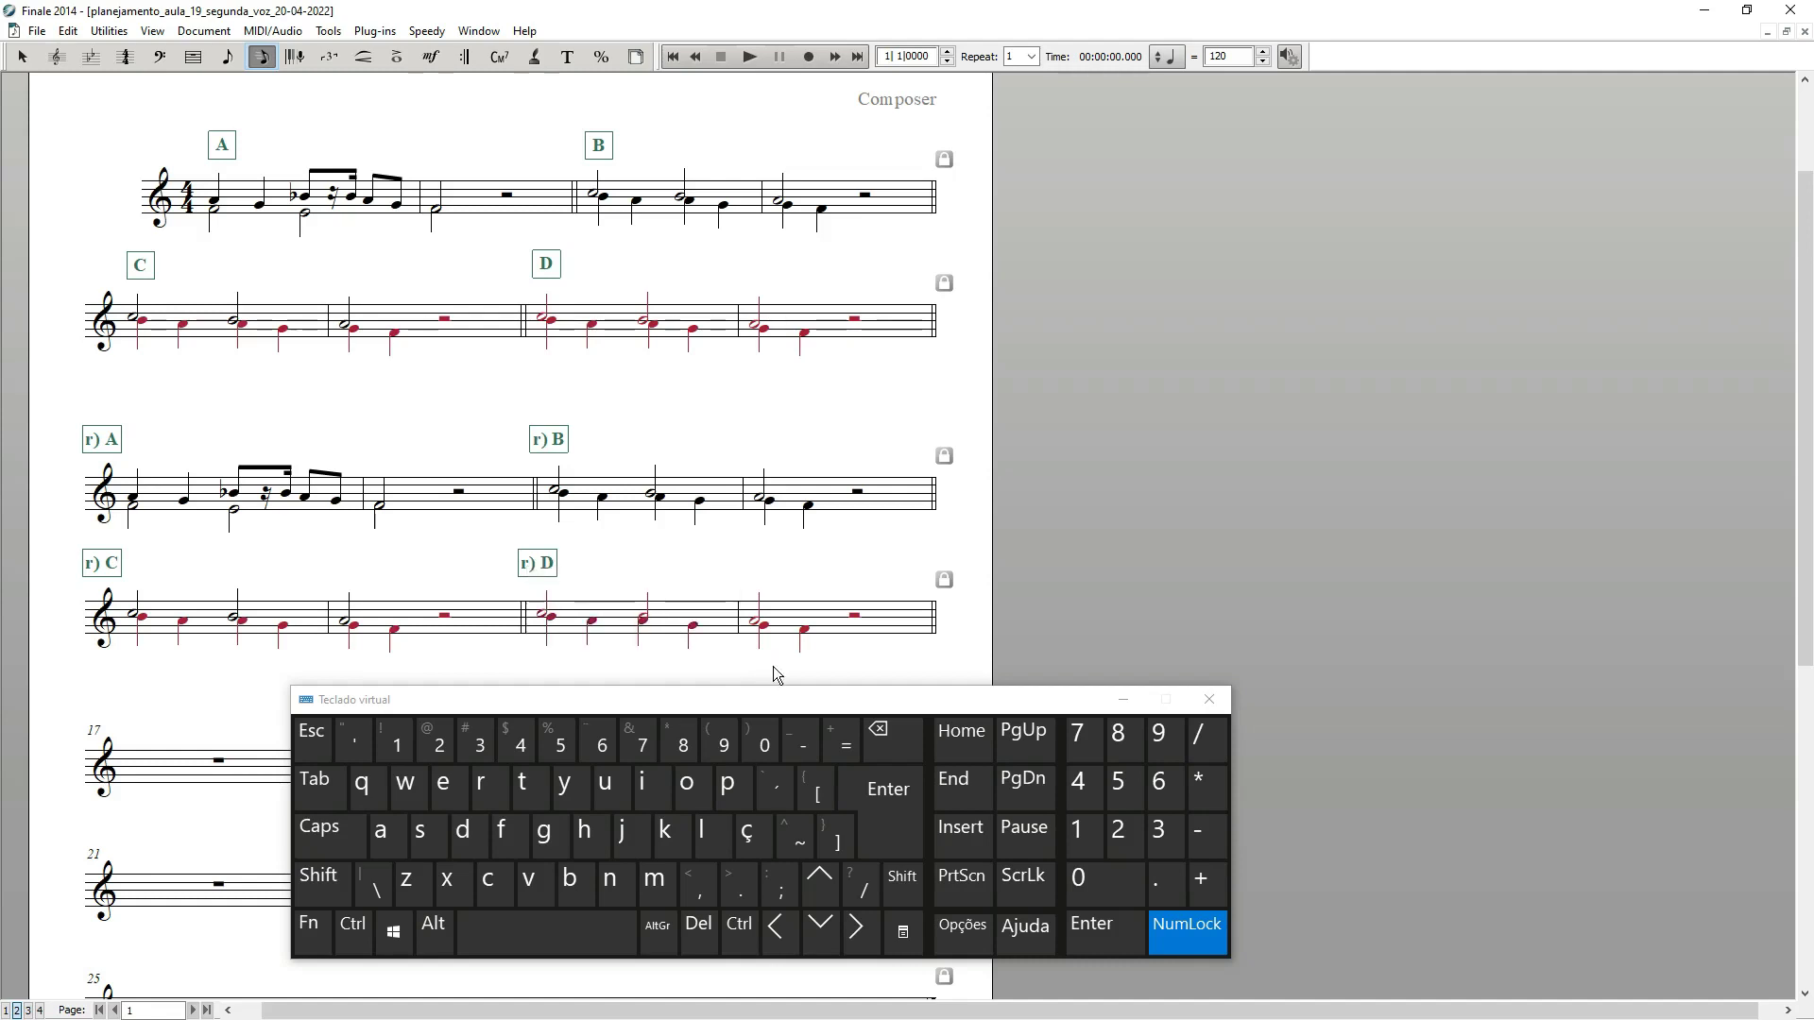
Step: Reopen r) D's first measure and shift voice 2's third-beat A to the right of the half-note B
{"action": "left_click", "coordinate": [648, 627]}
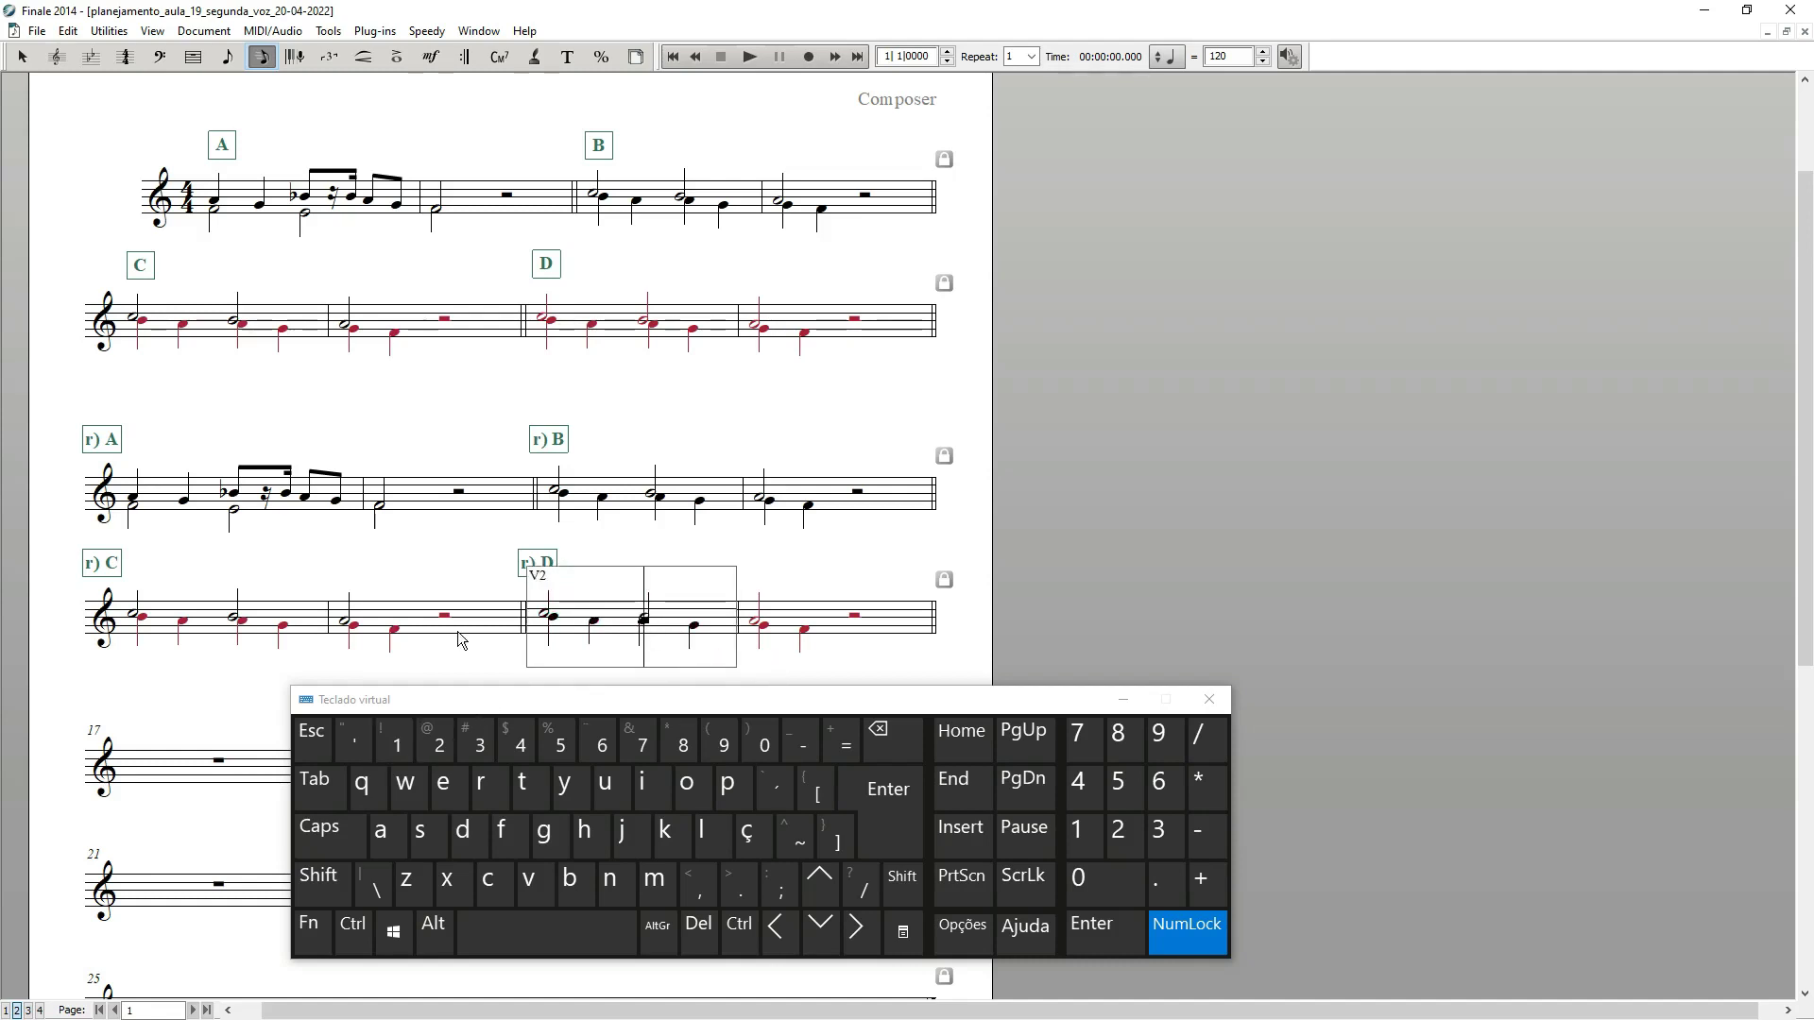
{"action": "key", "text": "1"}
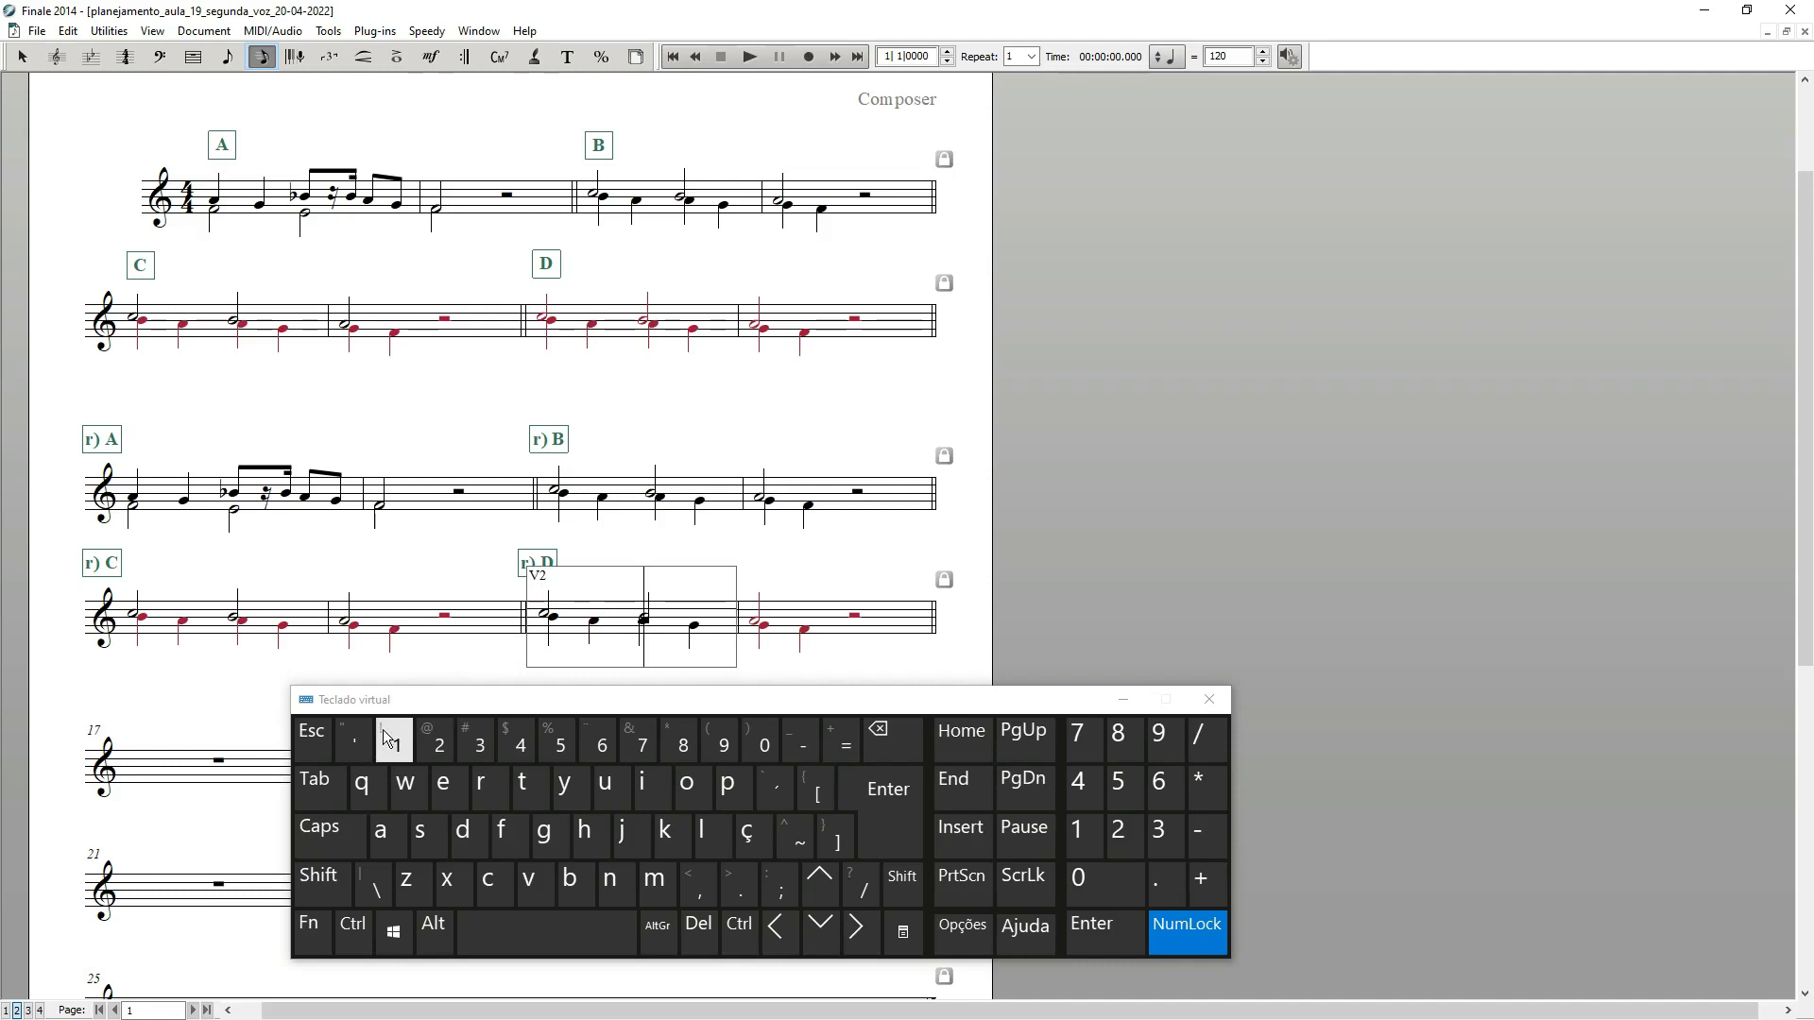
{"action": "key", "text": "apostrophe"}
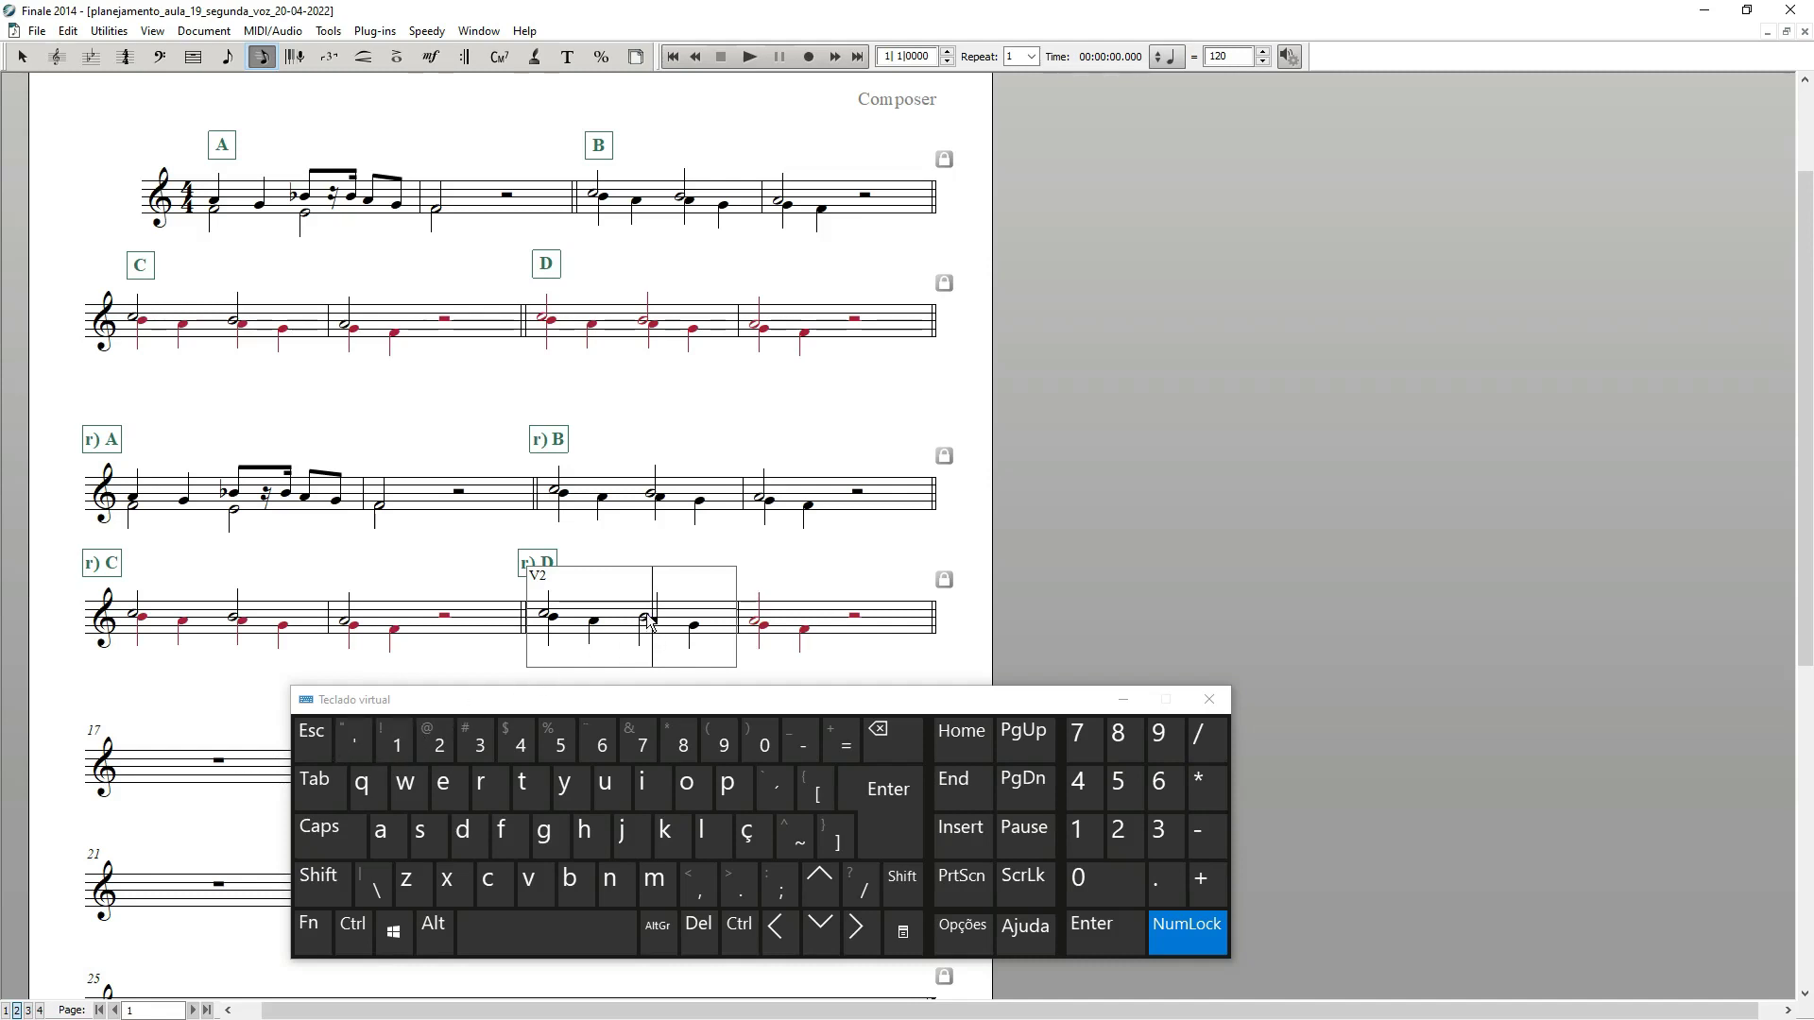
Step: Adjust the third-beat stems in r) D's first measure so B's points up and A's points down, and leave the measure
{"action": "left_click", "coordinate": [360, 752]}
{"action": "left_click", "coordinate": [703, 831]}
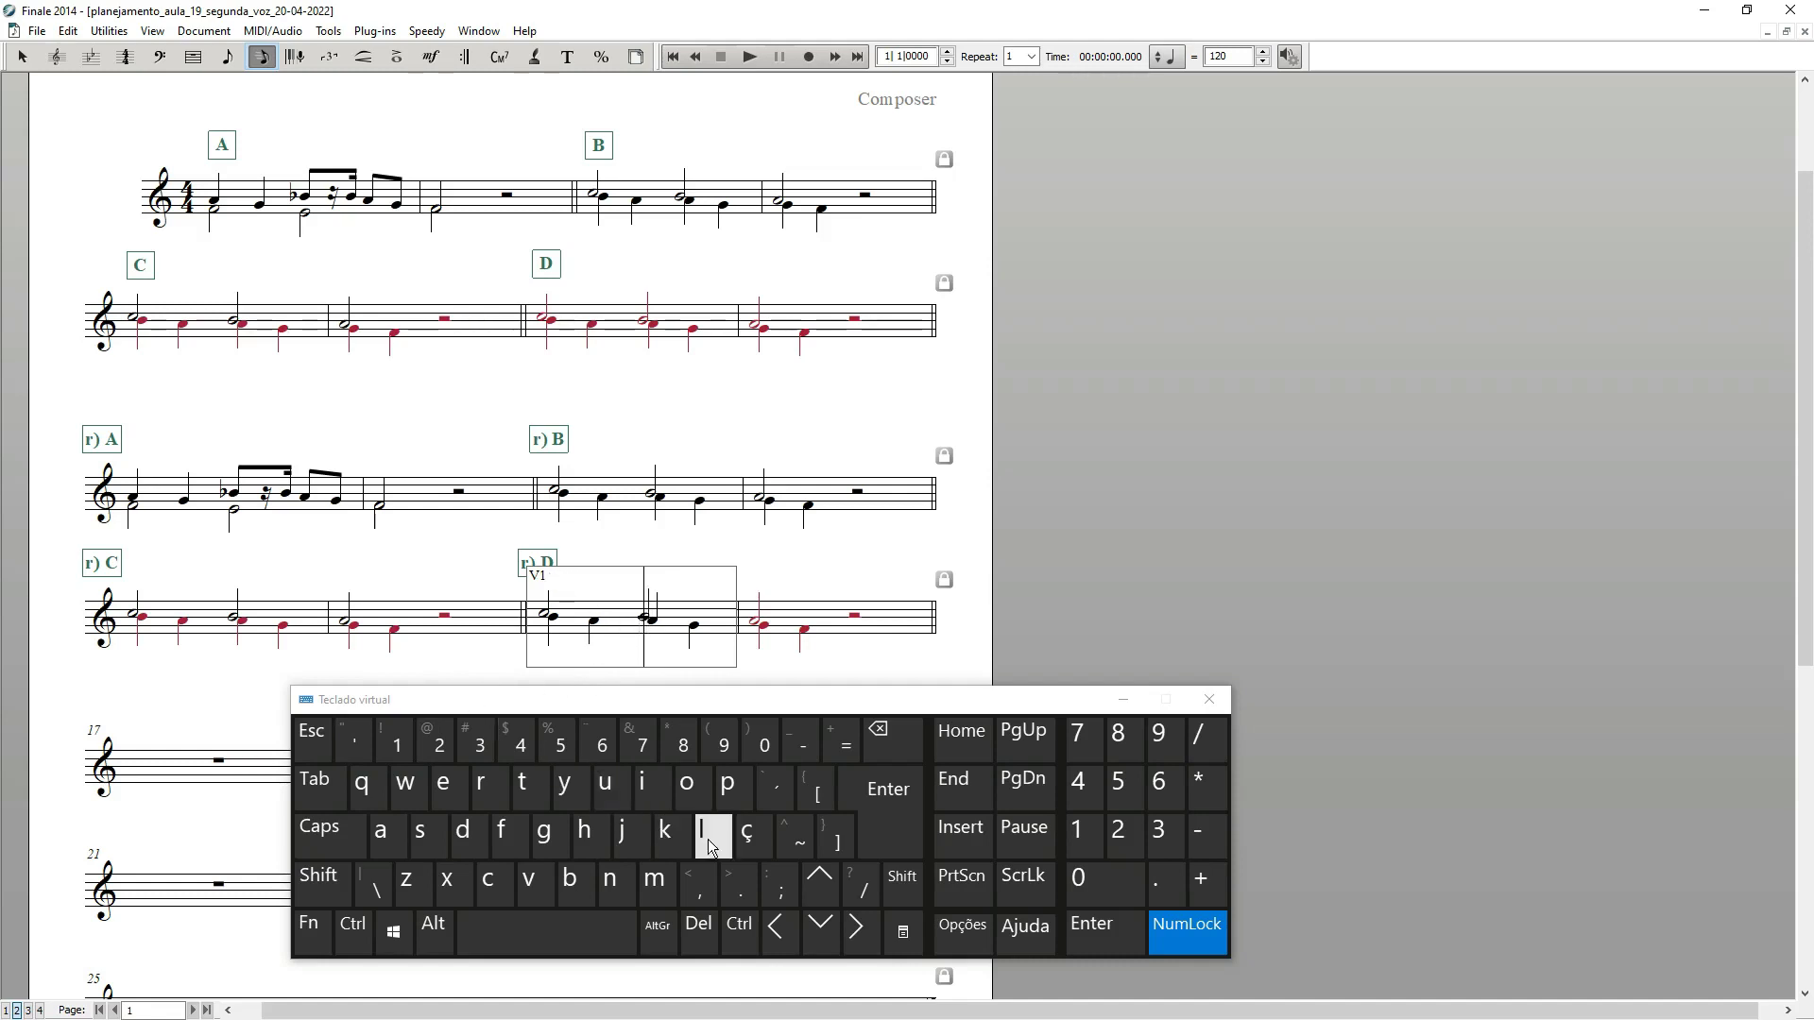
{"action": "left_click", "coordinate": [657, 626]}
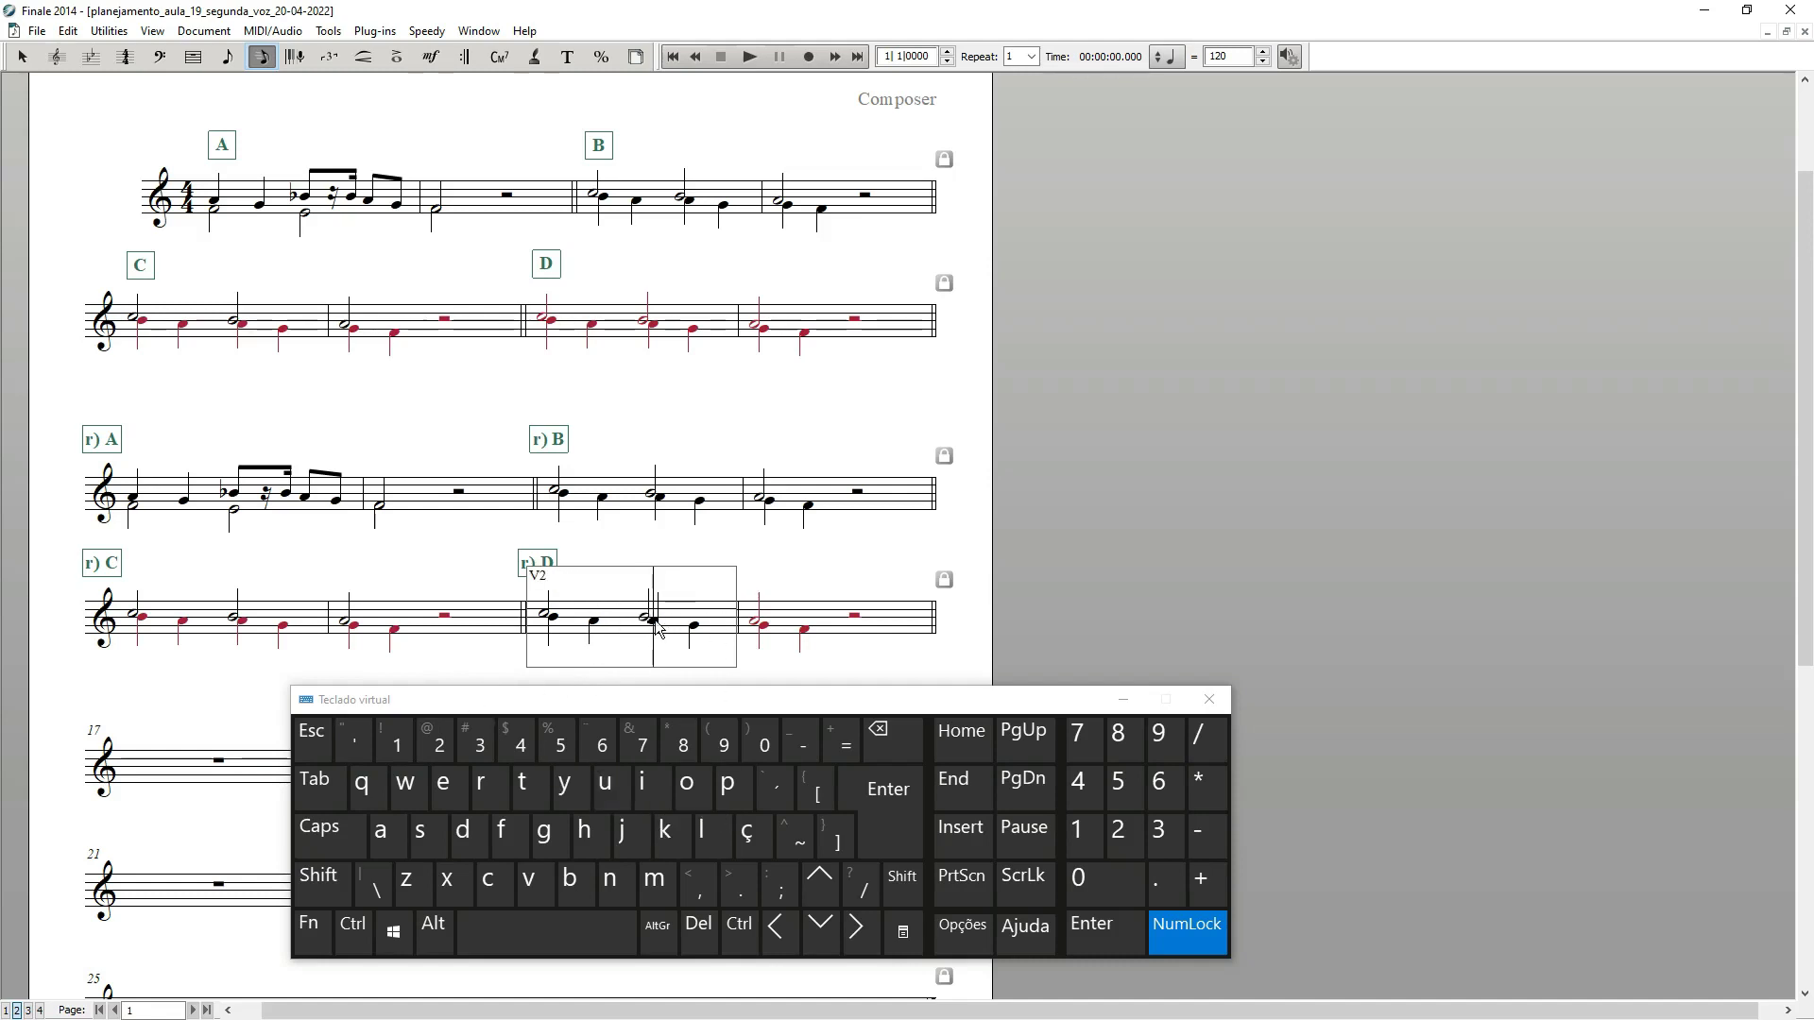
{"action": "left_click", "coordinate": [709, 827]}
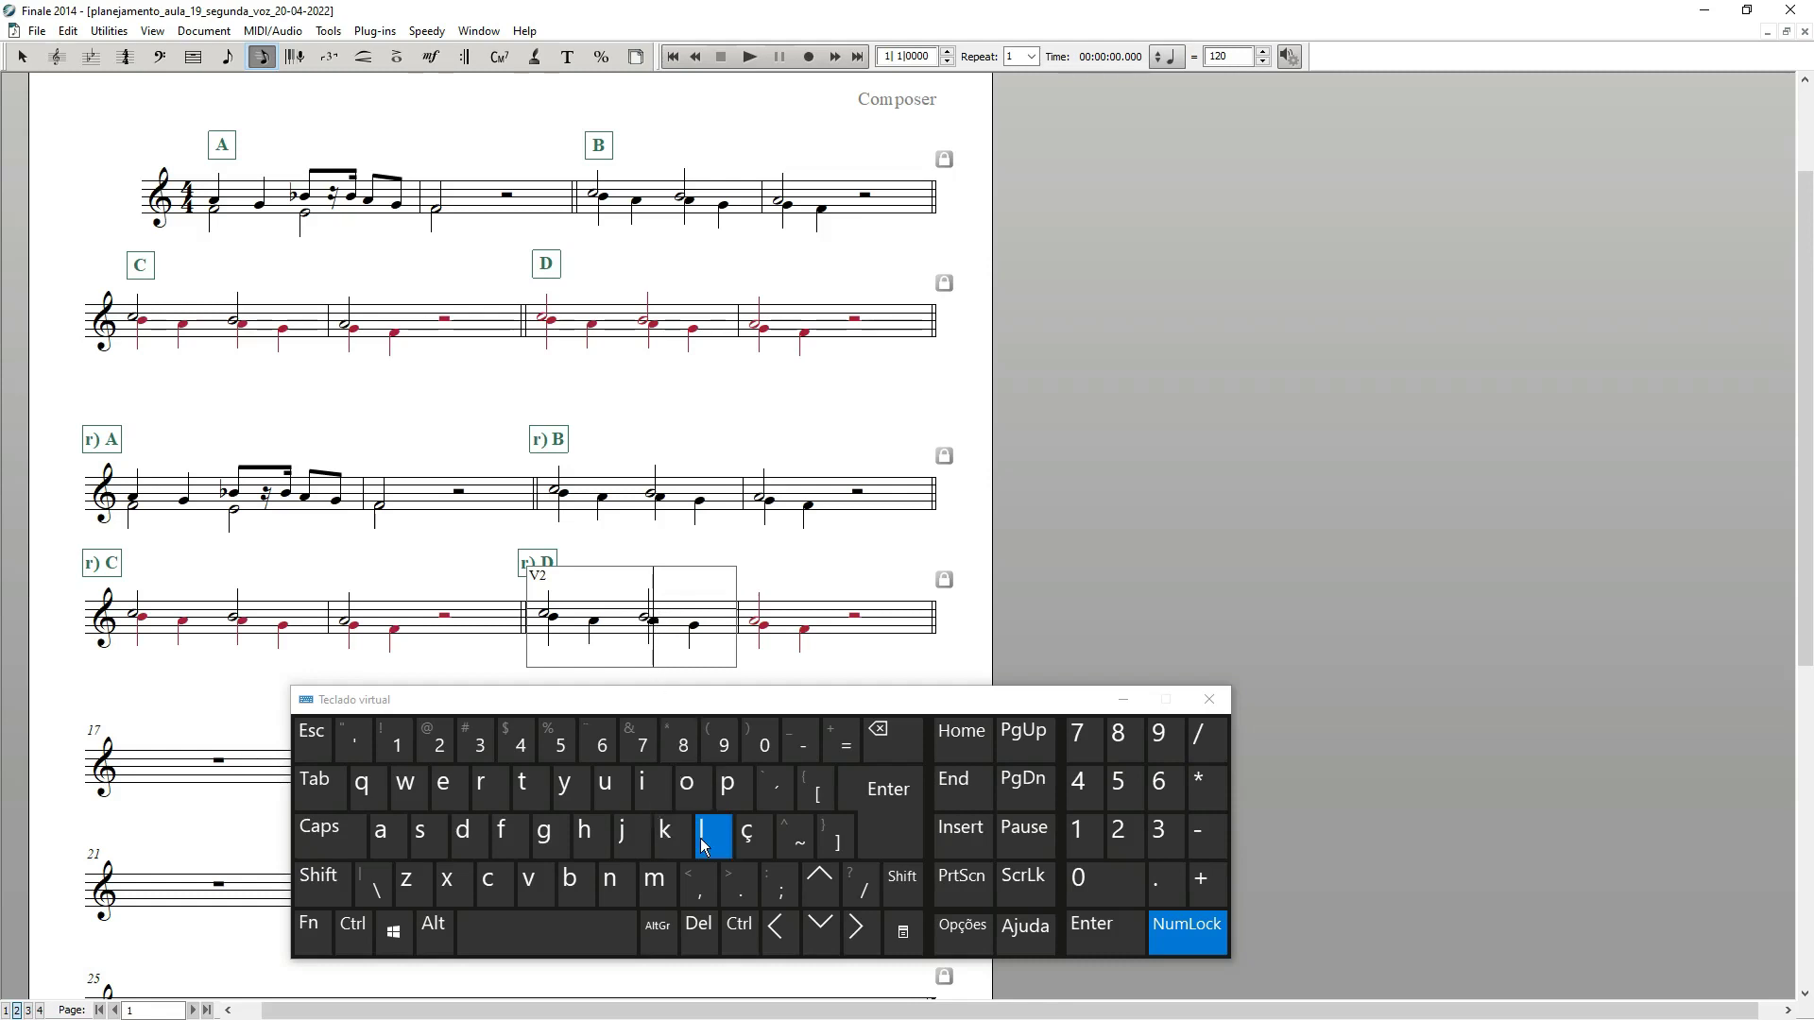
{"action": "left_click", "coordinate": [768, 664]}
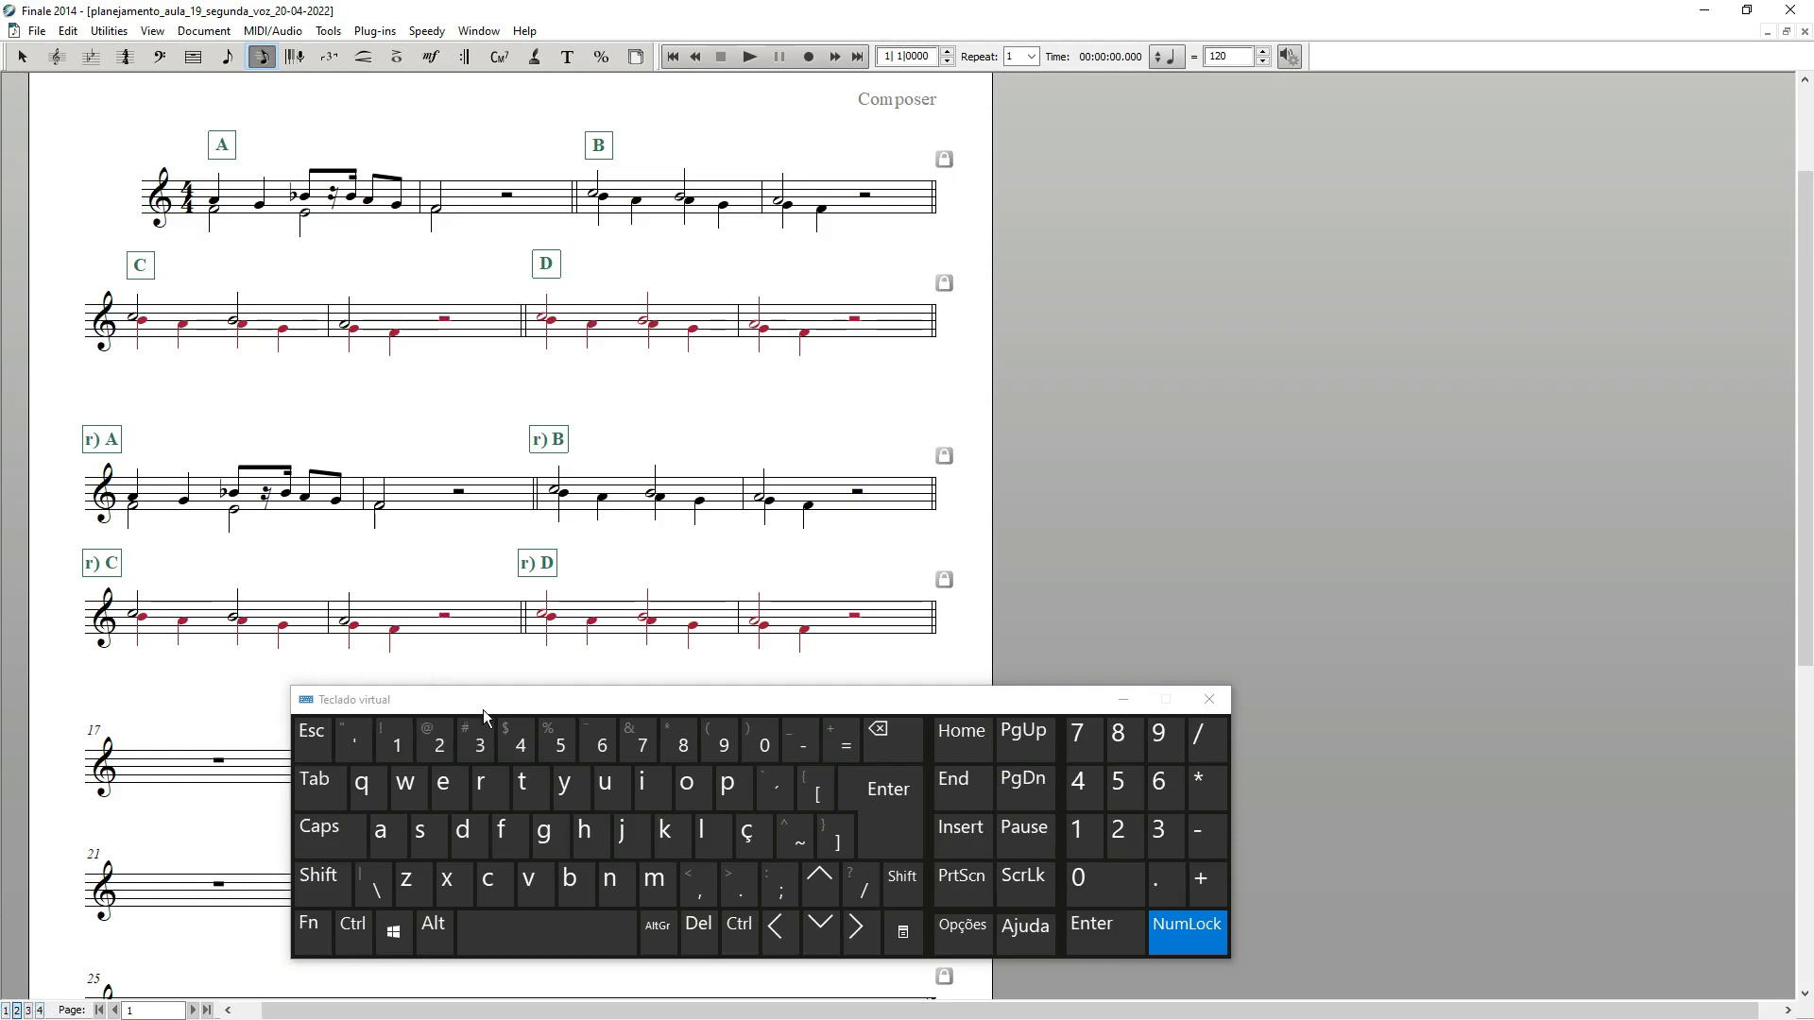
Step: Move the virtual keyboard slightly to the right, away from the start of the lower staves
{"action": "left_click_drag", "start_coordinate": [502, 701], "coordinate": [616, 715]}
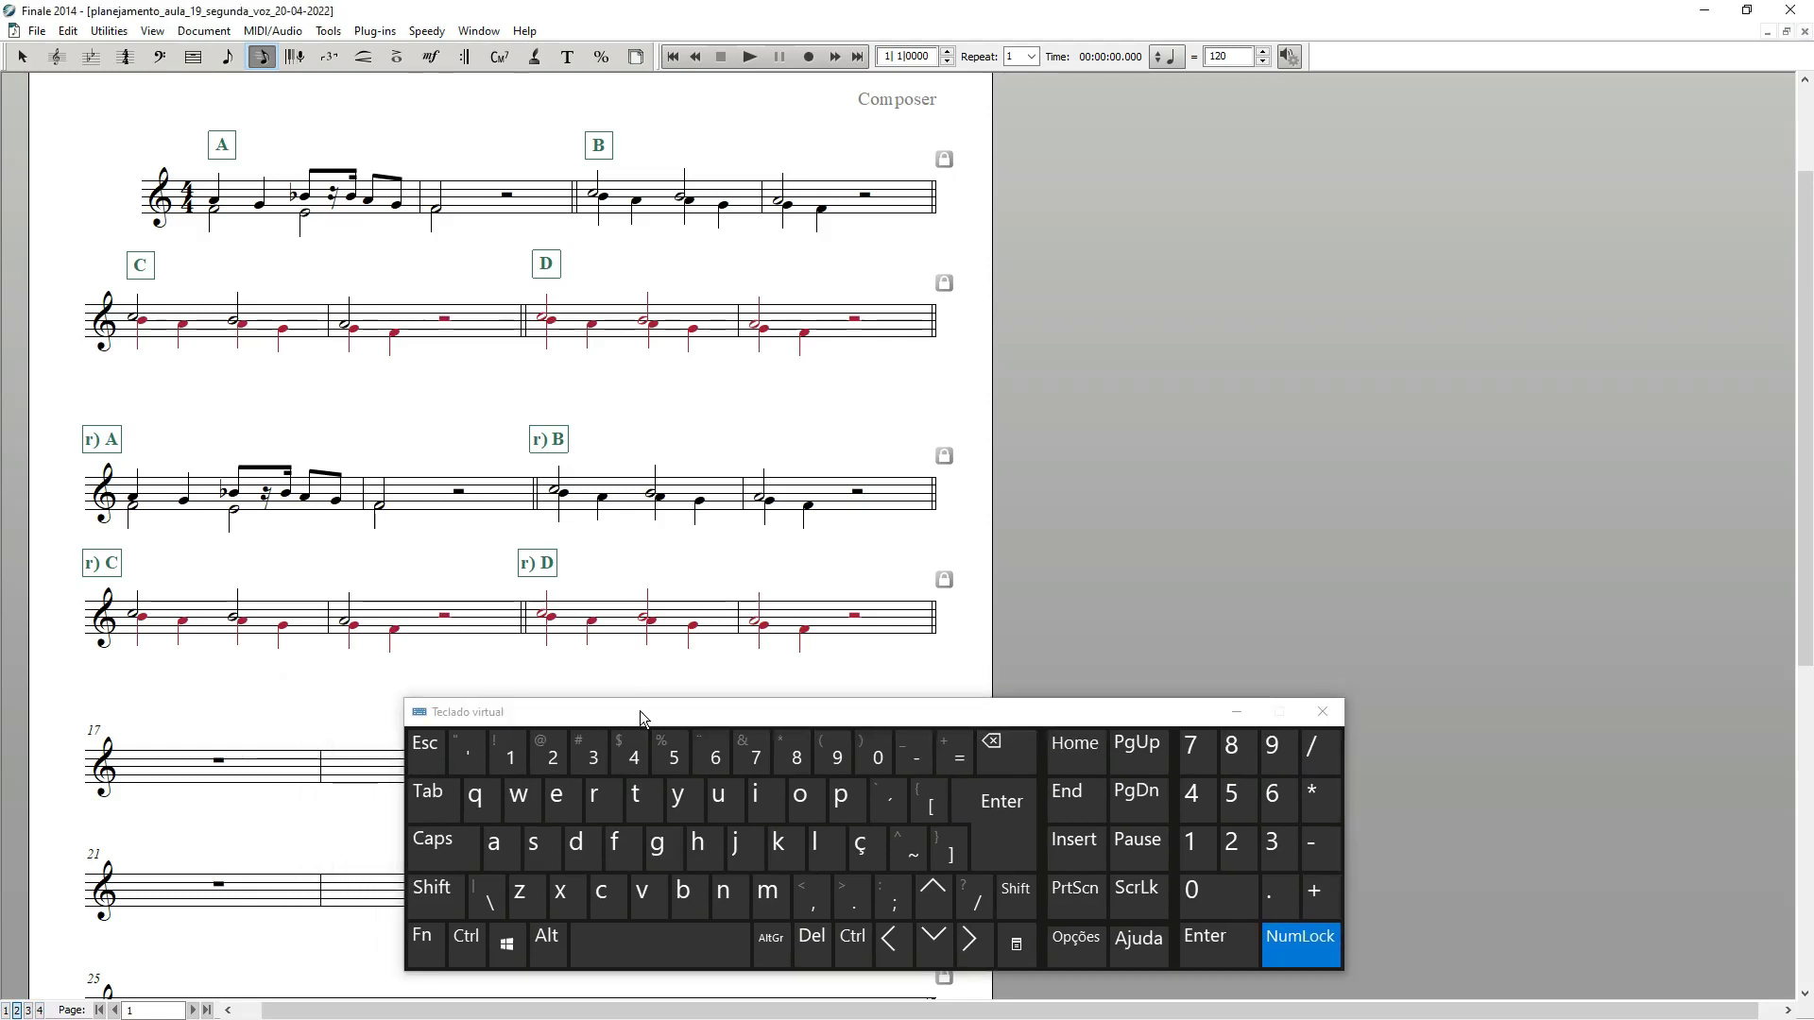